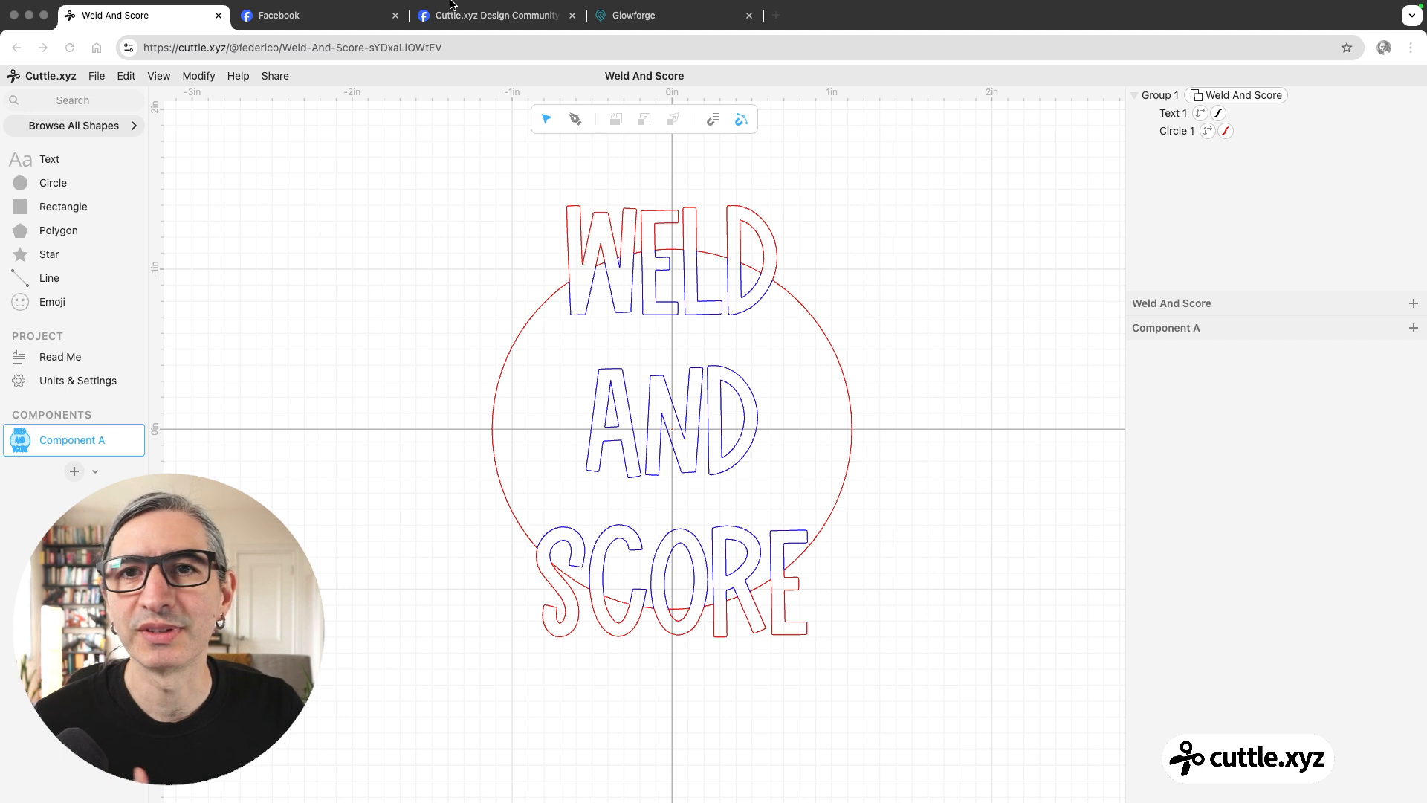
Switch to Facebook and examine the community post and example photos of cut and scored lettering: the baseball frame, heart name tag and connected text.
click(510, 20)
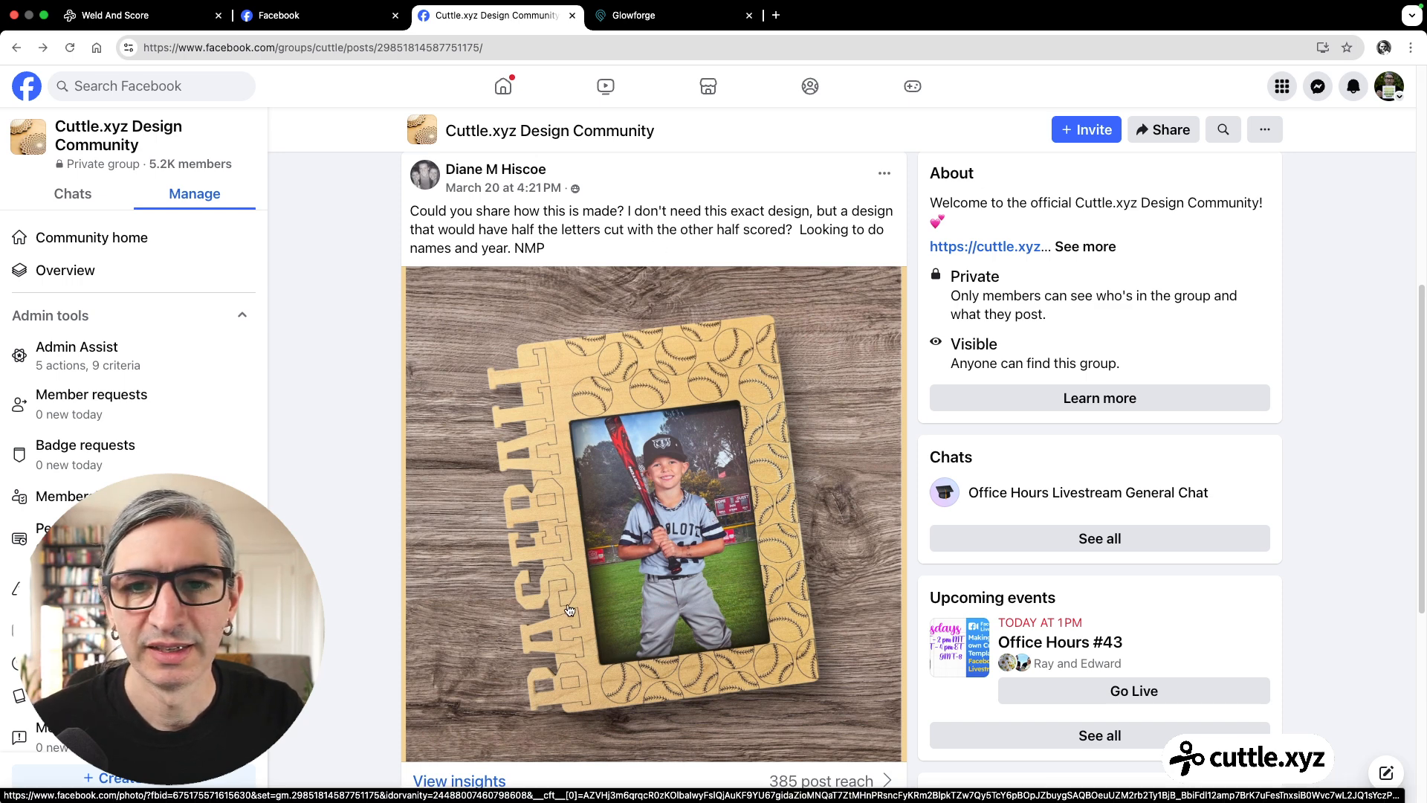
scroll(569, 610, down, 1)
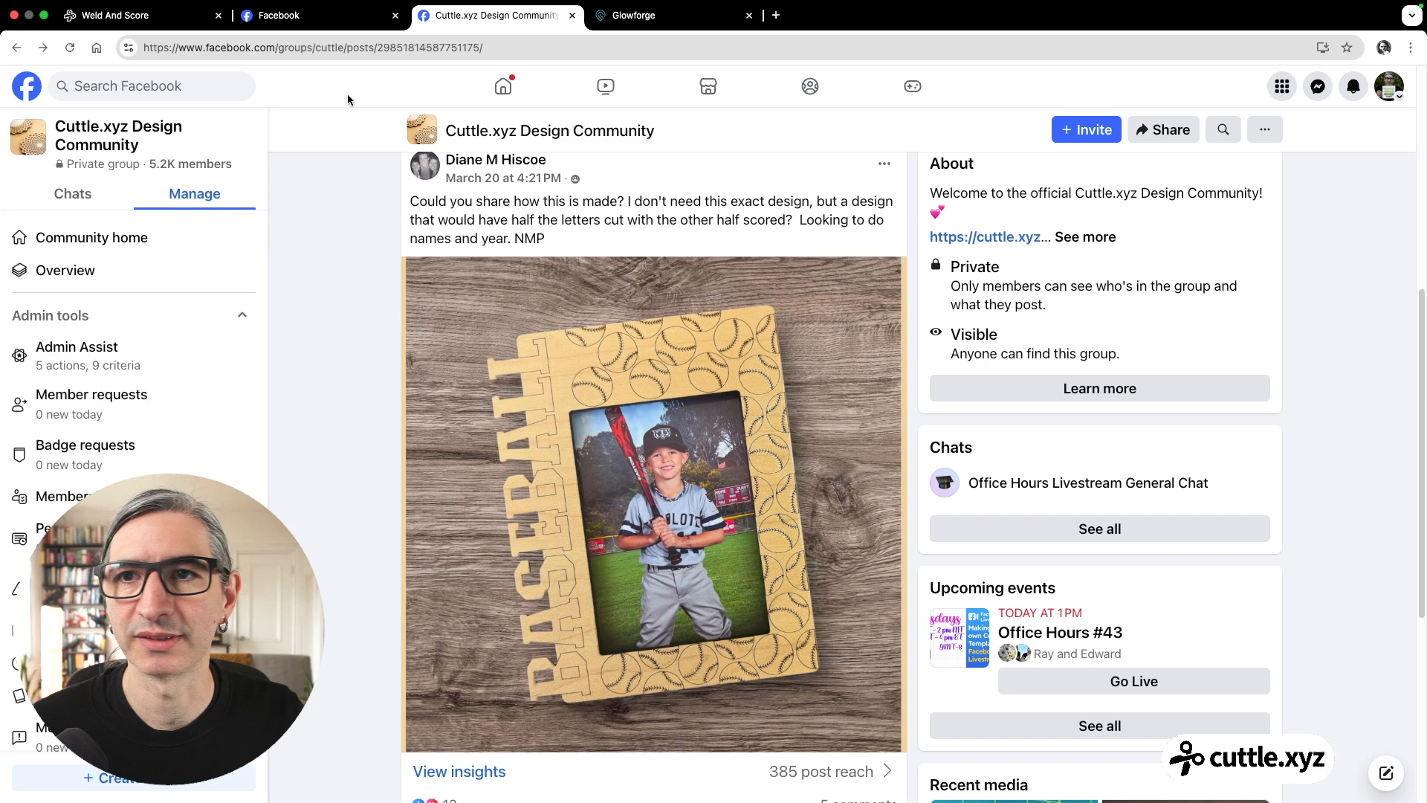
click(339, 24)
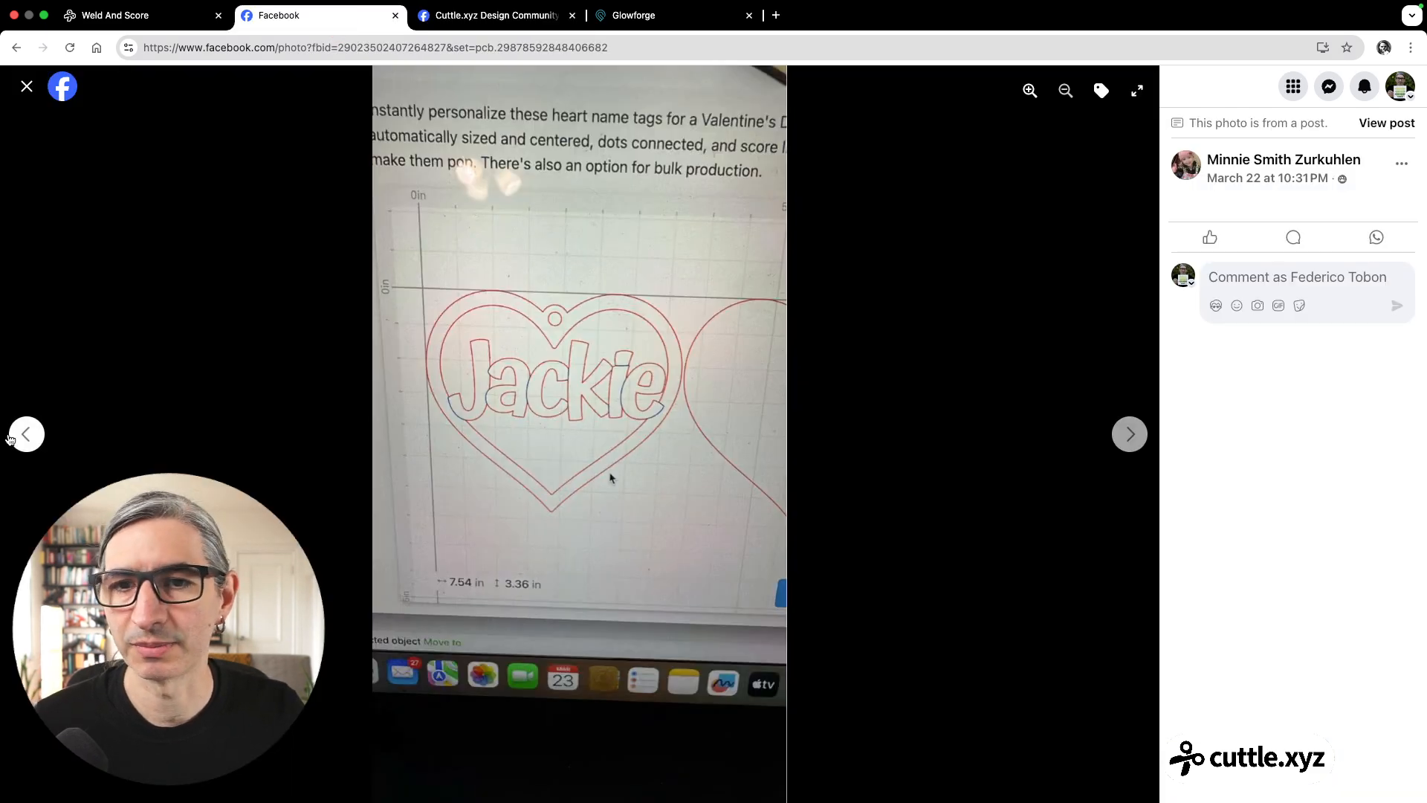
click(30, 433)
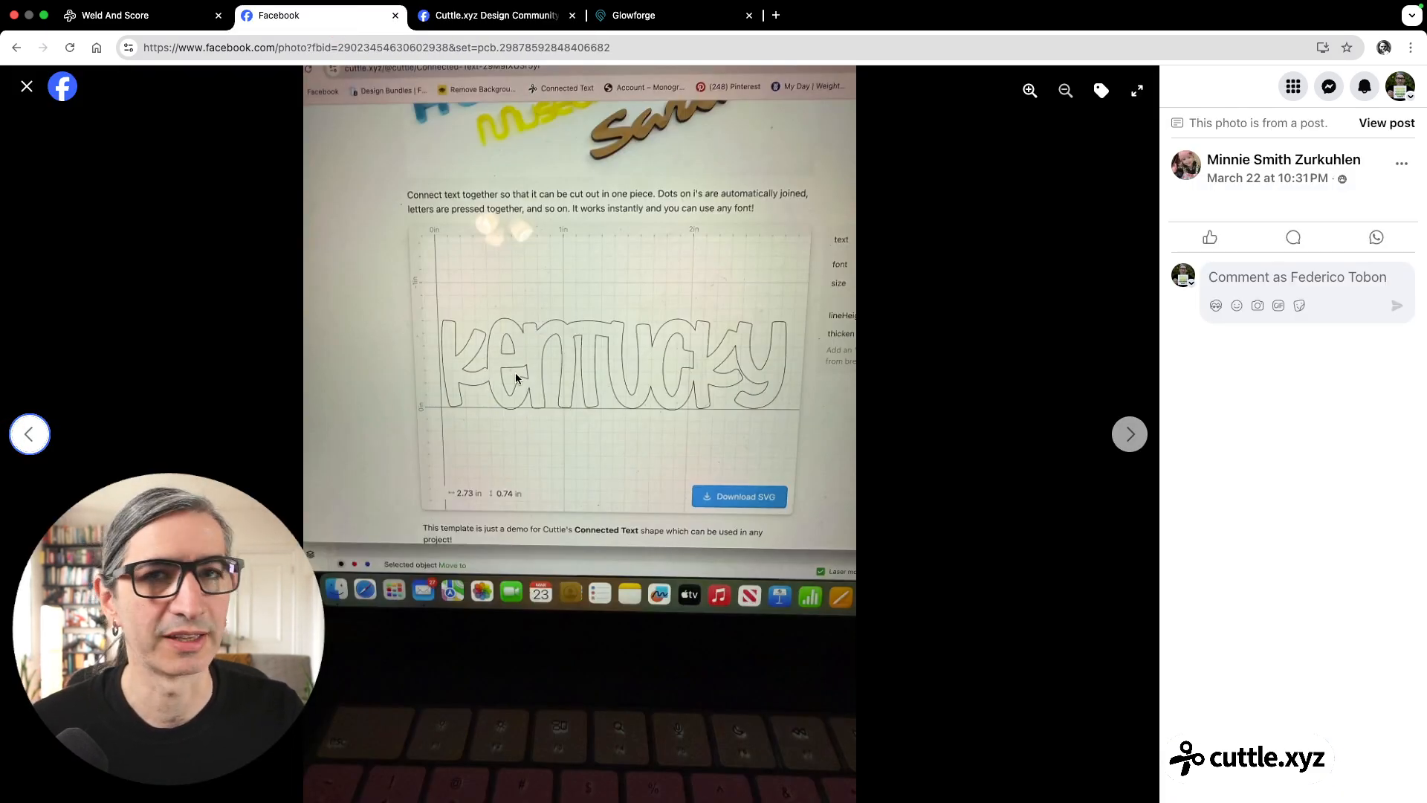
click(1119, 437)
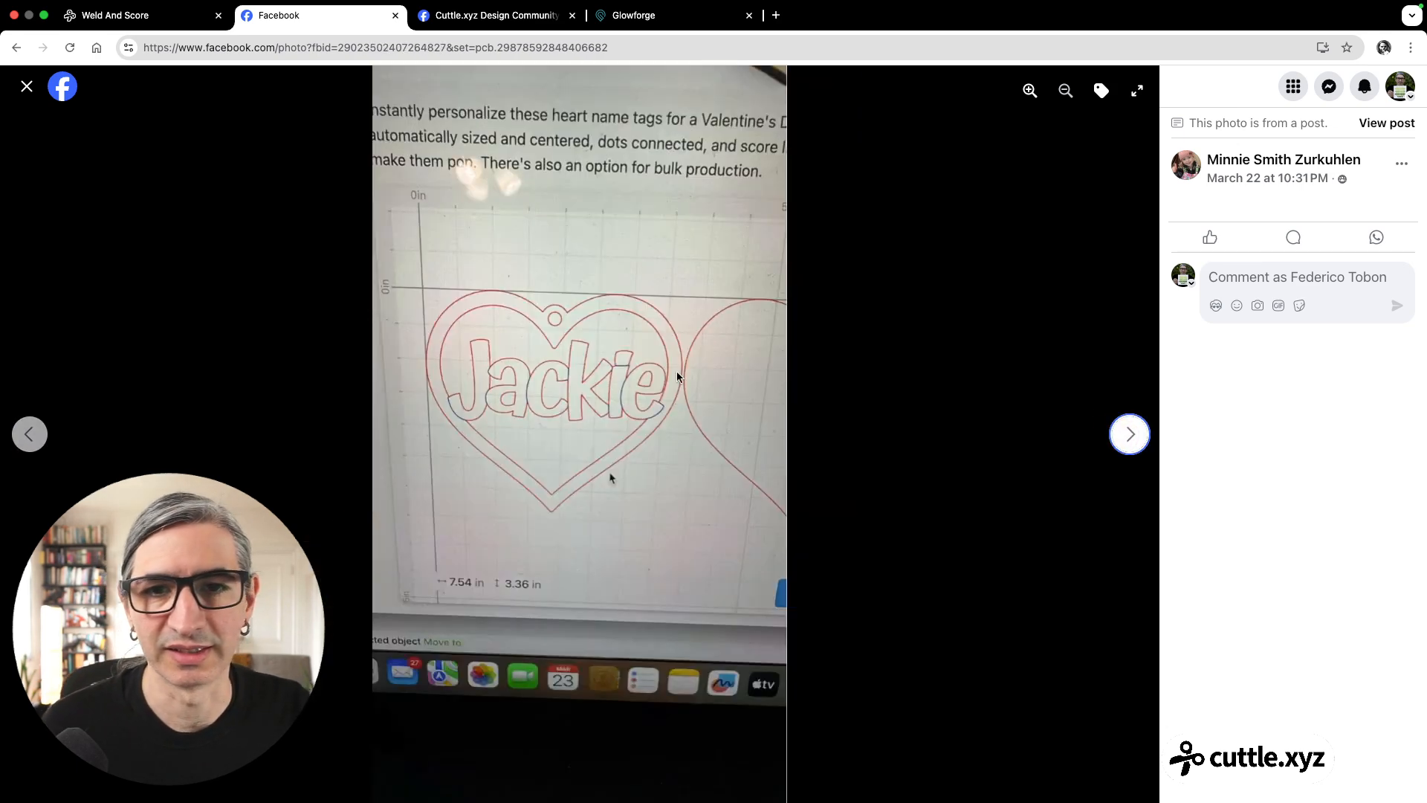
Return to the Weld And Score project in Cuttle and delete the existing text and circle design.
click(131, 20)
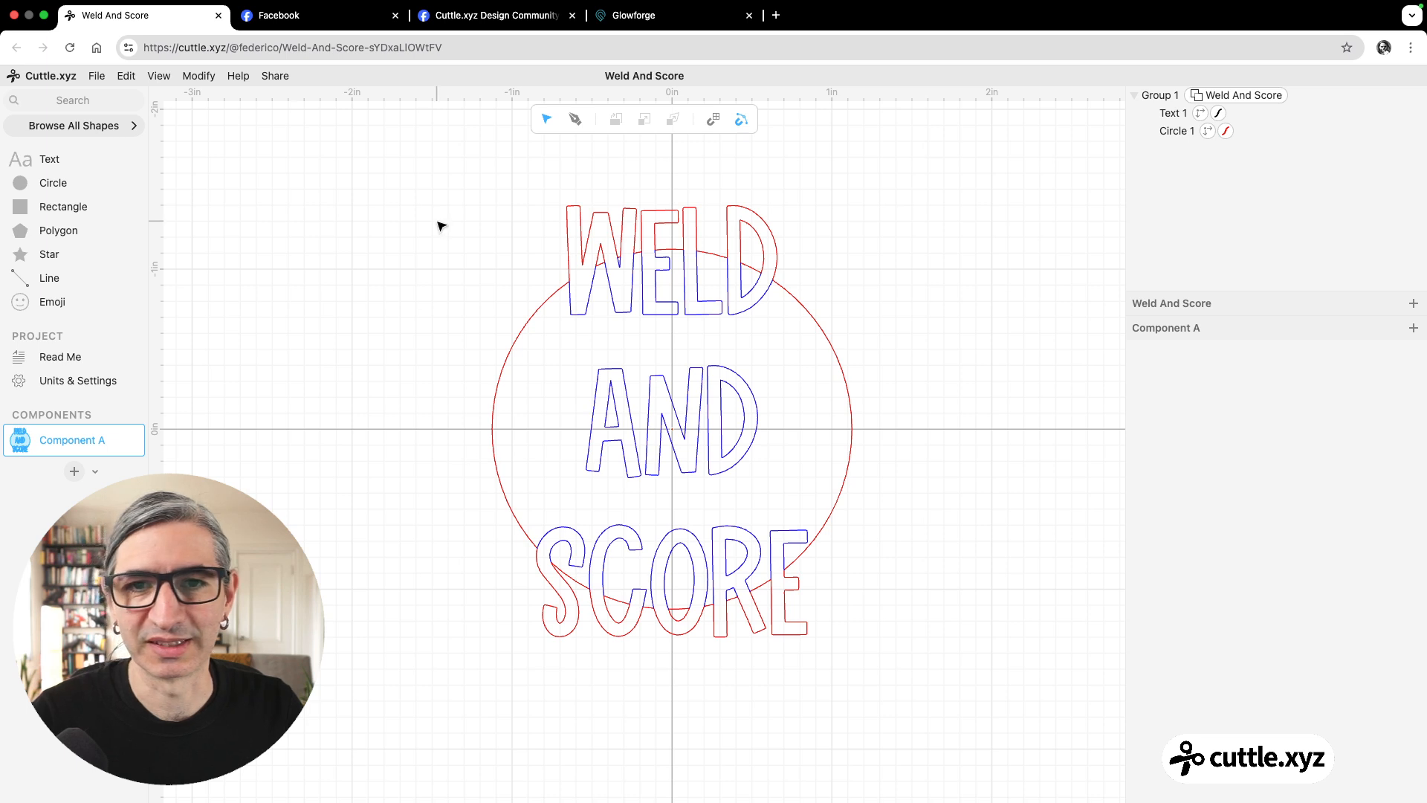
drag(395, 275, 907, 617)
key(BackSpace)
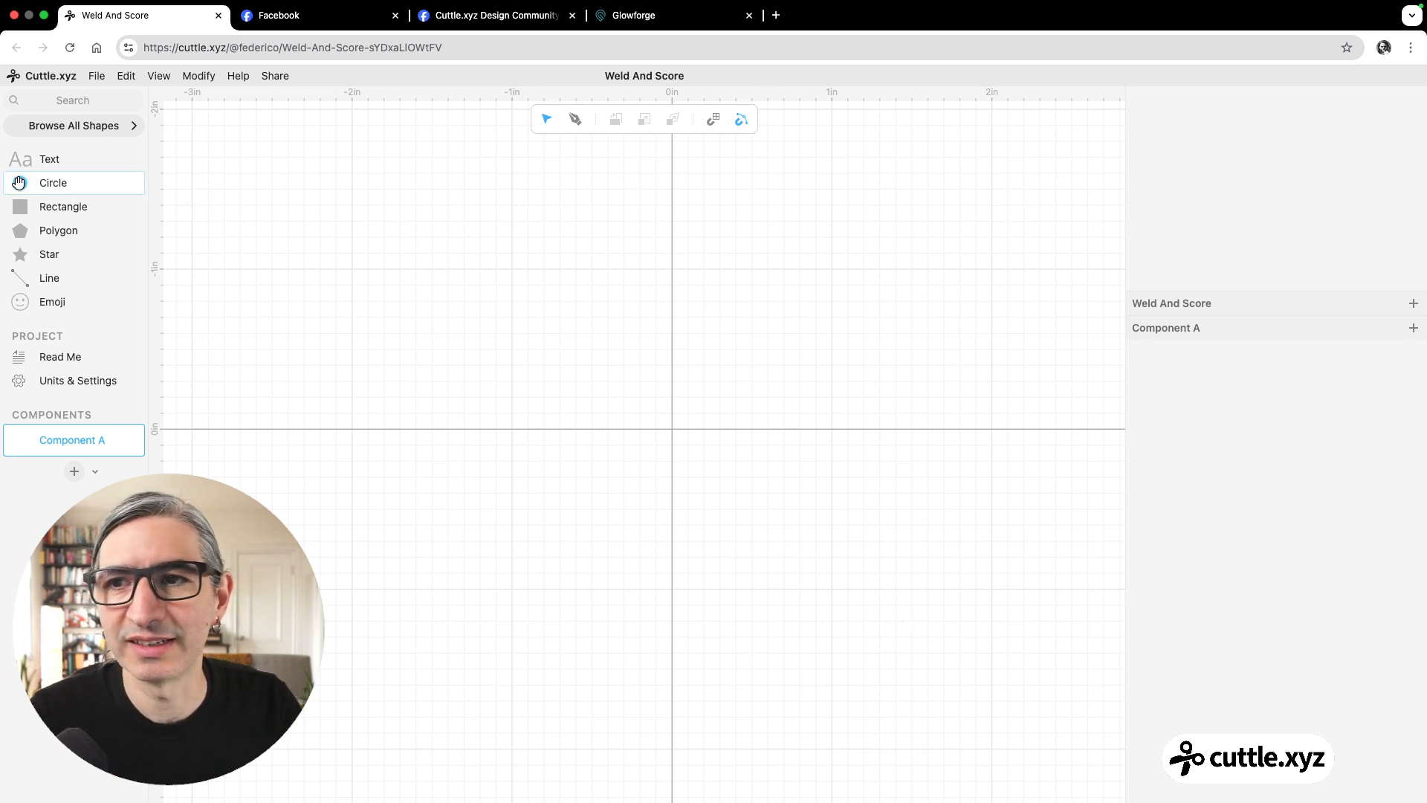
Place a 1 in circle at the origin and a star centred on the circle's right edge so the two overlap.
drag(39, 183, 677, 428)
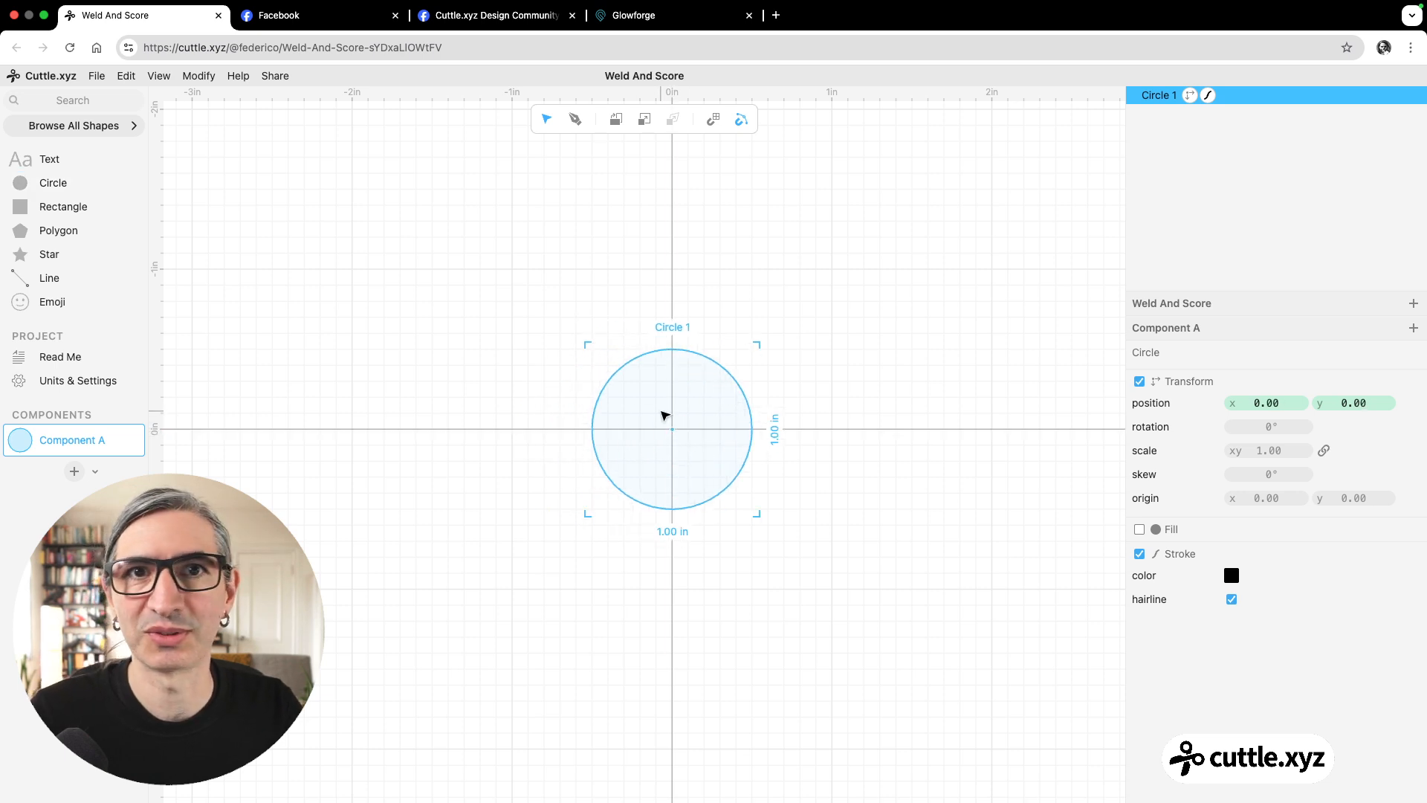
drag(30, 254, 751, 431)
click(935, 512)
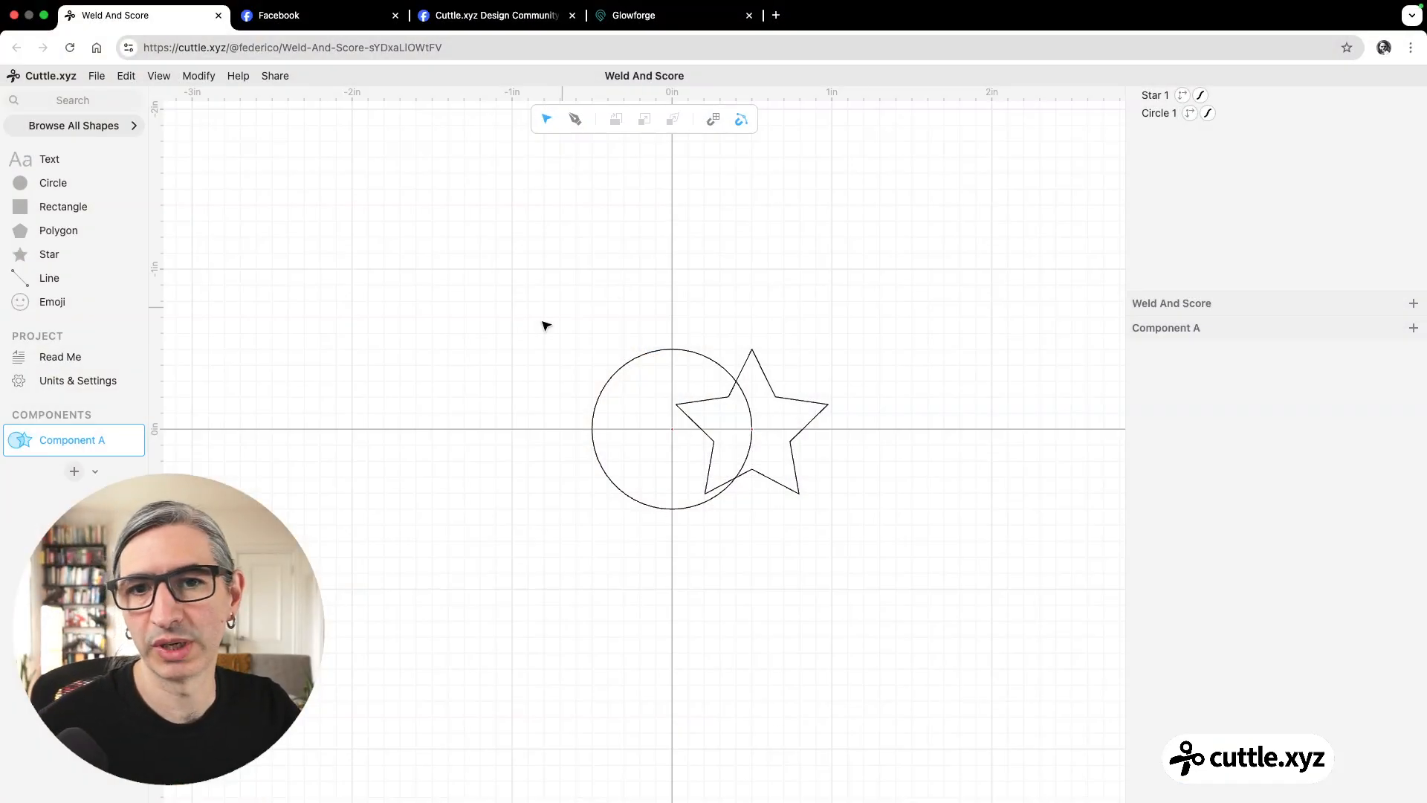
Weld the overlapping circle and star together with a Boolean Union.
drag(478, 223, 899, 572)
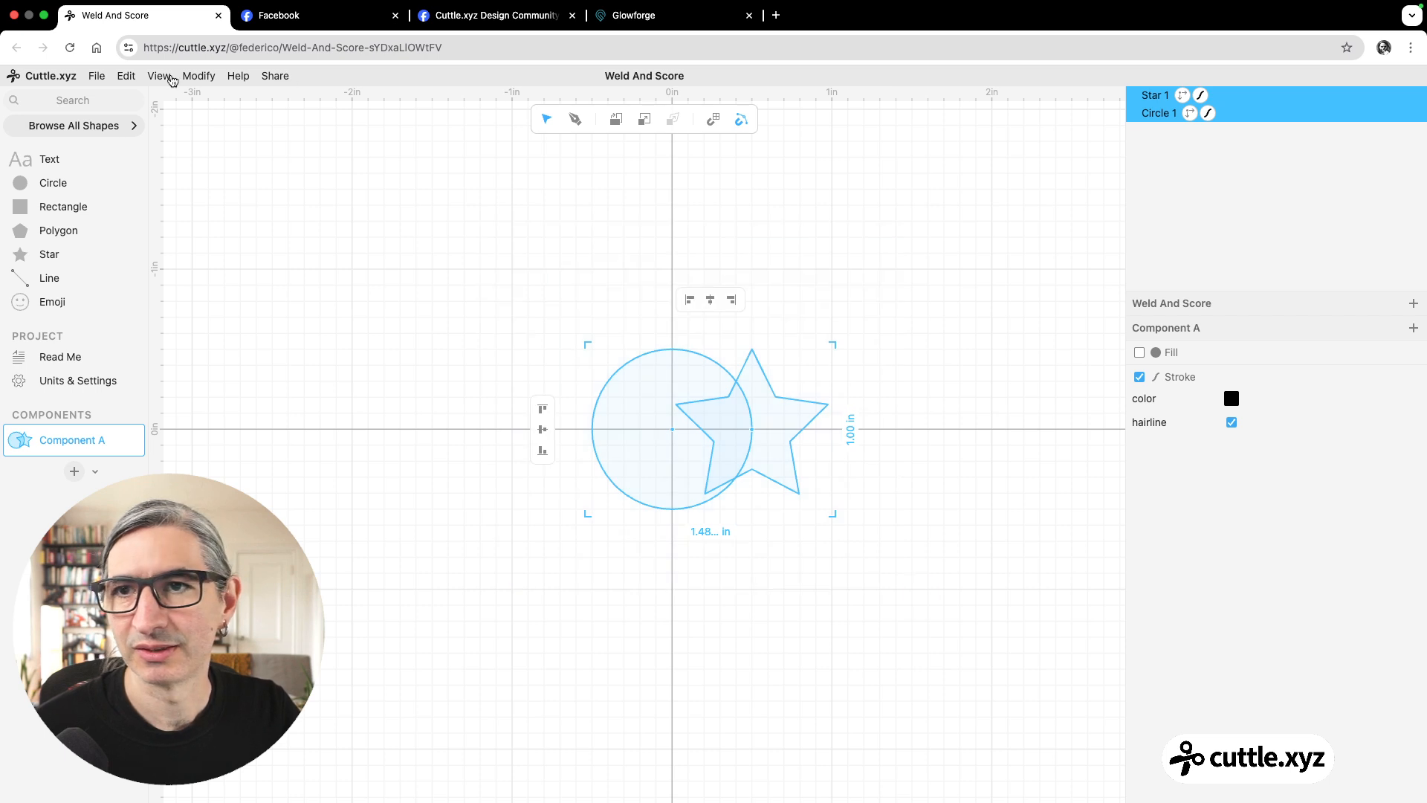
click(213, 78)
mouse_move(203, 68)
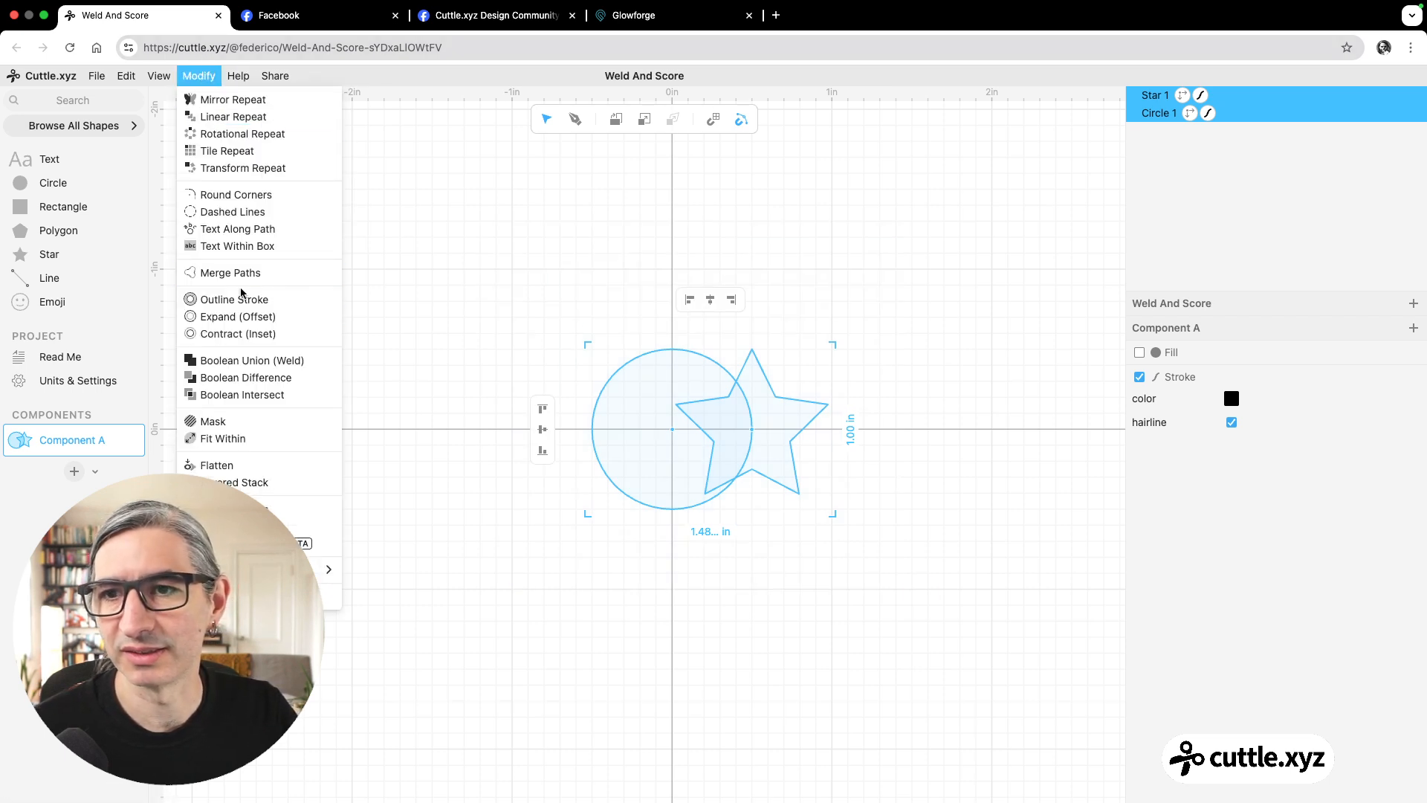
click(254, 367)
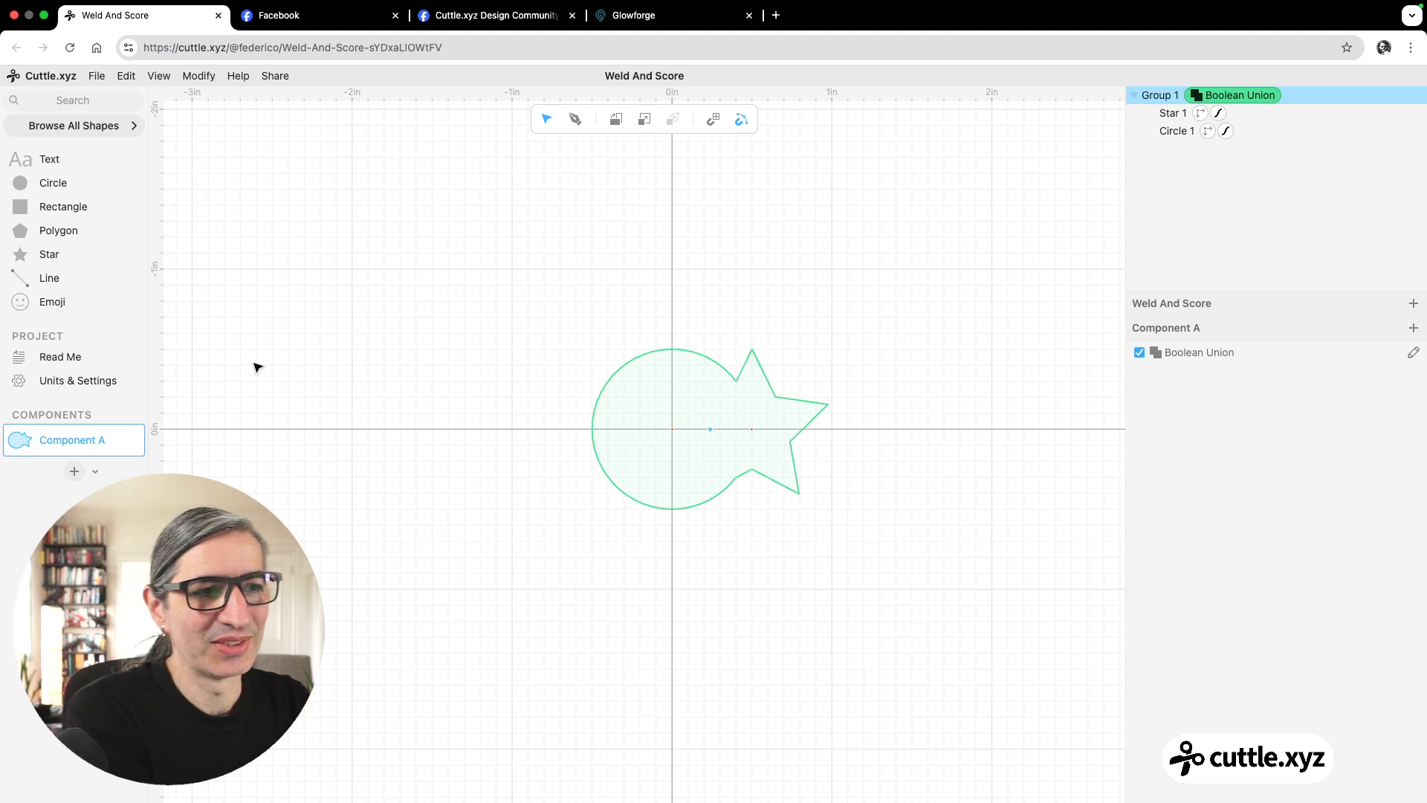
click(941, 219)
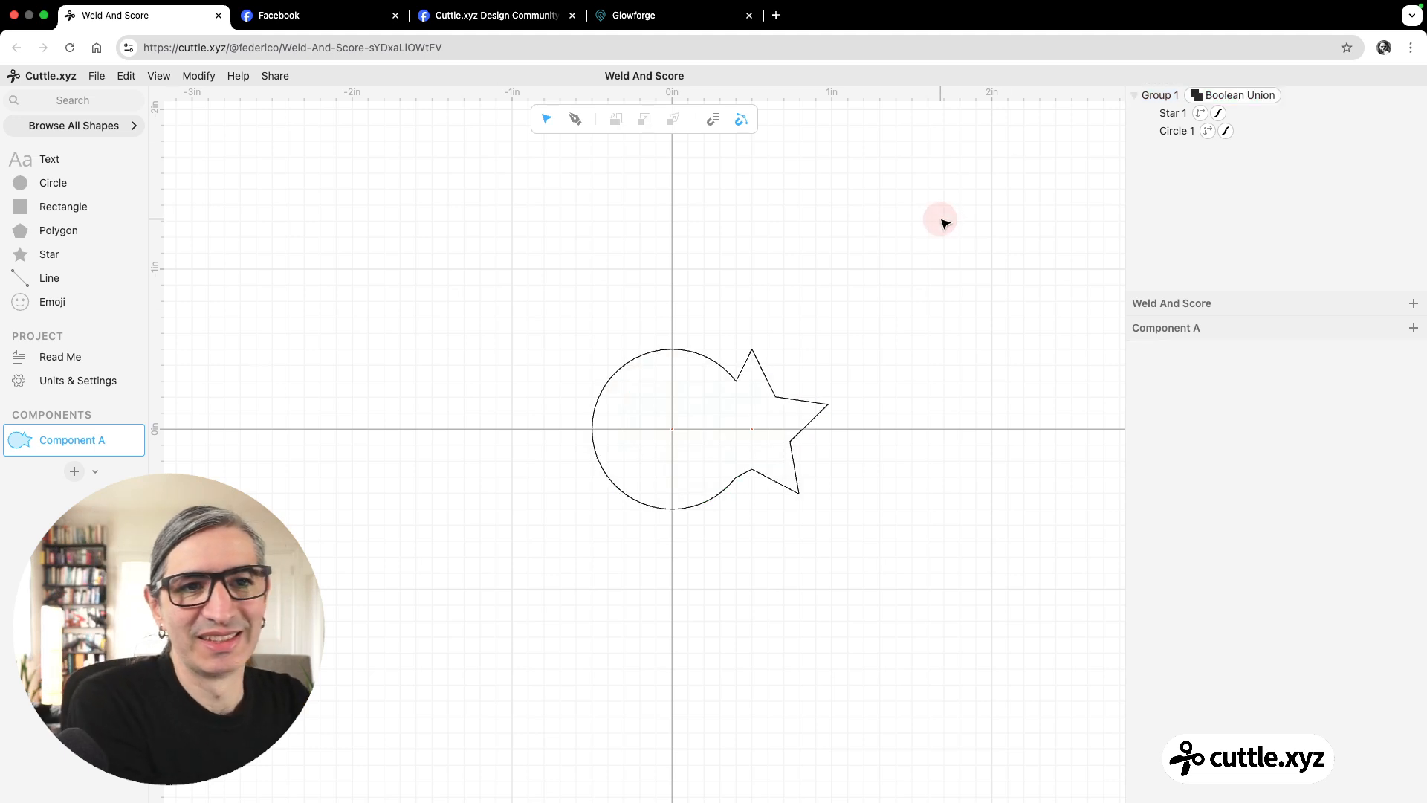
Remove the Boolean Union modifier from the circle and star group.
click(1228, 99)
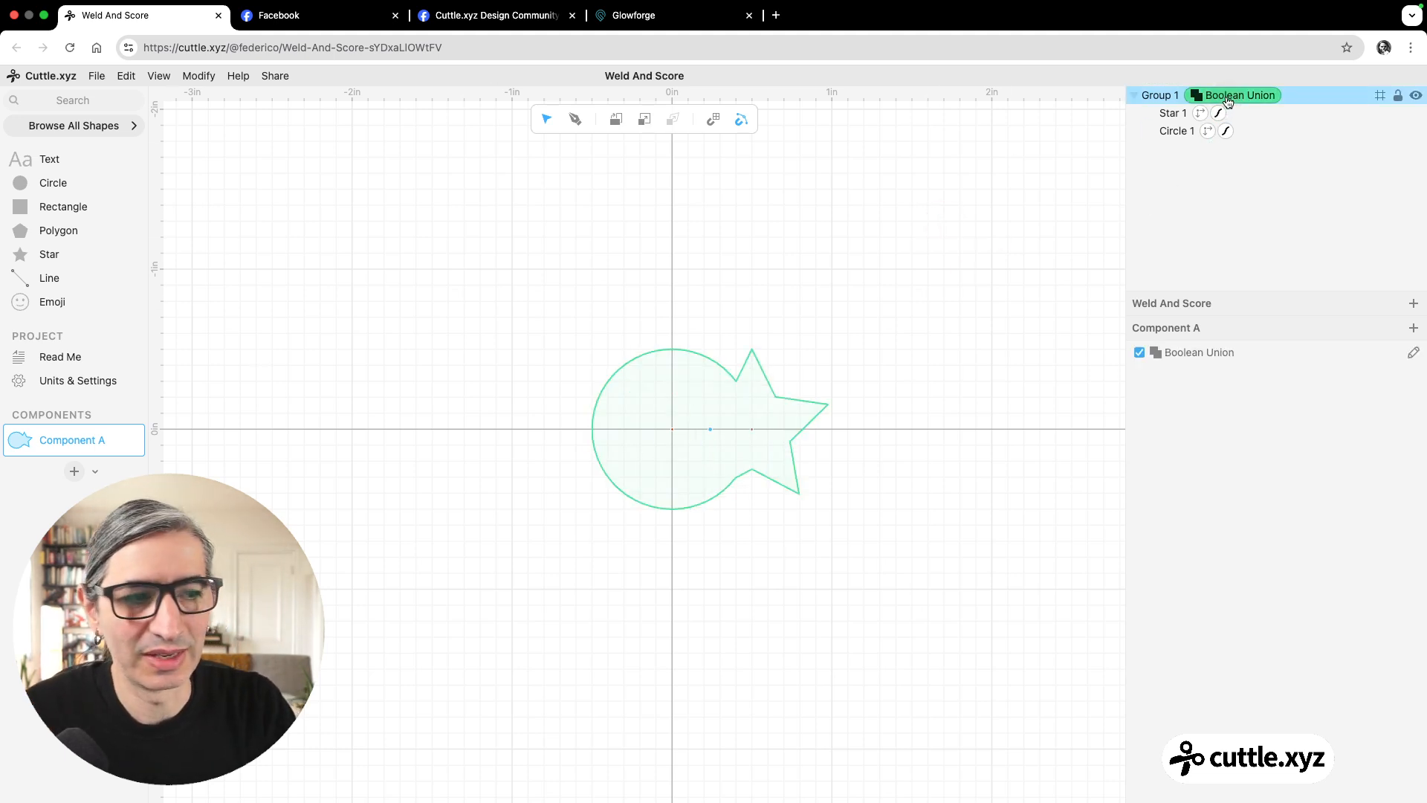
key(BackSpace)
click(820, 359)
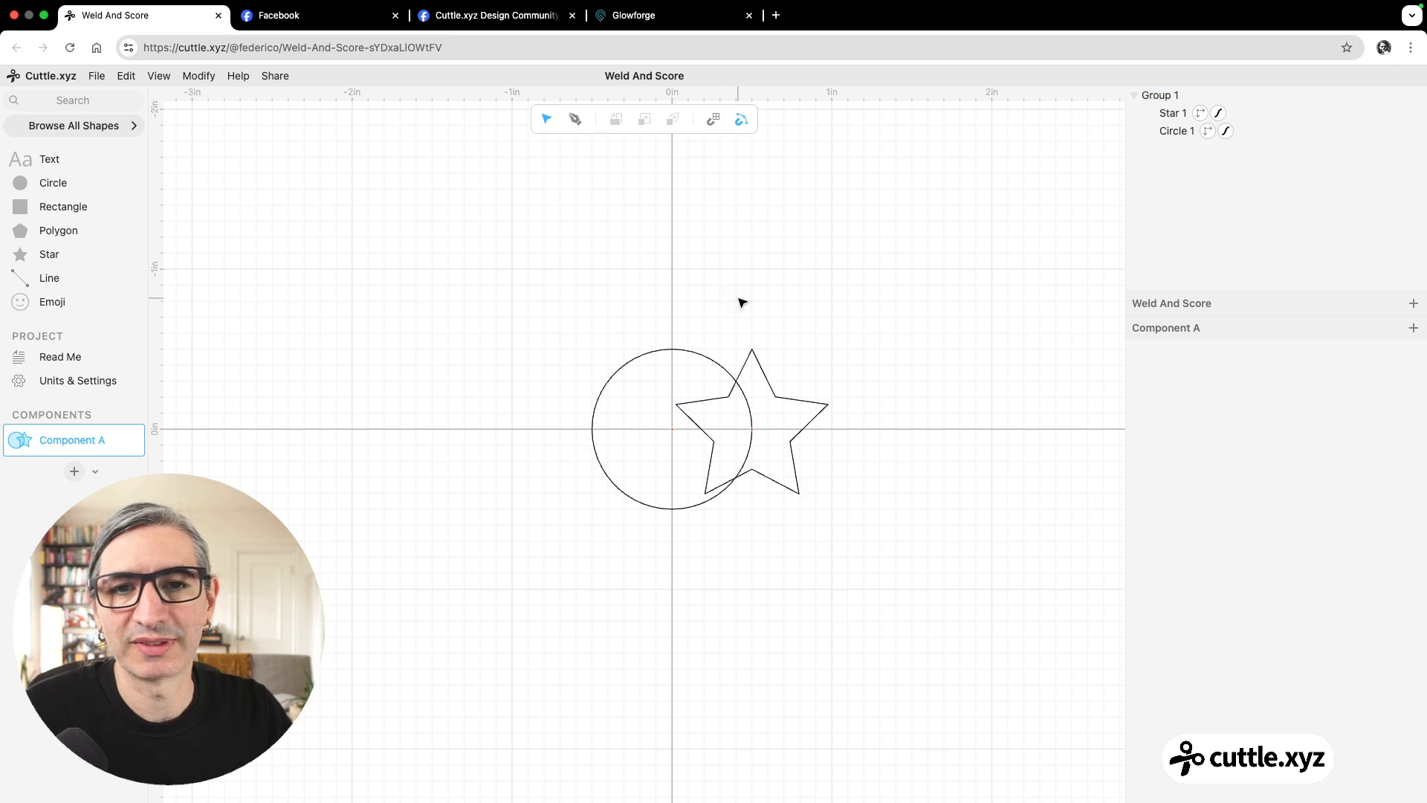
Apply the Weld And Score modifier to the circle and star group.
drag(520, 257, 868, 552)
click(210, 75)
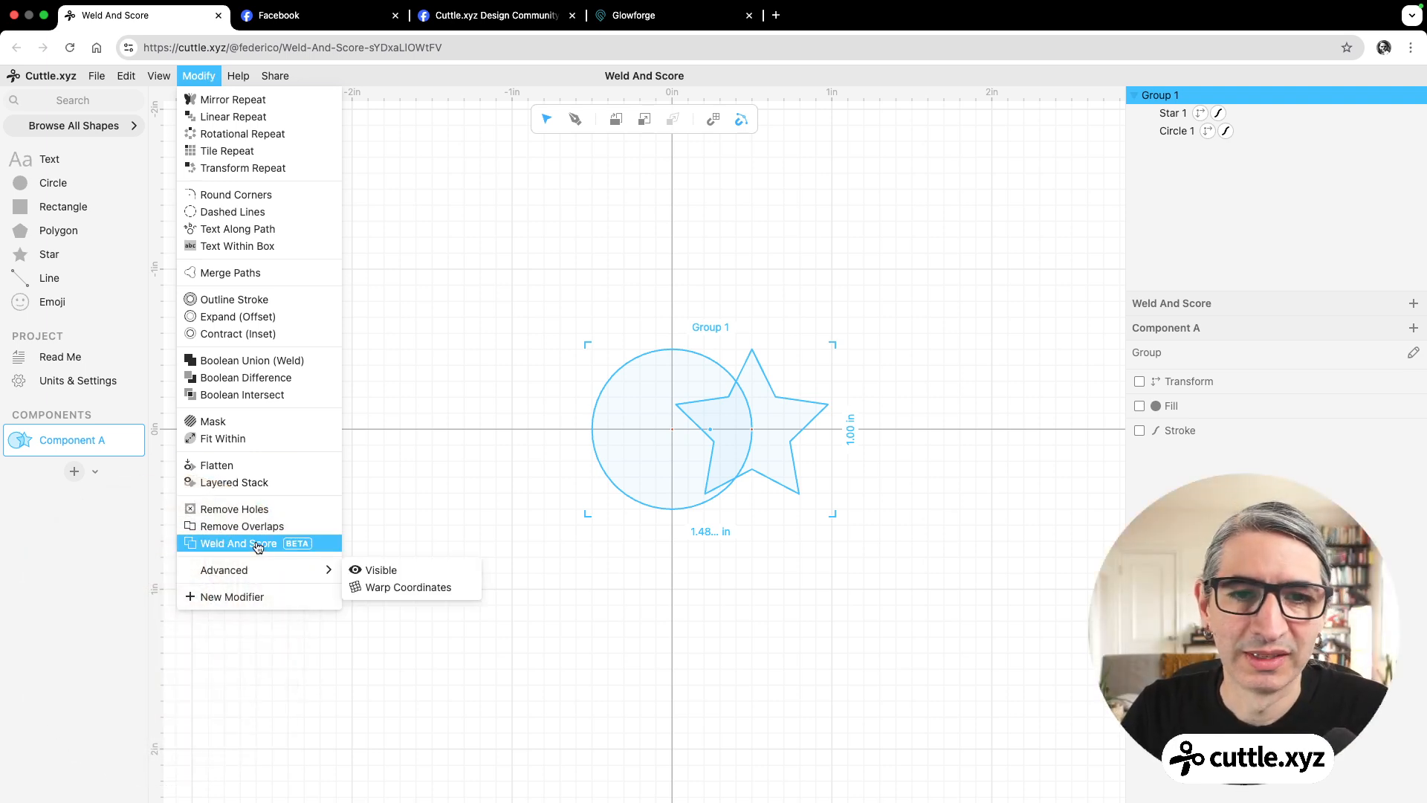
click(258, 545)
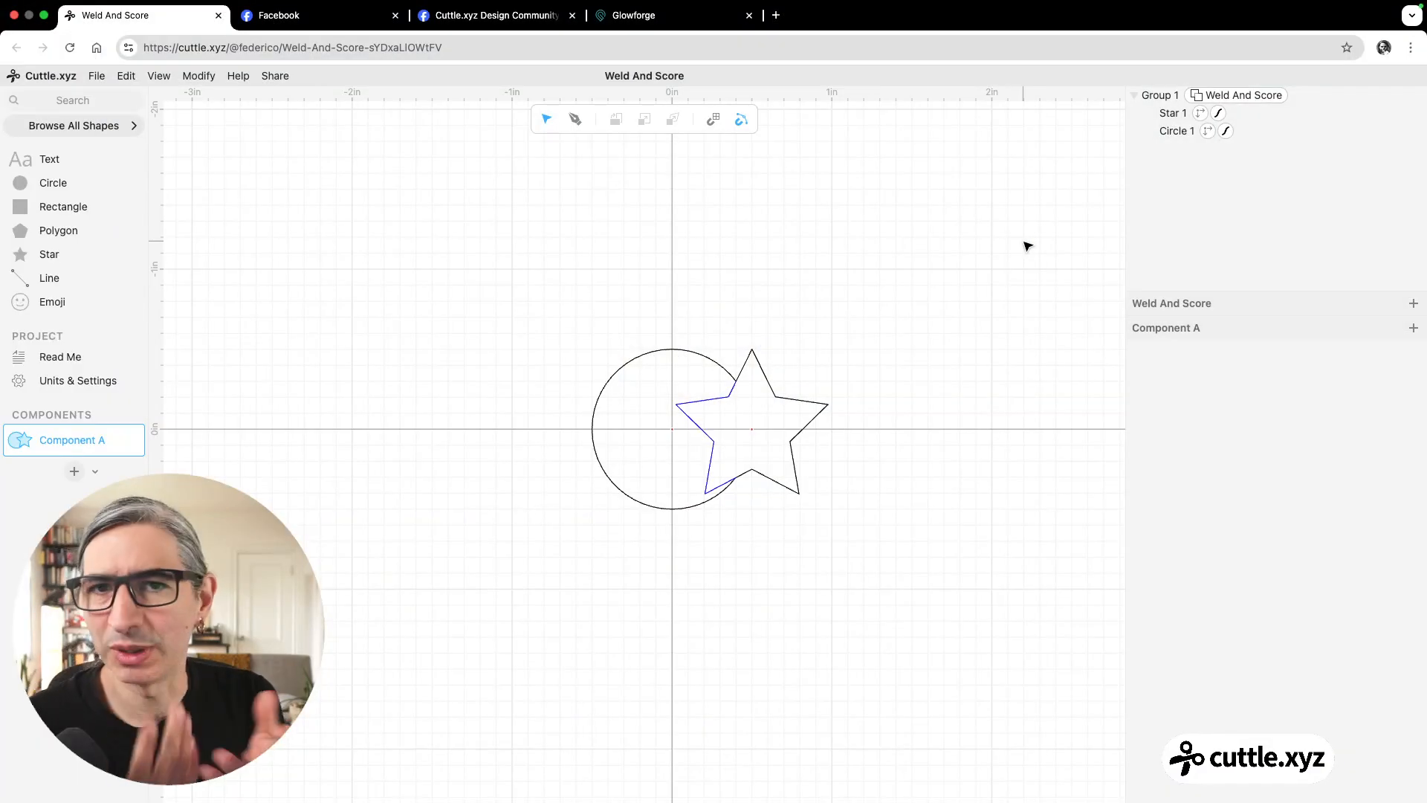
scroll(996, 269, up, 1)
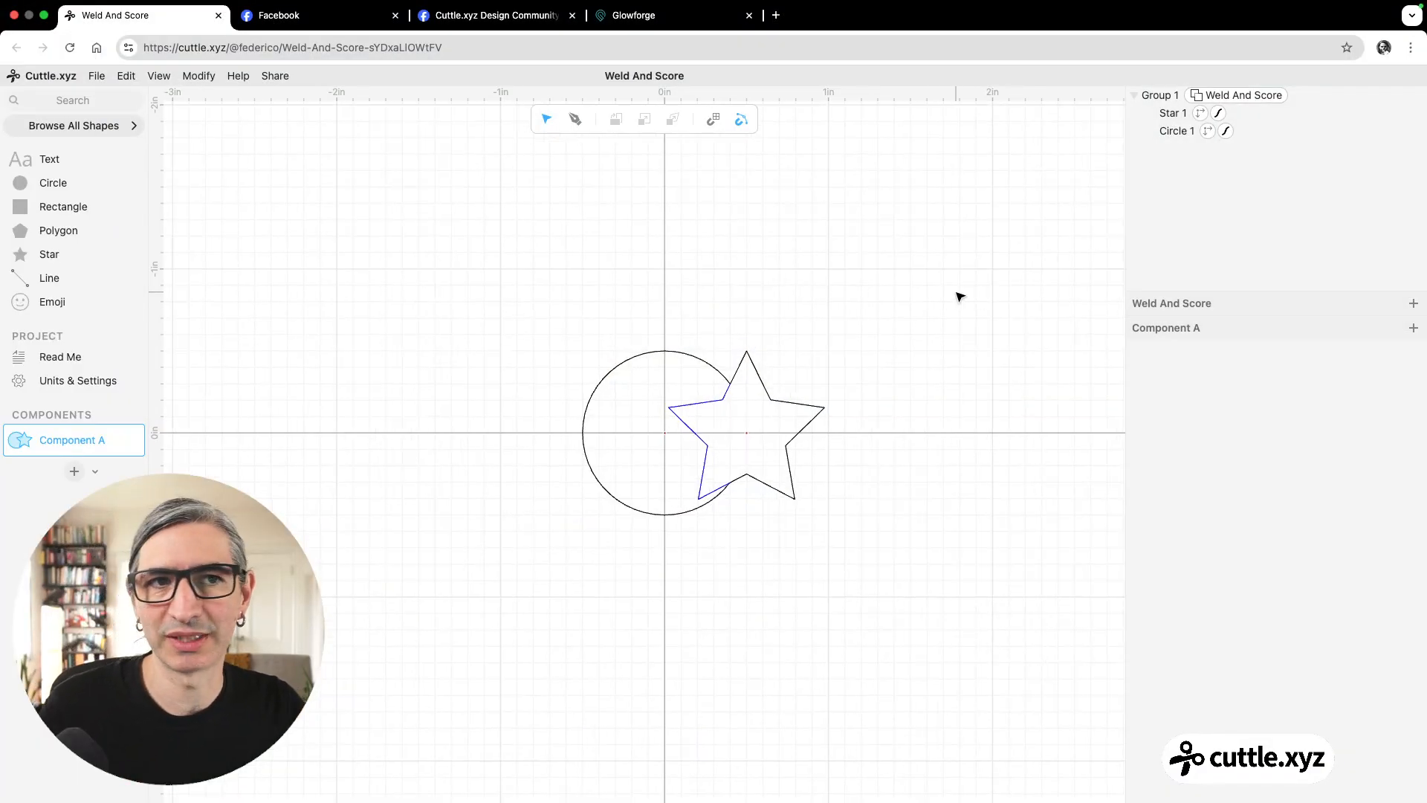
scroll(873, 355, down, 1)
Remove the Weld And Score modifier from the group and ungroup the circle and star.
click(1338, 95)
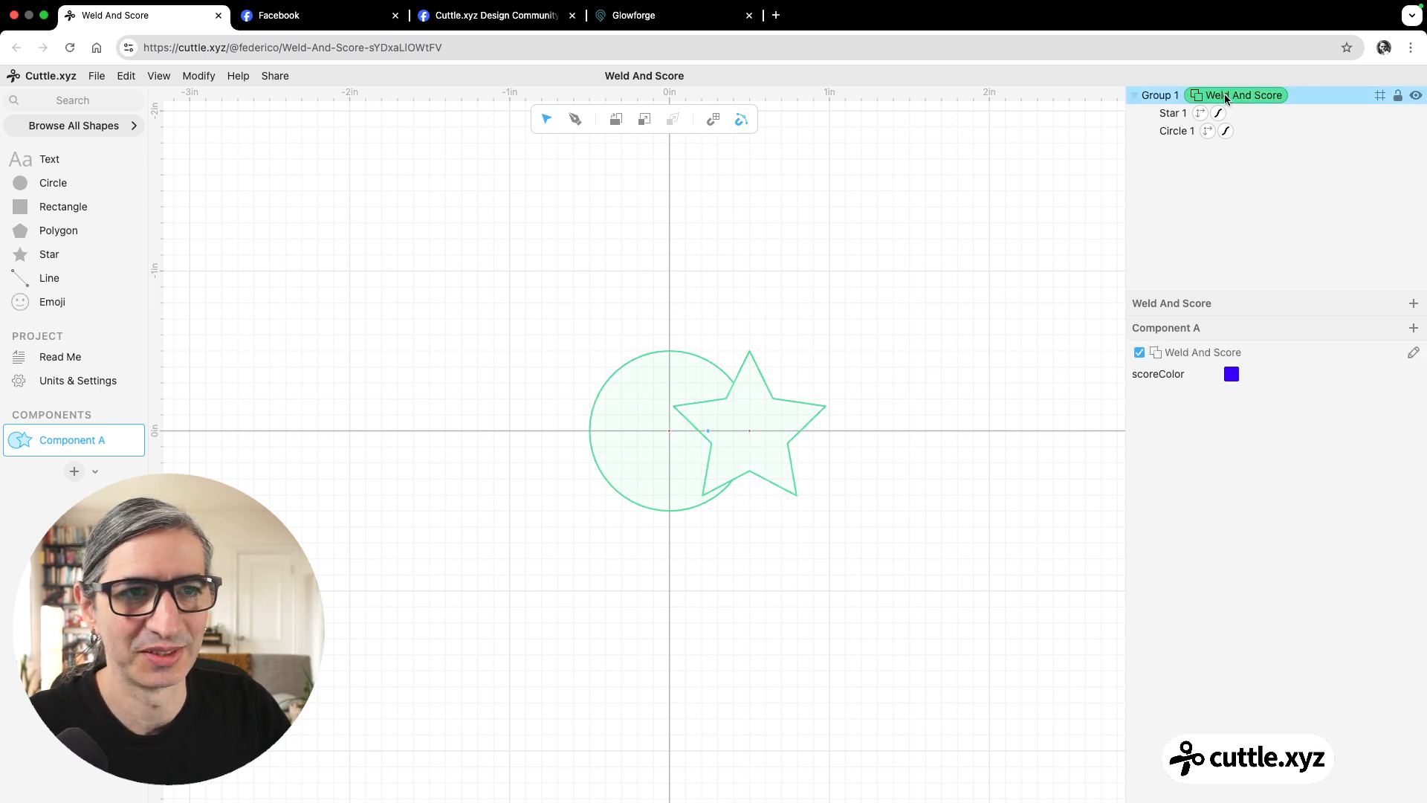
key(Delete)
click(1086, 158)
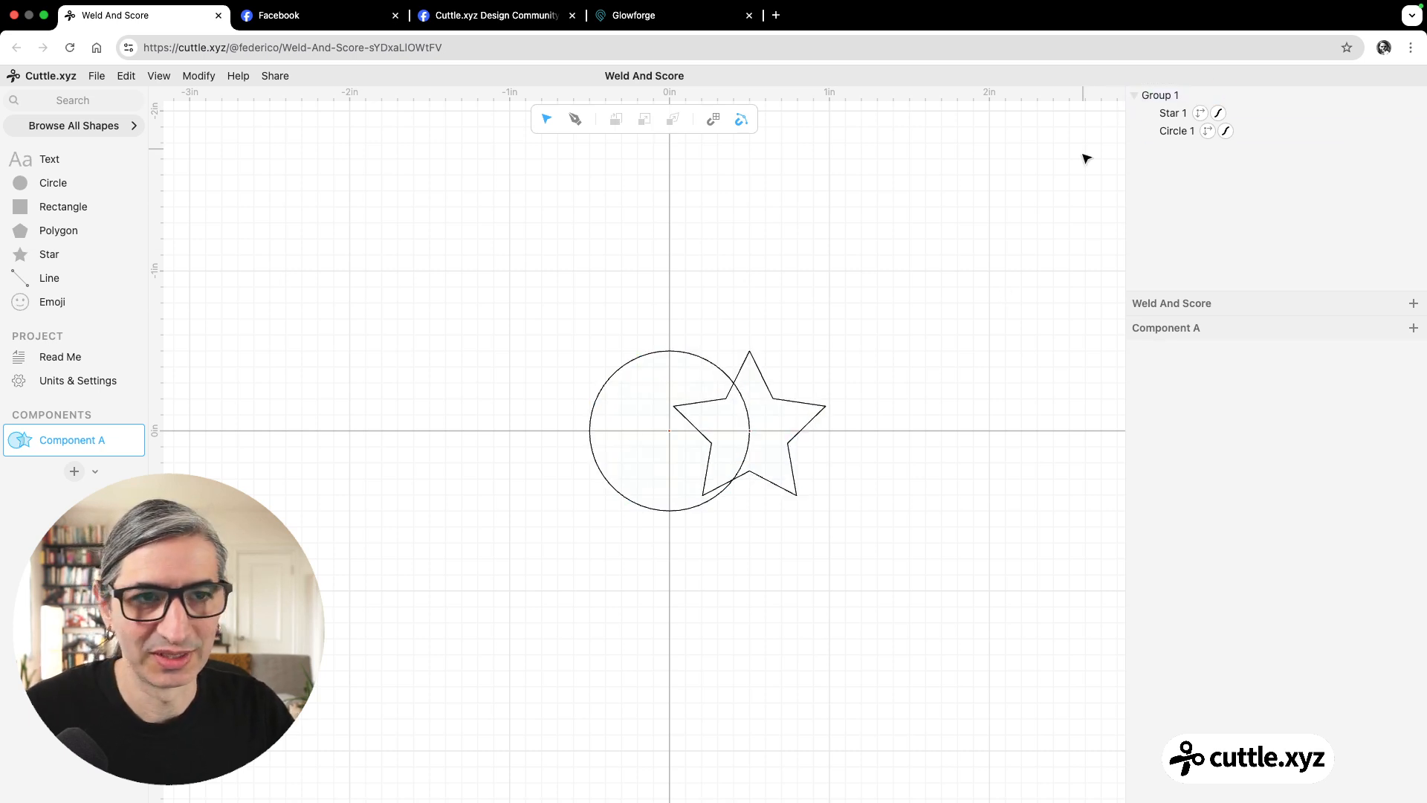
drag(604, 225, 931, 498)
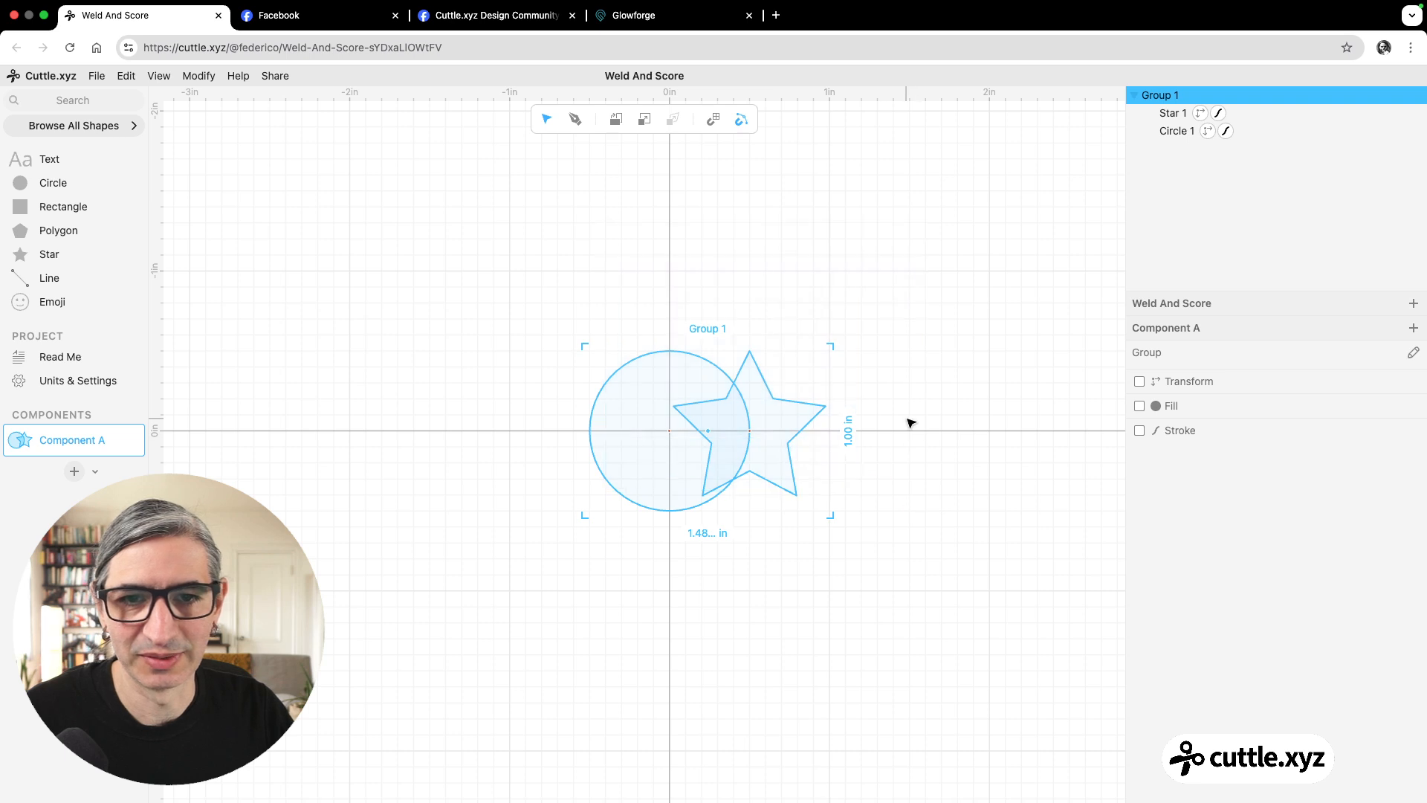
key(super+shift+g)
click(908, 423)
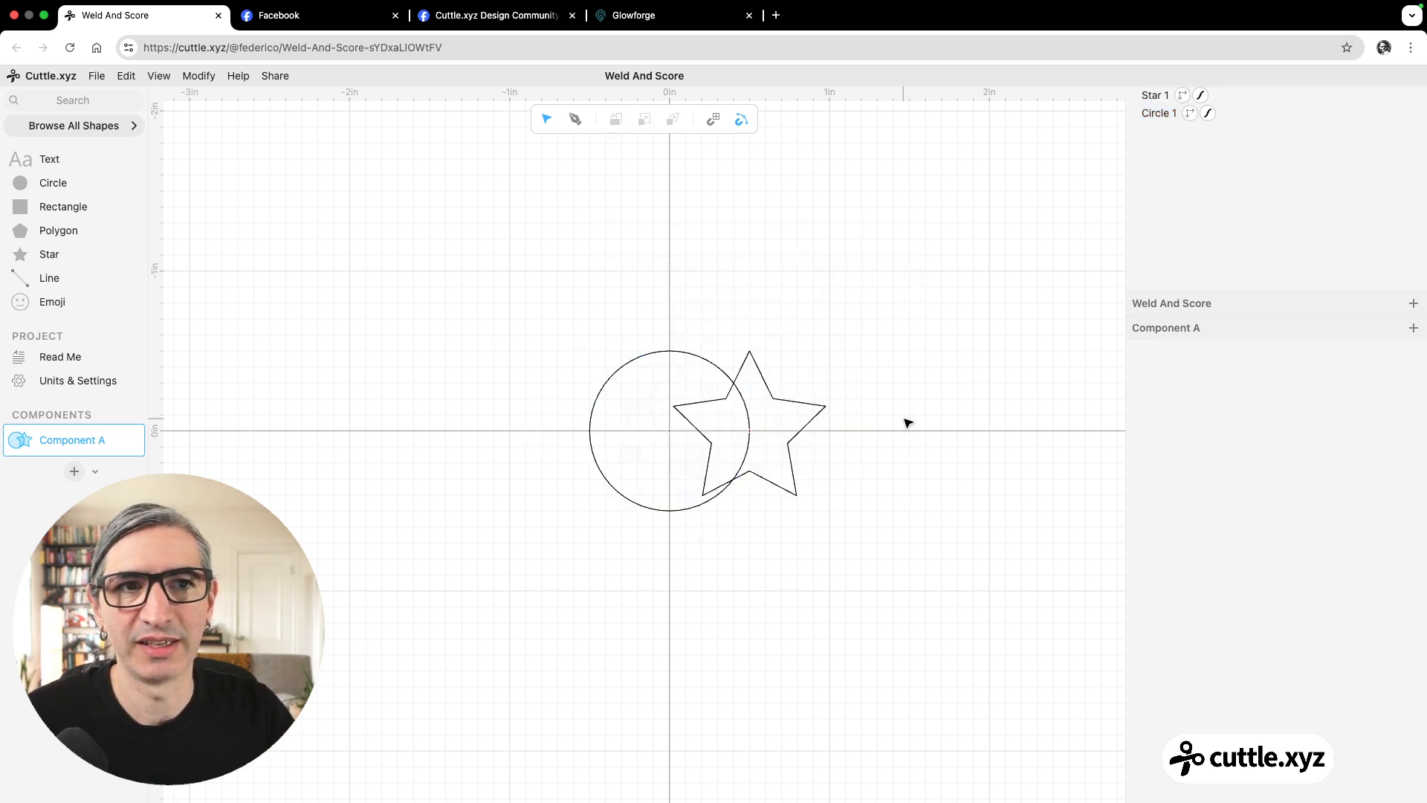
Combine the separate circle and star into one welded outline with Boolean Union.
scroll(838, 325, up, 3)
drag(532, 270, 855, 587)
click(189, 77)
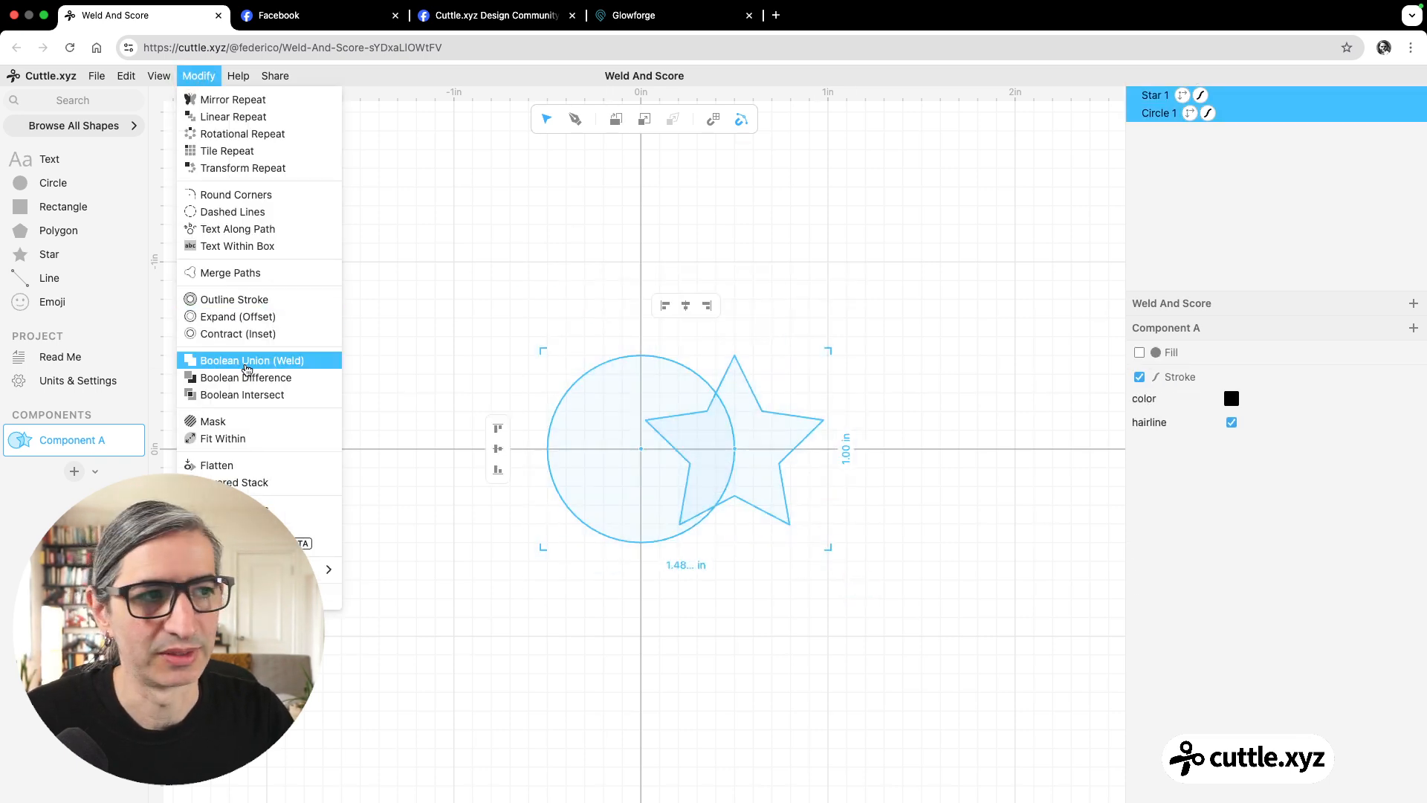
click(247, 369)
click(432, 410)
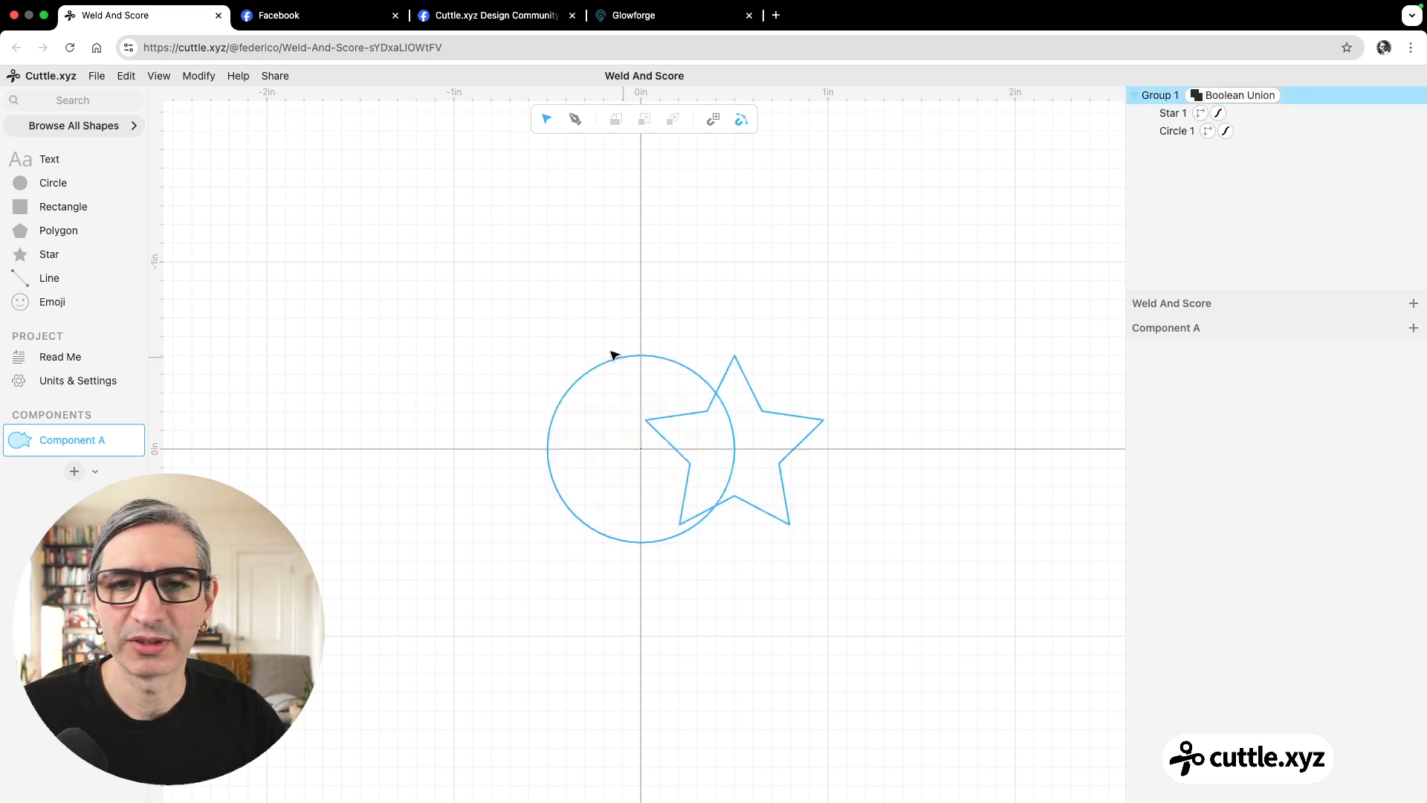
Duplicate the welded group and place the copy directly below the original, about 1.28 in down.
drag(551, 311, 861, 583)
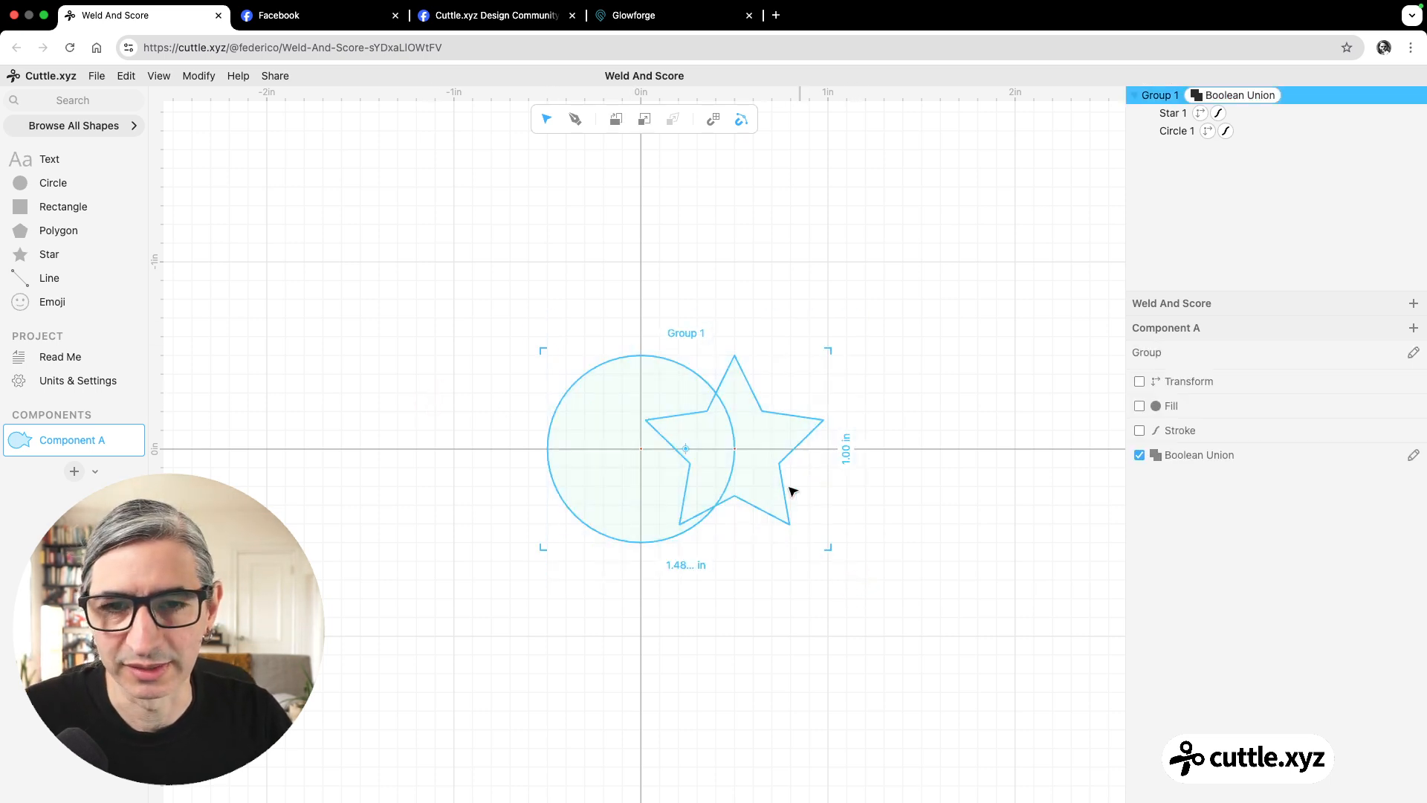
key(super+d)
drag(645, 360, 642, 595)
scroll(892, 576, down, 2)
scroll(856, 481, down, 3)
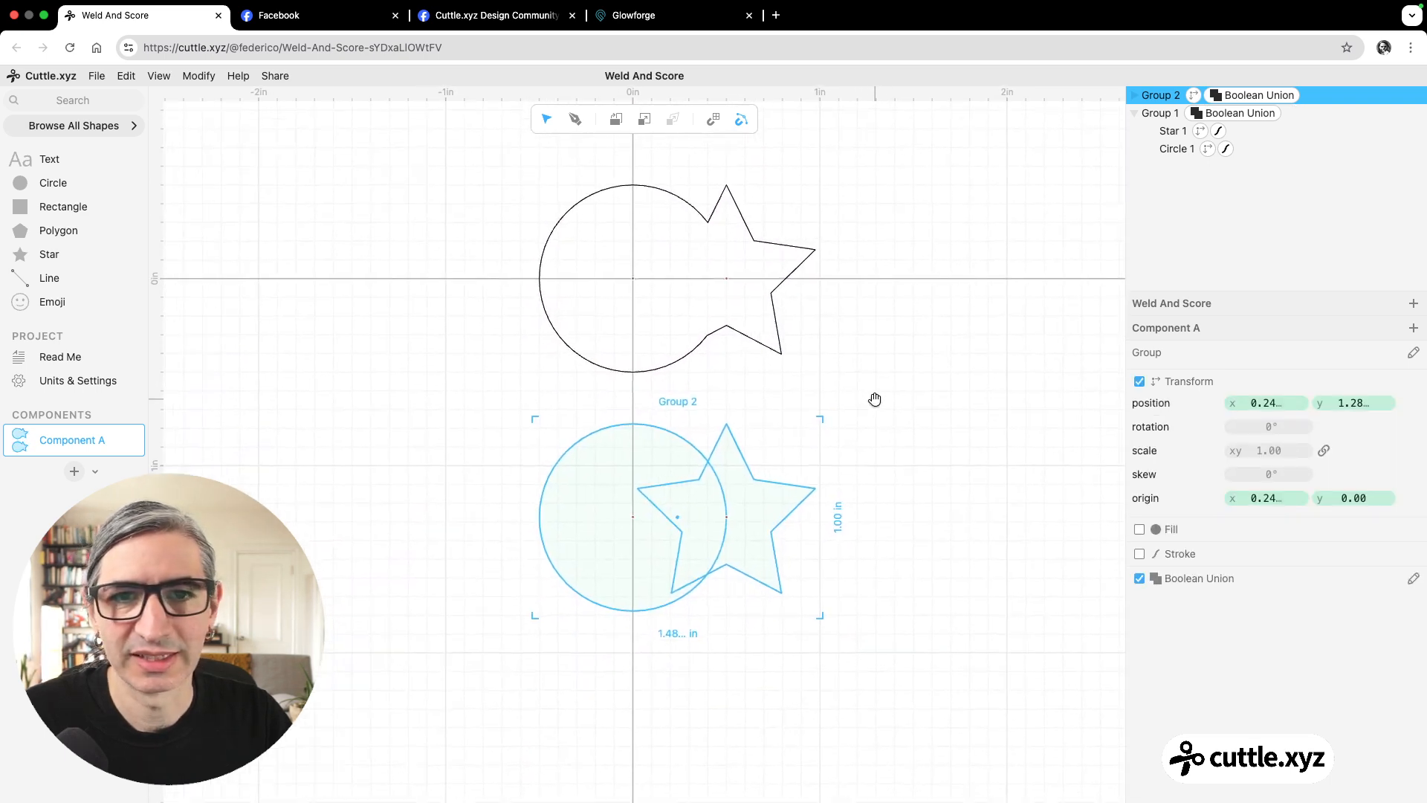
click(922, 443)
Ungroup the lower copy back into a separate circle and star.
click(1148, 97)
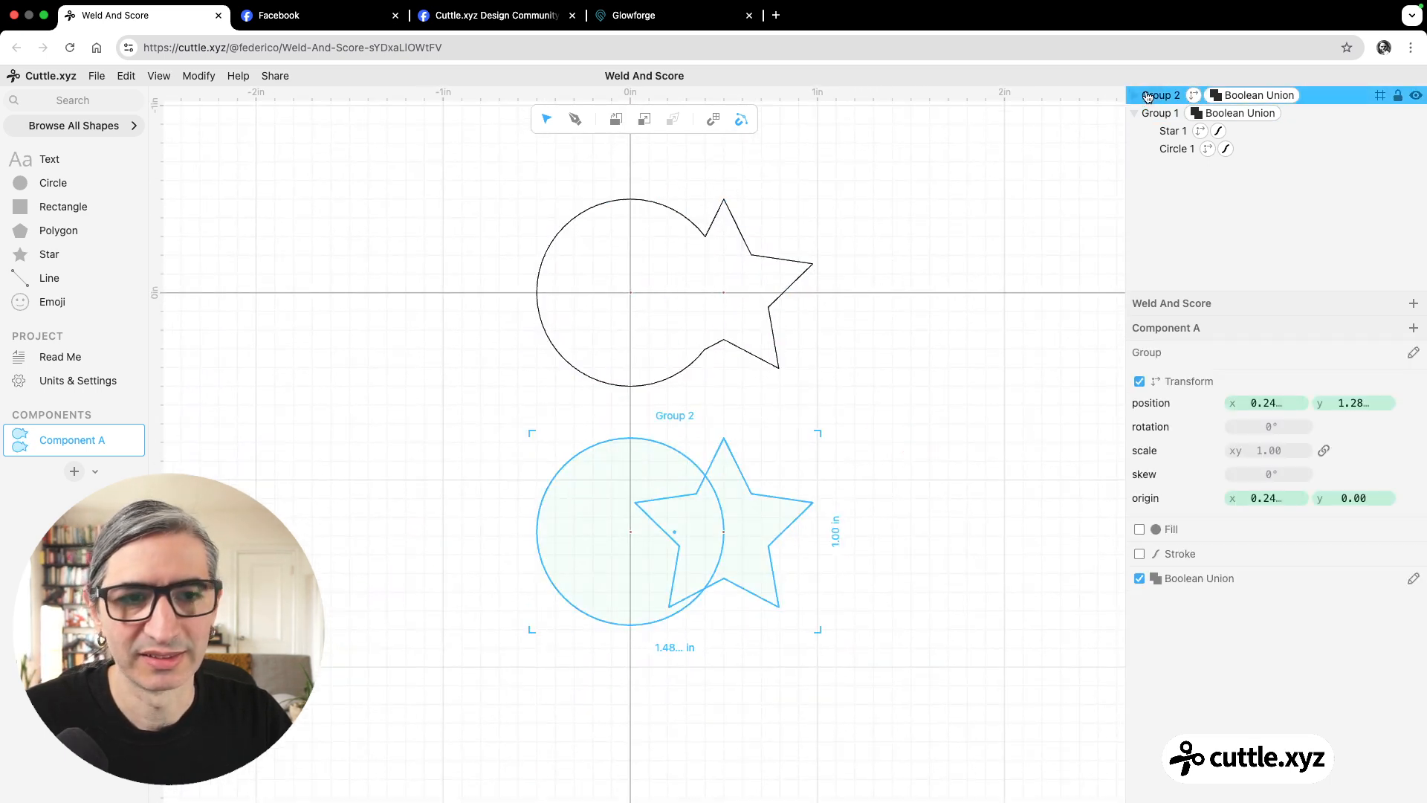
key(super+shift+g)
click(948, 455)
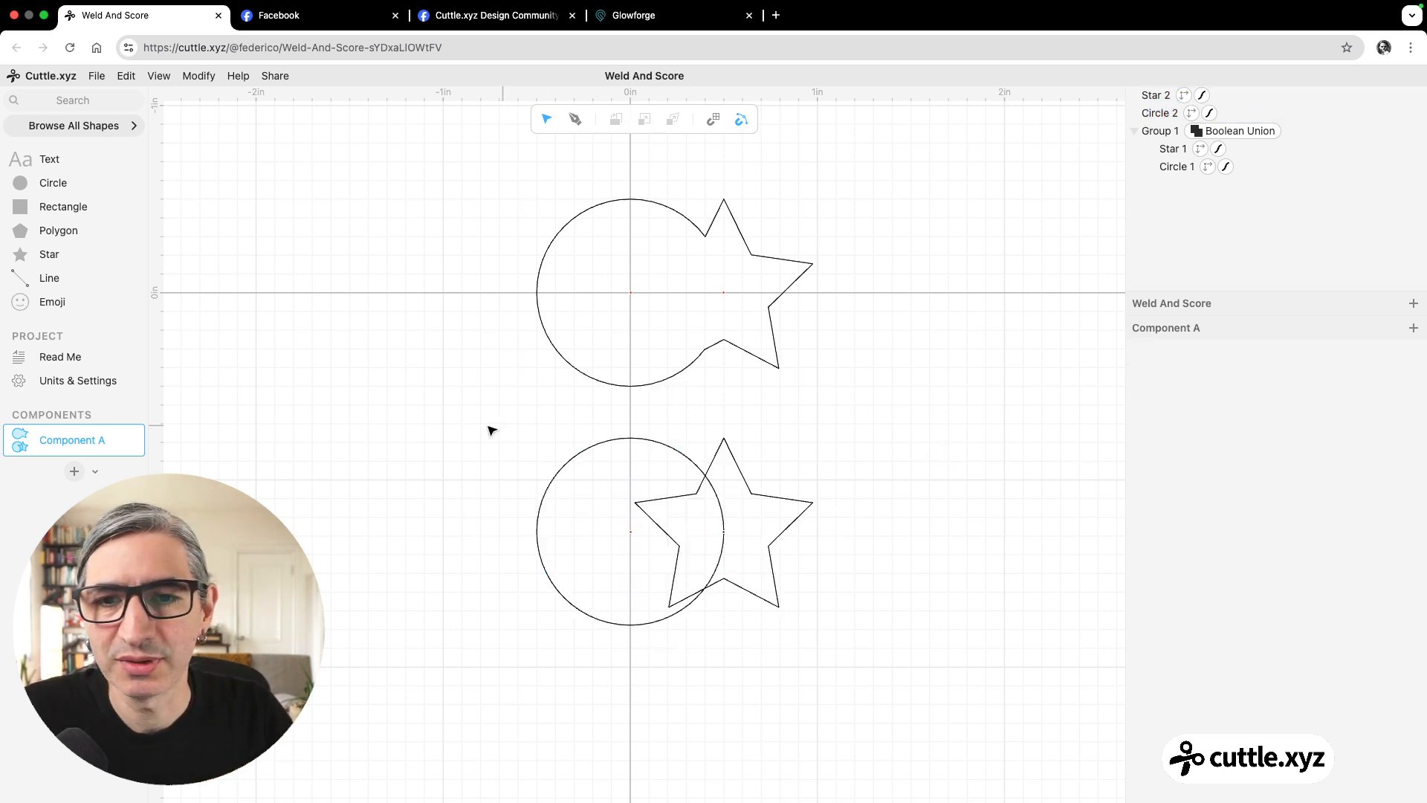
Apply Boolean Intersect to the lower circle and star to keep only their overlapping area.
drag(490, 429, 824, 633)
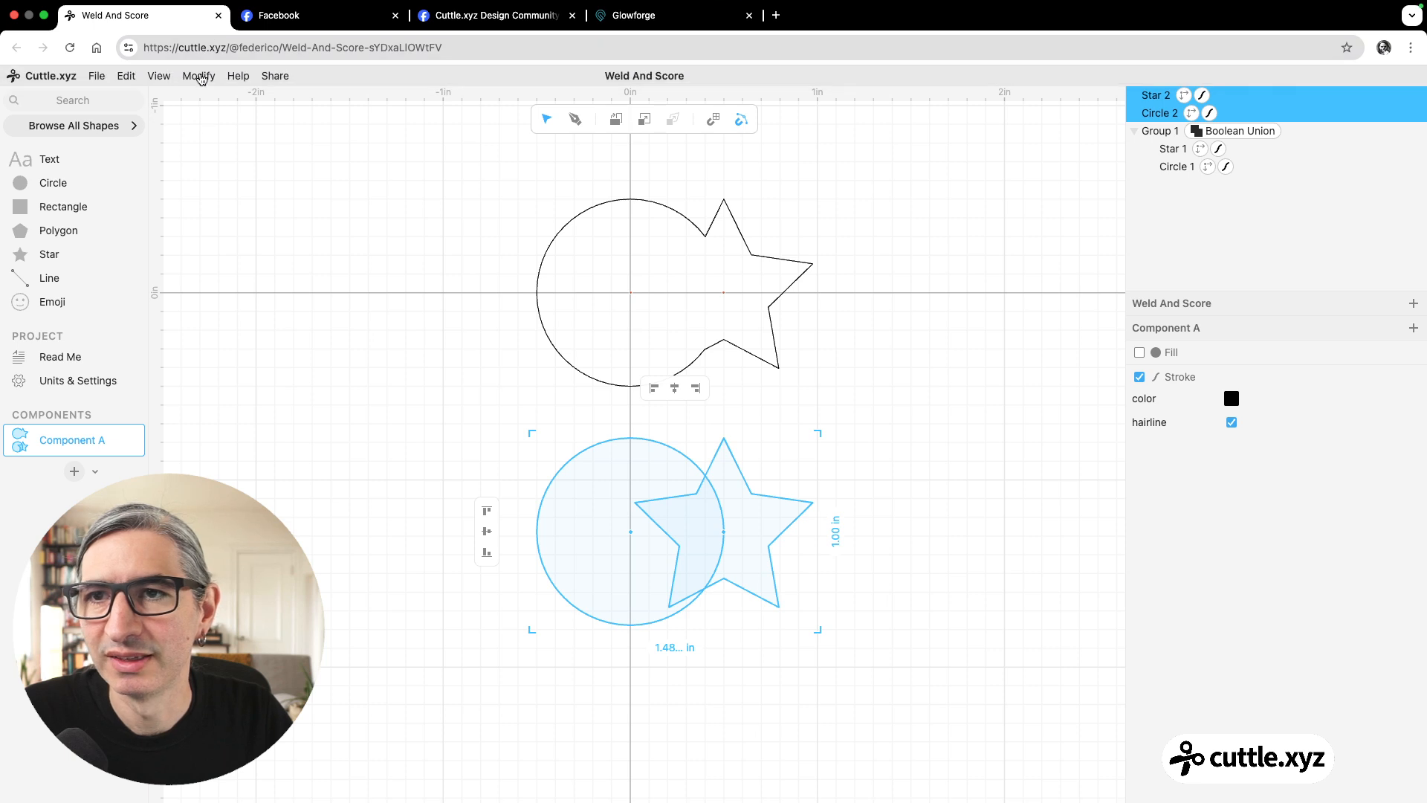
click(199, 76)
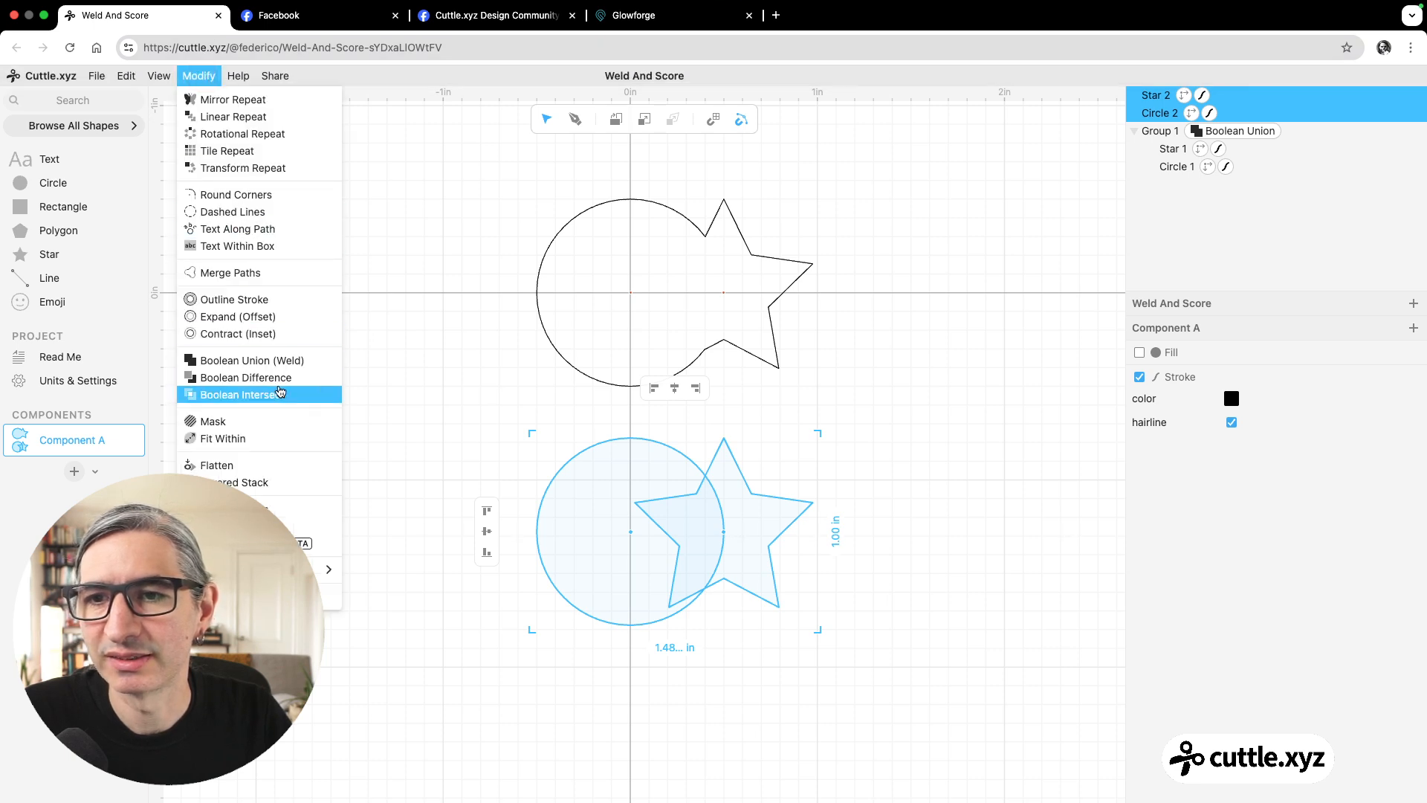
click(280, 392)
click(594, 589)
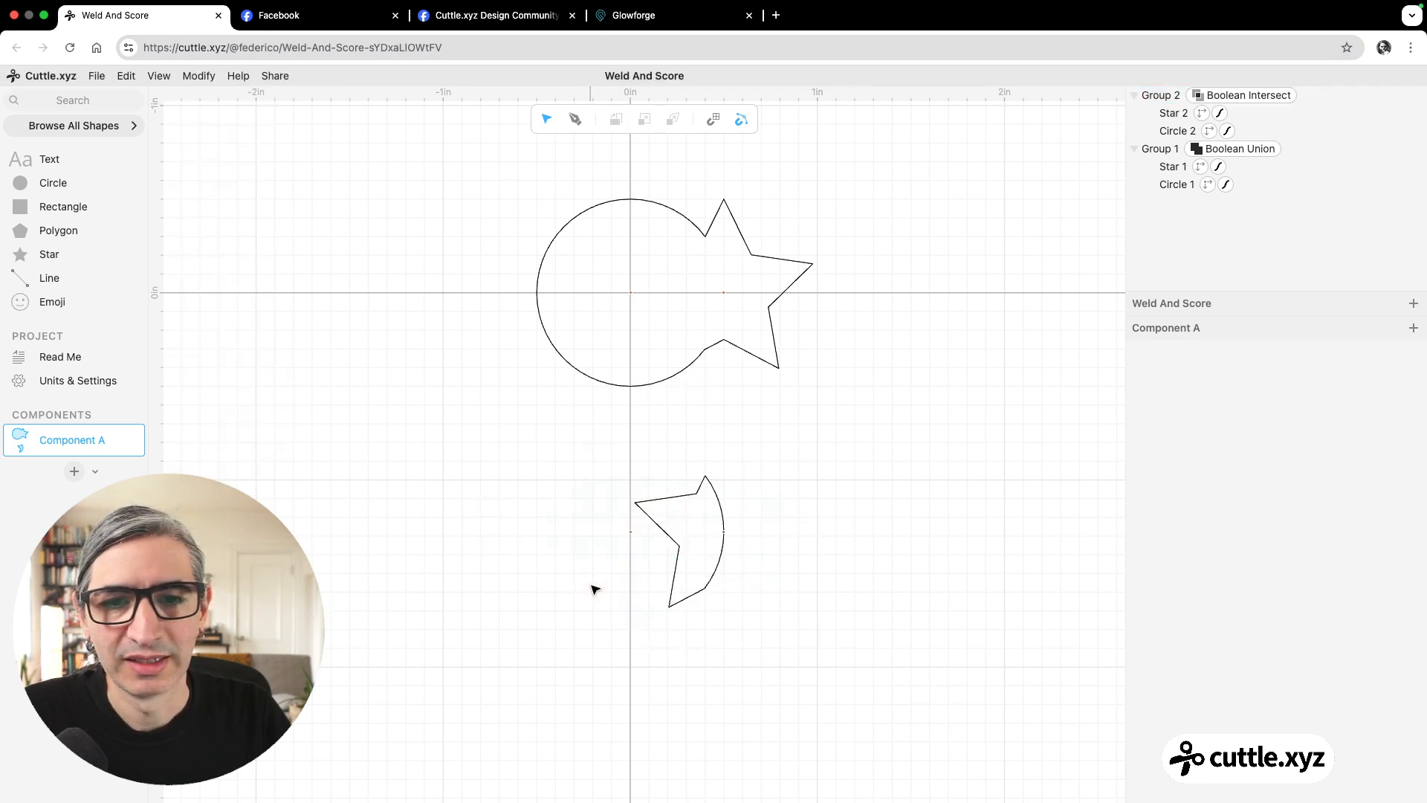
Give the intersected shape a blue hairline stroke and move it up onto the matching overlap area of the welded outline.
click(672, 512)
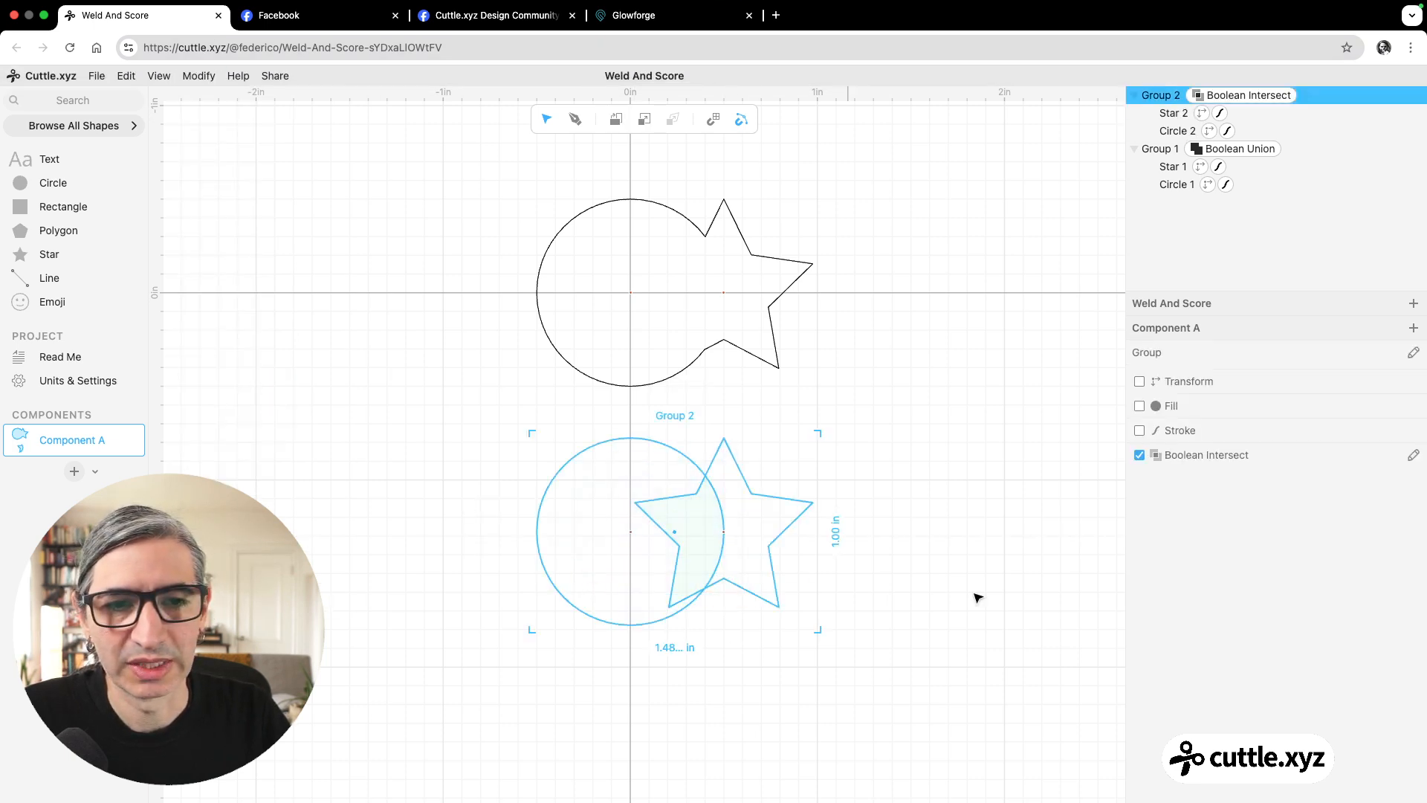
click(1139, 431)
click(1231, 453)
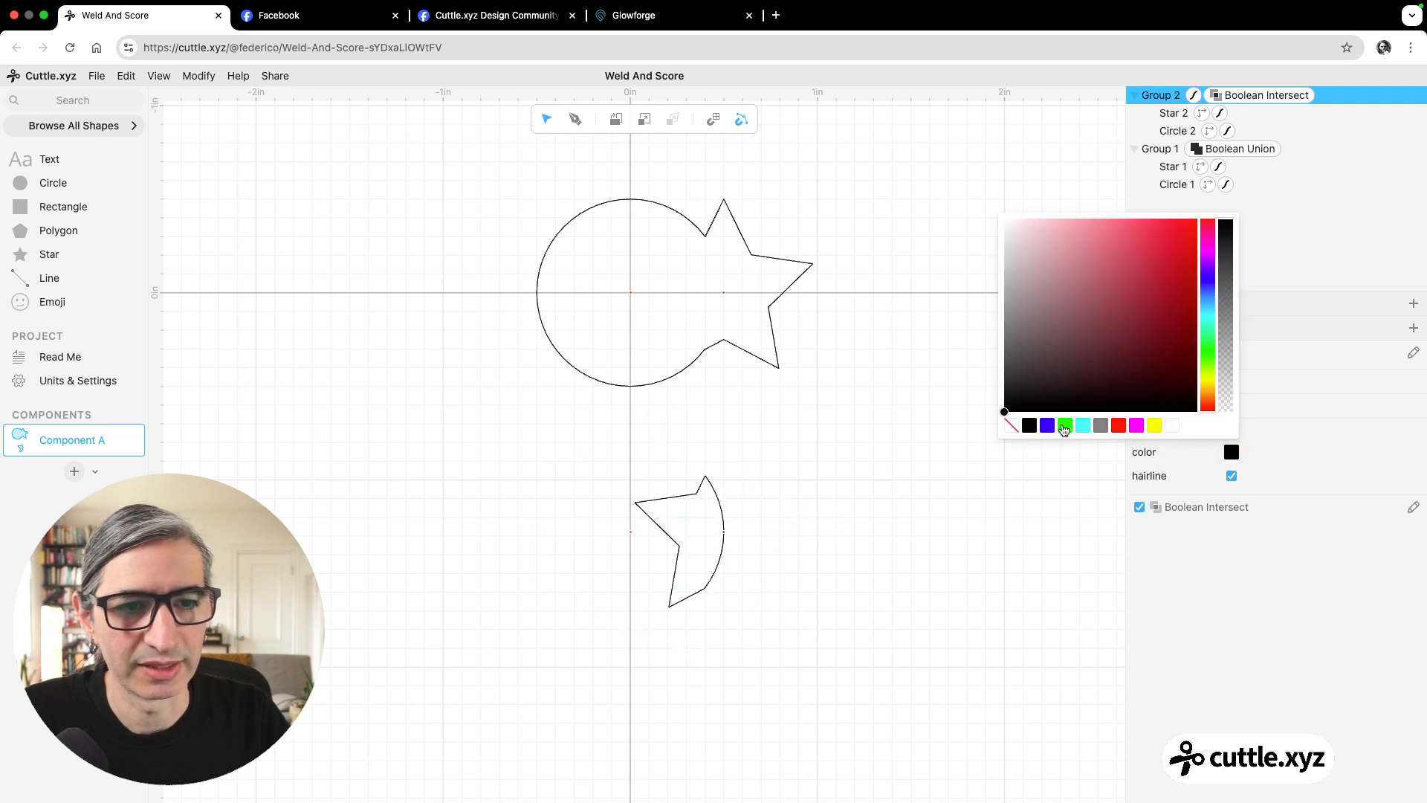
click(1047, 425)
click(972, 499)
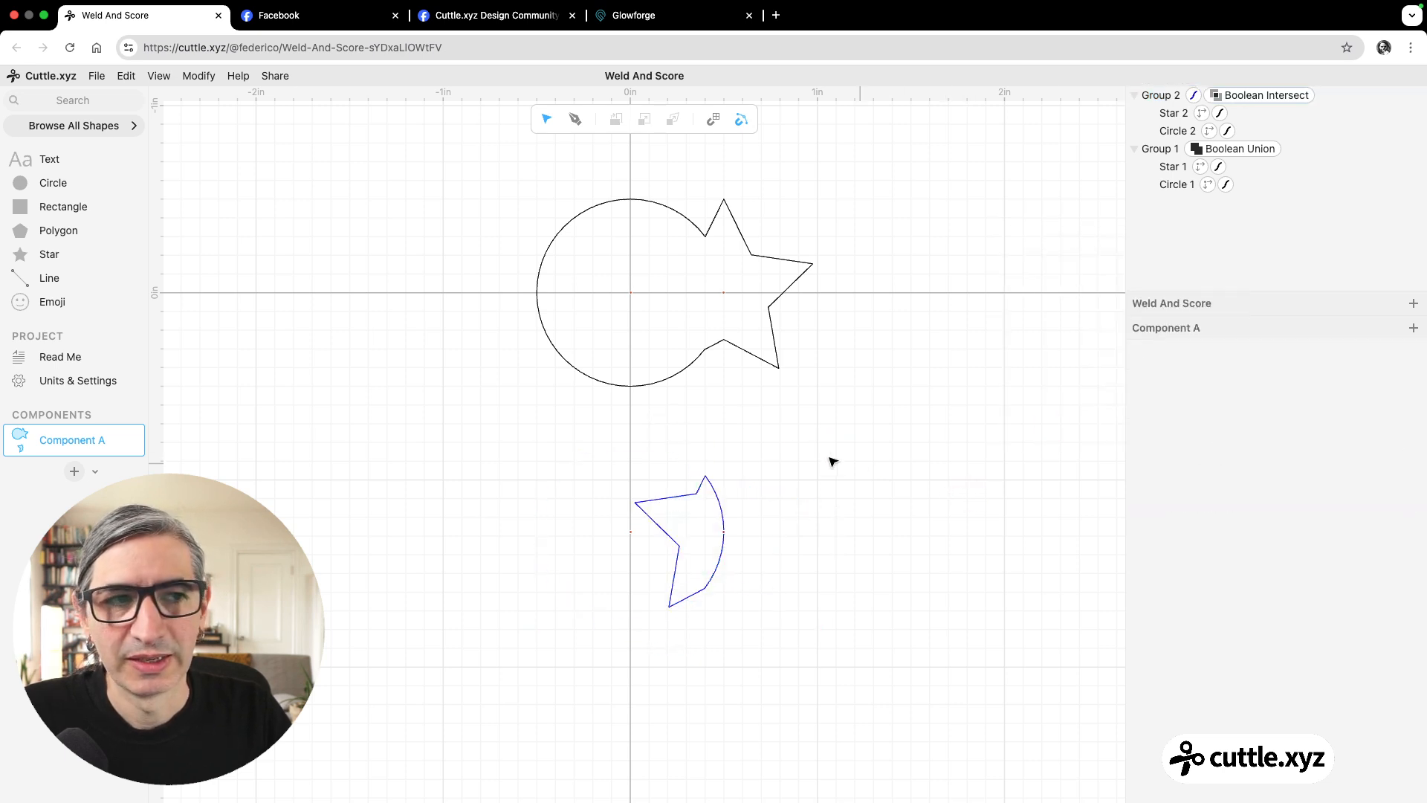
drag(705, 474, 706, 241)
click(929, 548)
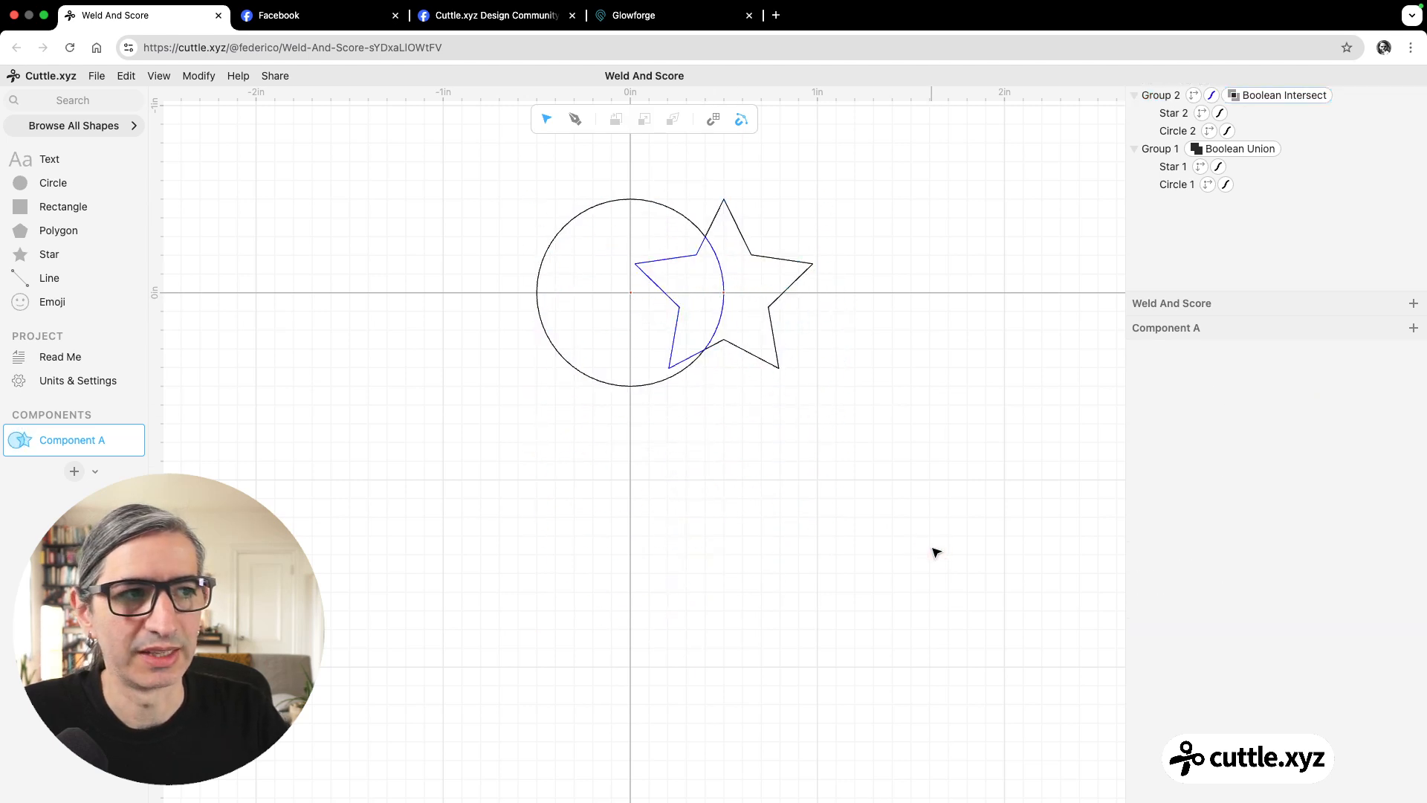
Undo the move and blue stroke of the intersected group, and ungroup it into a separate circle and star.
scroll(935, 552, up, 2)
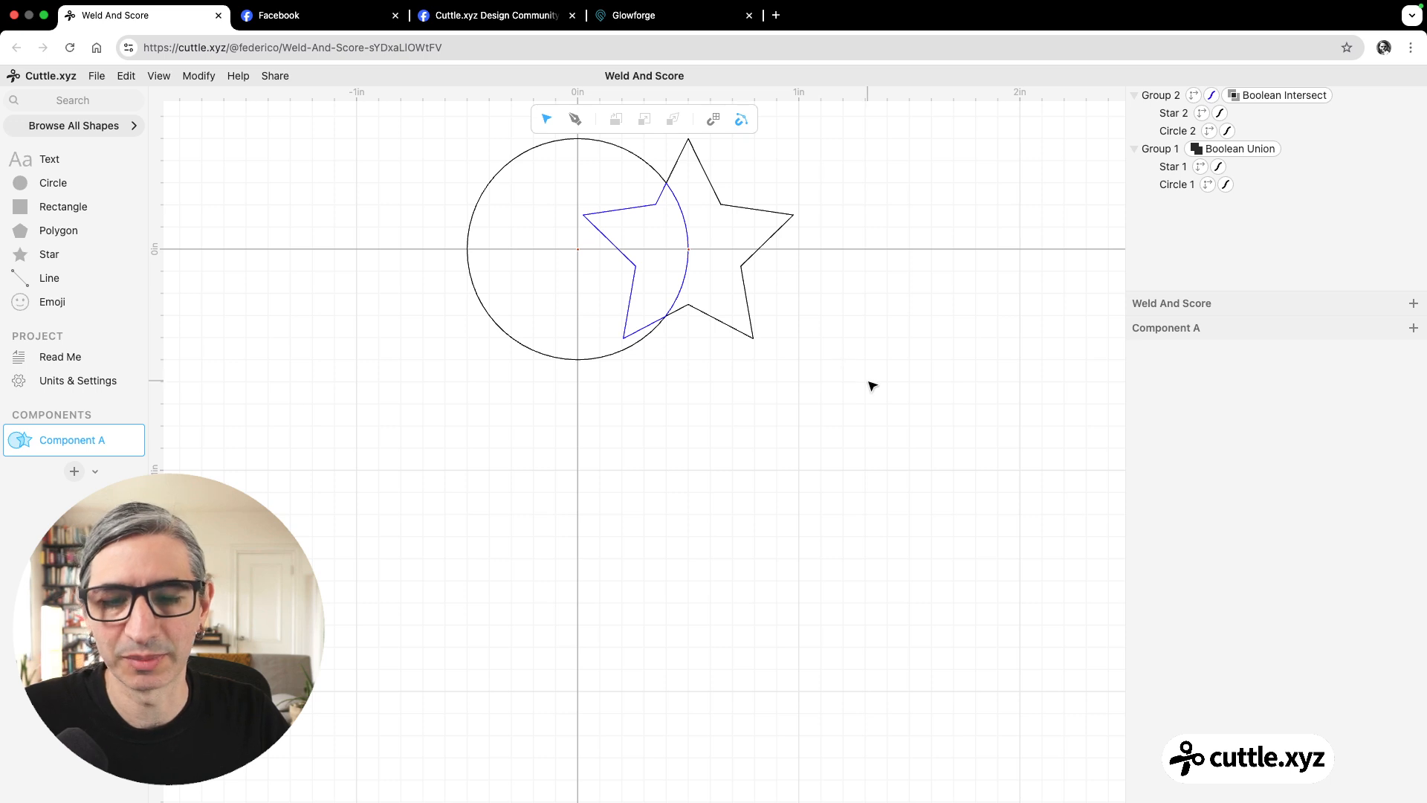
key(super+z)
key(super+z)
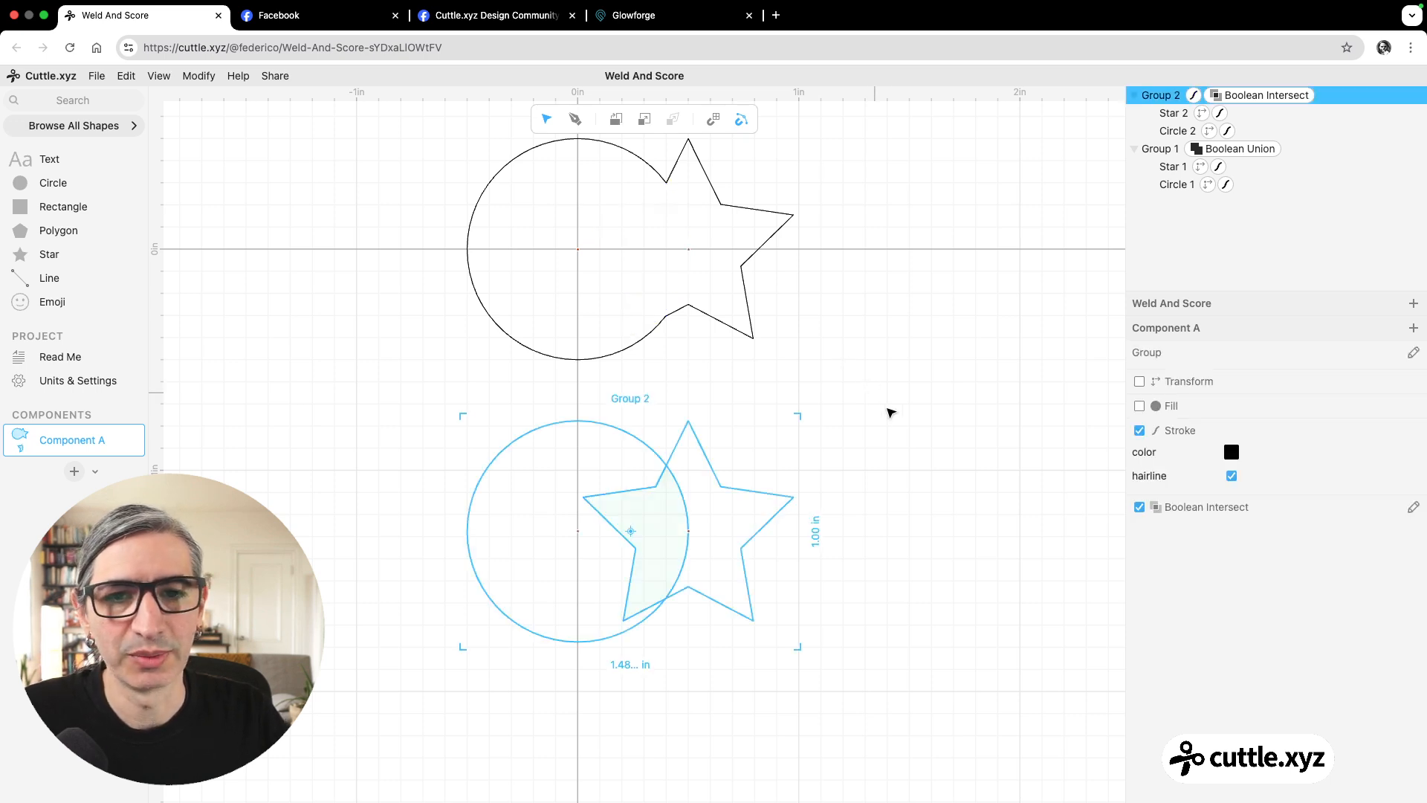
click(894, 417)
click(729, 593)
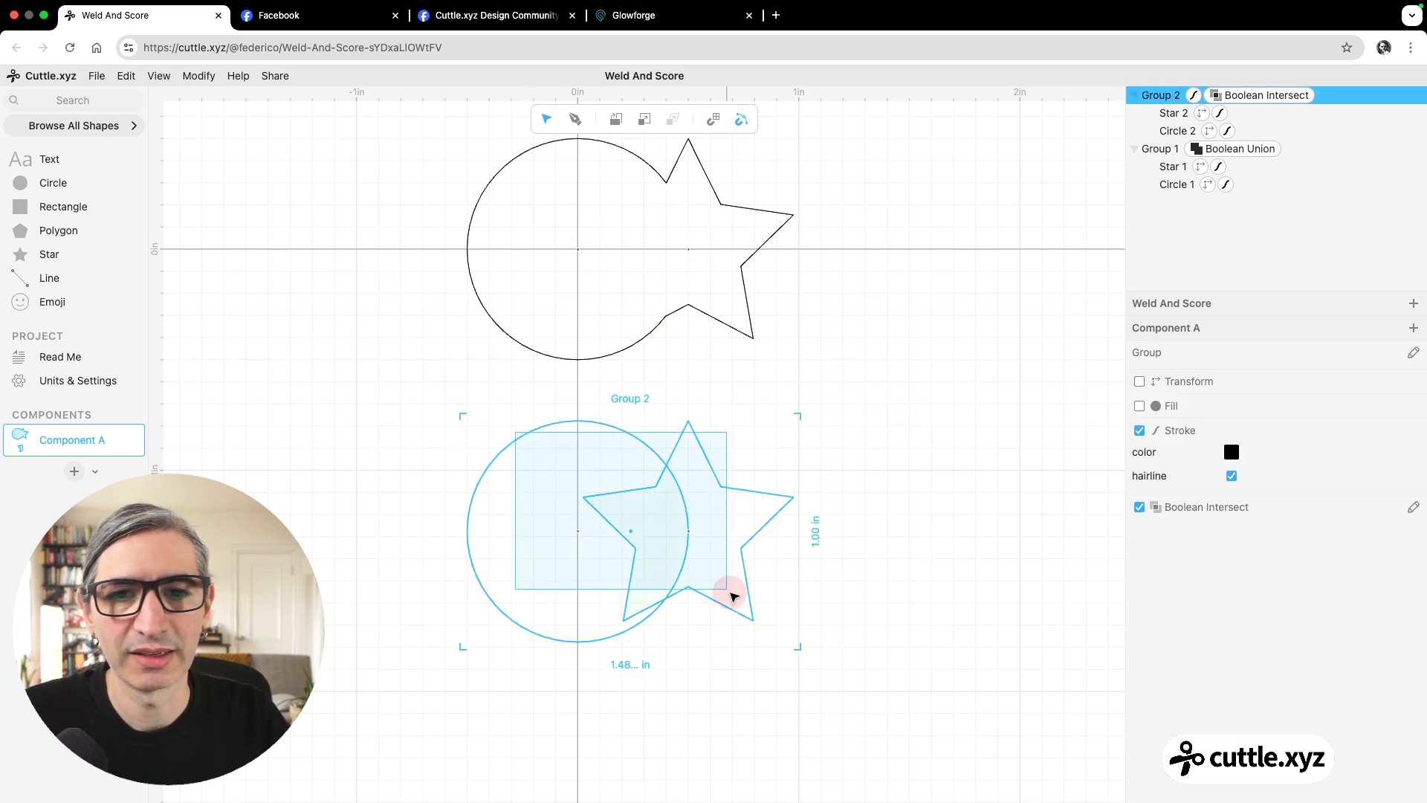
key(super+shift+g)
click(894, 591)
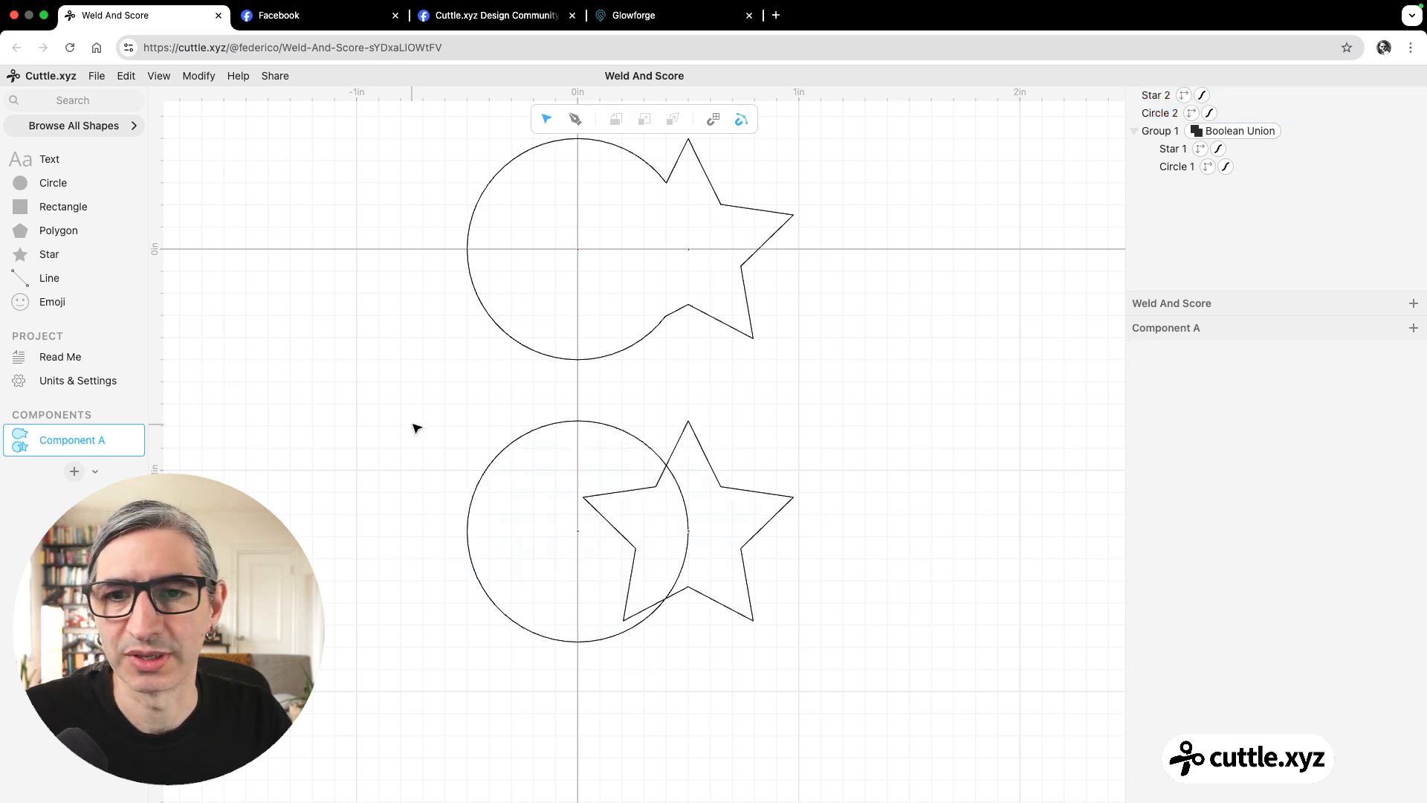
Apply a Mask to the lower circle and star, with the star as the masking shape.
drag(429, 407, 845, 629)
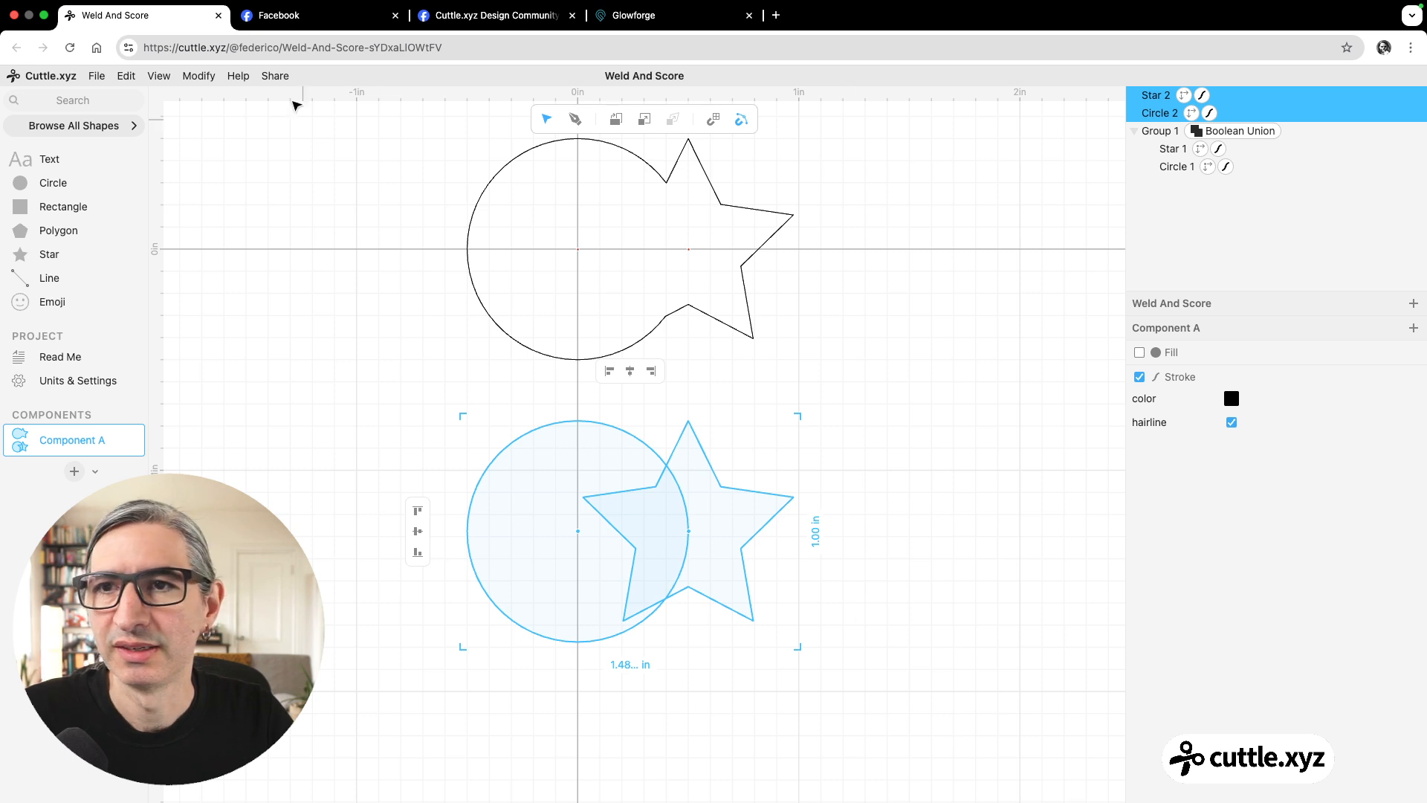
click(199, 75)
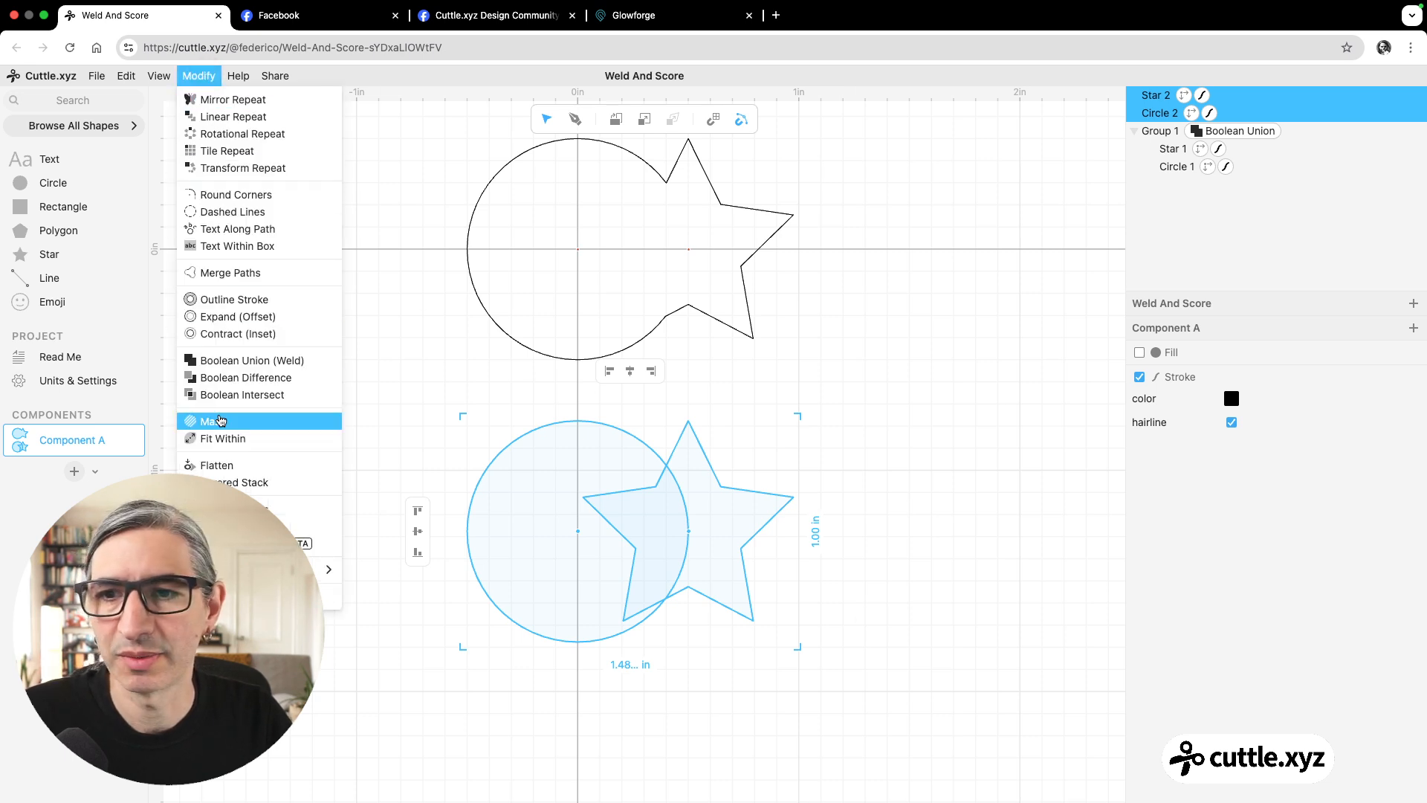
click(221, 421)
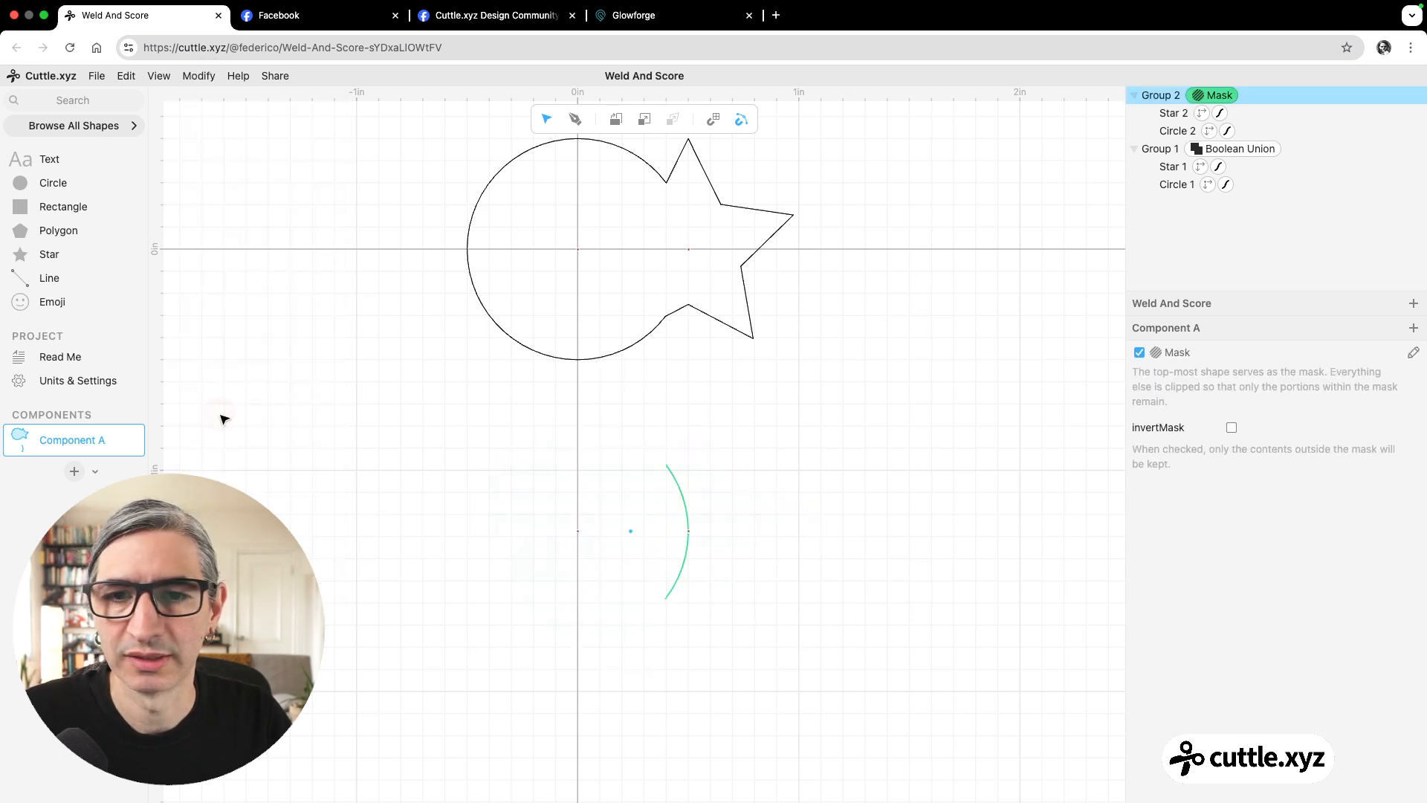
click(373, 440)
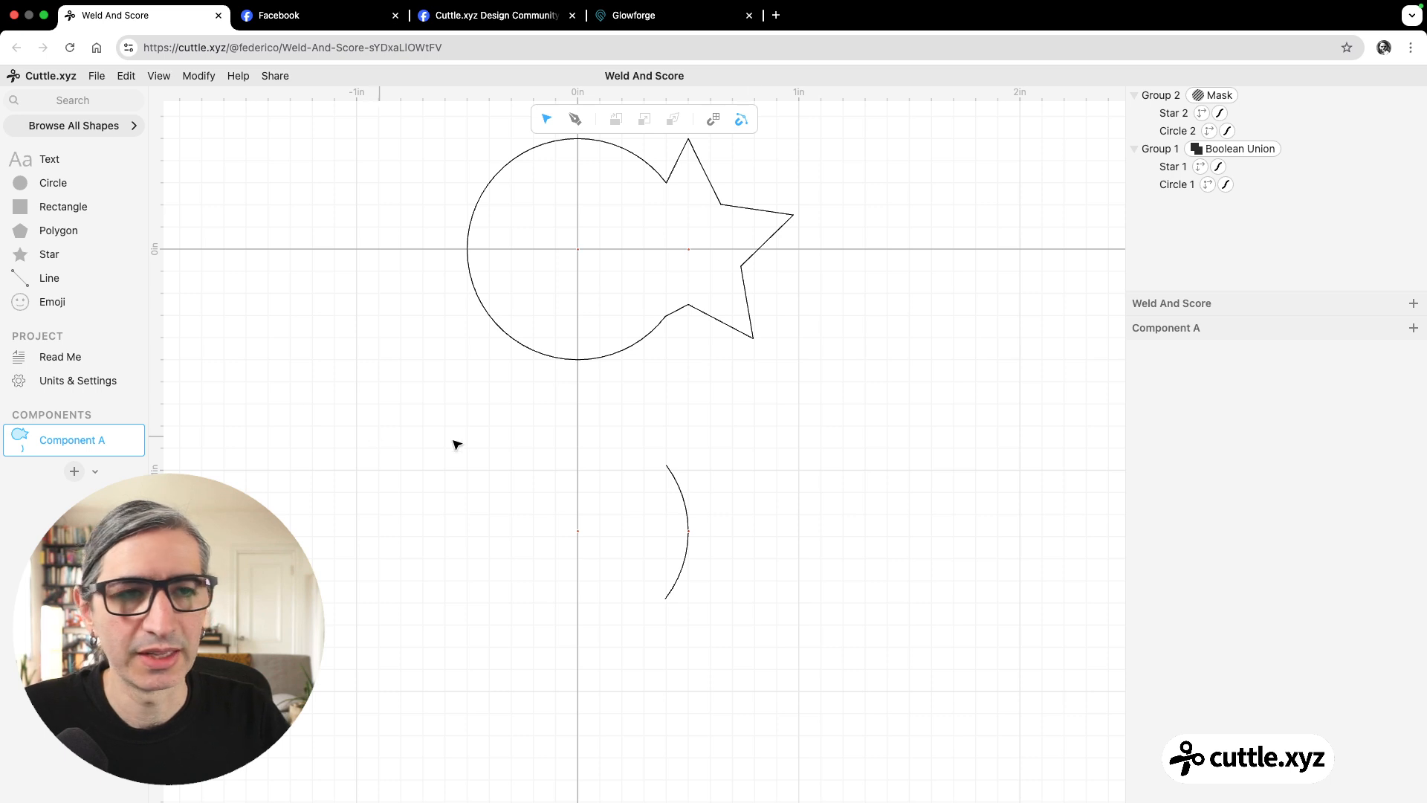
Give the masked group a blue hairline stroke and move it up so its arc's upper end snaps to the welded outline's corner.
click(779, 489)
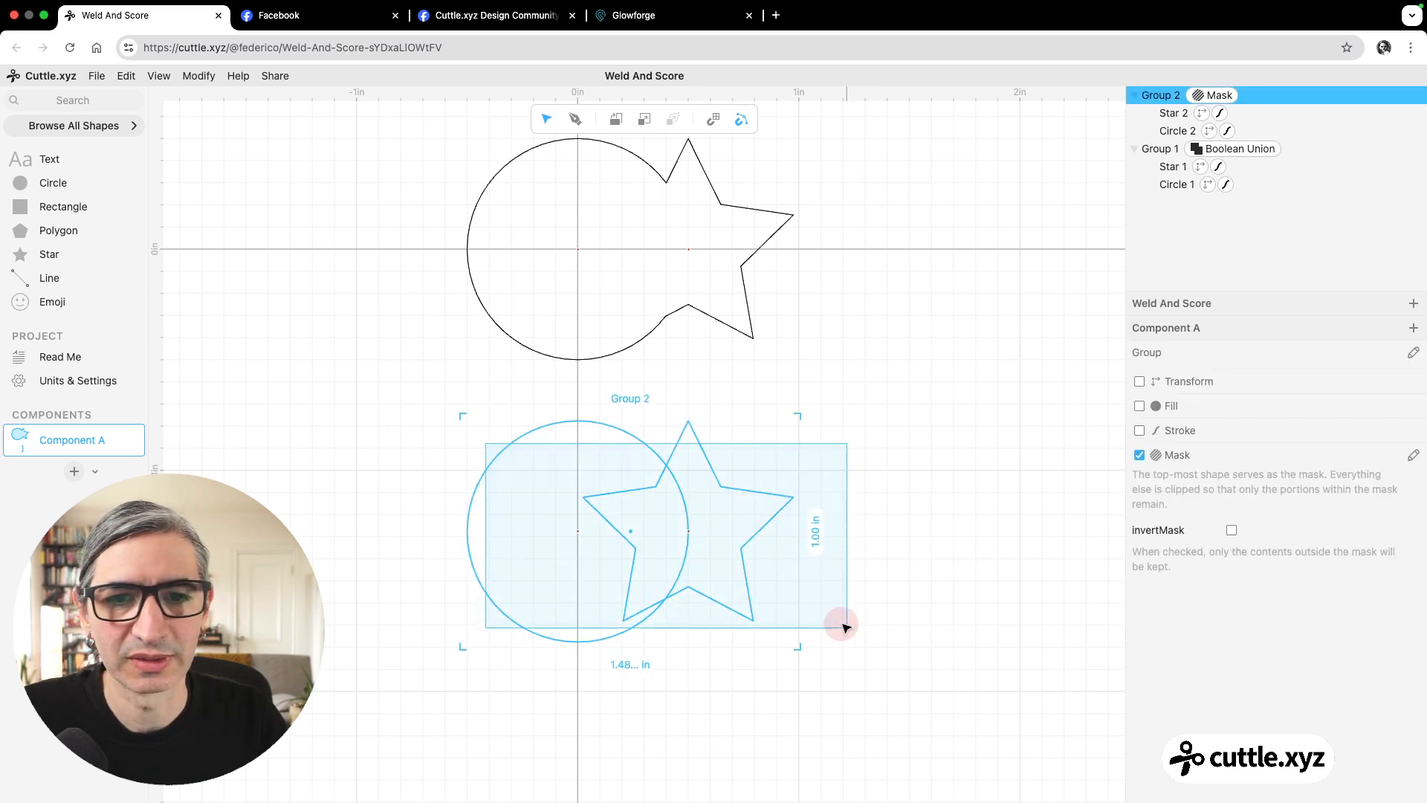
click(1139, 432)
click(1231, 454)
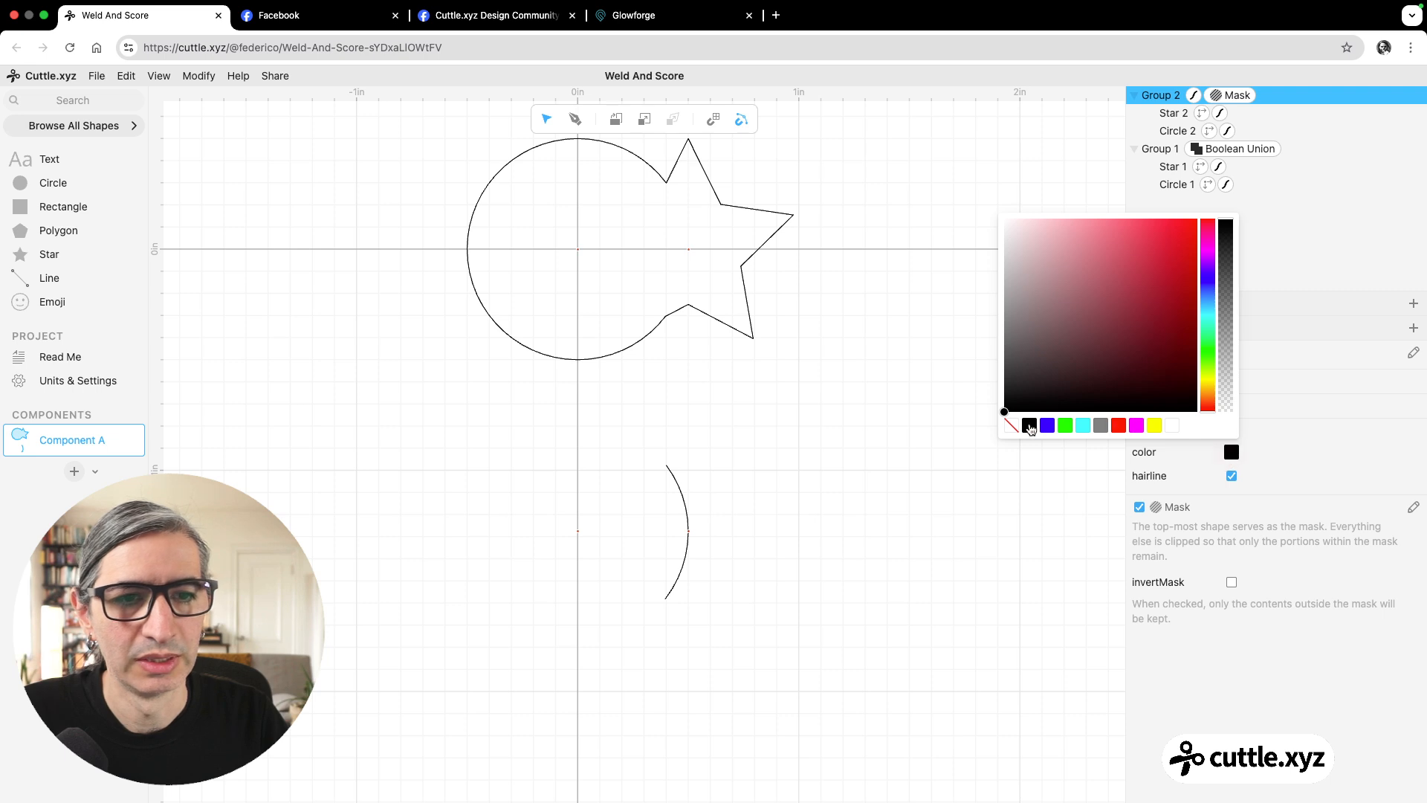
click(1046, 426)
click(936, 474)
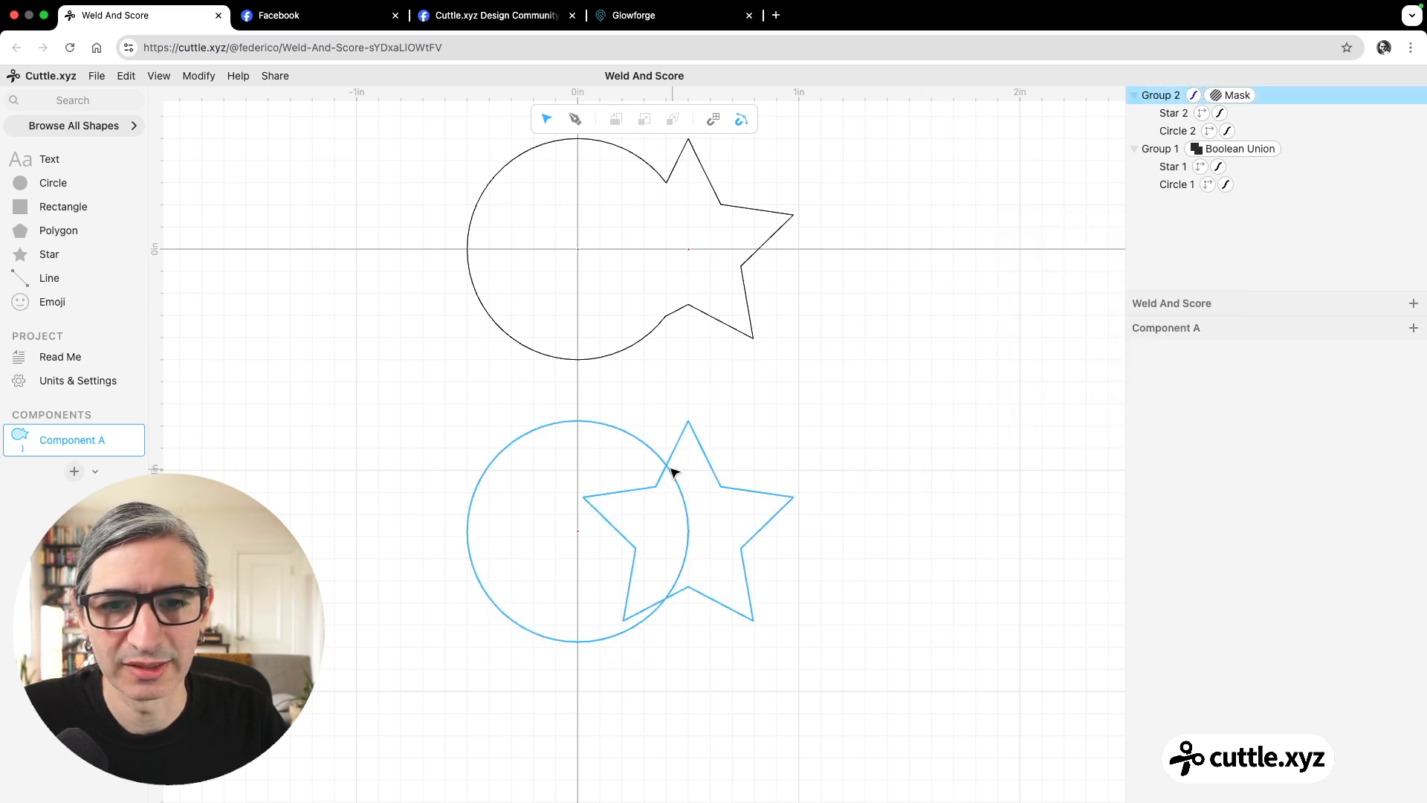
drag(667, 466, 671, 198)
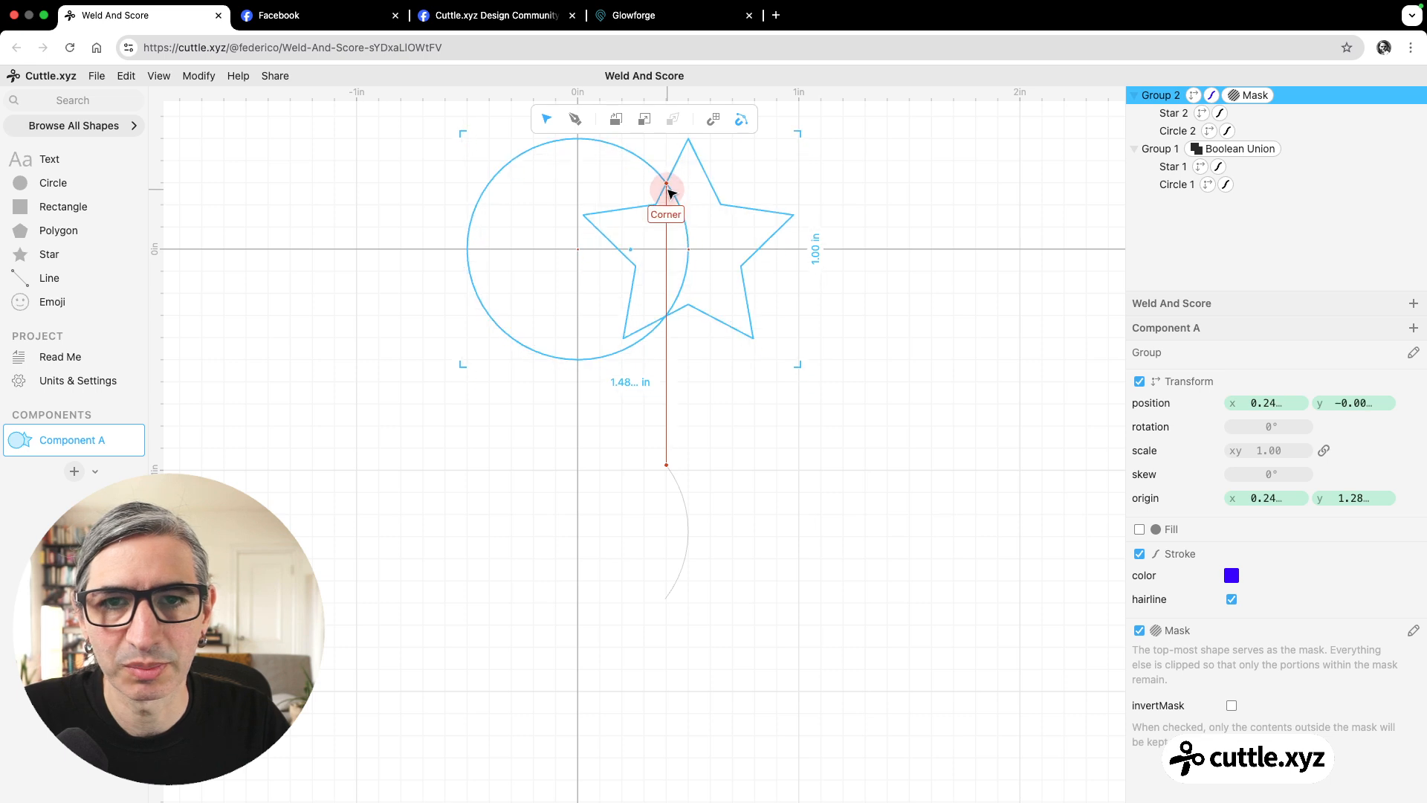
click(920, 378)
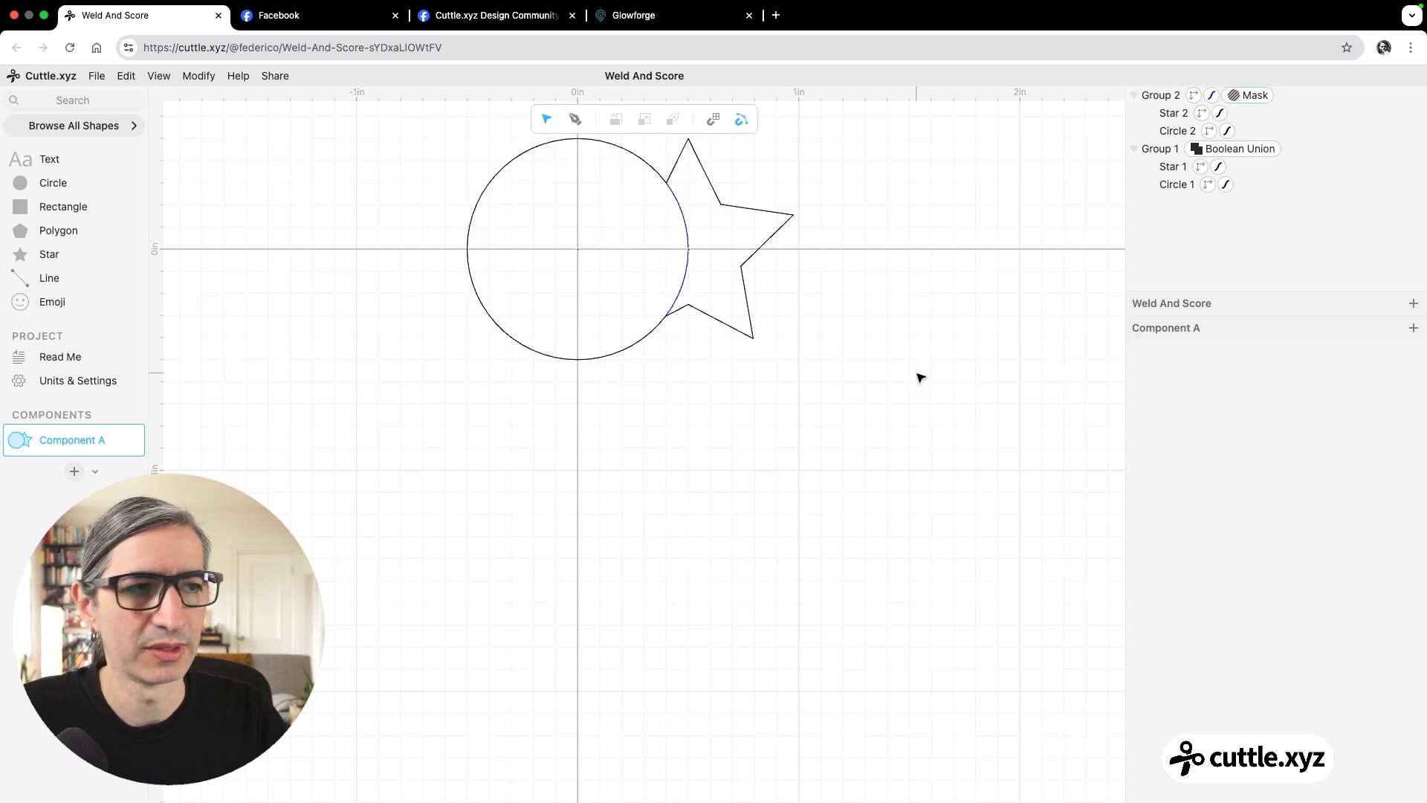
Undo the last move and place the star beneath the circle within the masked group.
key(super+z)
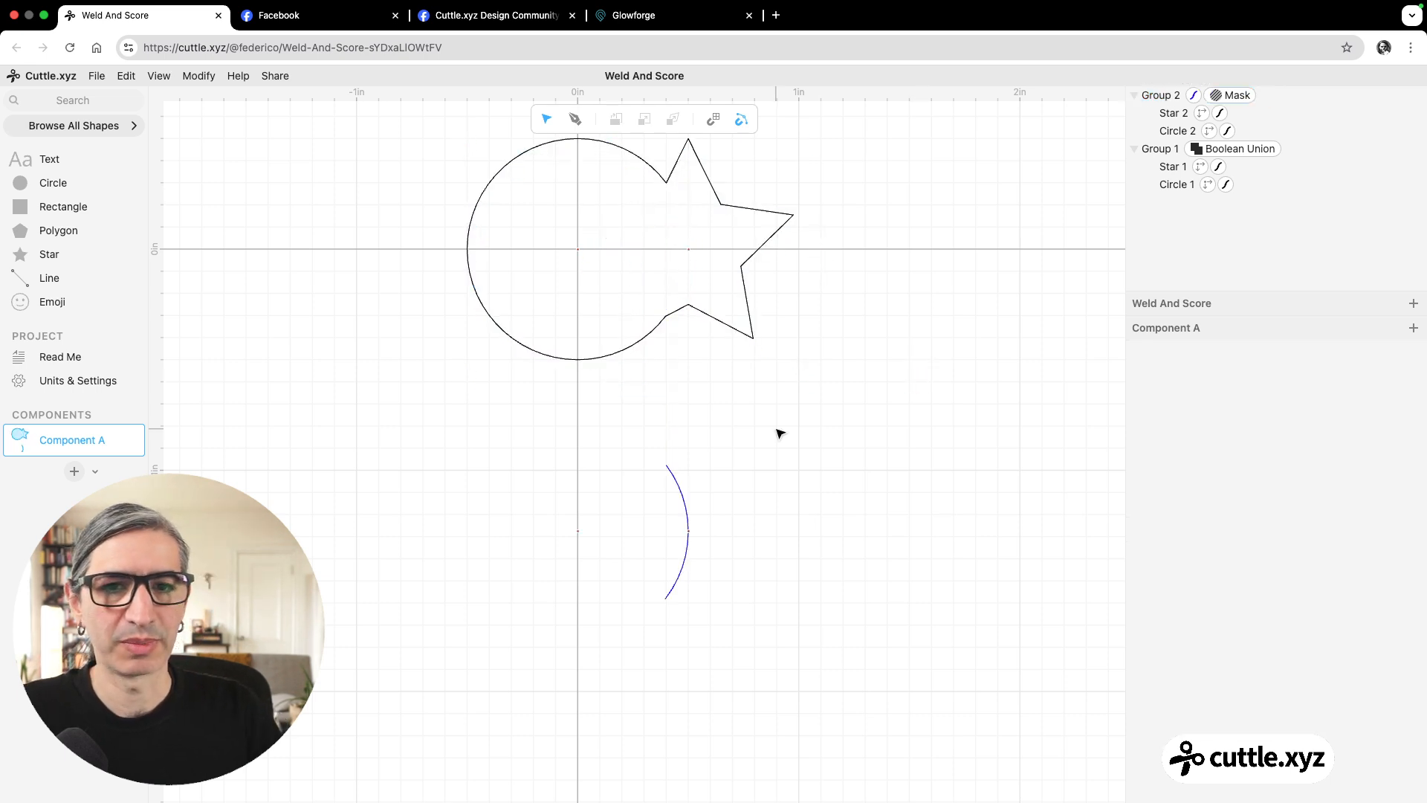
click(684, 428)
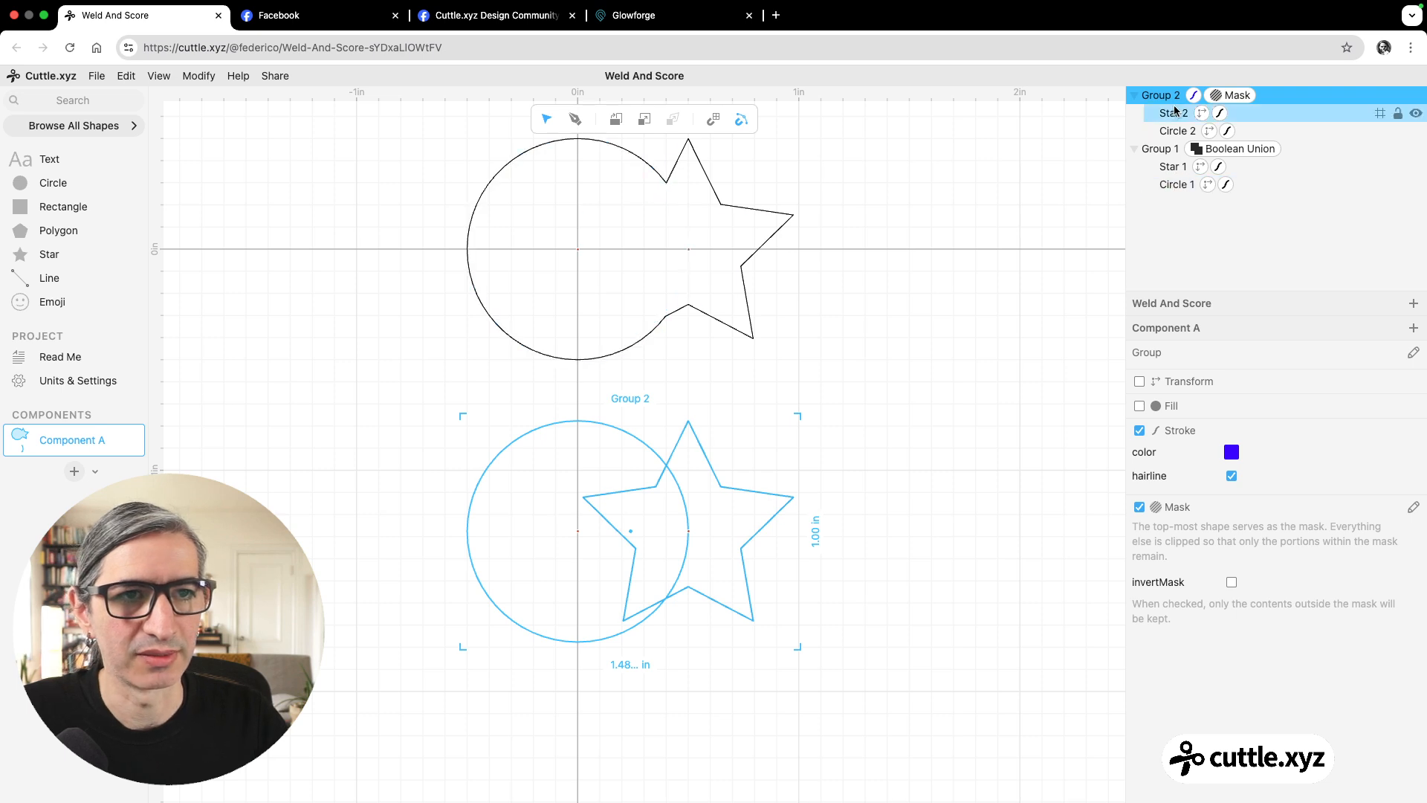
drag(1172, 114, 1174, 134)
click(978, 245)
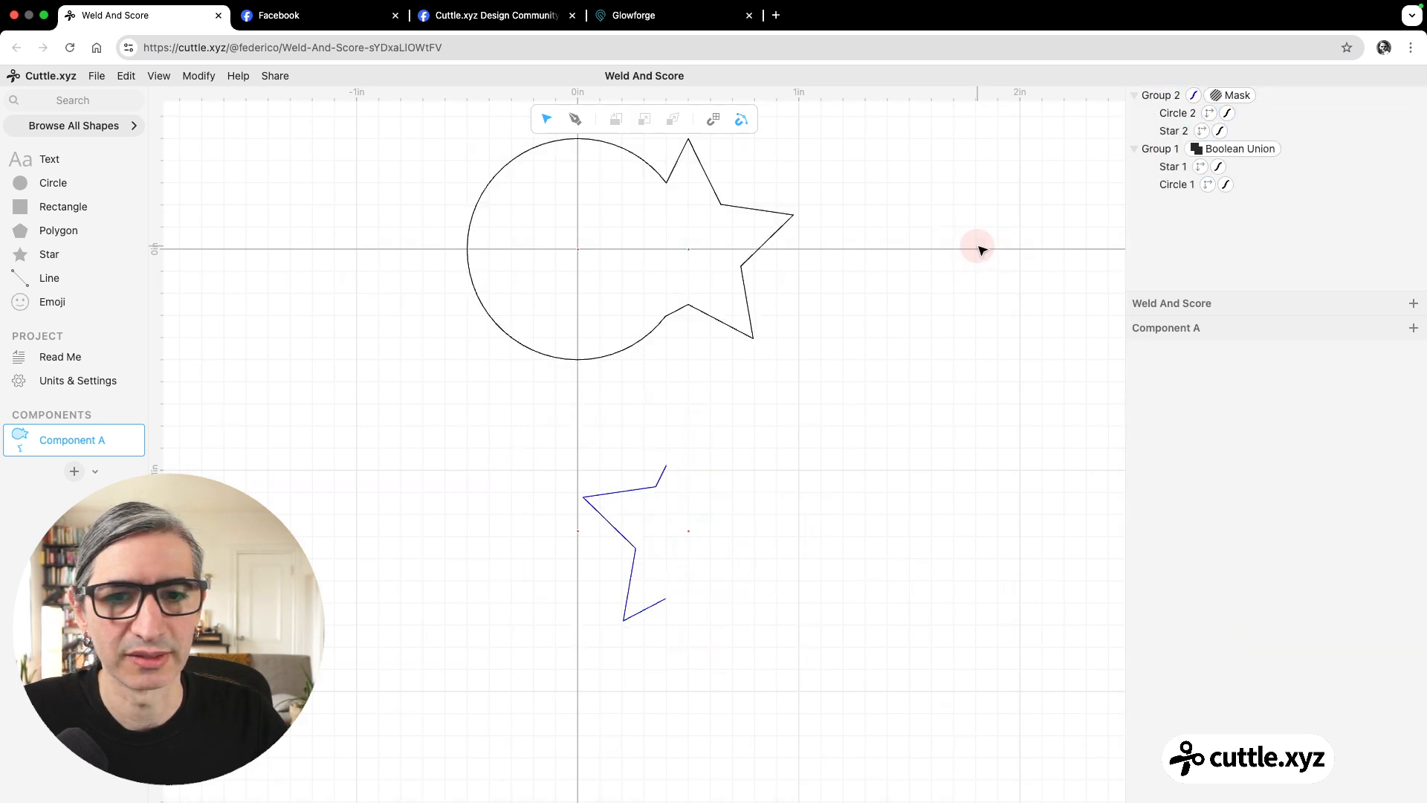
Move the masked star lines up onto the welded outline, snapping their upper end to its matching corner.
drag(665, 467, 672, 191)
click(901, 417)
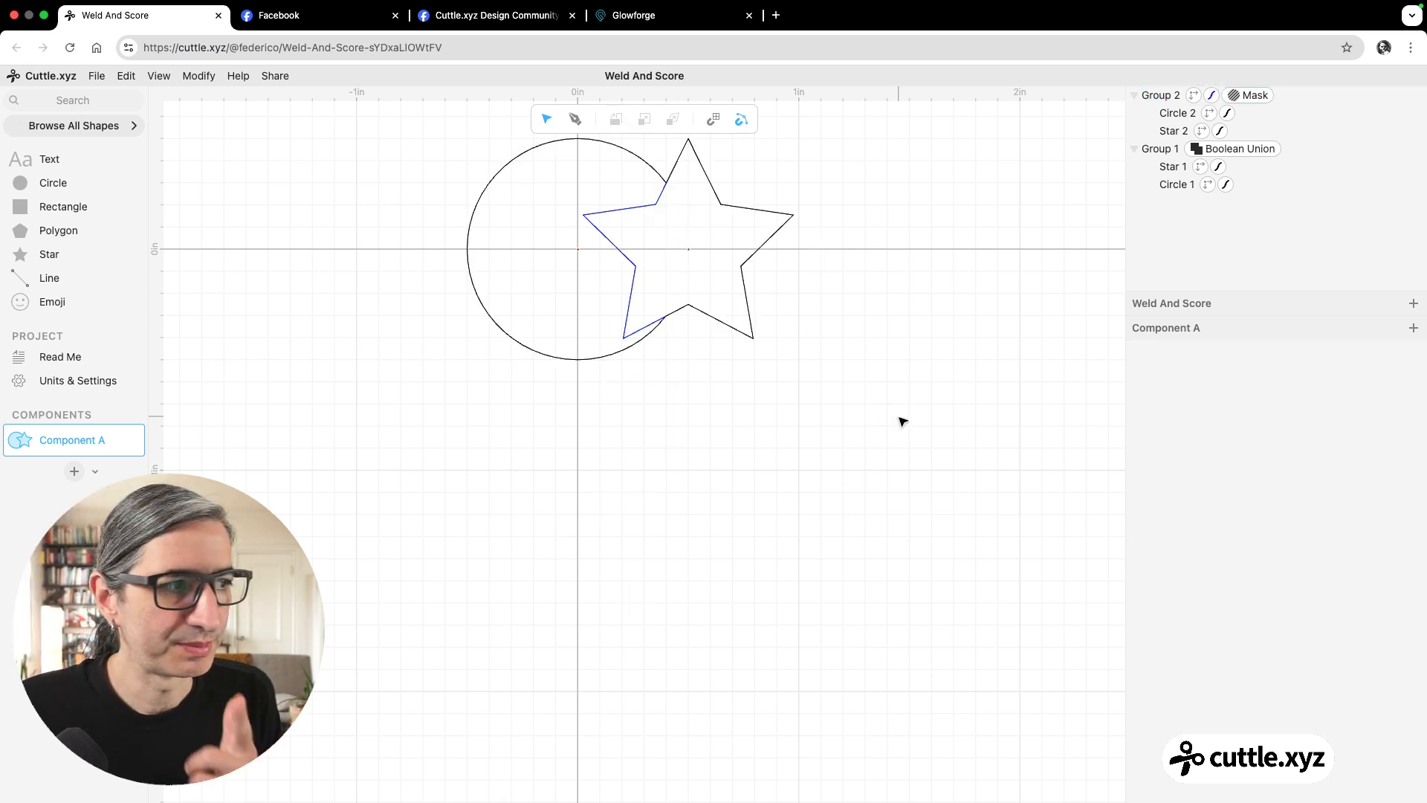
scroll(845, 387, up, 2)
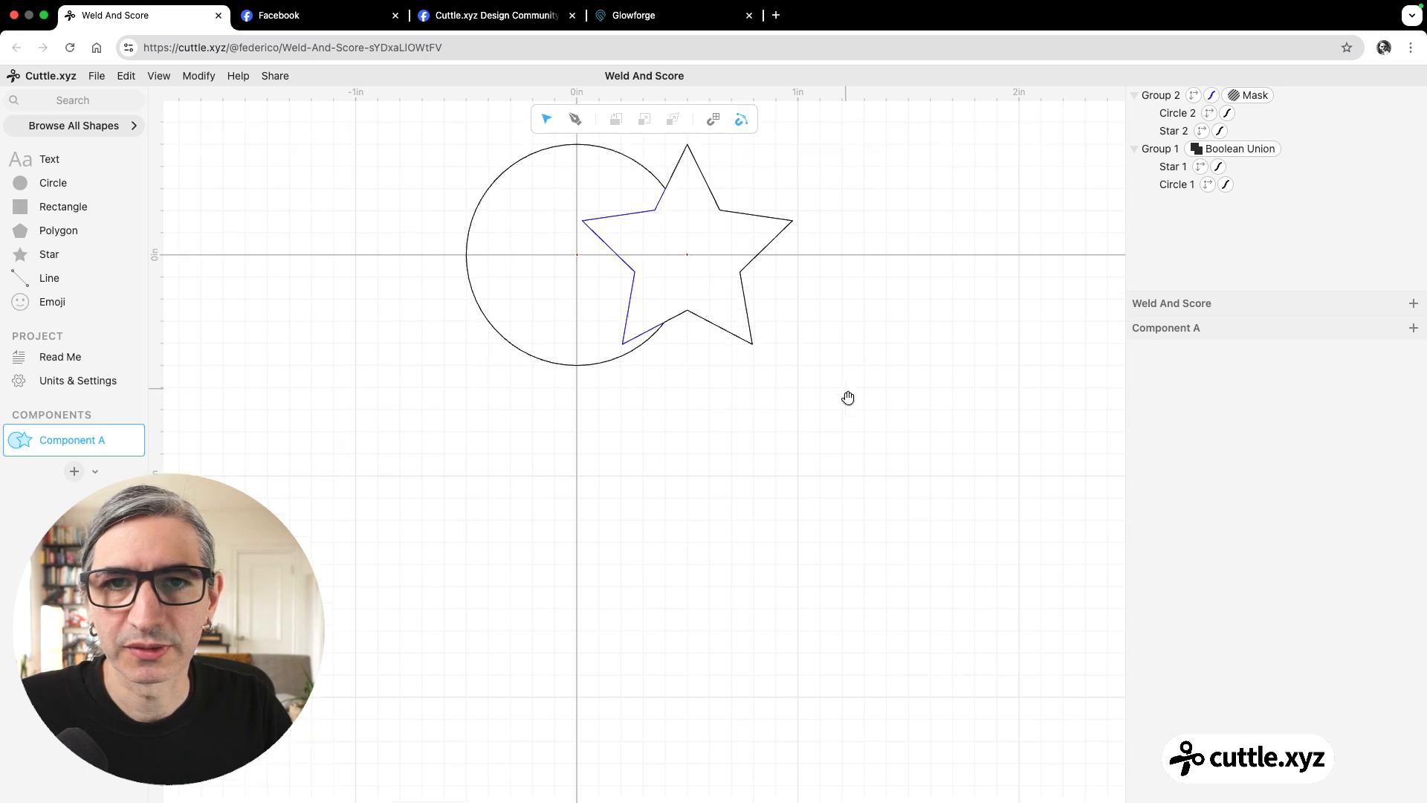
Check the Boolean Union and Mask modifiers, and move the circle inside the masked group slightly up and left of the welded circle.
click(1228, 147)
click(1250, 95)
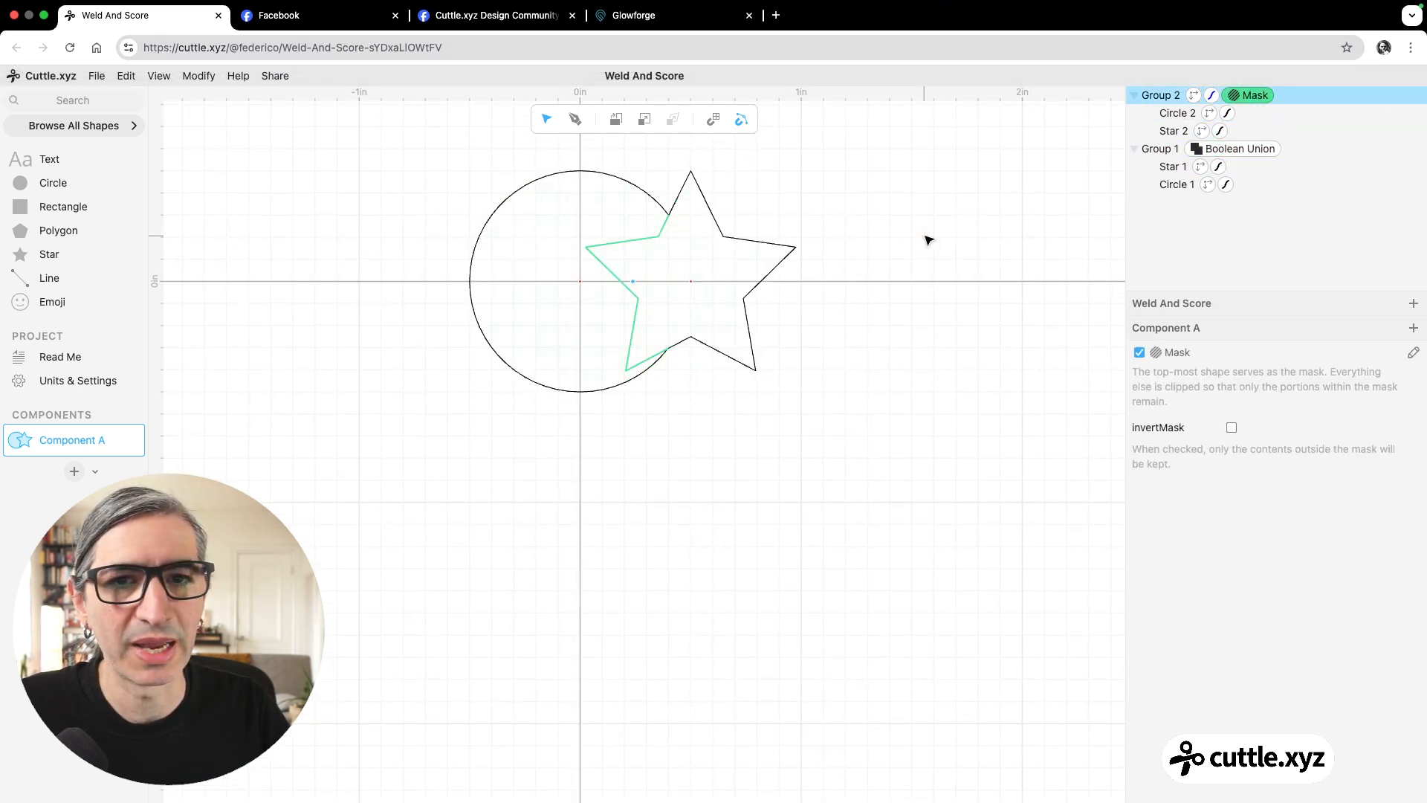
click(925, 237)
double_click(692, 282)
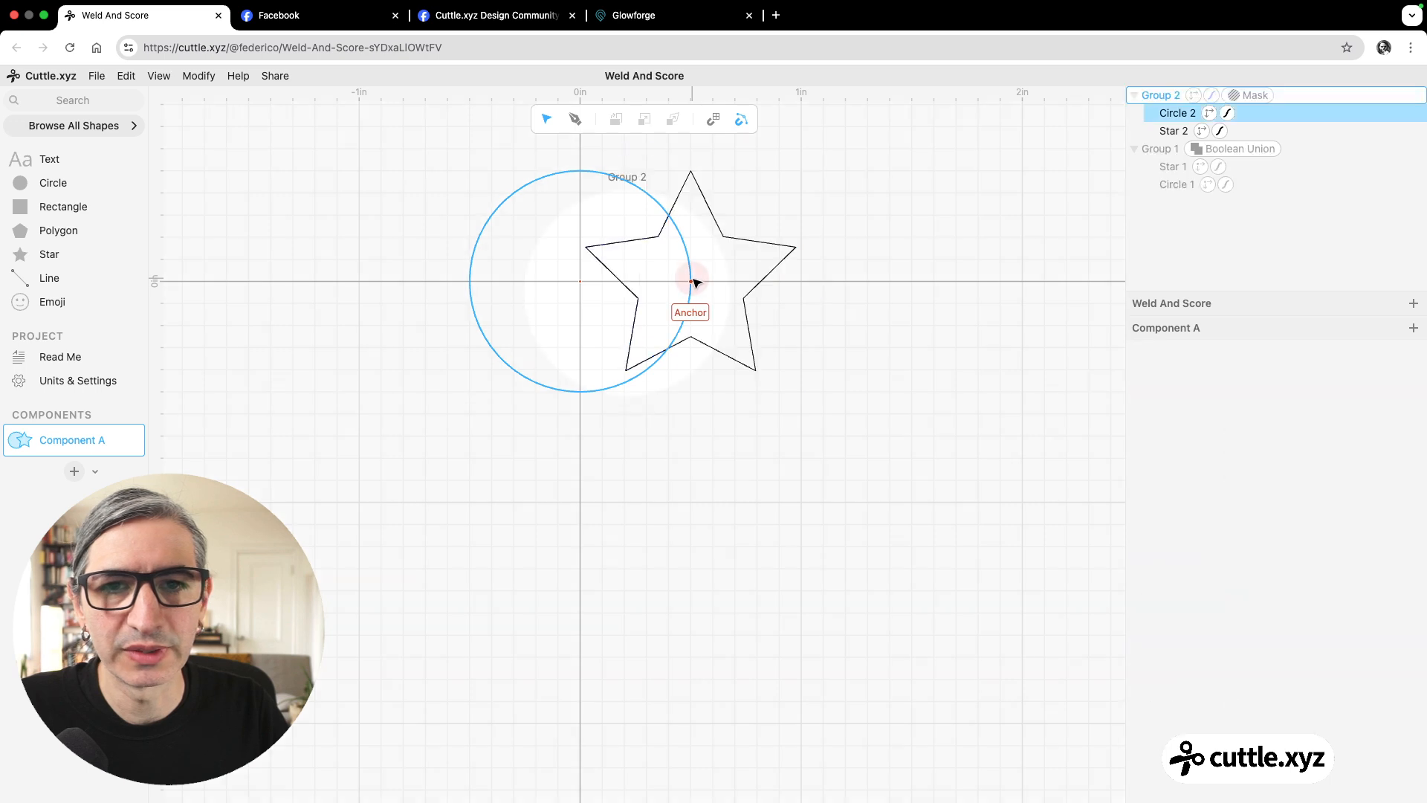
click(692, 282)
drag(692, 282, 657, 265)
click(919, 364)
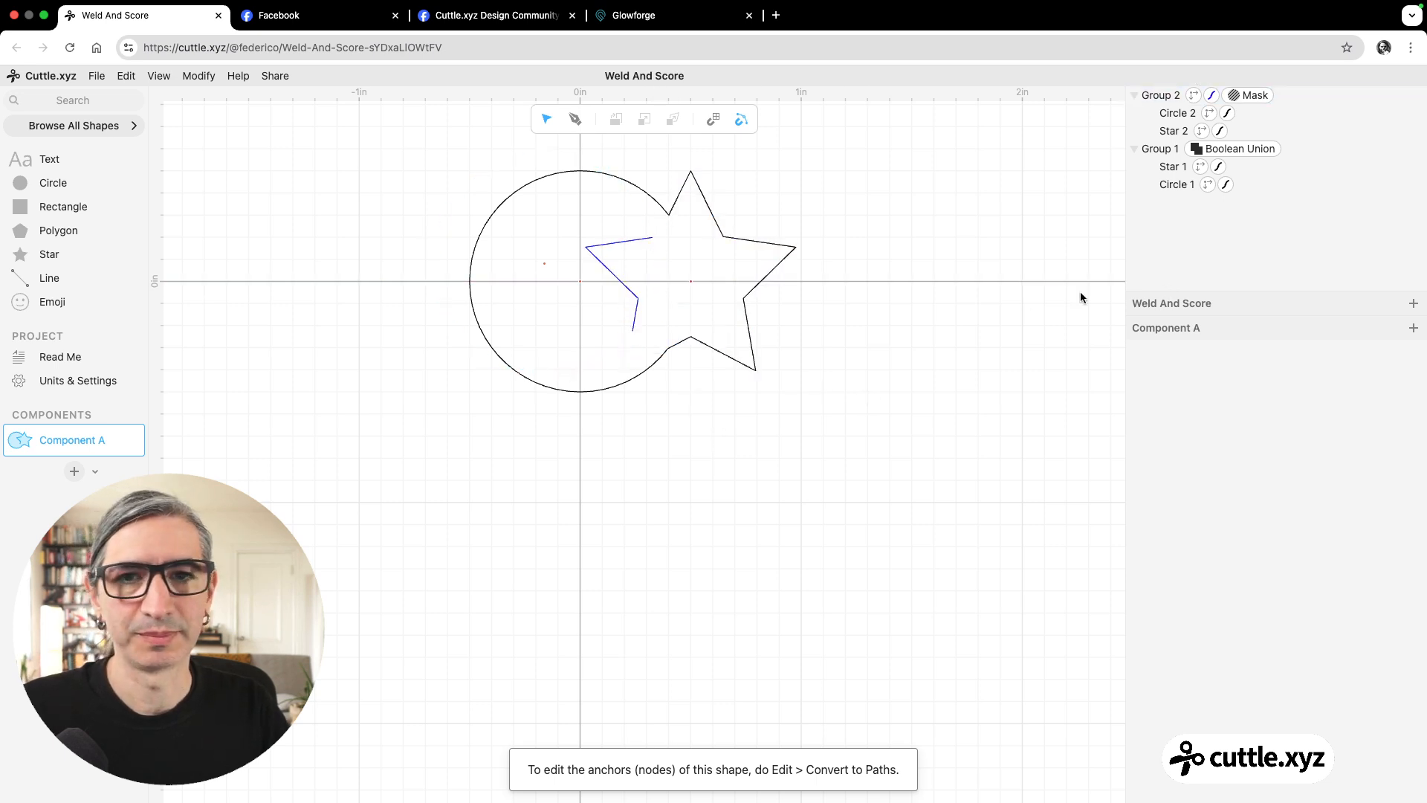
Replace all existing shapes with a new 1.00 in circle at the origin and a five-point star at x 0.50, y 0.00.
drag(439, 185, 983, 506)
key(BackSpace)
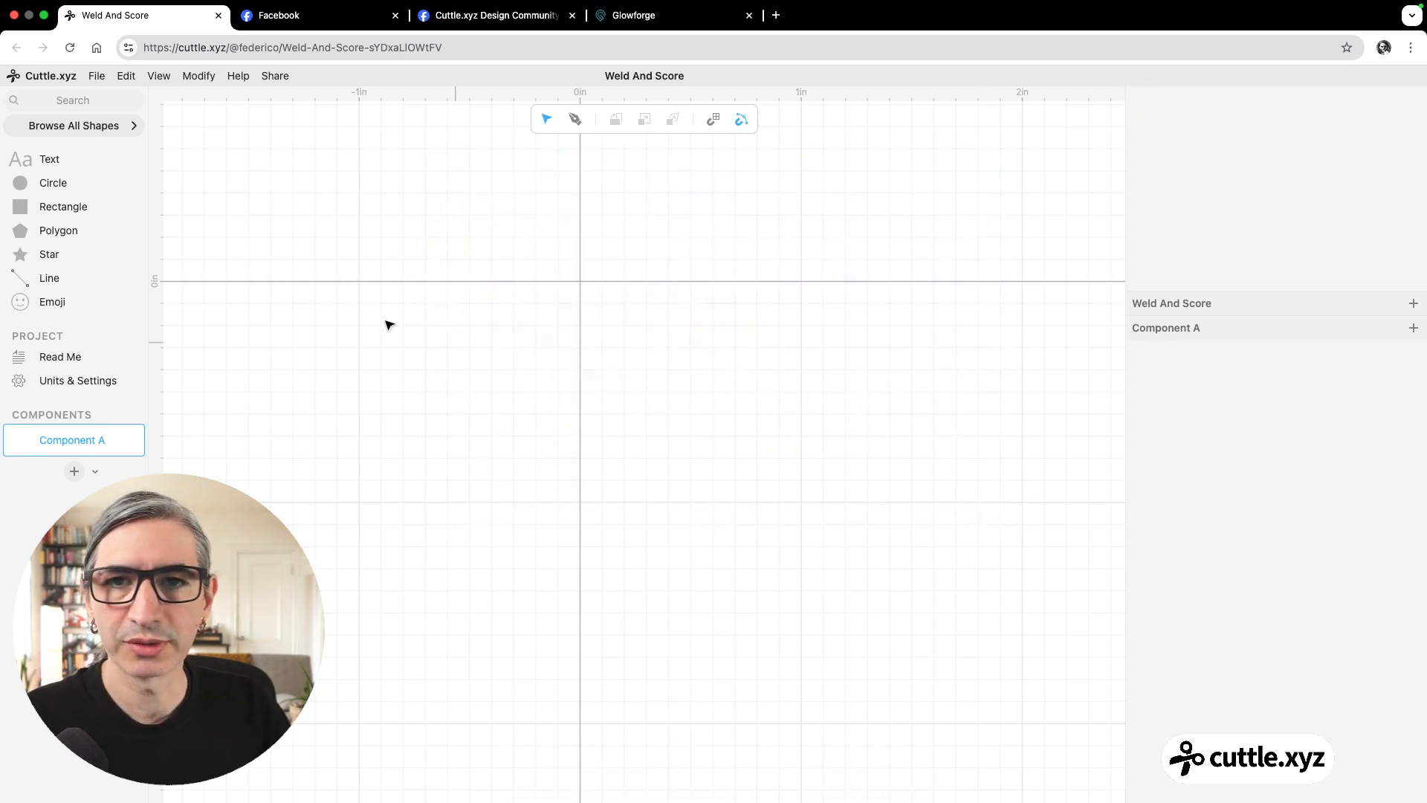
drag(25, 182, 576, 281)
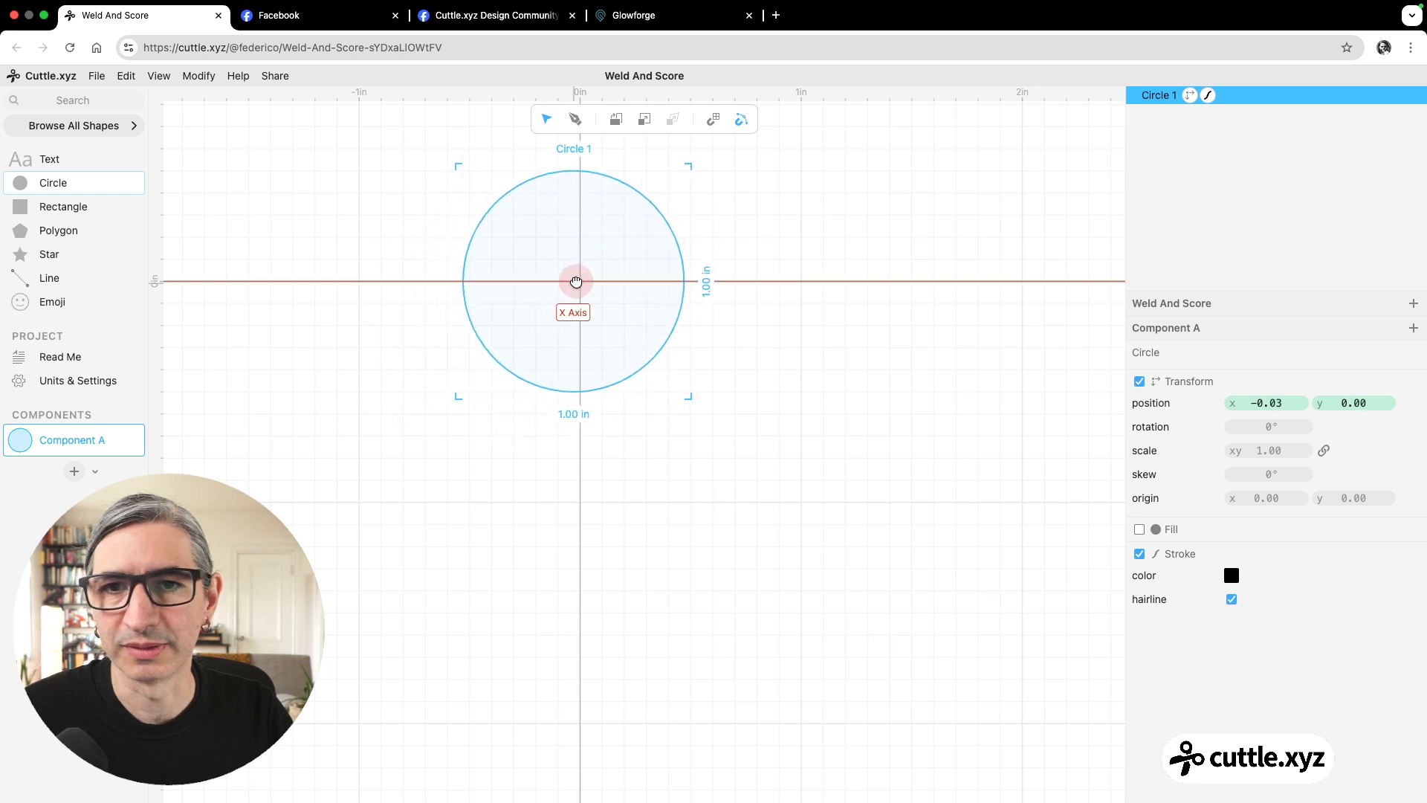
drag(23, 254, 691, 286)
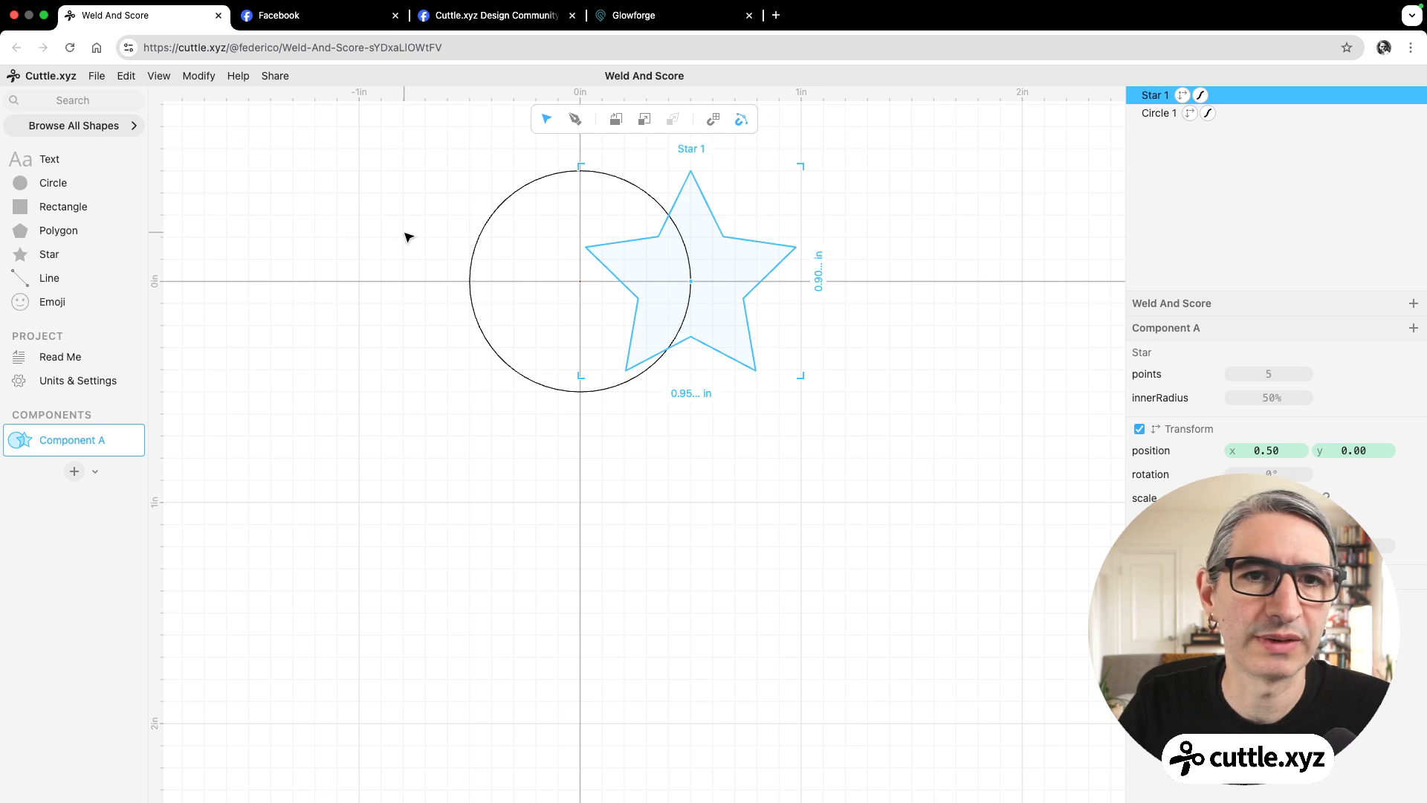
Apply the Weld And Score modifier to the circle and star together.
click(405, 178)
drag(408, 147, 789, 385)
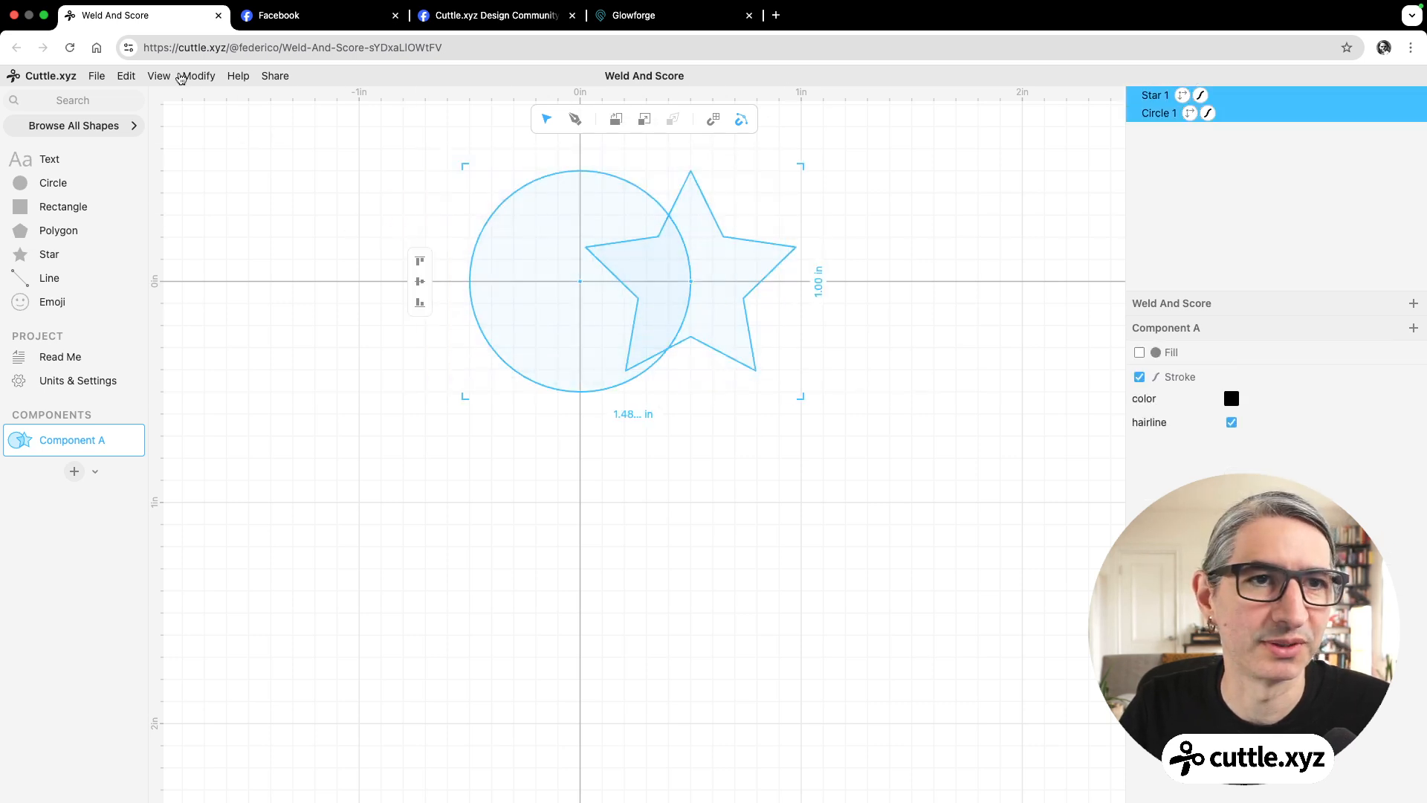
click(198, 76)
click(236, 541)
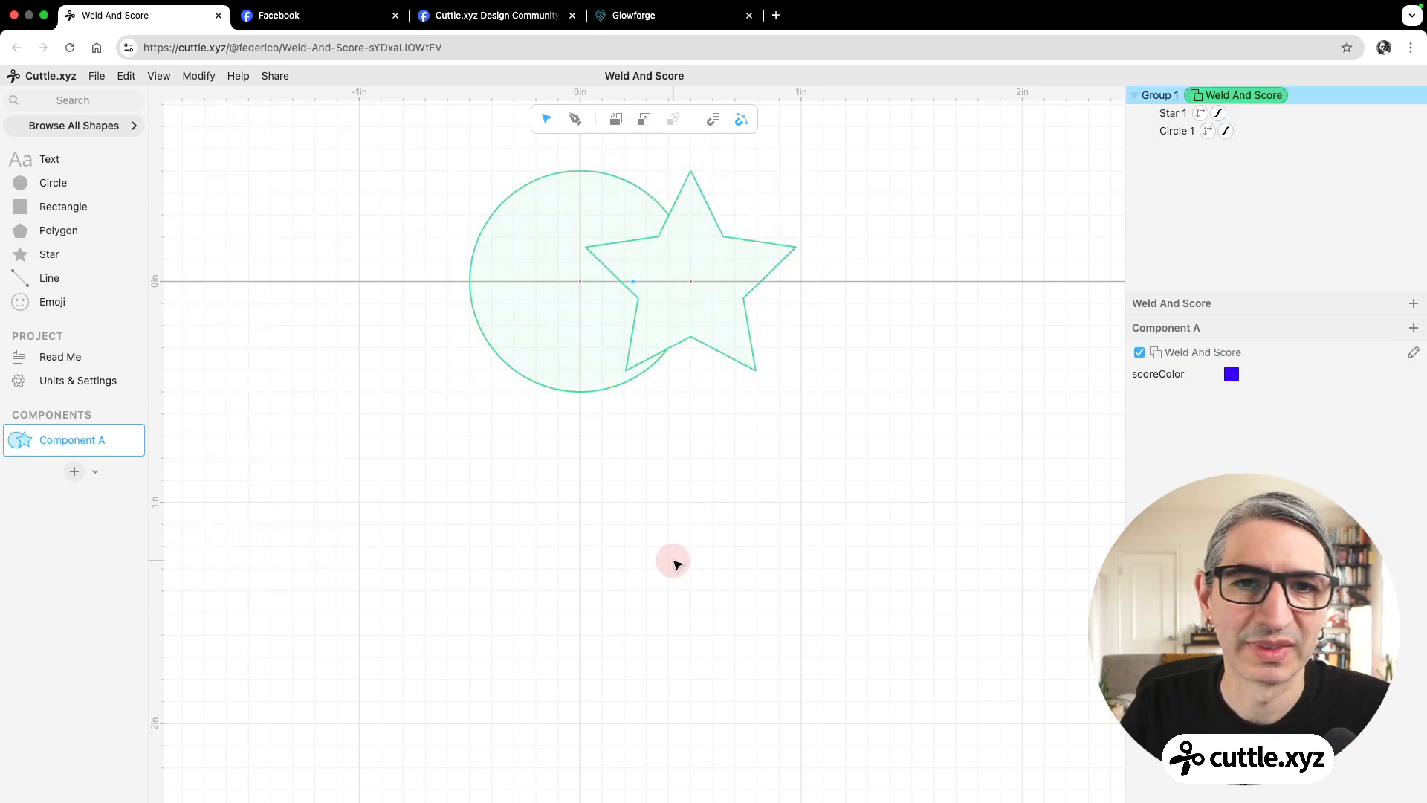
click(675, 563)
Move the star inside the Weld And Score group down and left to about x 0.21, y 0.20.
click(724, 238)
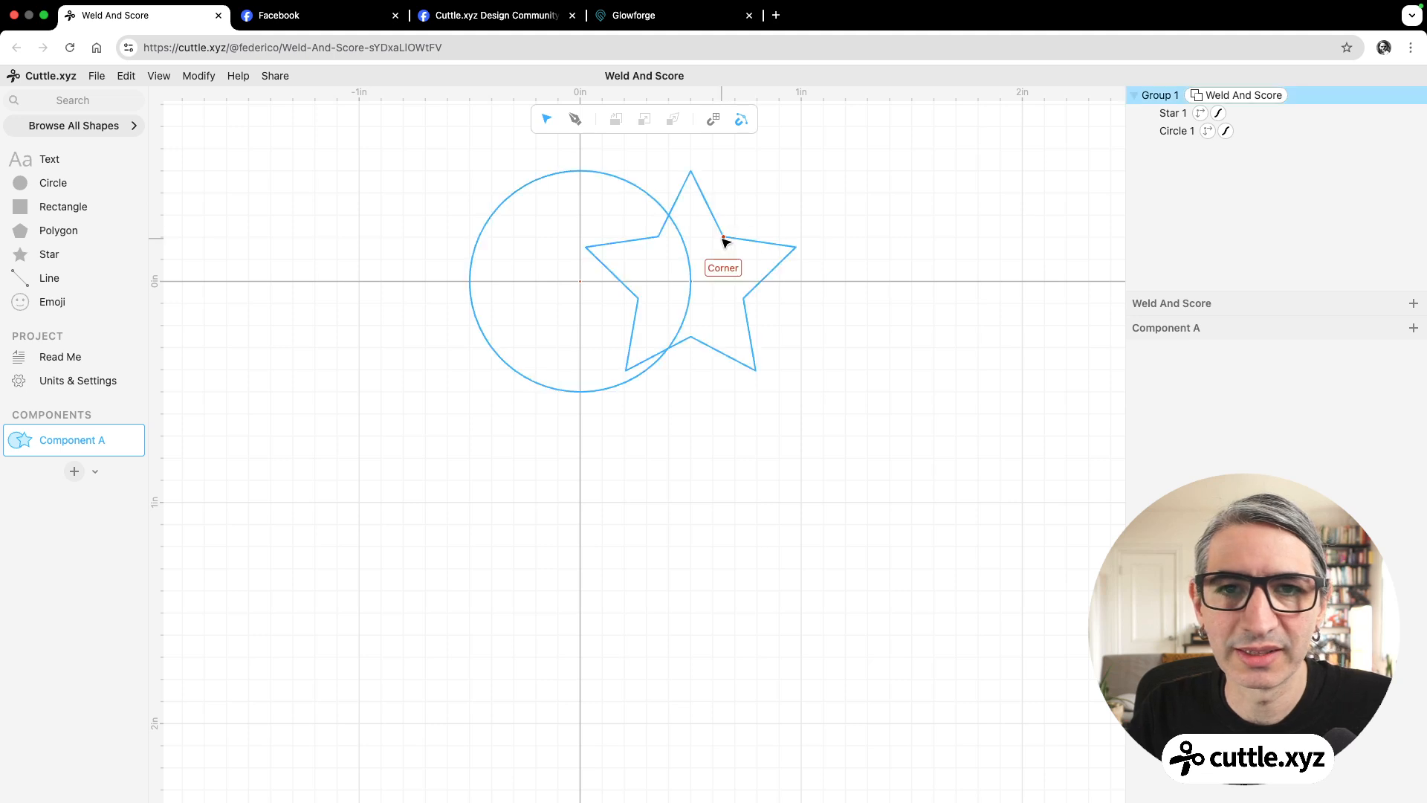
click(725, 239)
drag(725, 239, 661, 284)
click(852, 452)
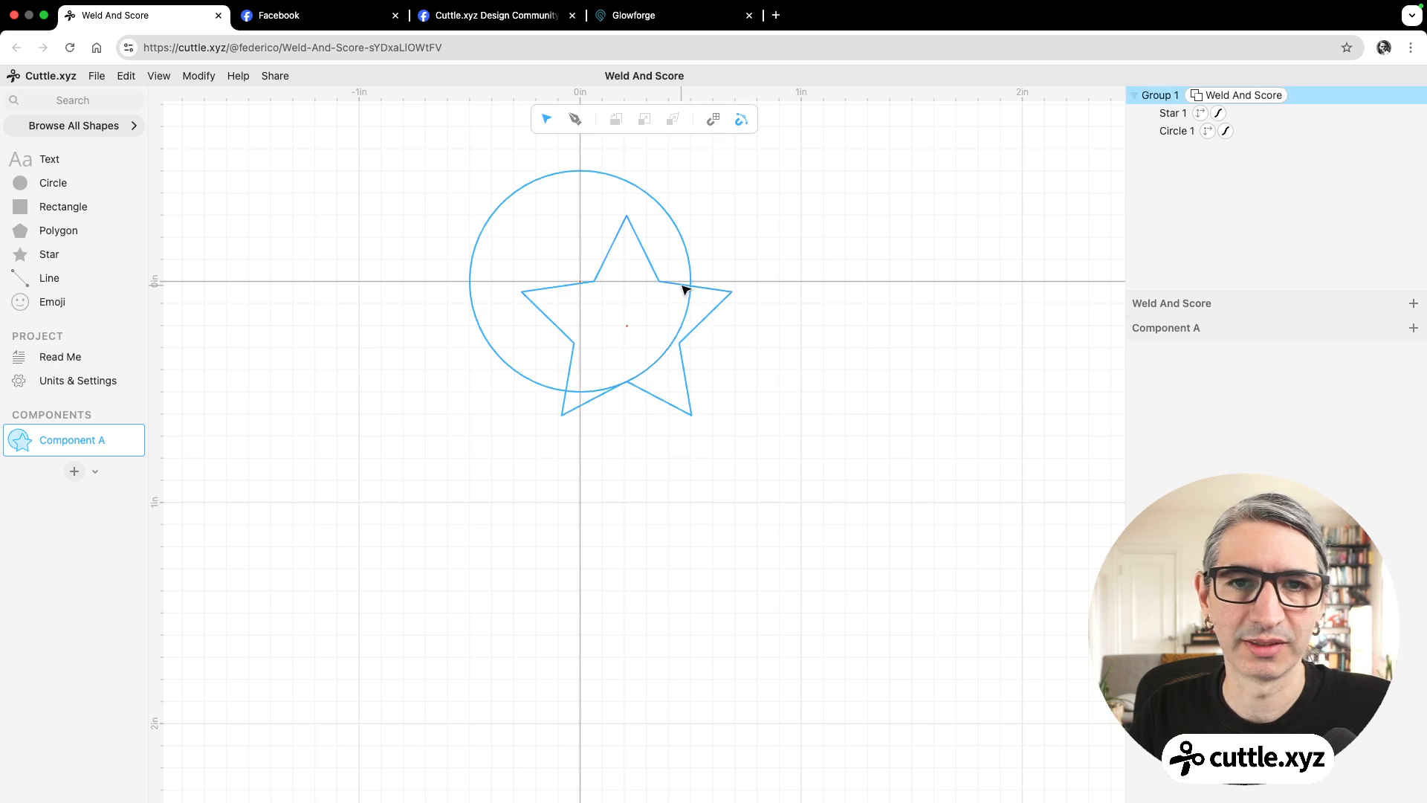
Move the star inside the Weld And Score group to x 0.50, y 0.00 on the circle's edge.
double_click(715, 288)
click(635, 321)
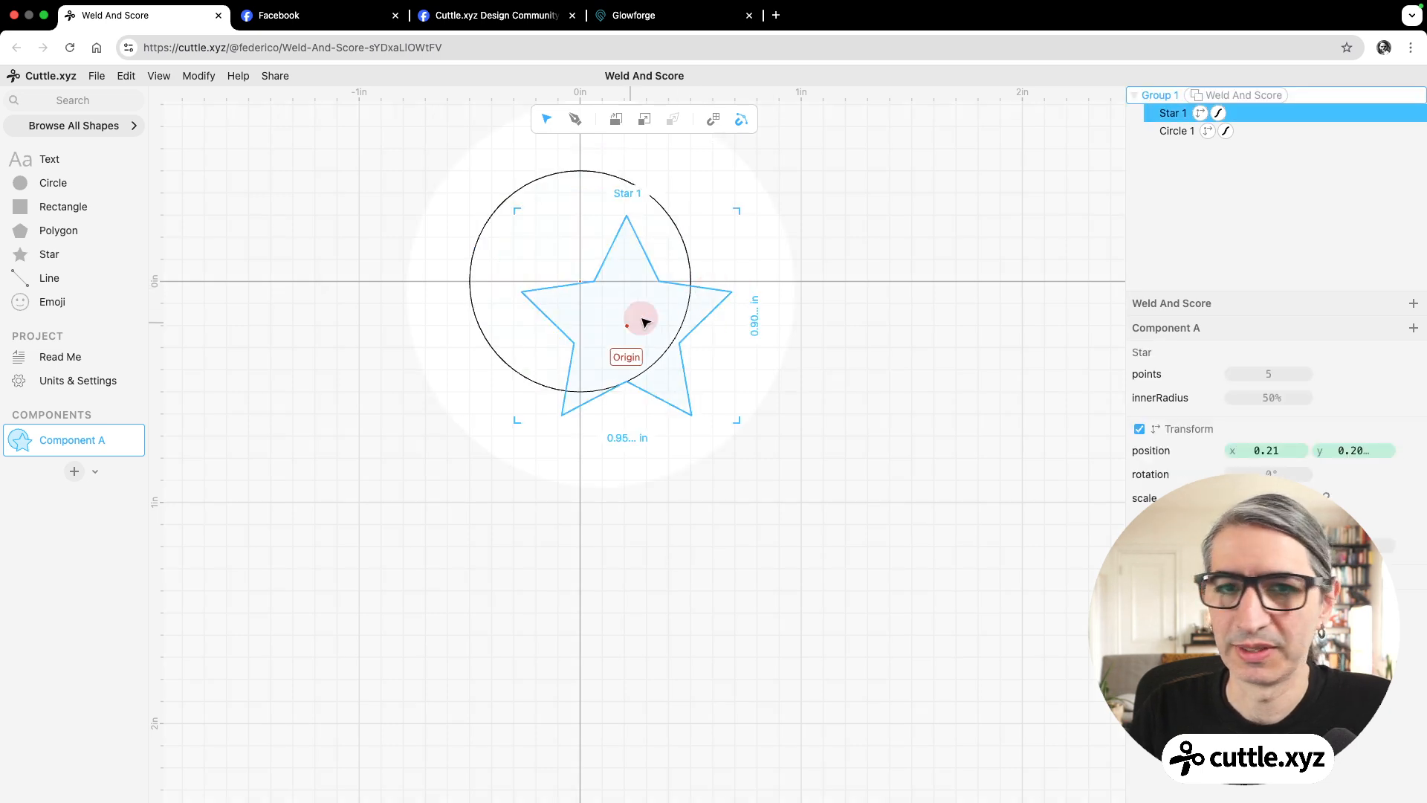
drag(645, 321, 692, 285)
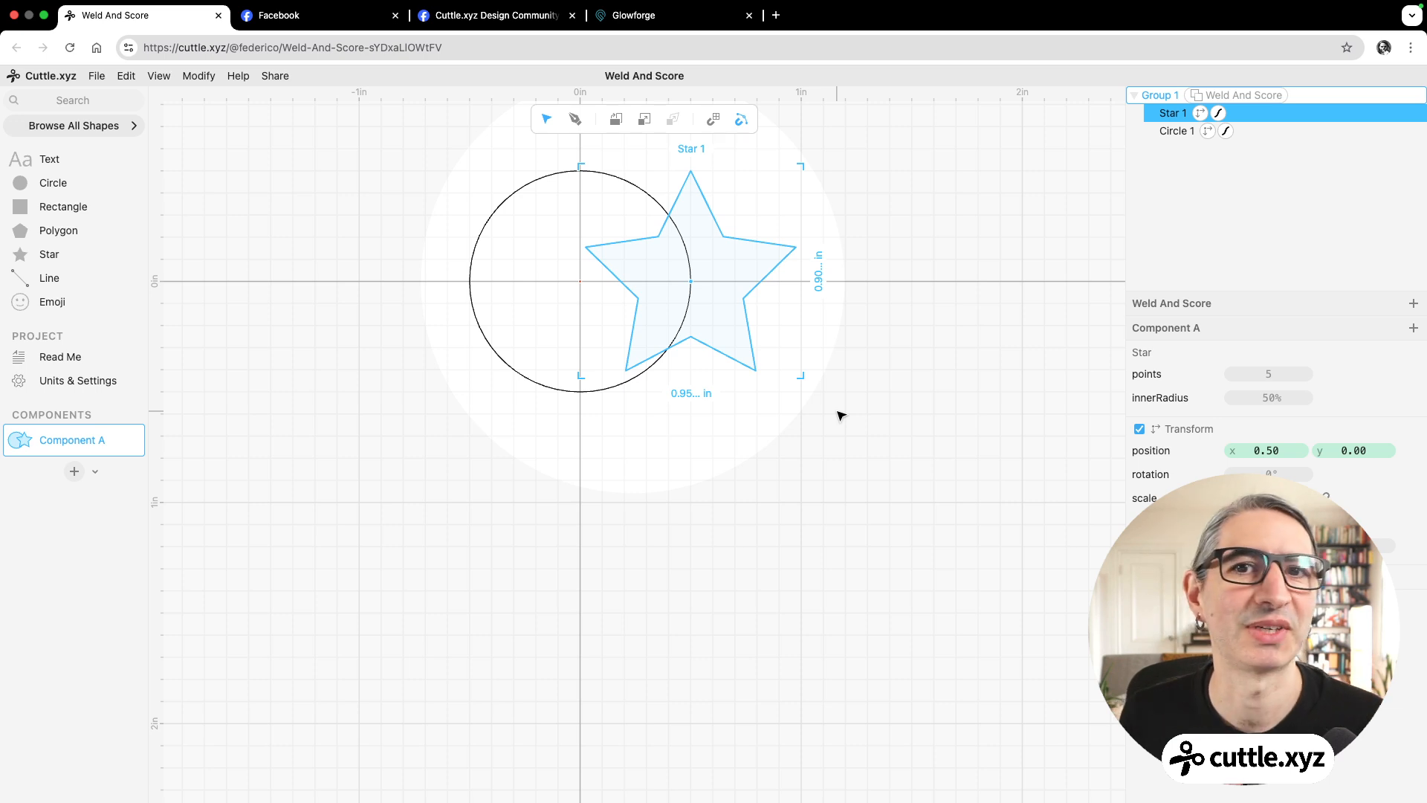
scroll(815, 403, up, 1)
drag(837, 402, 864, 473)
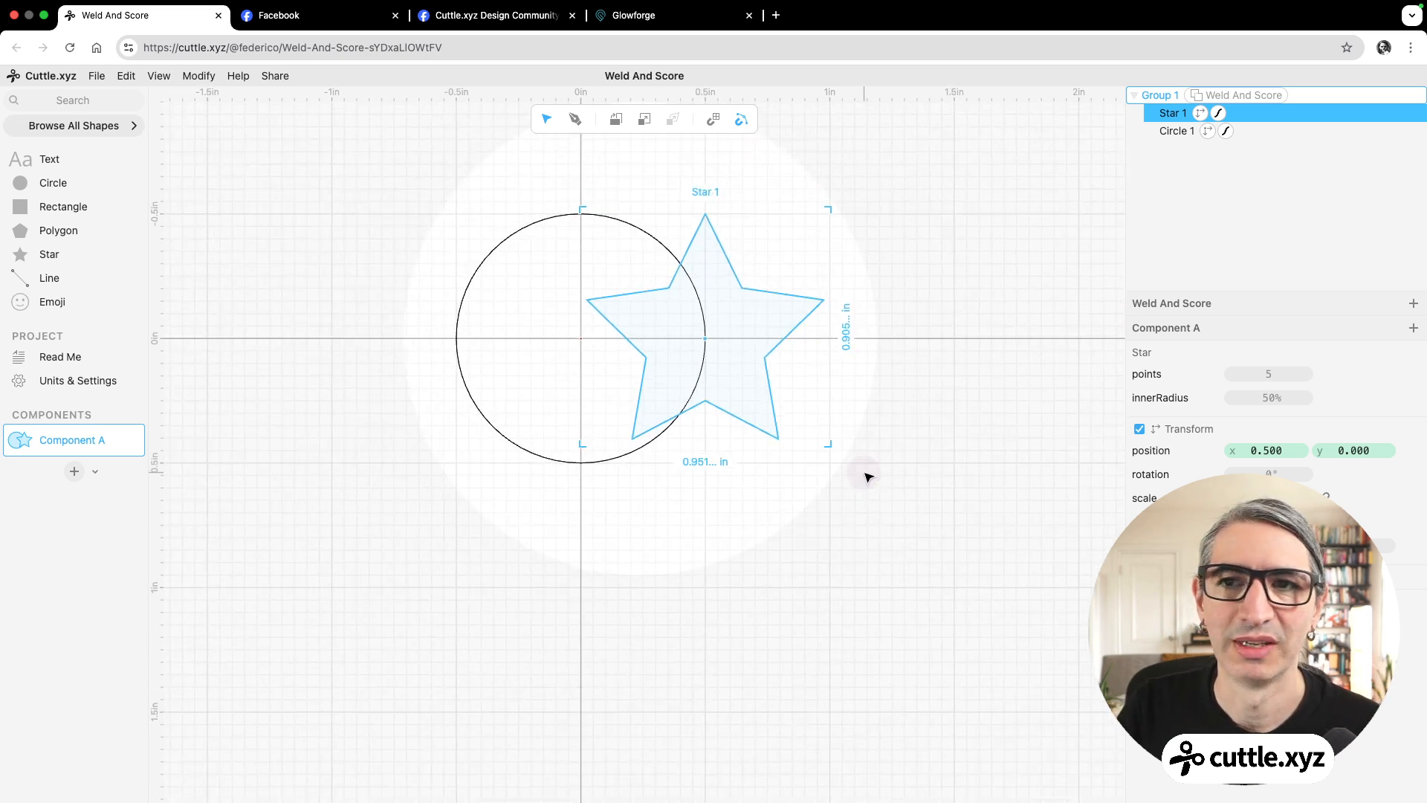
click(865, 472)
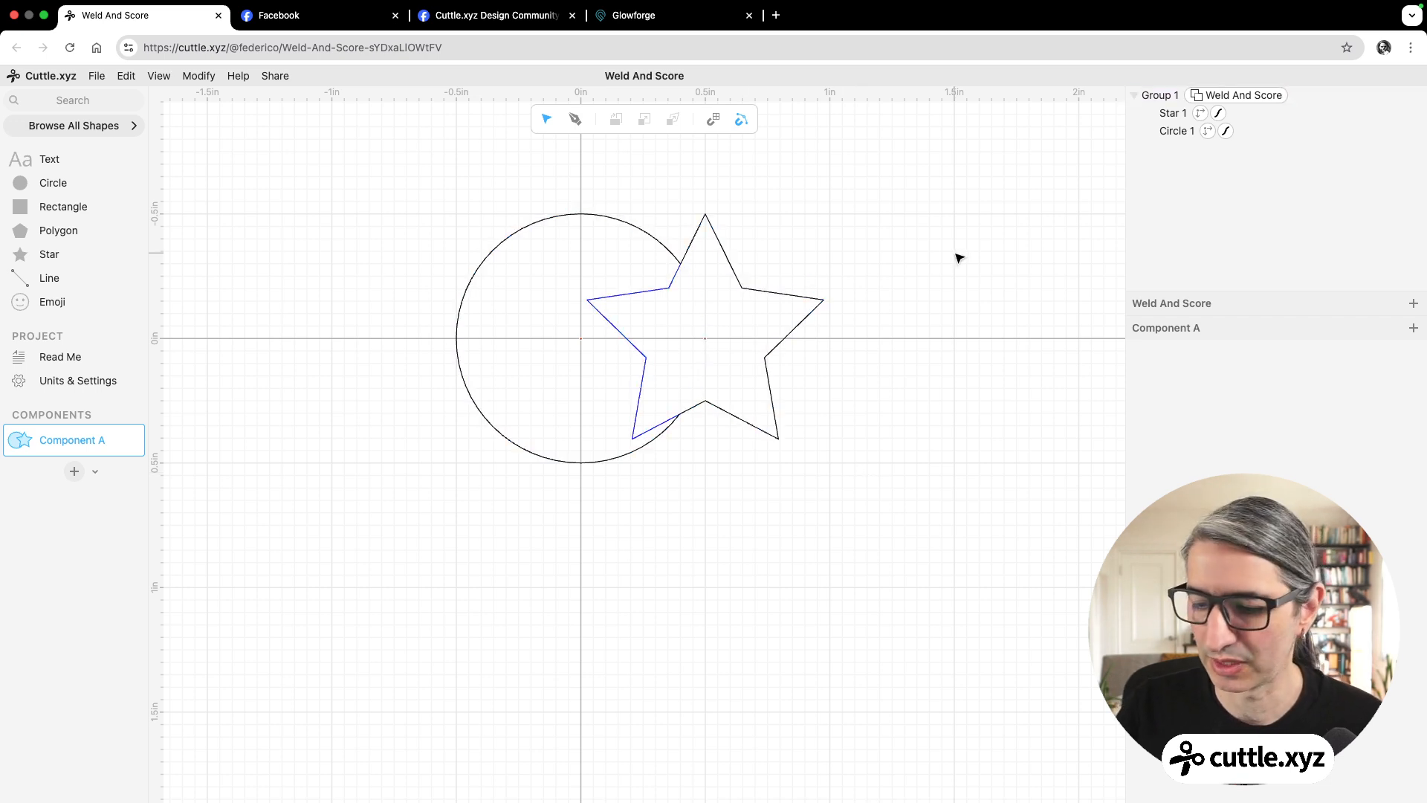
Place the star beneath the circle in the Weld And Score group's stacking order.
click(1177, 113)
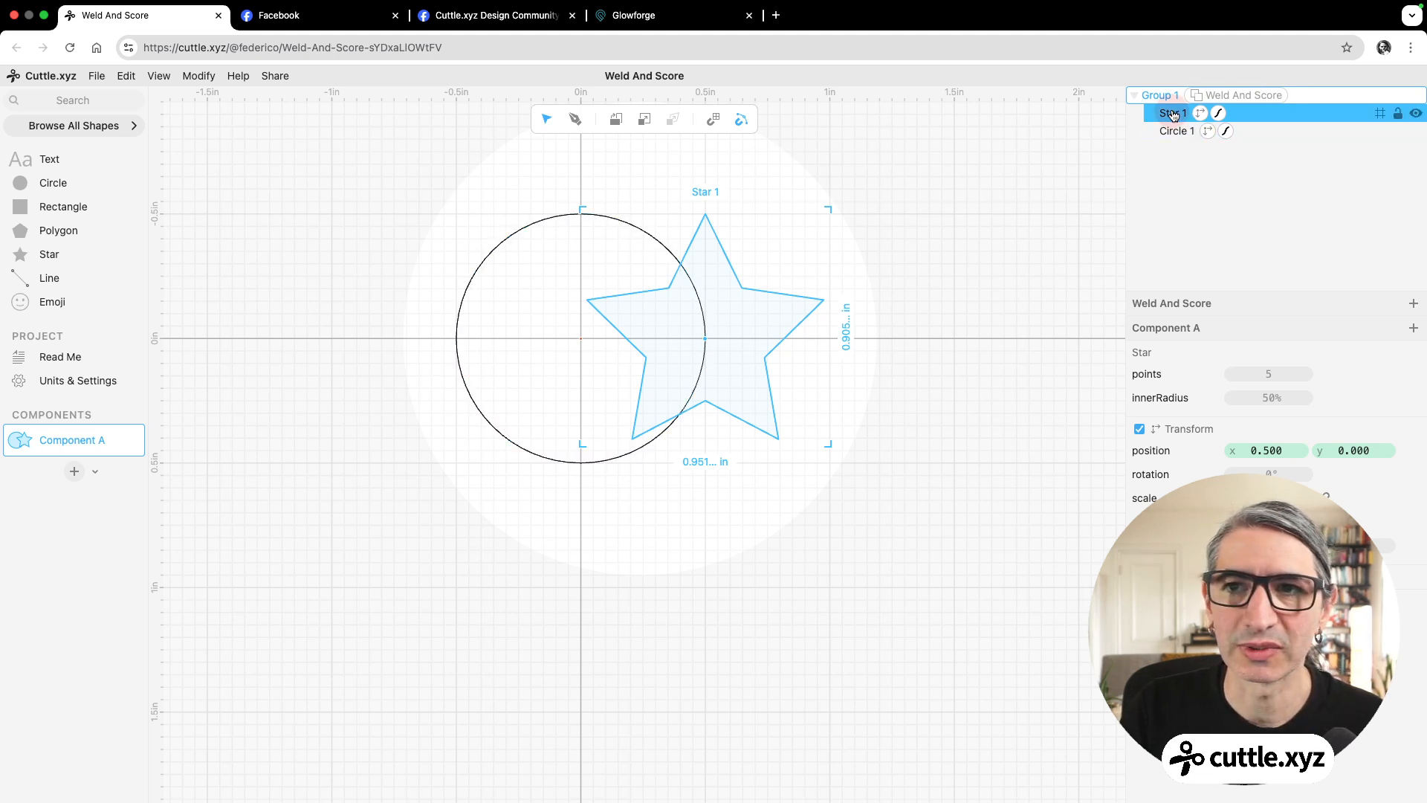
drag(1173, 114, 1174, 132)
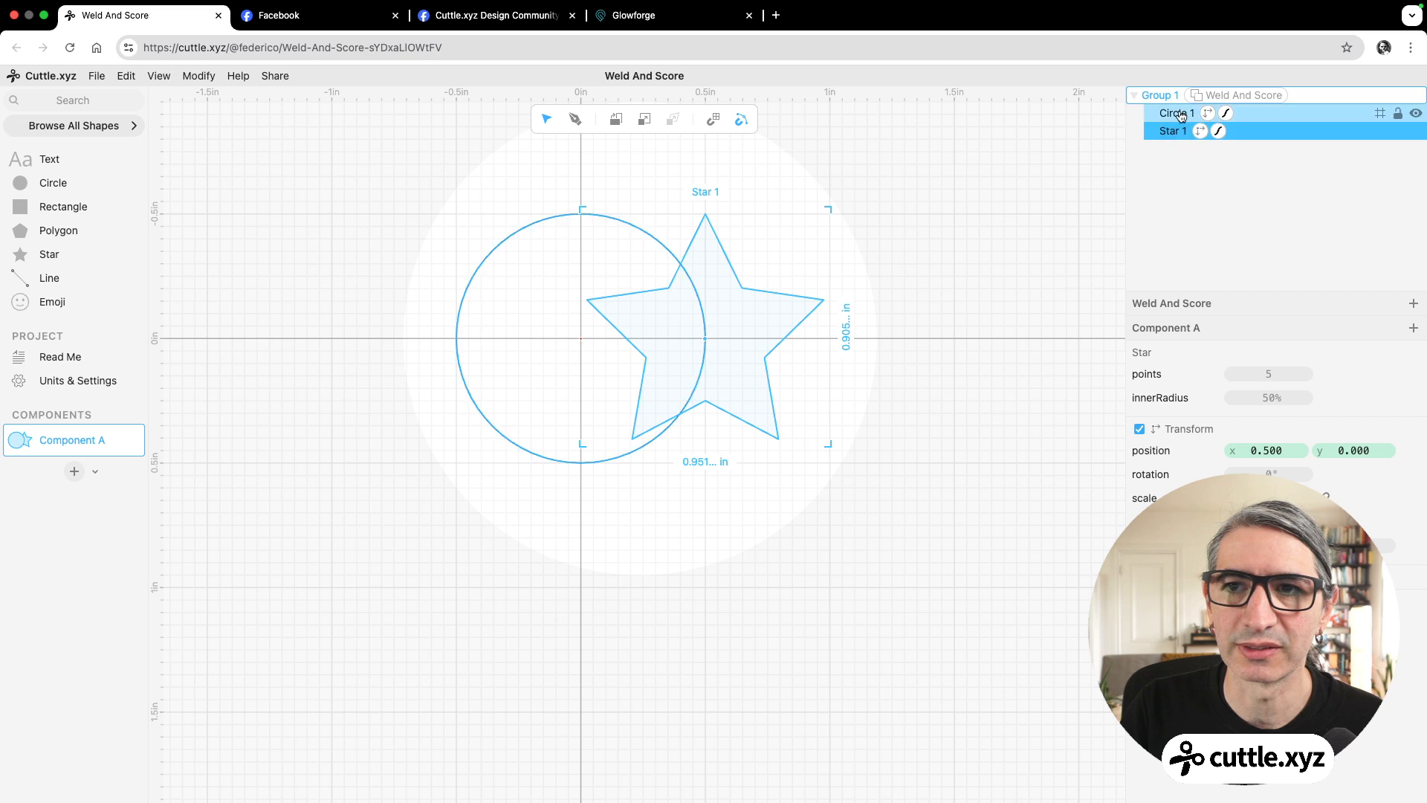
click(983, 190)
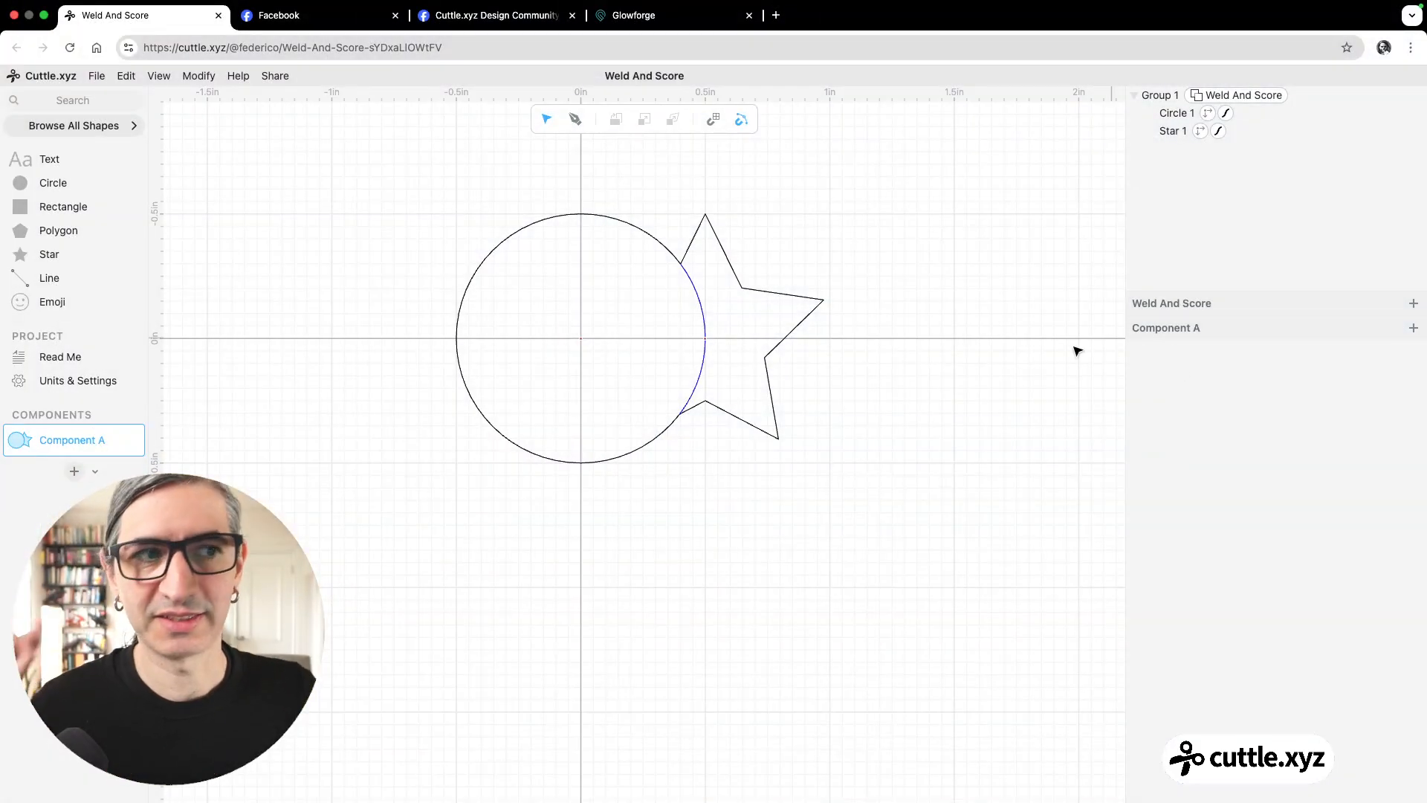
Create a second component and search the shape library for "co" to find the connected text shape.
click(87, 473)
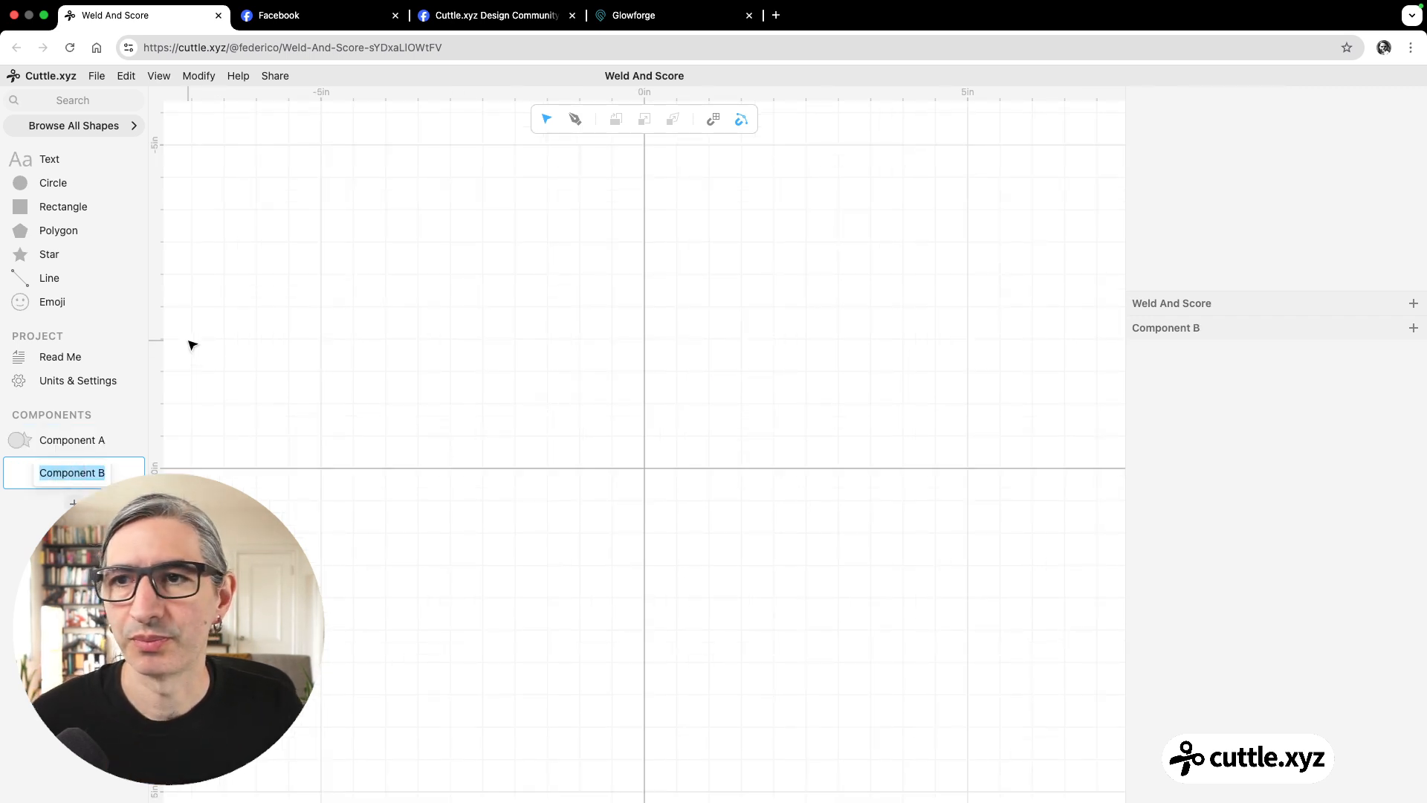
click(108, 104)
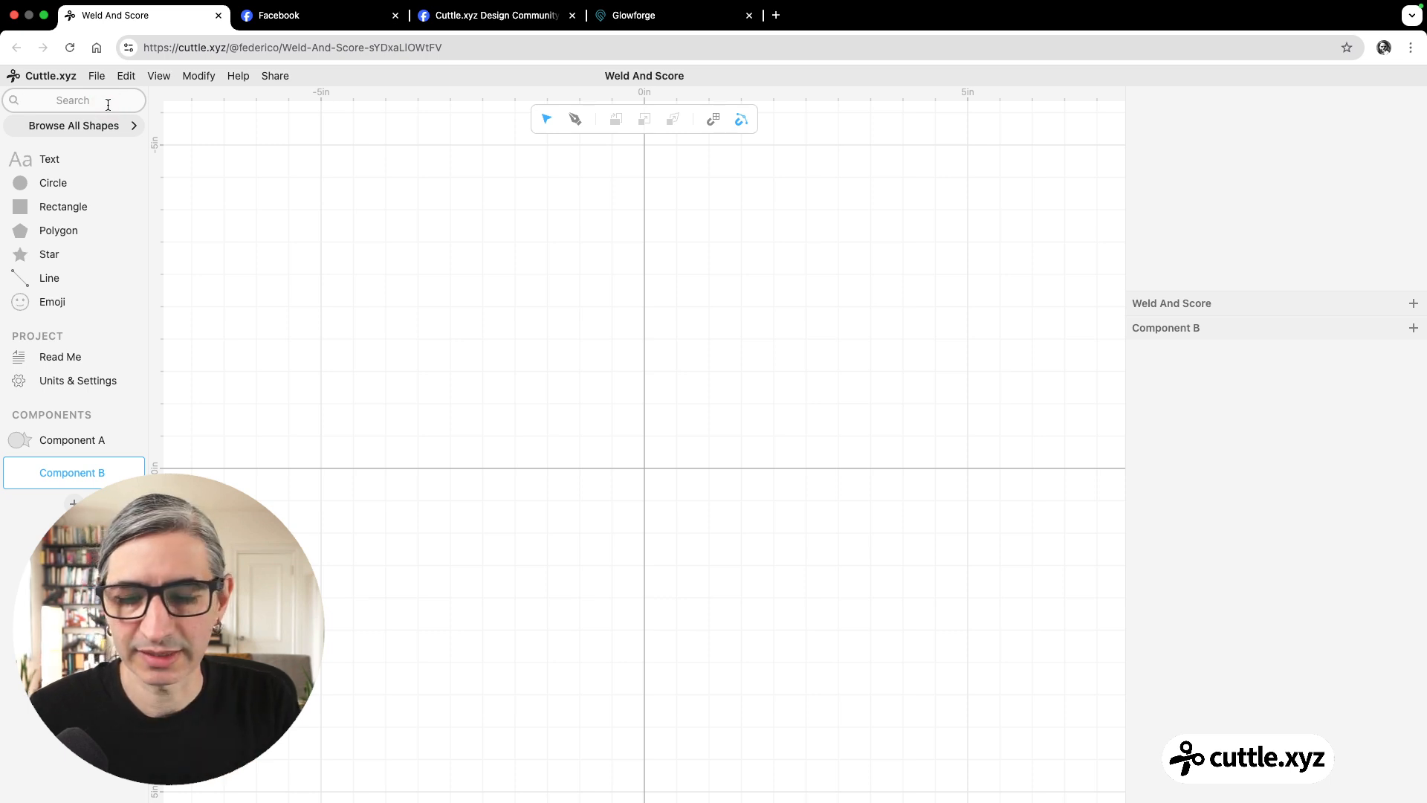
text(C)
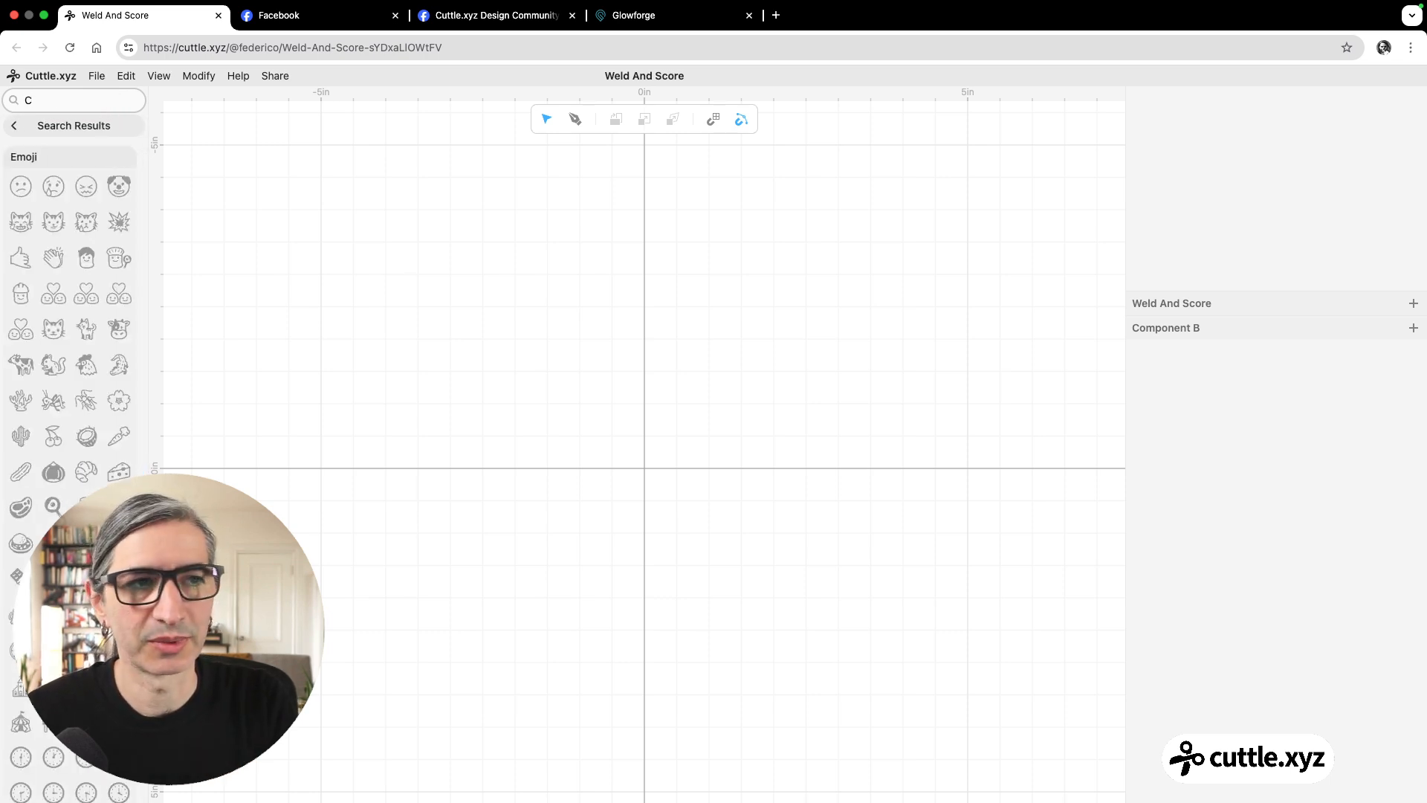
text(onn)
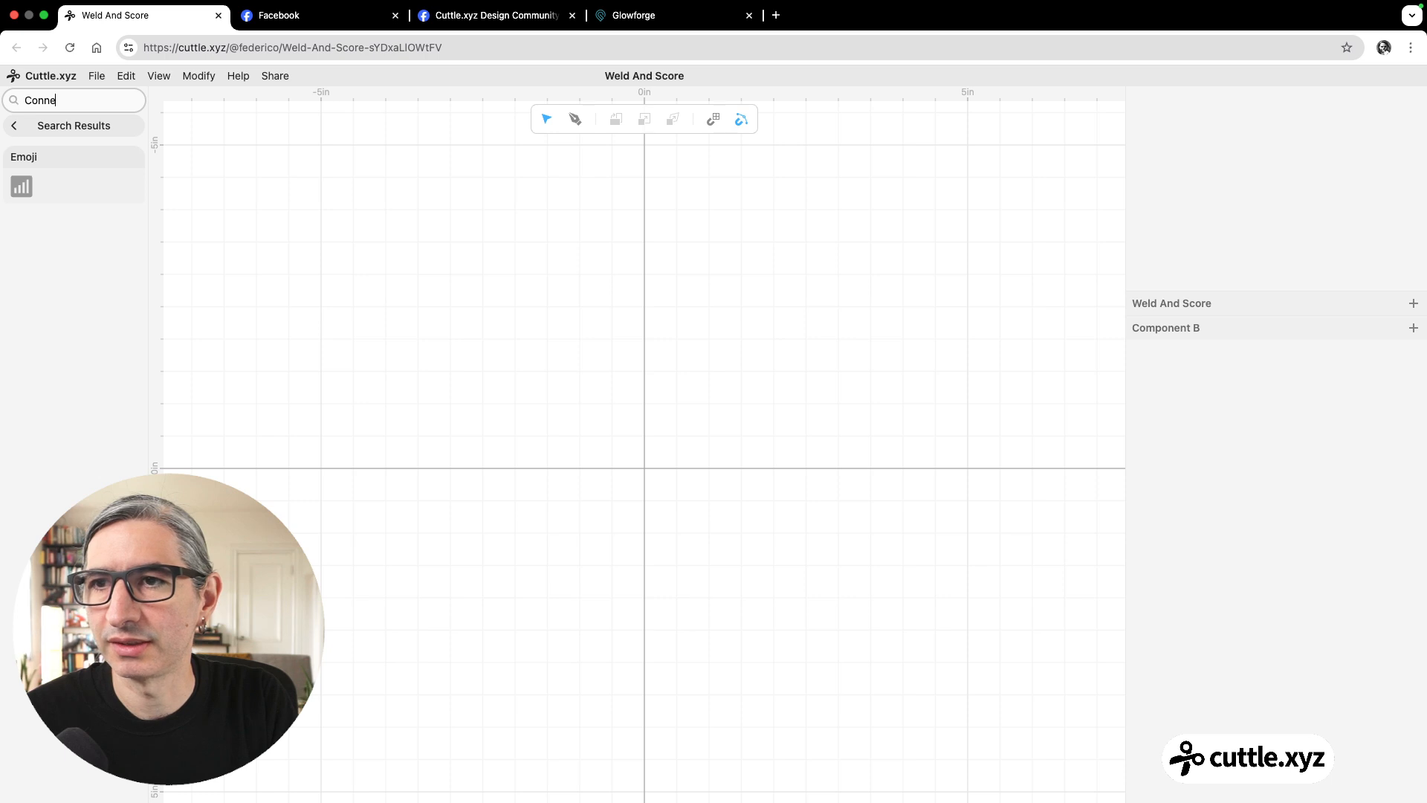
key(BackSpace)
key(BackSpace)
key(BackSpace)
key(BackSpace)
text(c)
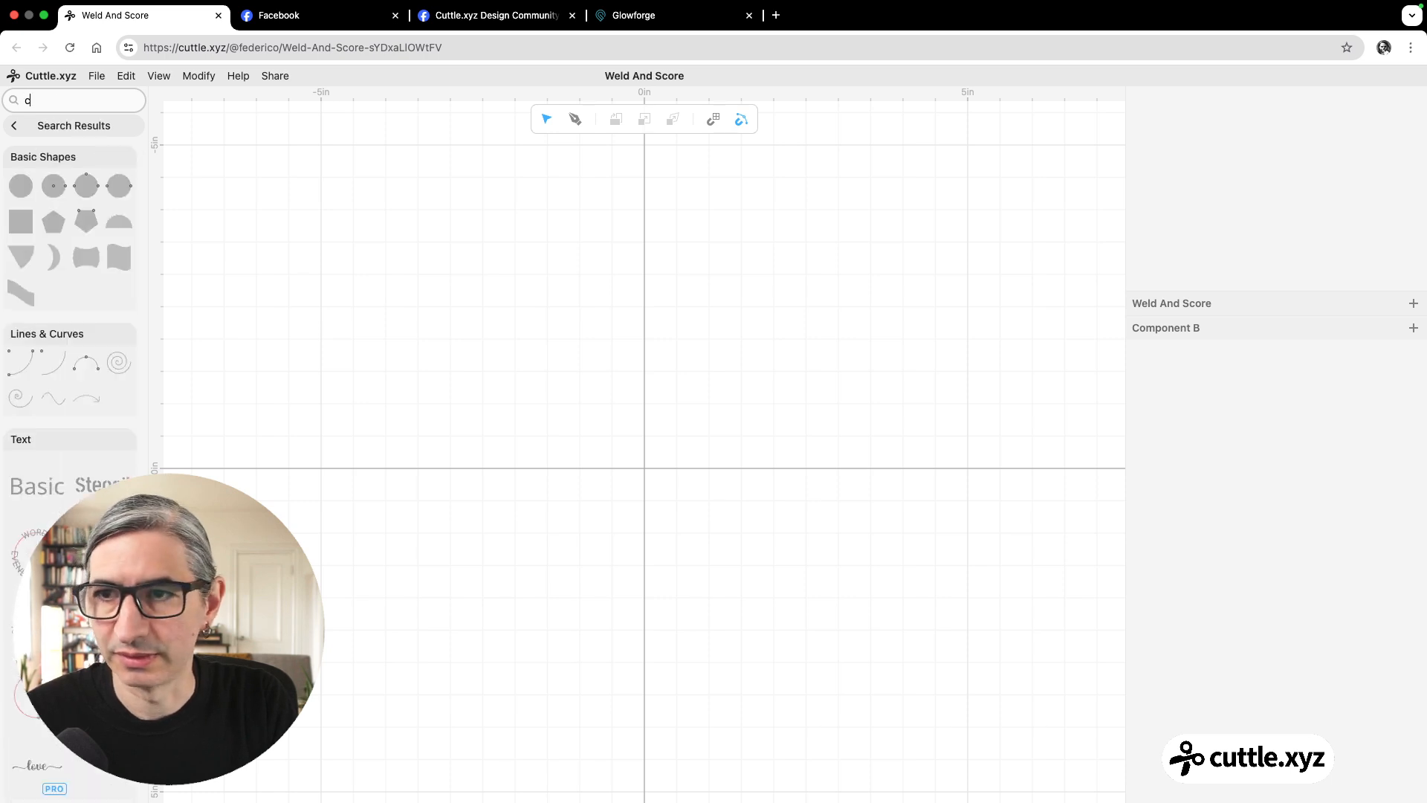
text(o)
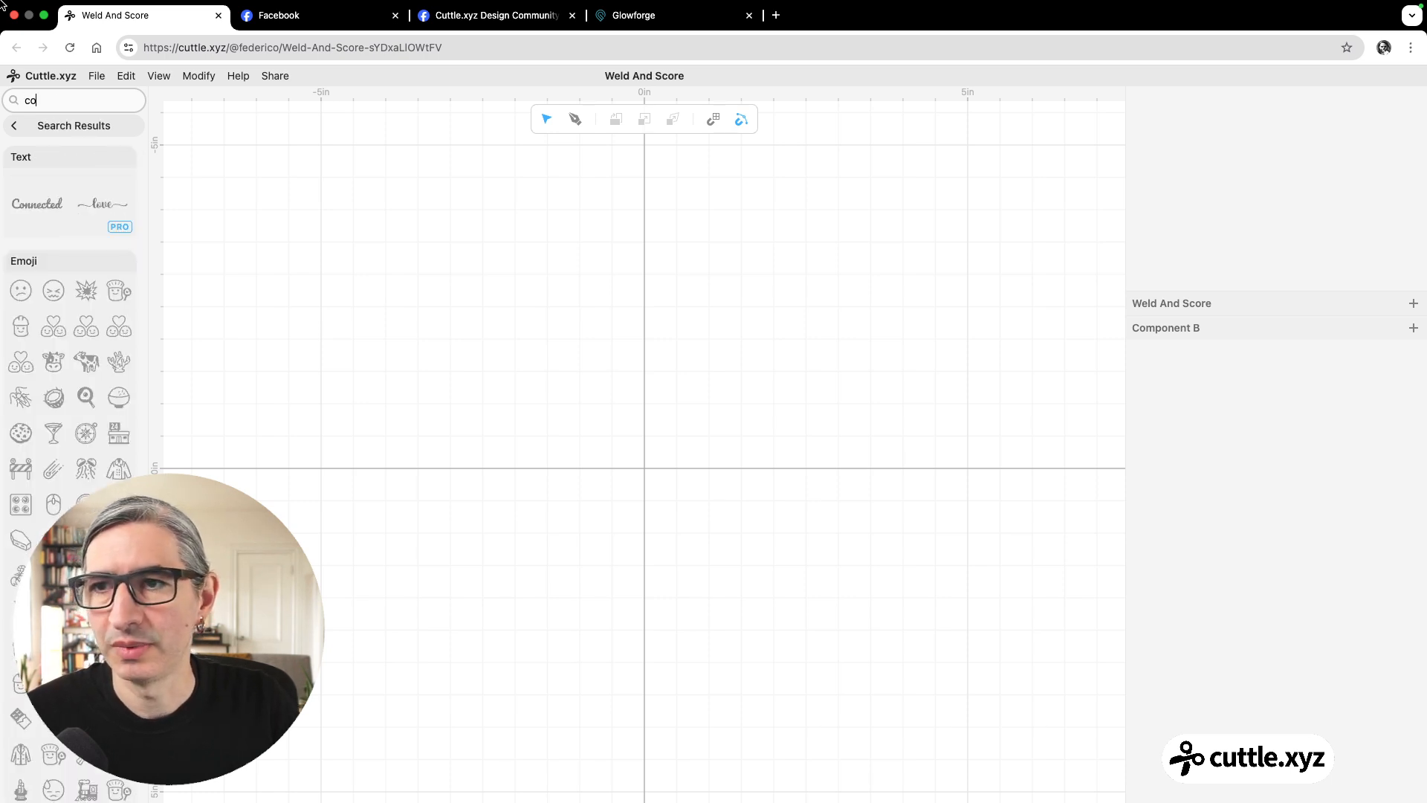
Place a Connected Text shape at the canvas origin, x 0.00, y 0.00, and leave the search results.
drag(38, 202, 652, 452)
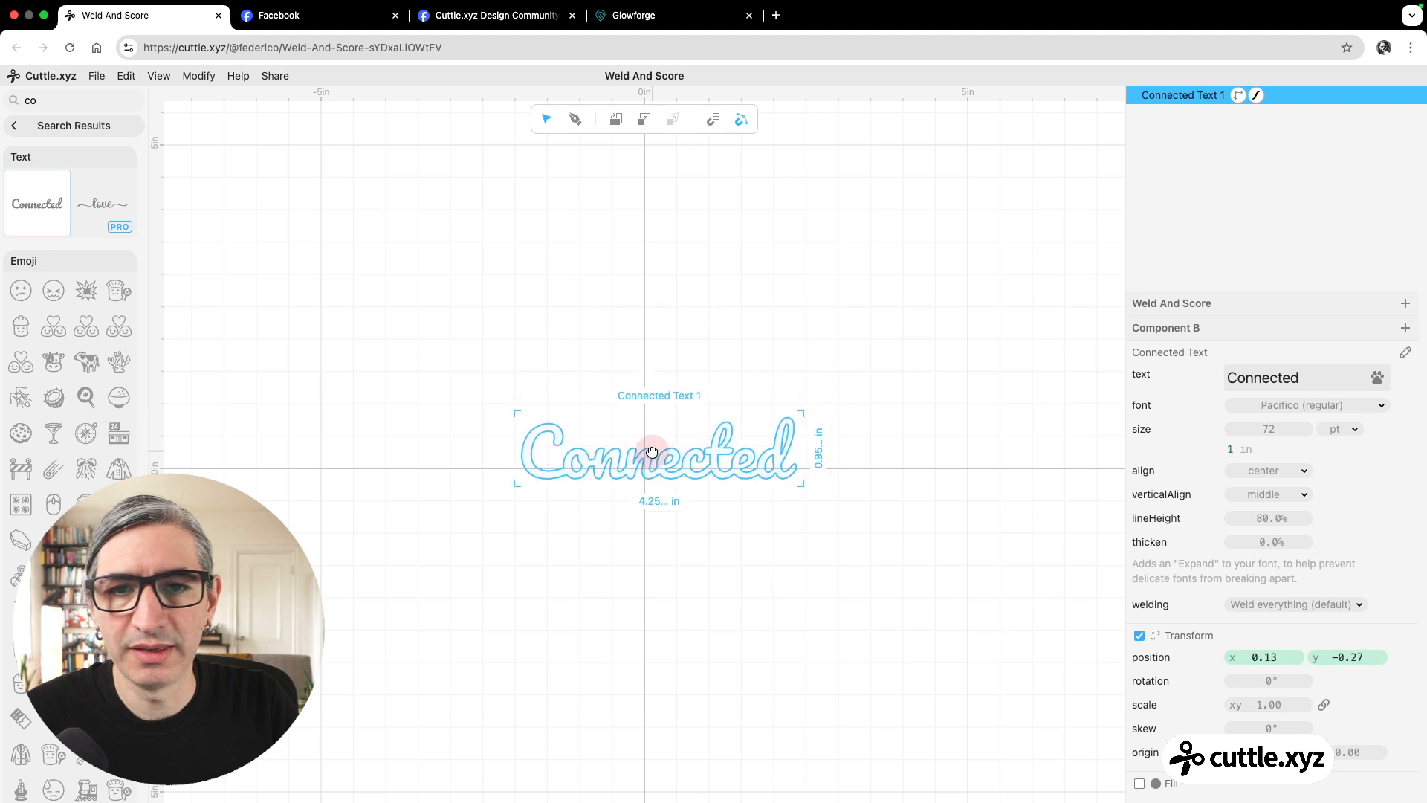
click(721, 562)
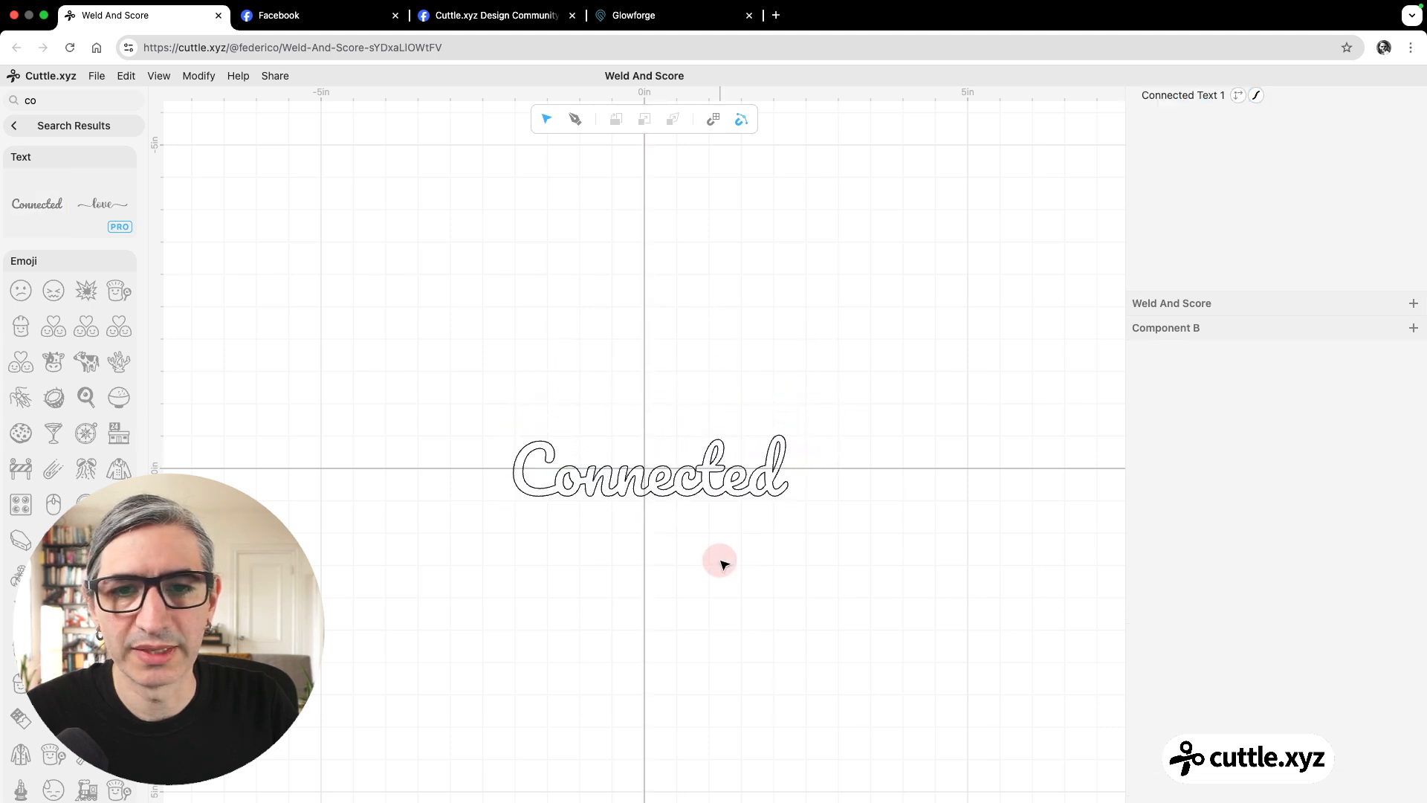
scroll(724, 563, up, 5)
scroll(730, 553, left, 2)
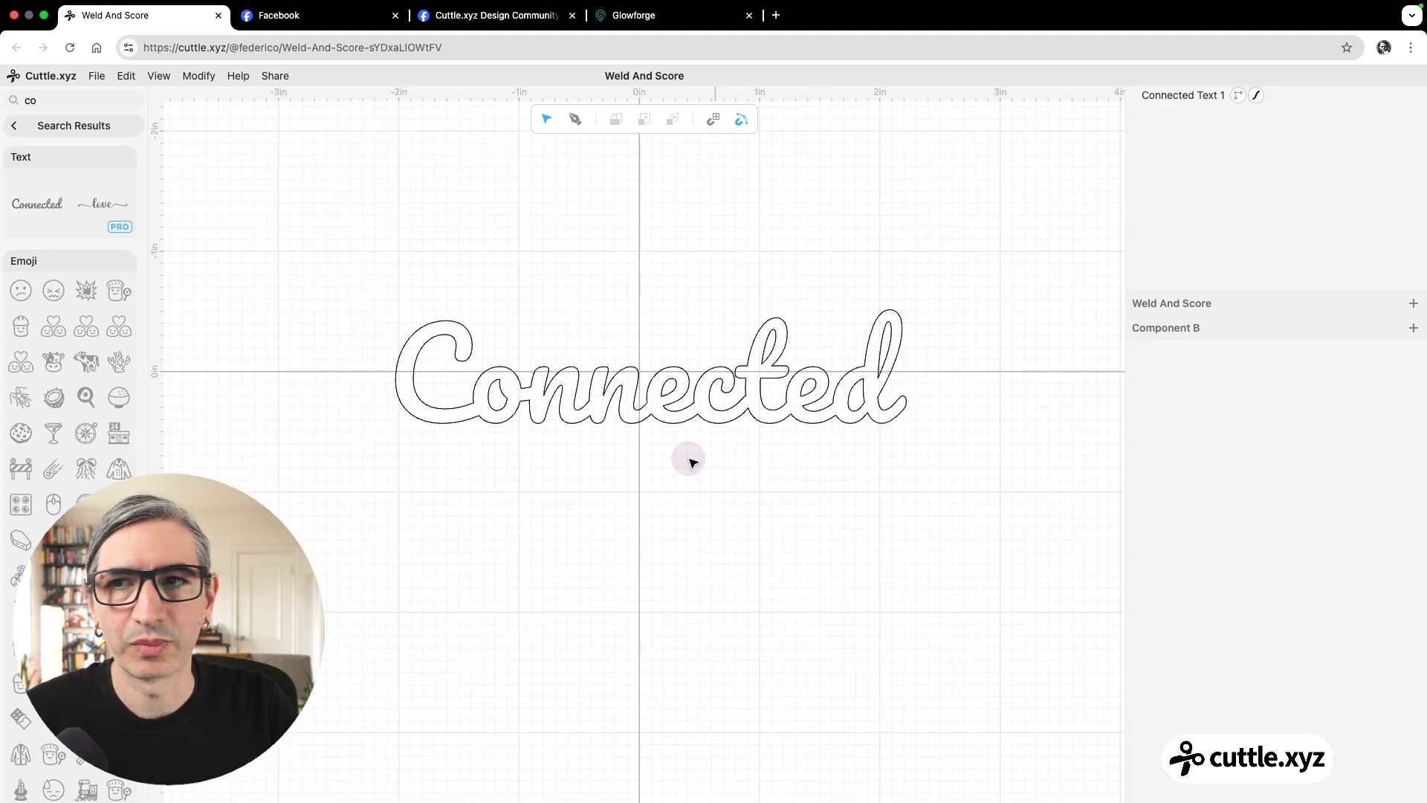
click(64, 125)
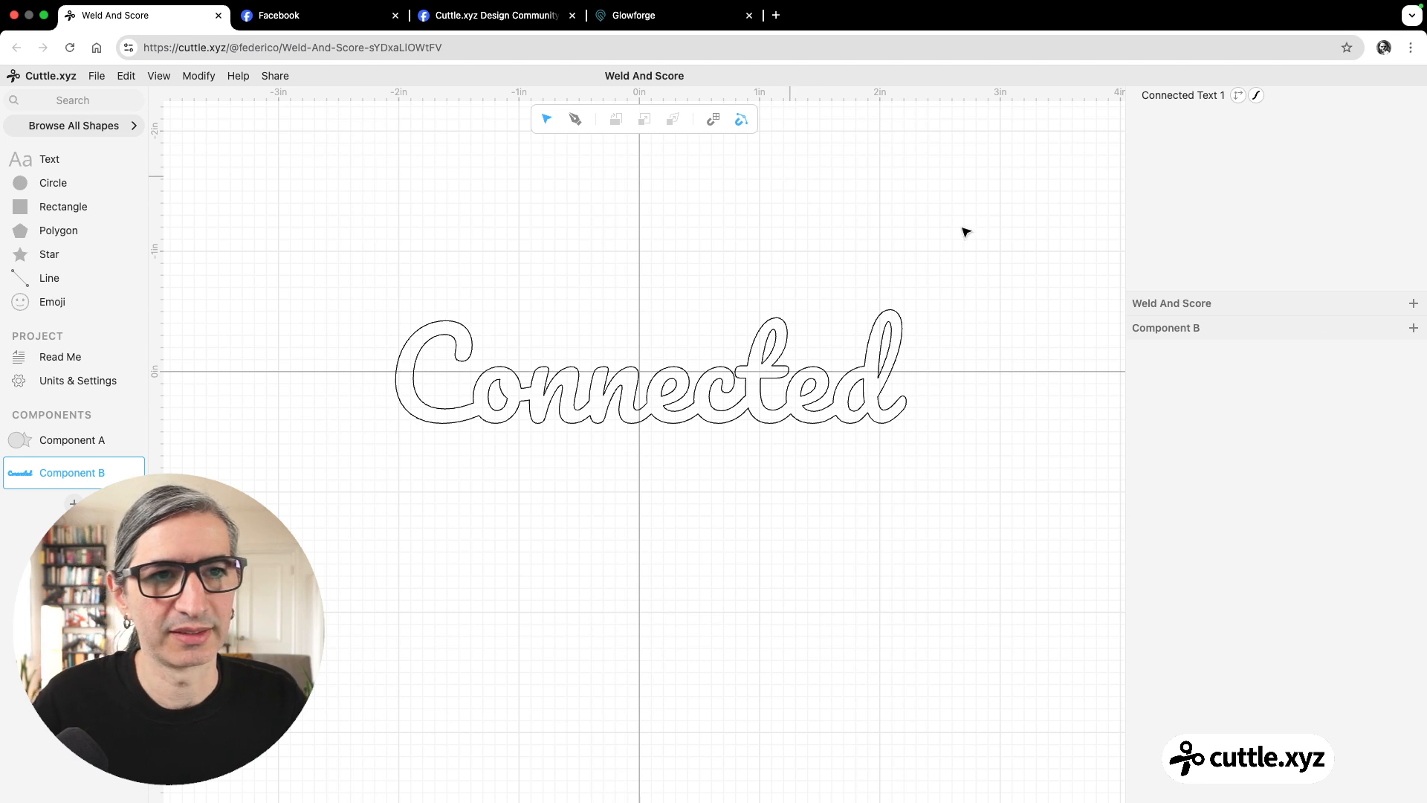
Replace the connected text's wording with a person's first name.
click(1197, 96)
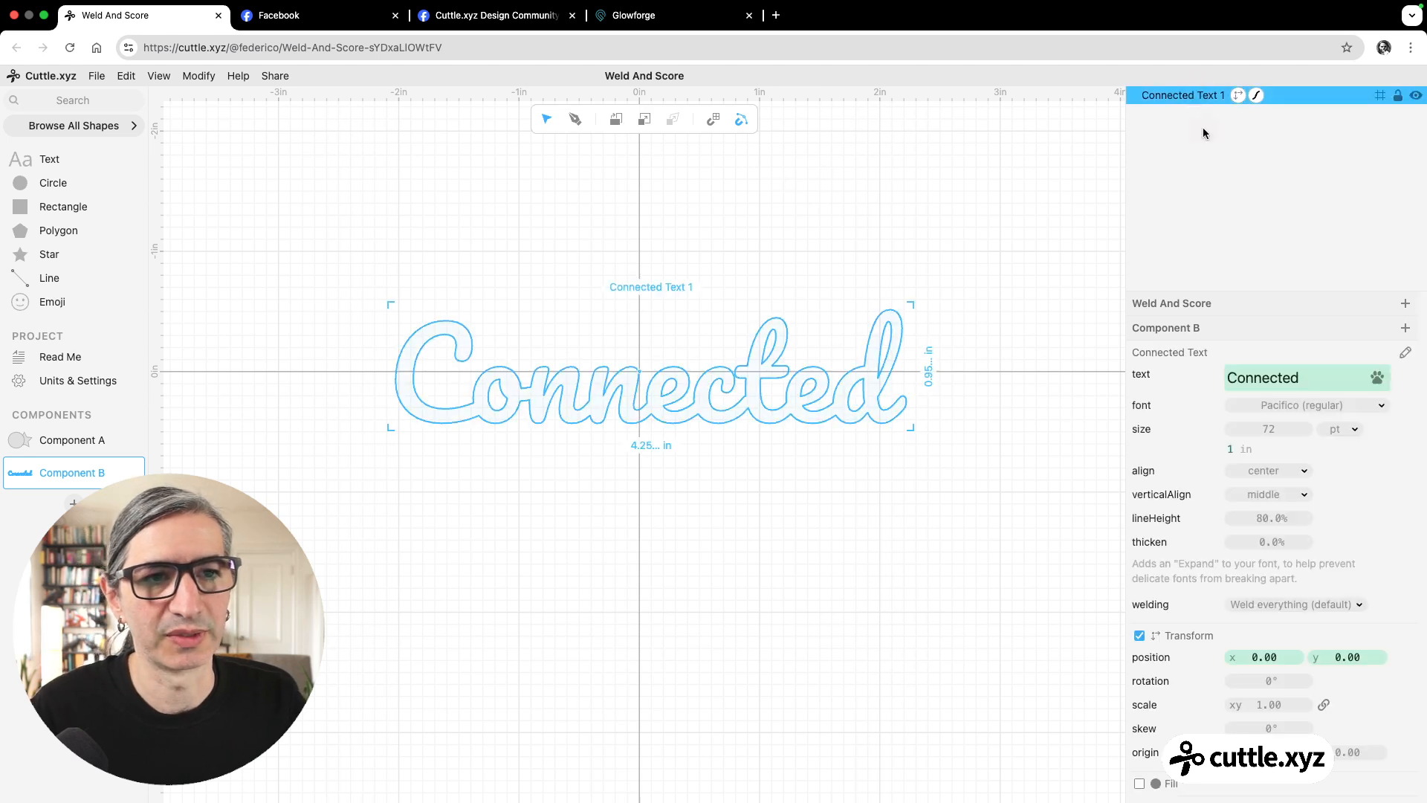
click(1321, 371)
drag(1320, 374, 1184, 380)
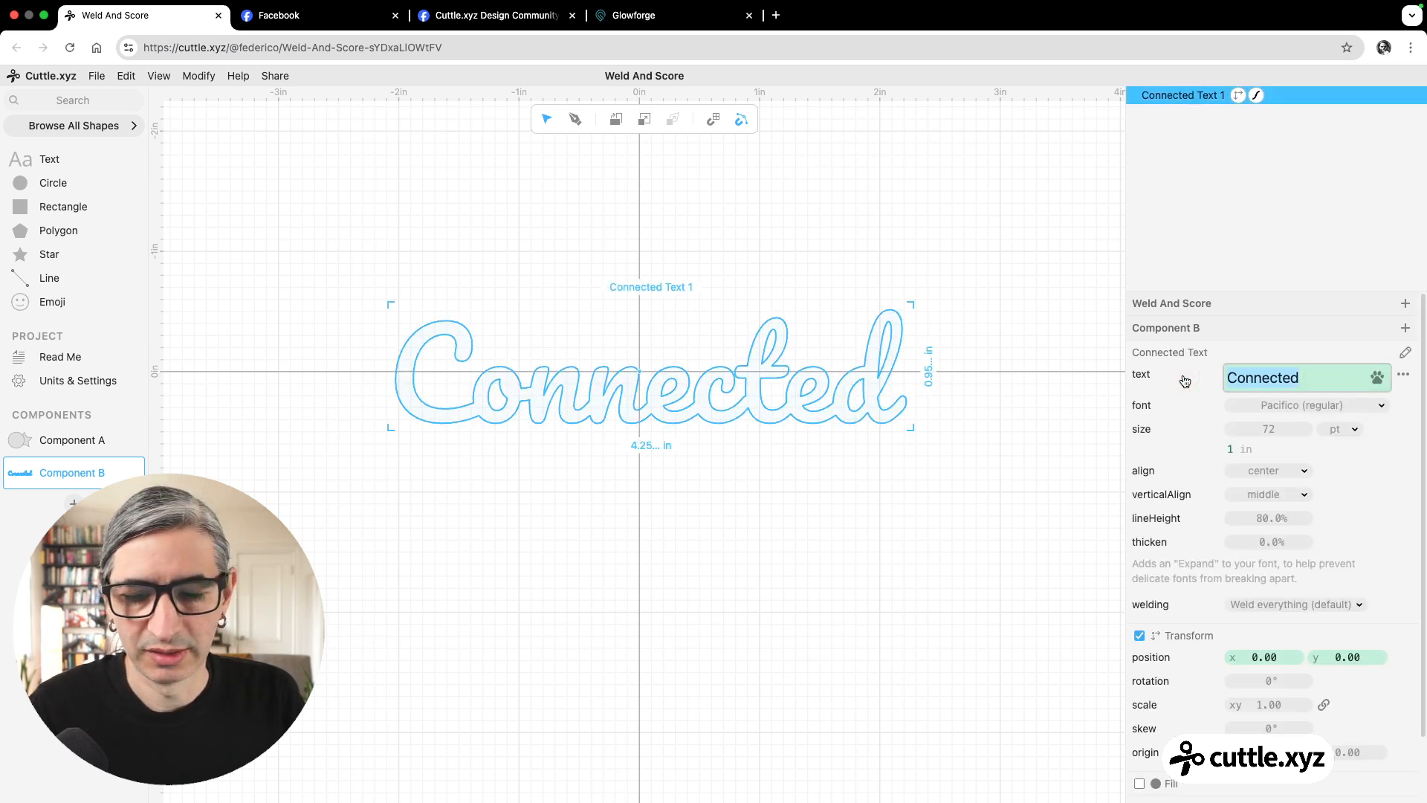
text(Federico)
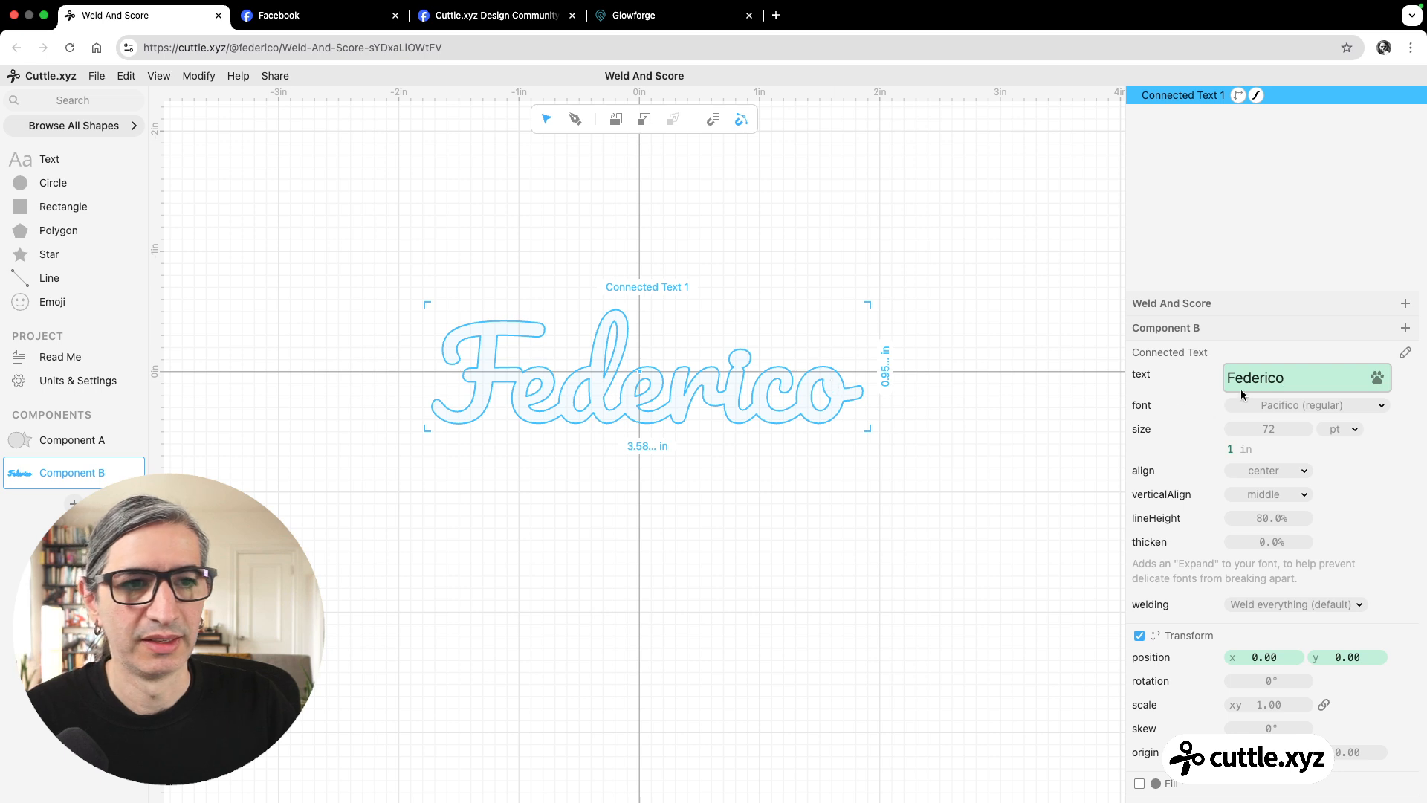
Set the connected text's wording back to "Connected" and deselect it.
double_click(1297, 376)
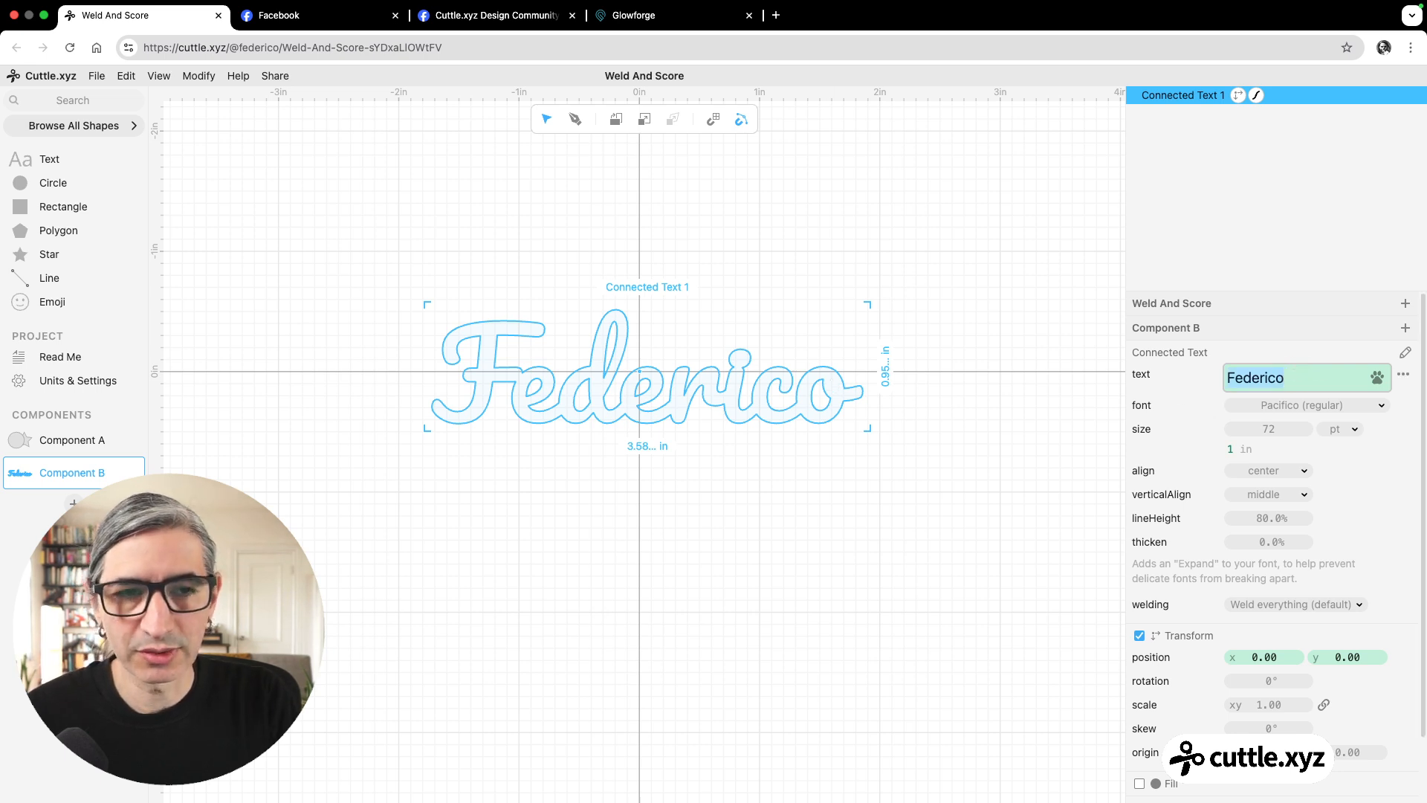
text(Co)
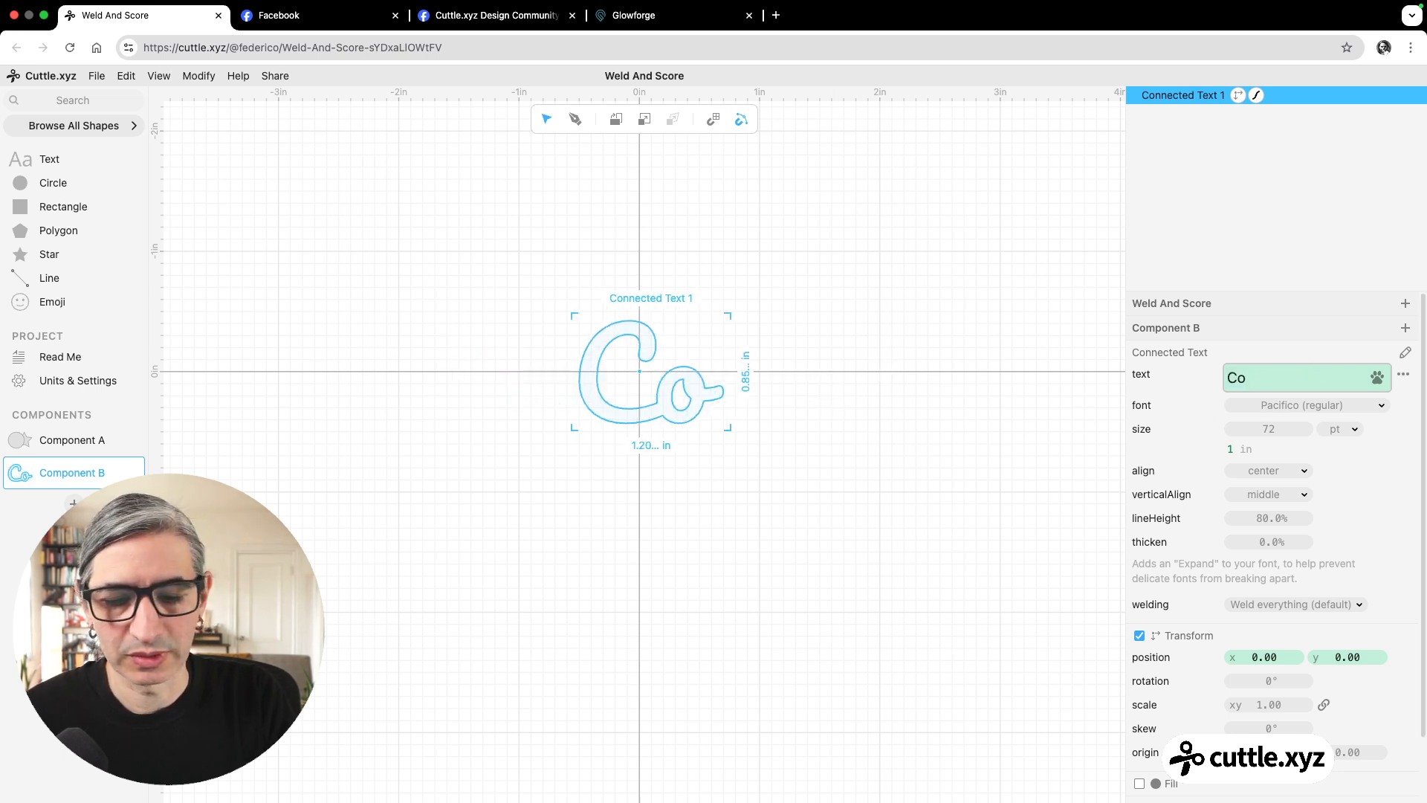
text(nnected)
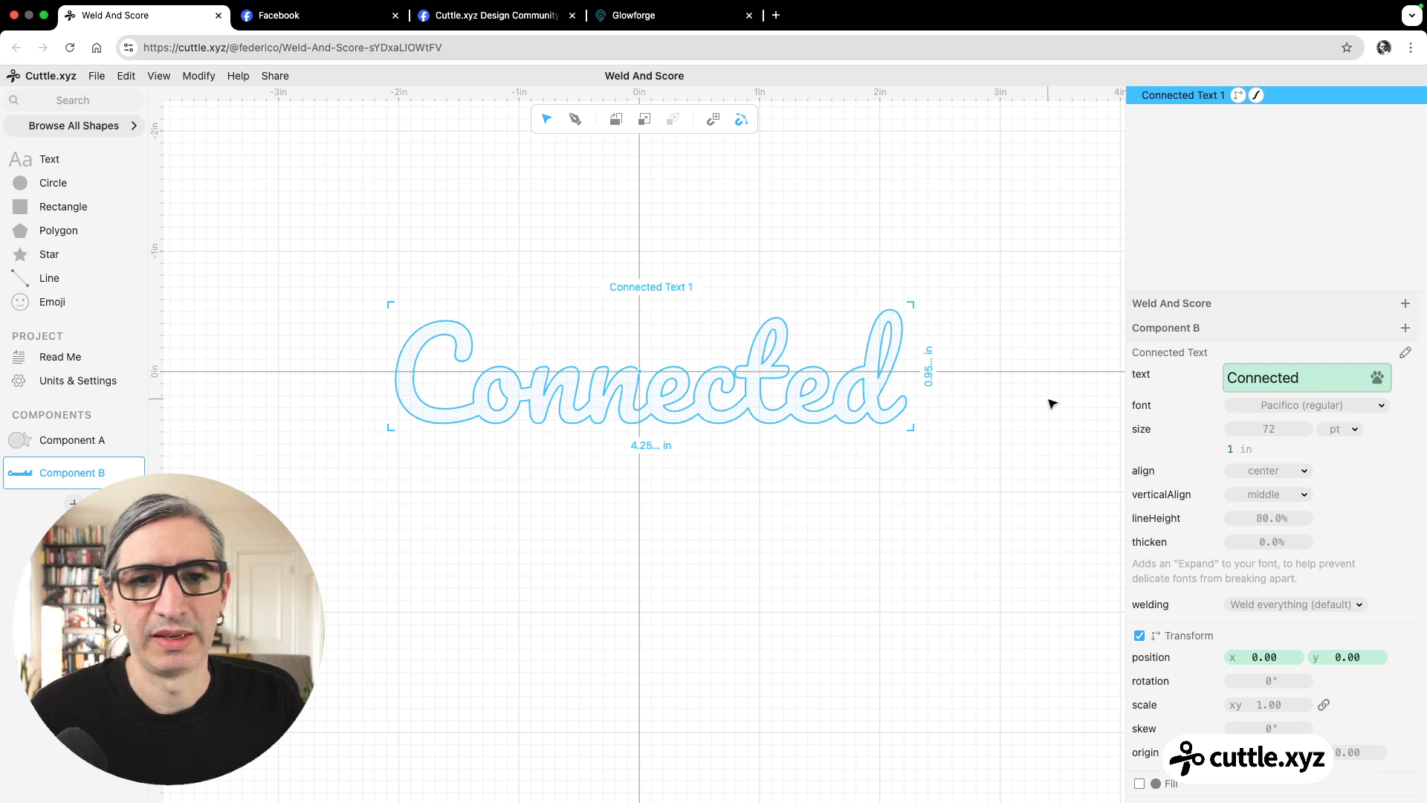
click(984, 464)
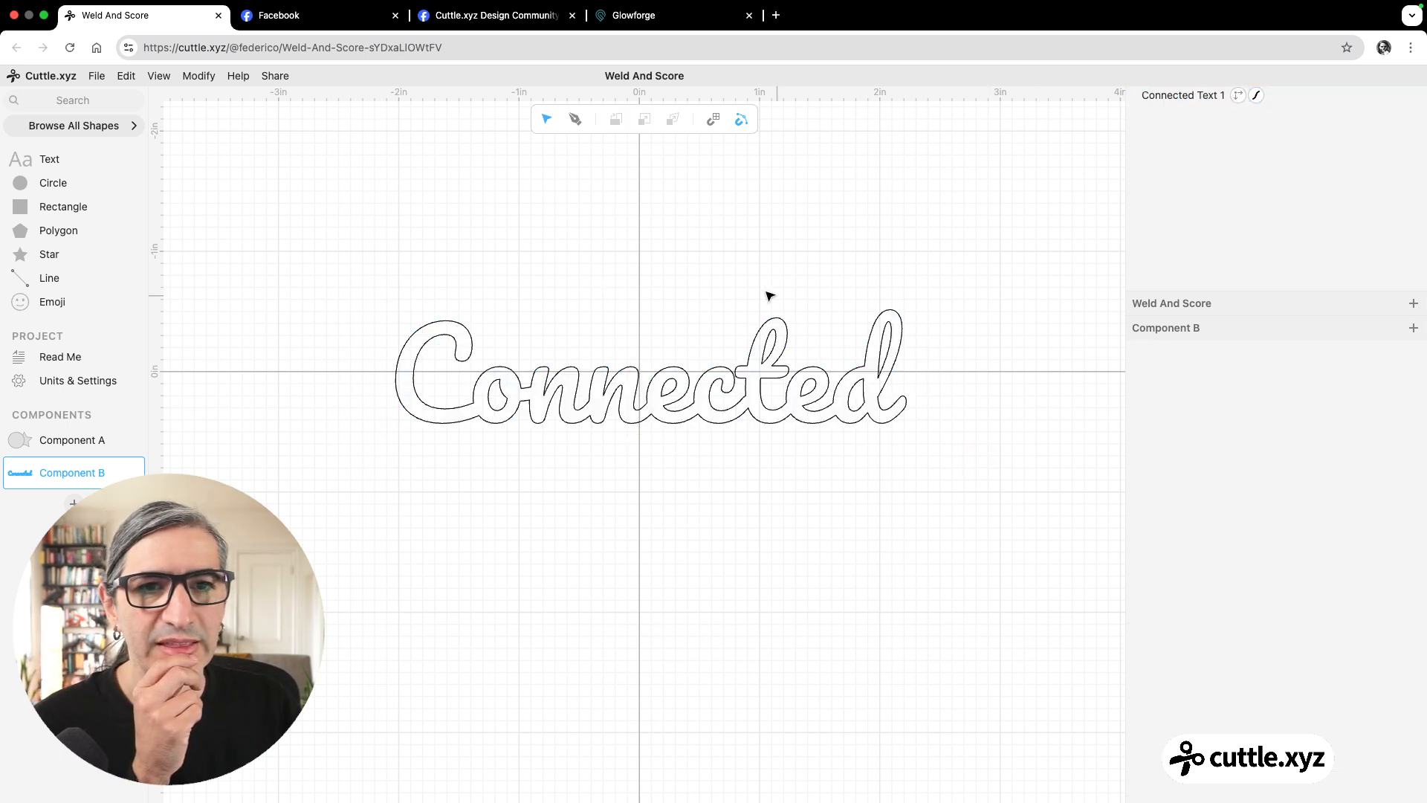
Set the connected text's welding option to Weld nothing.
drag(613, 238, 736, 423)
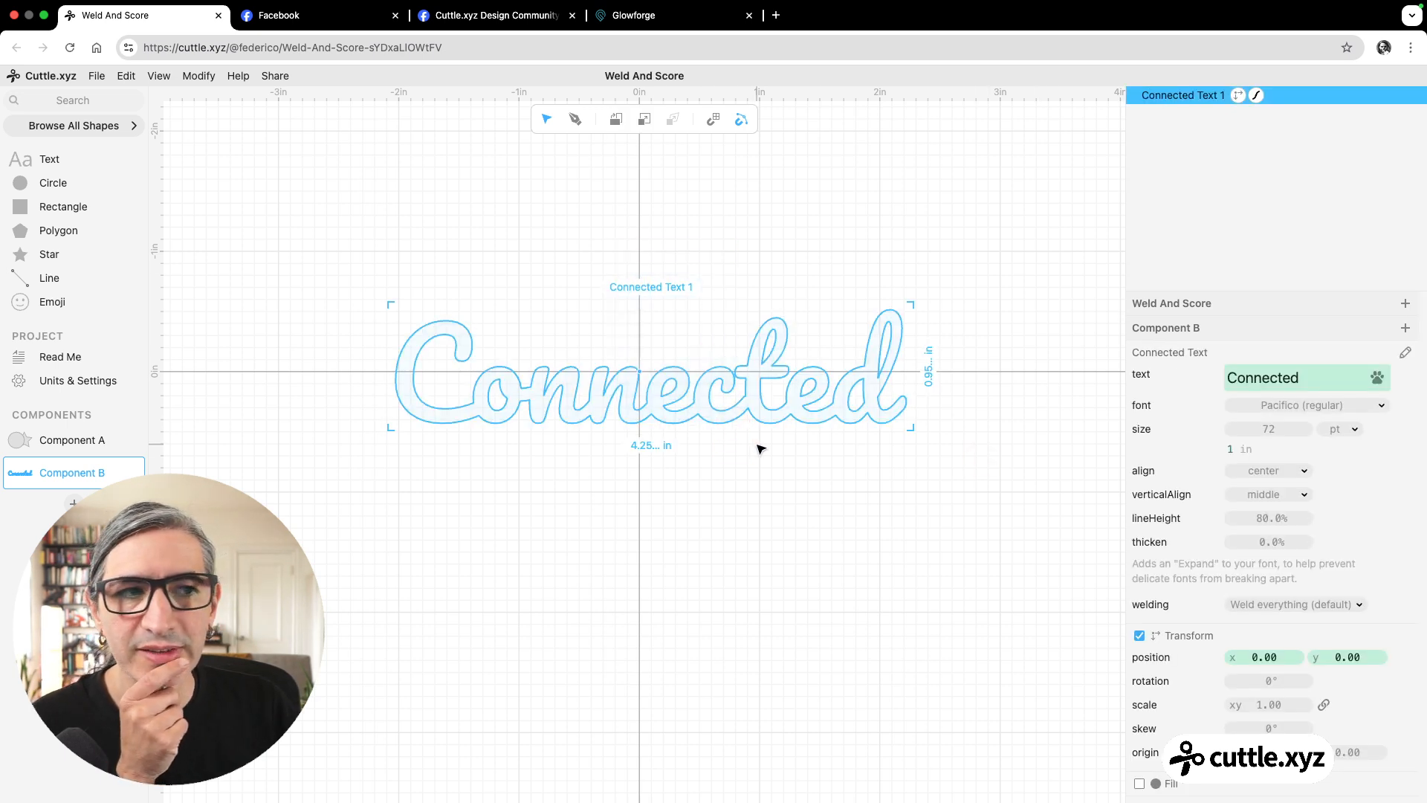
click(1305, 605)
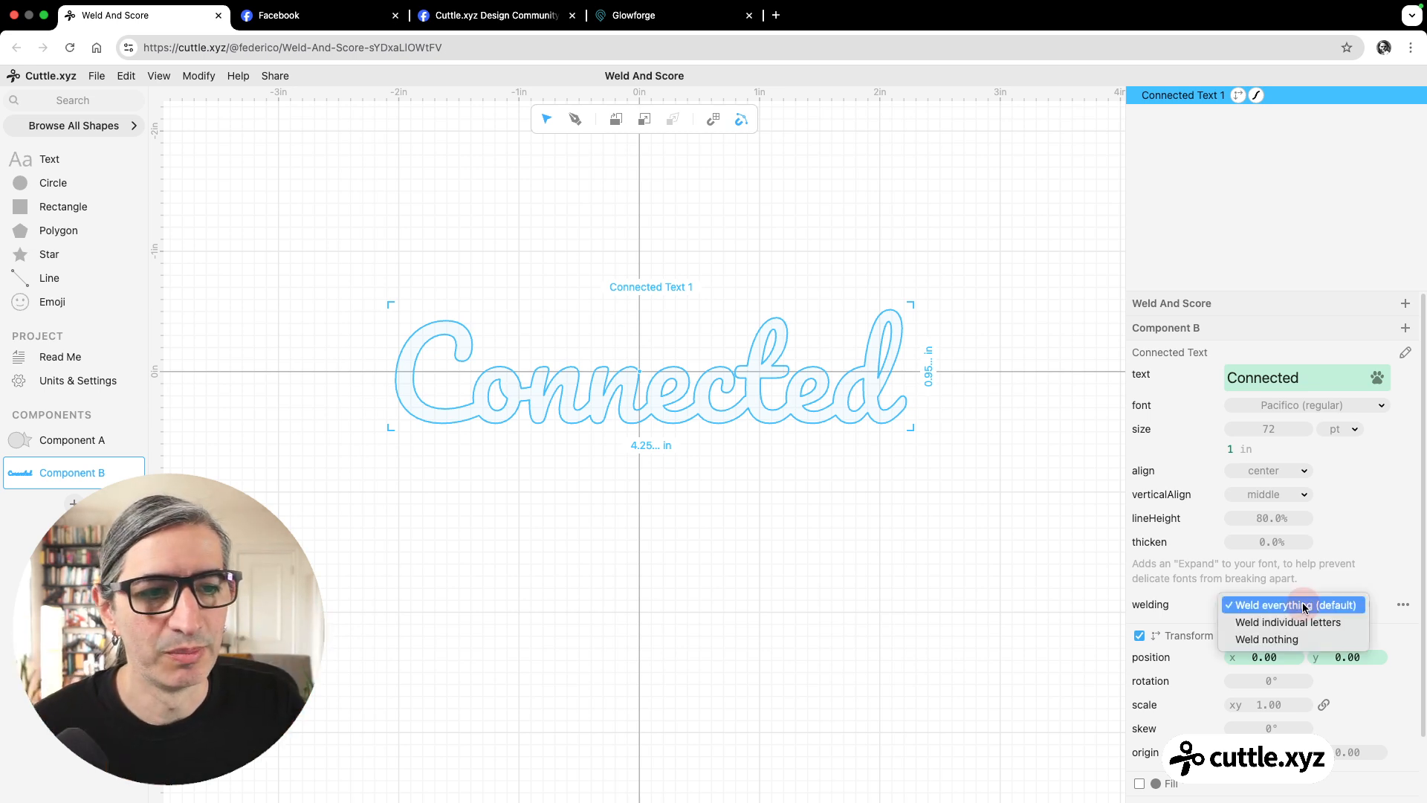
click(1290, 641)
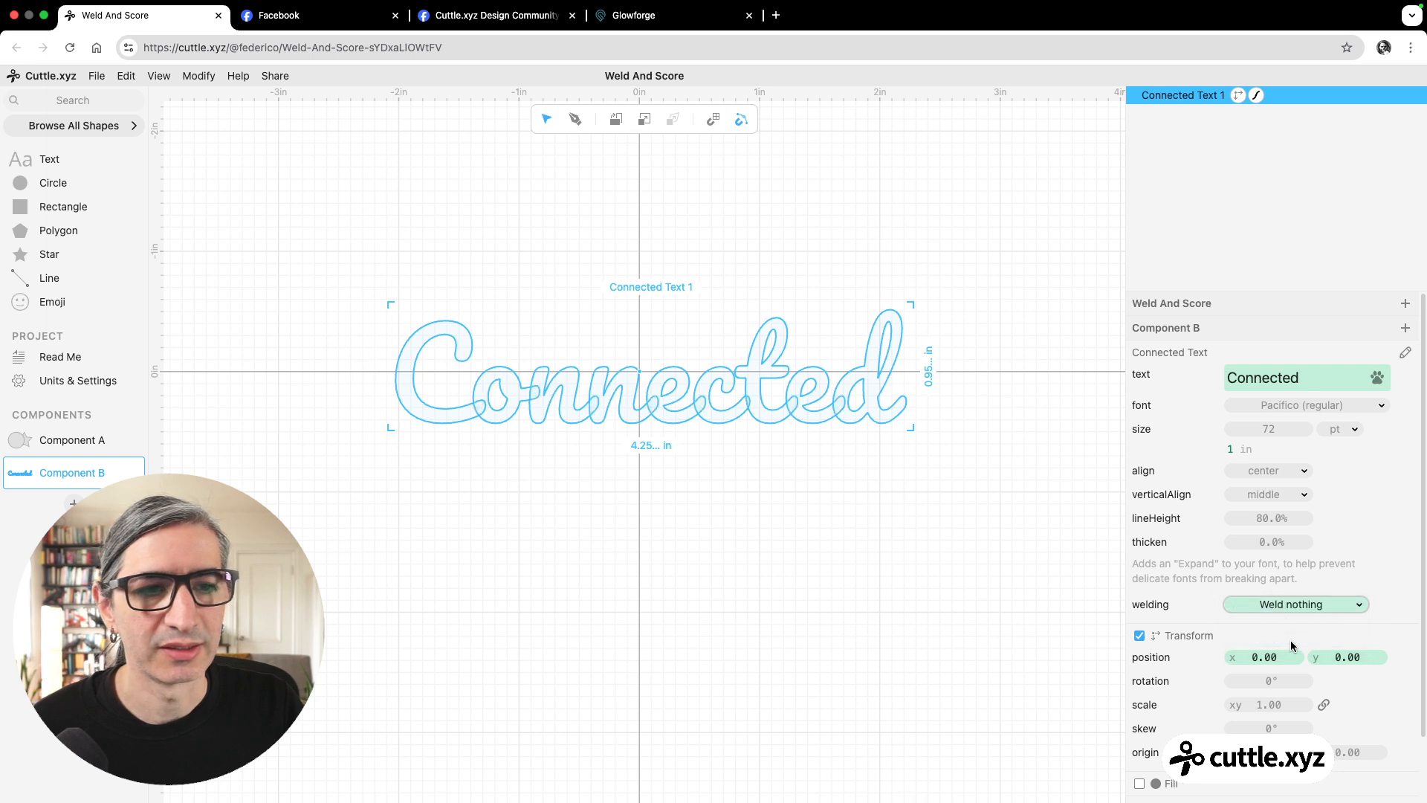
click(854, 558)
Apply the Weld And Score modifier to the unwelded connected text.
scroll(732, 516, up, 2)
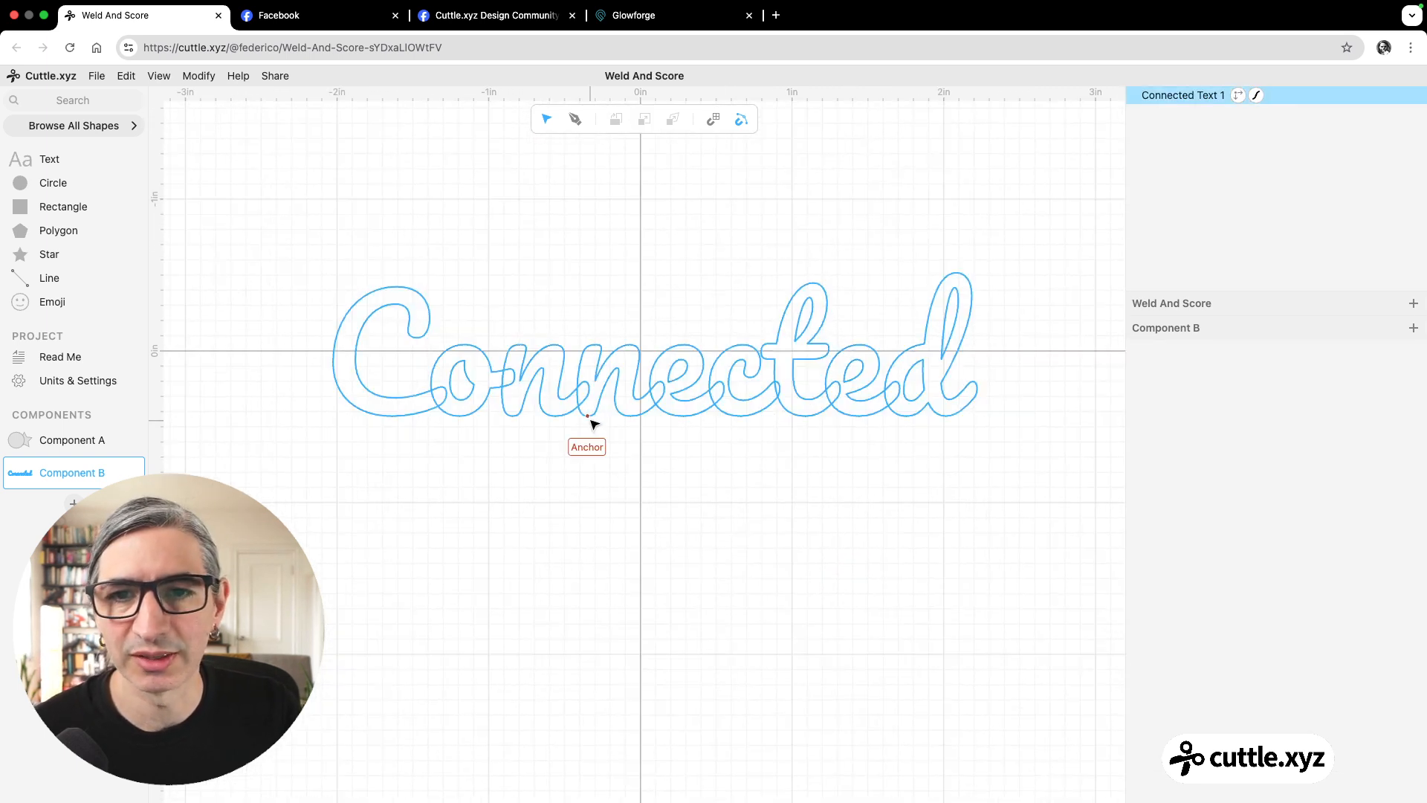
scroll(595, 427, up, 2)
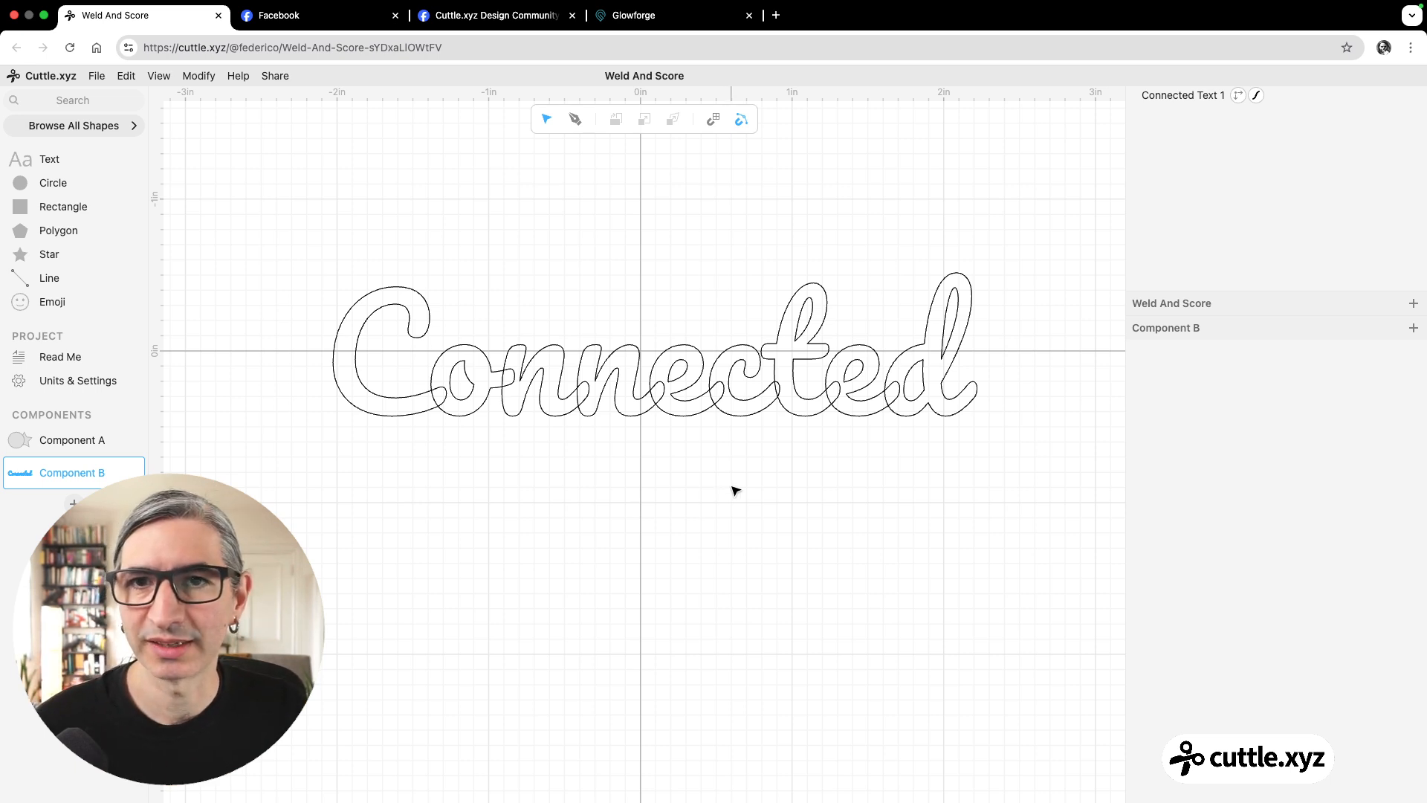
drag(733, 484, 726, 487)
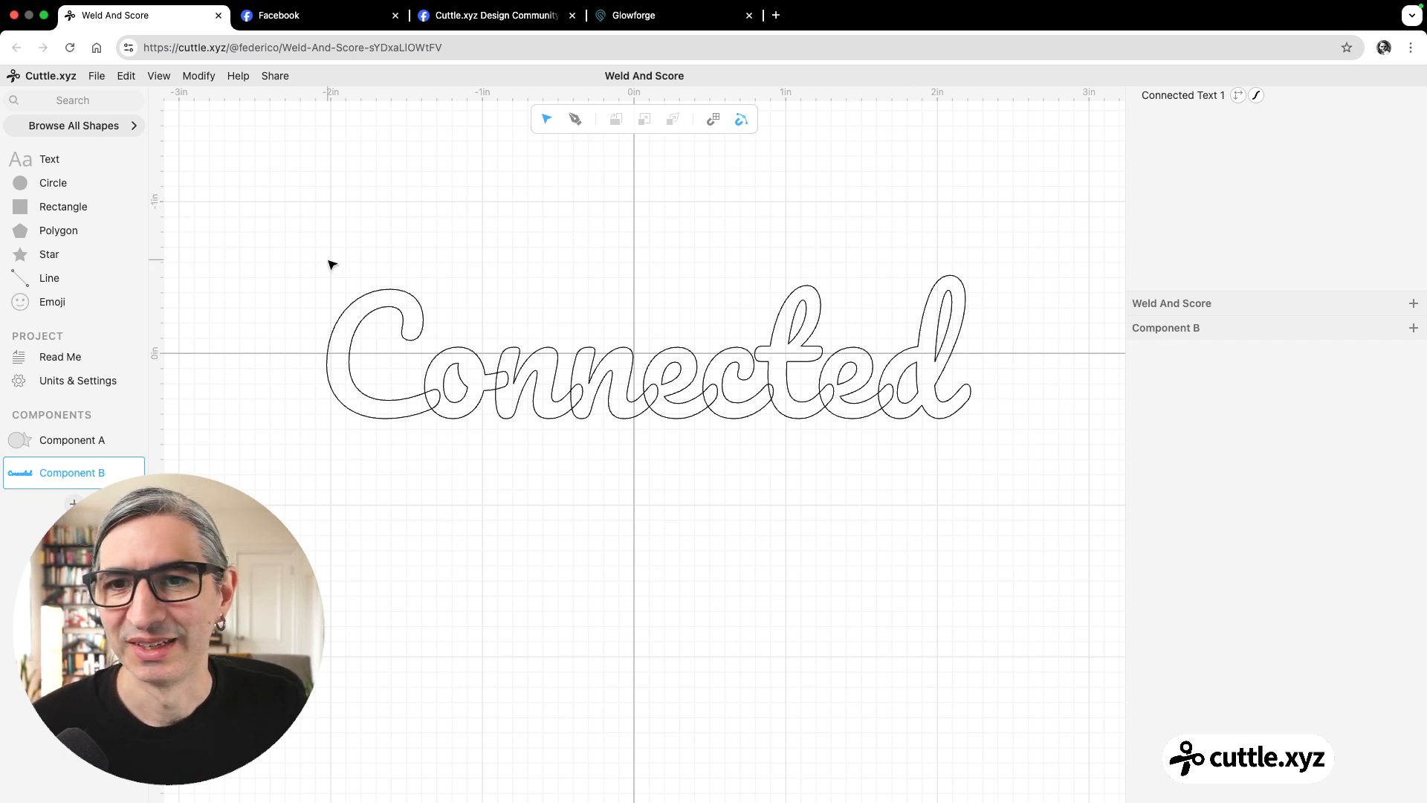
drag(332, 264, 919, 447)
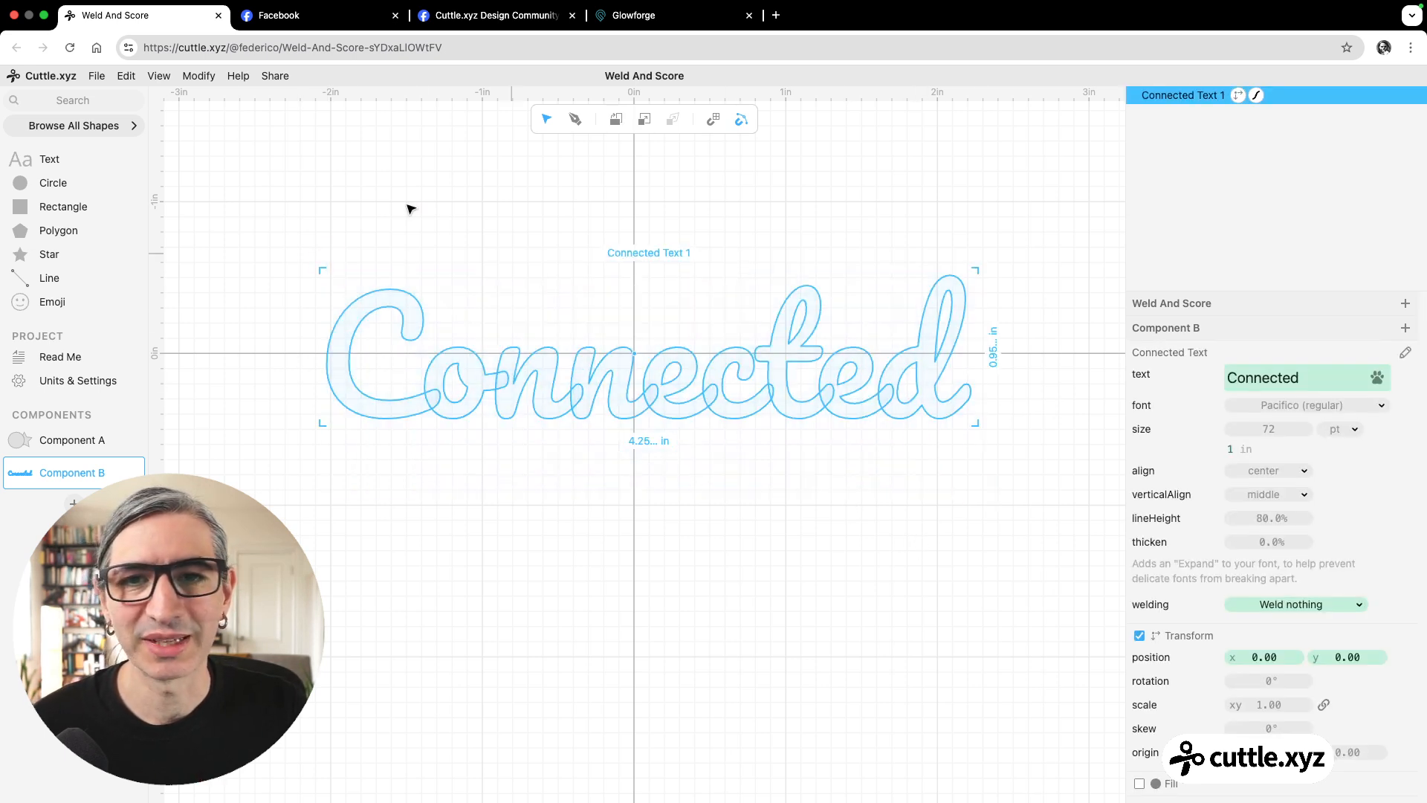
click(198, 77)
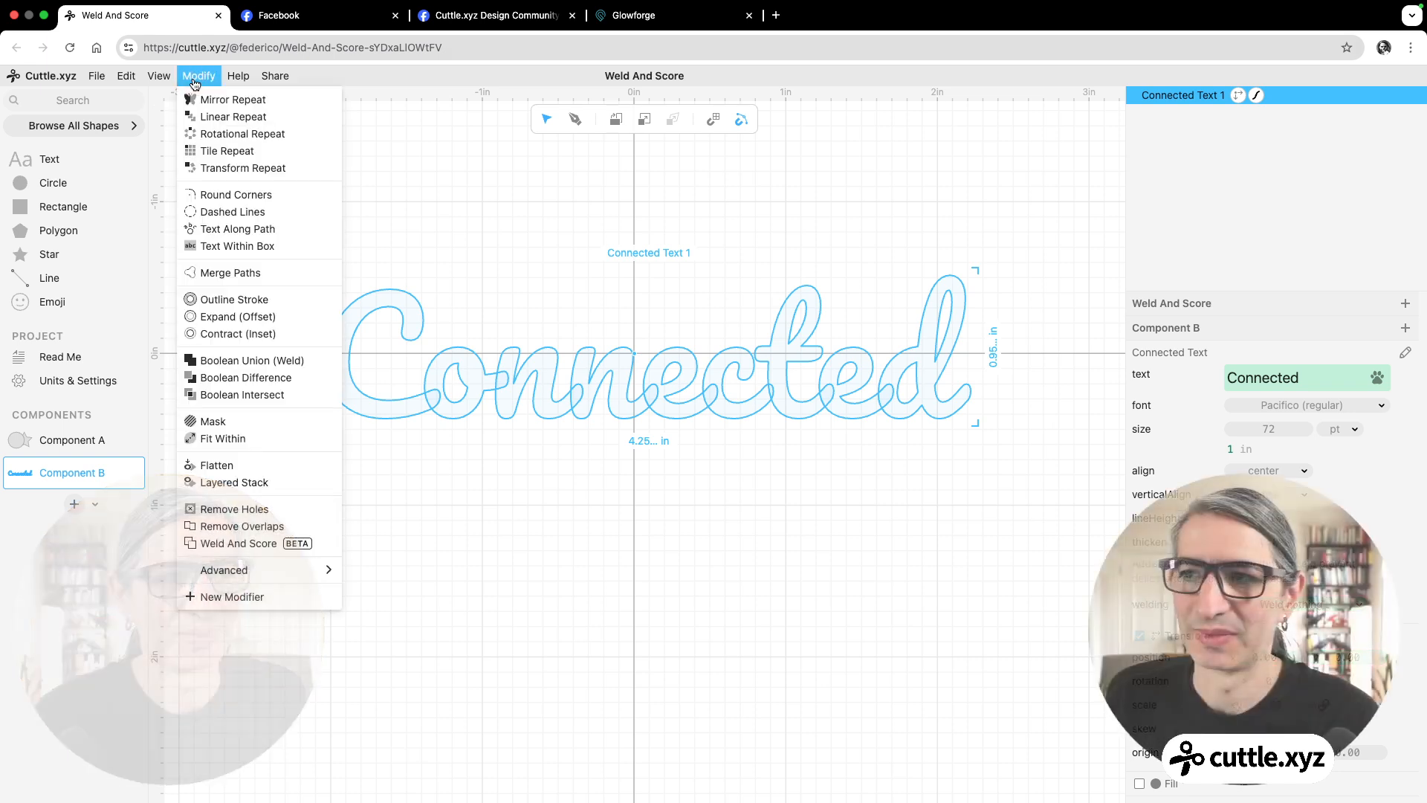
click(233, 546)
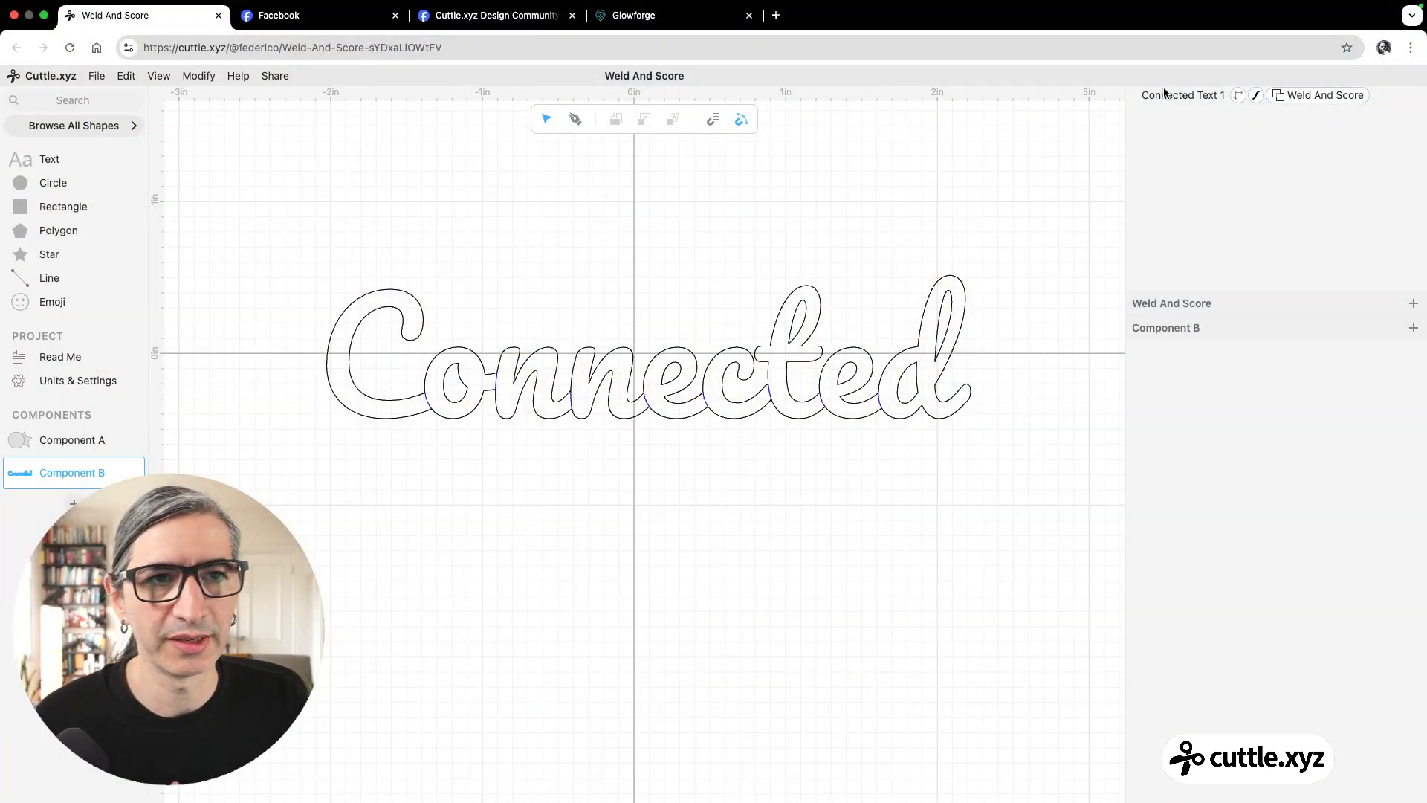
Try the Over the Rainbow font on the Weld And Score text and replace it with Inter.
click(1165, 93)
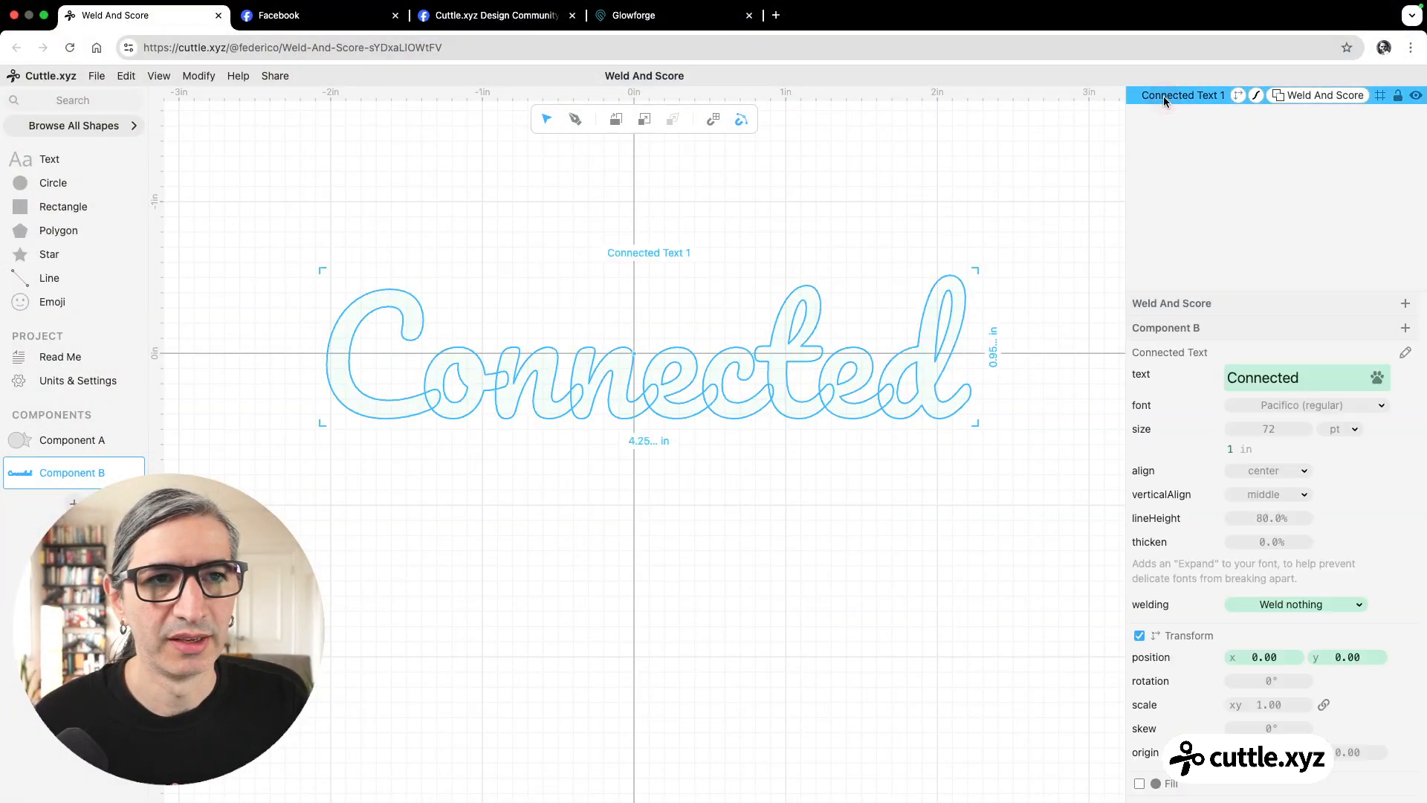
click(1307, 404)
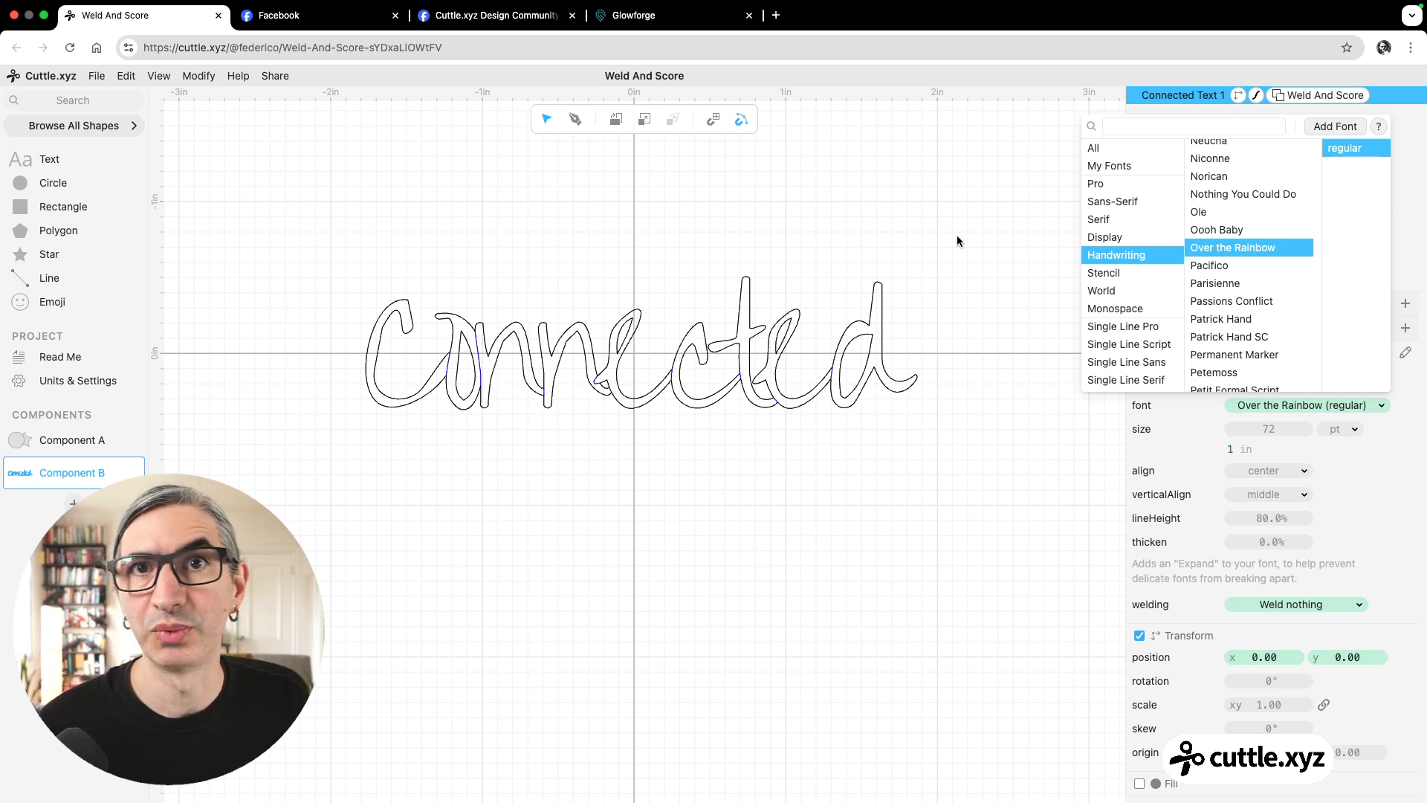
click(1191, 121)
text(i)
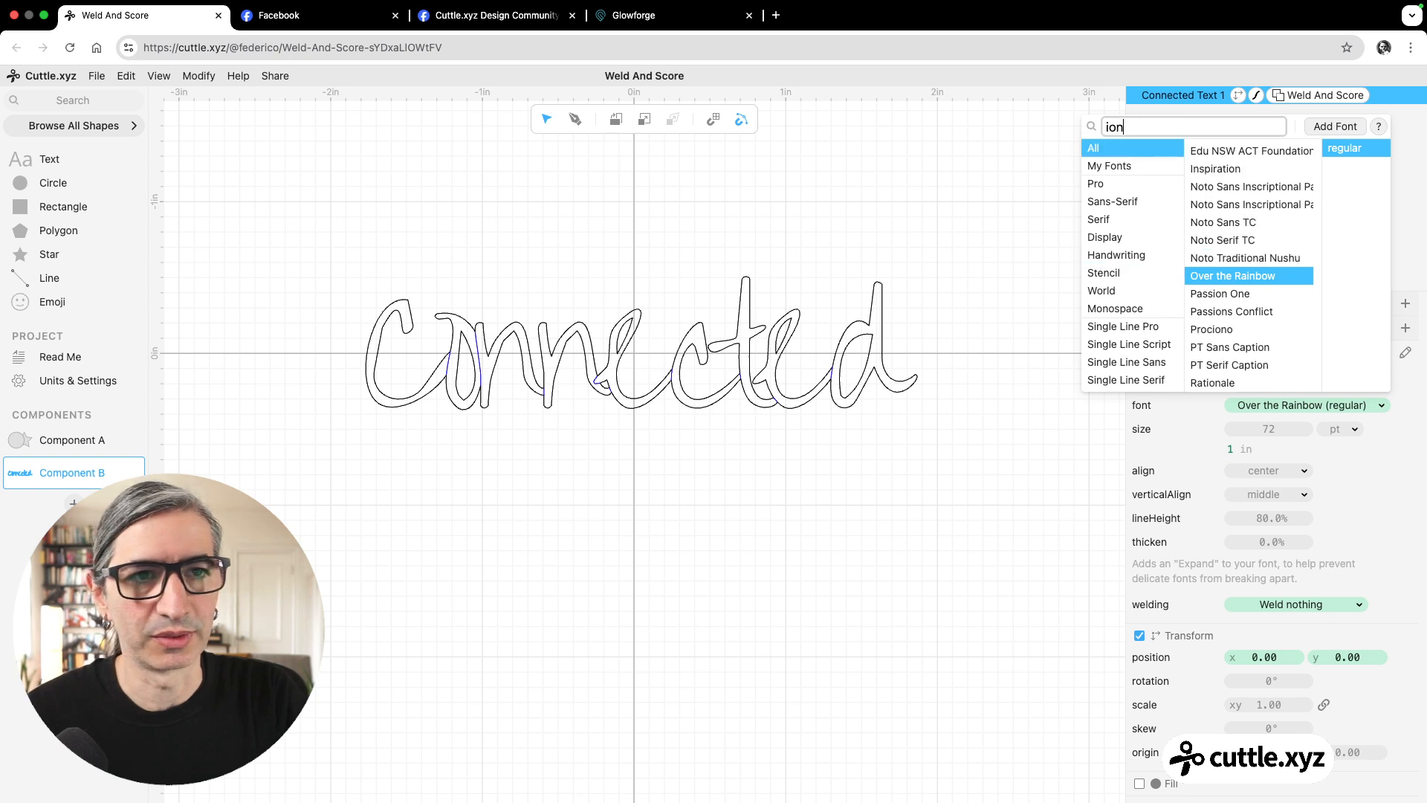
text(nter)
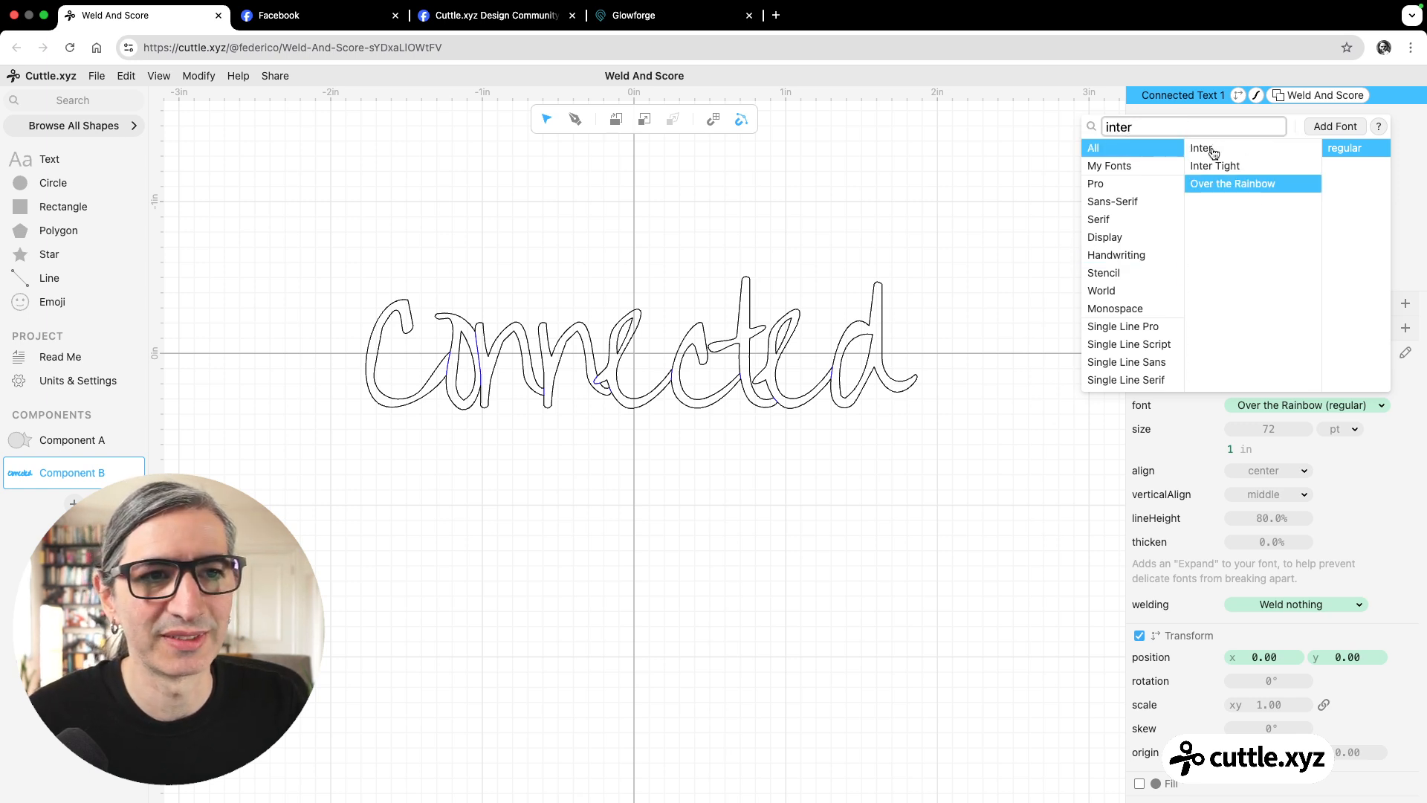
click(1212, 149)
click(1058, 449)
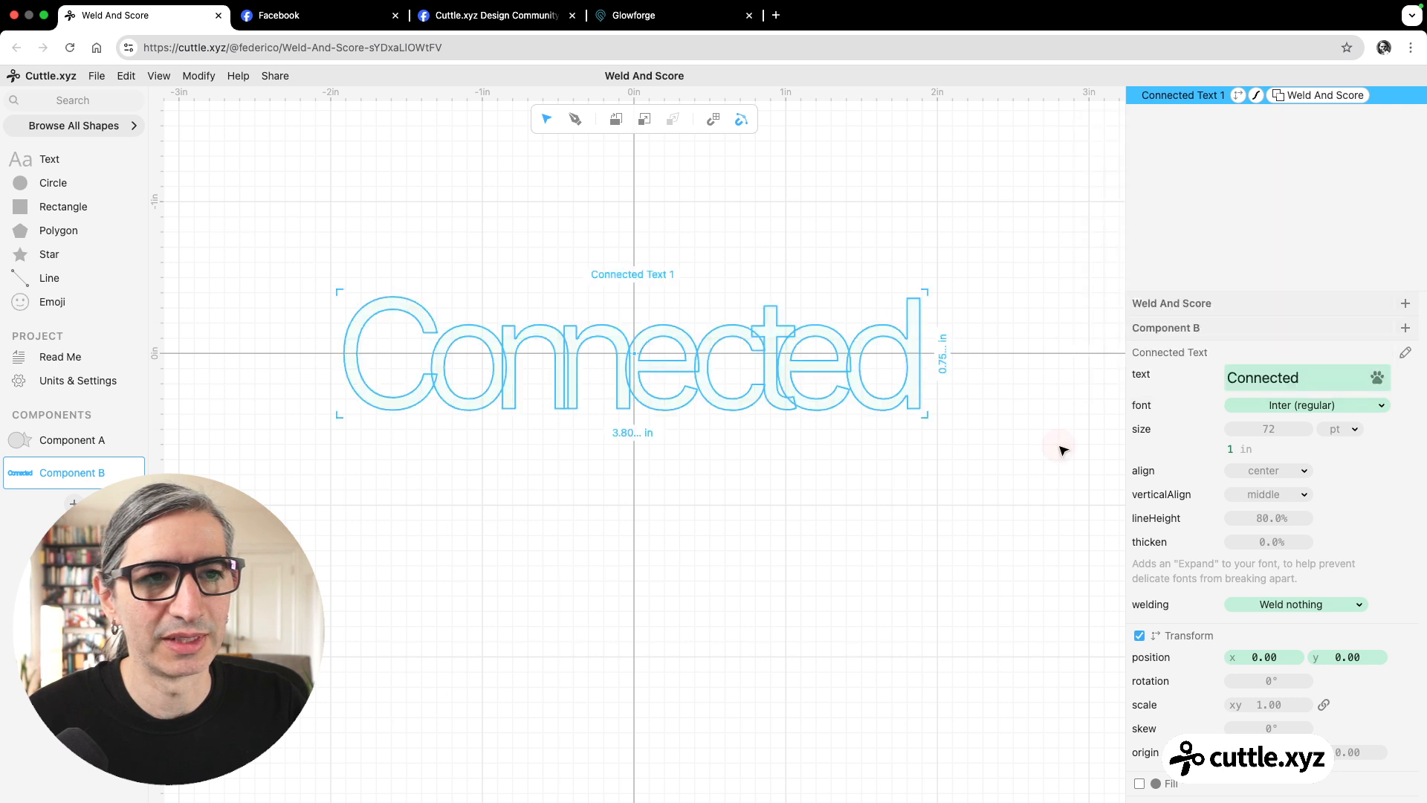
Set the weight of the text's Inter font to 800.
click(1334, 403)
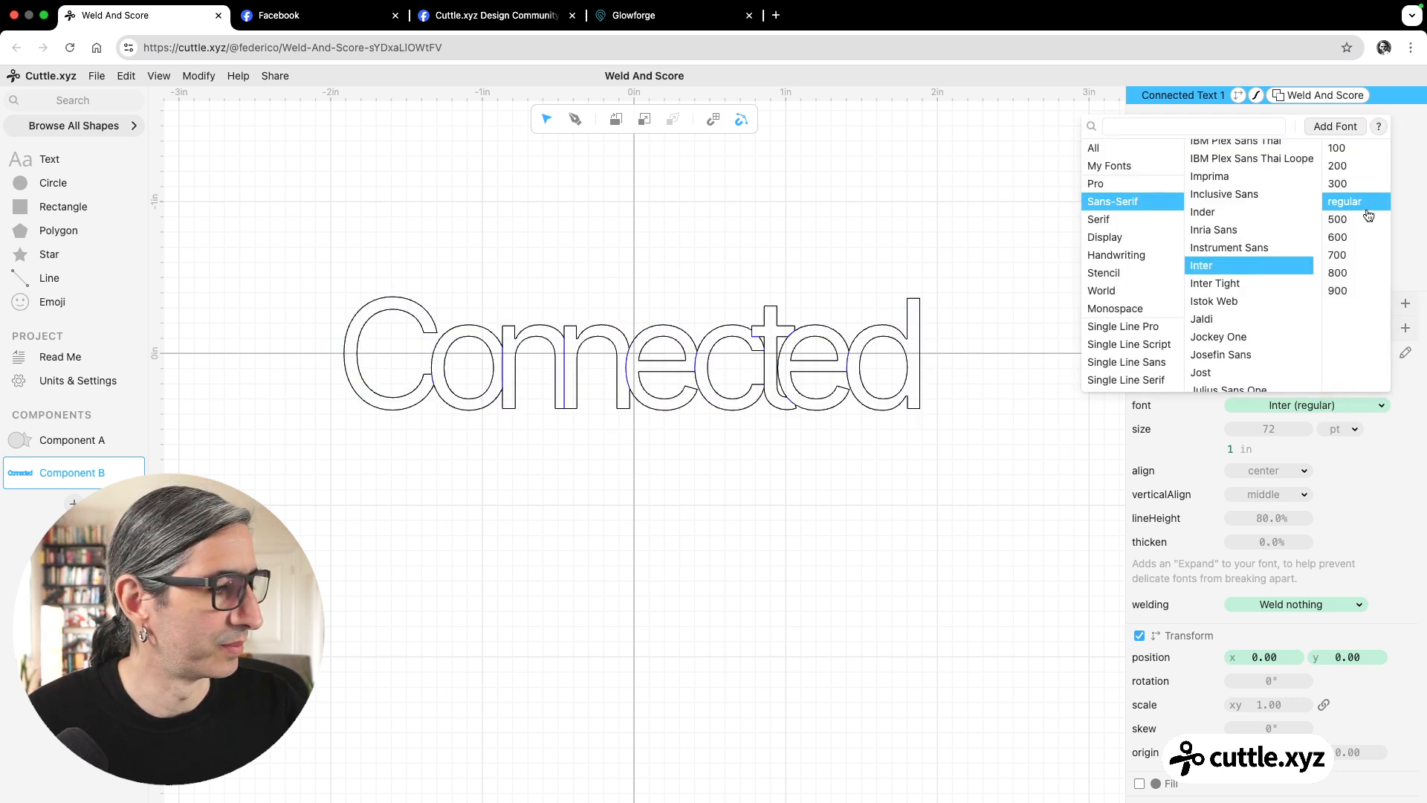
click(1340, 273)
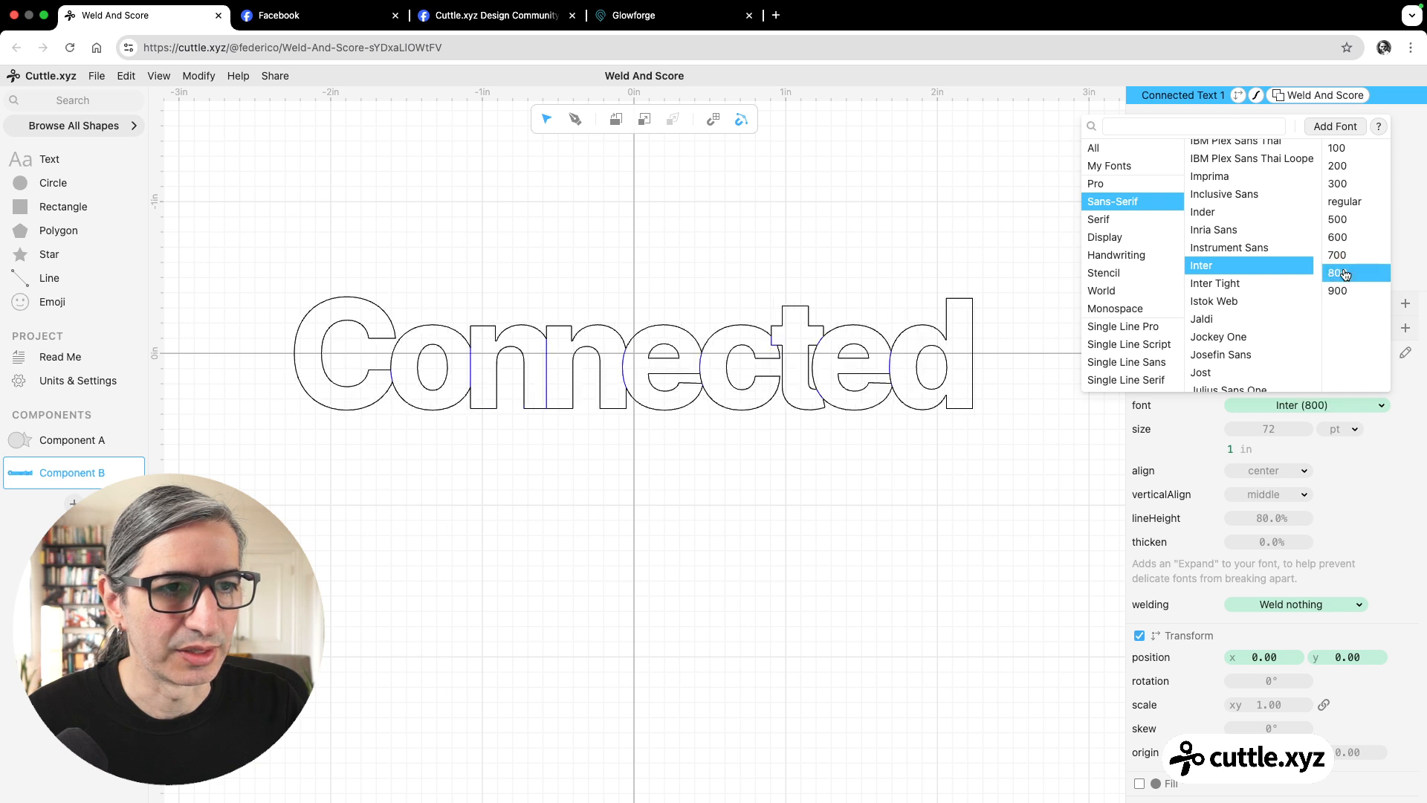
click(1029, 405)
click(1027, 404)
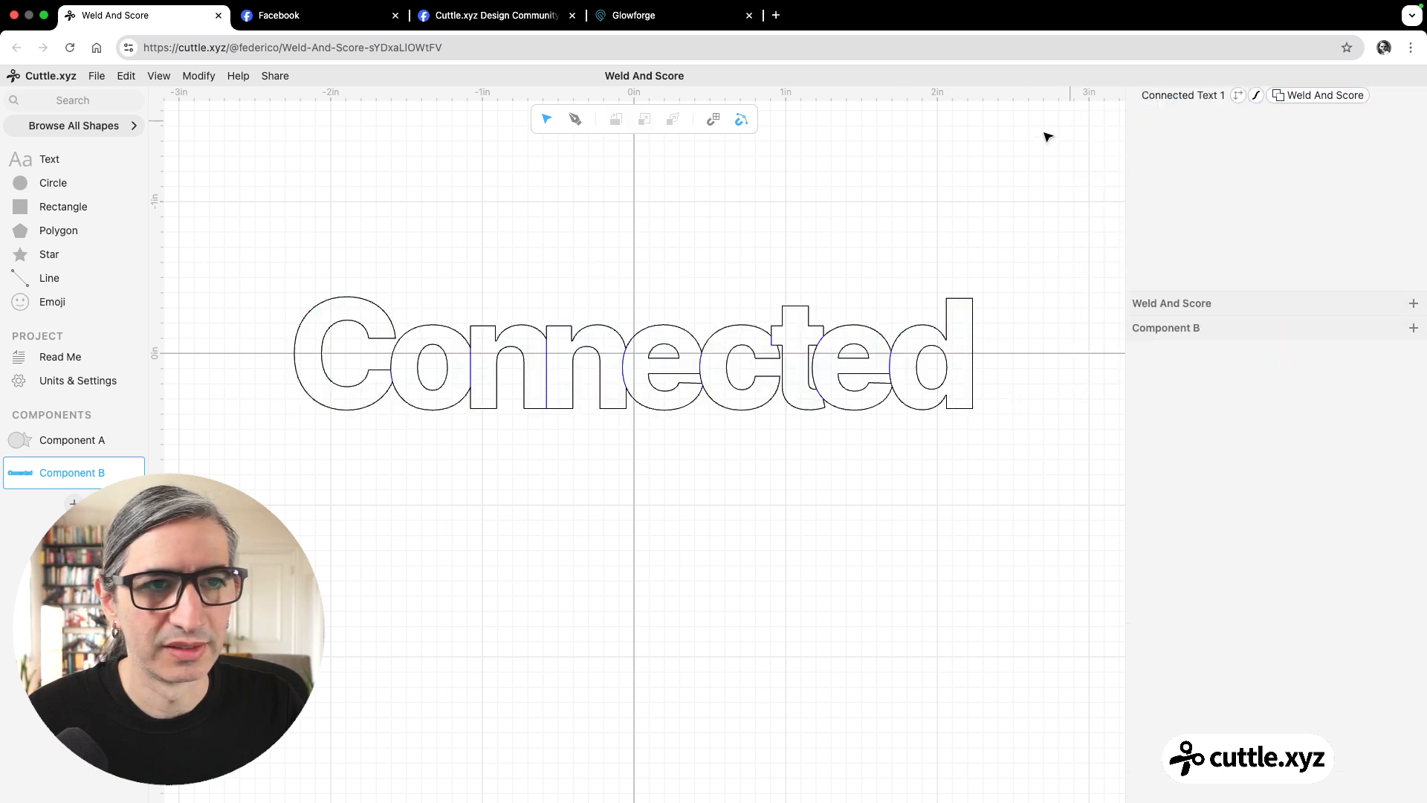
Replace the wording of the connected text with "Inter".
drag(1046, 136, 875, 327)
double_click(1310, 382)
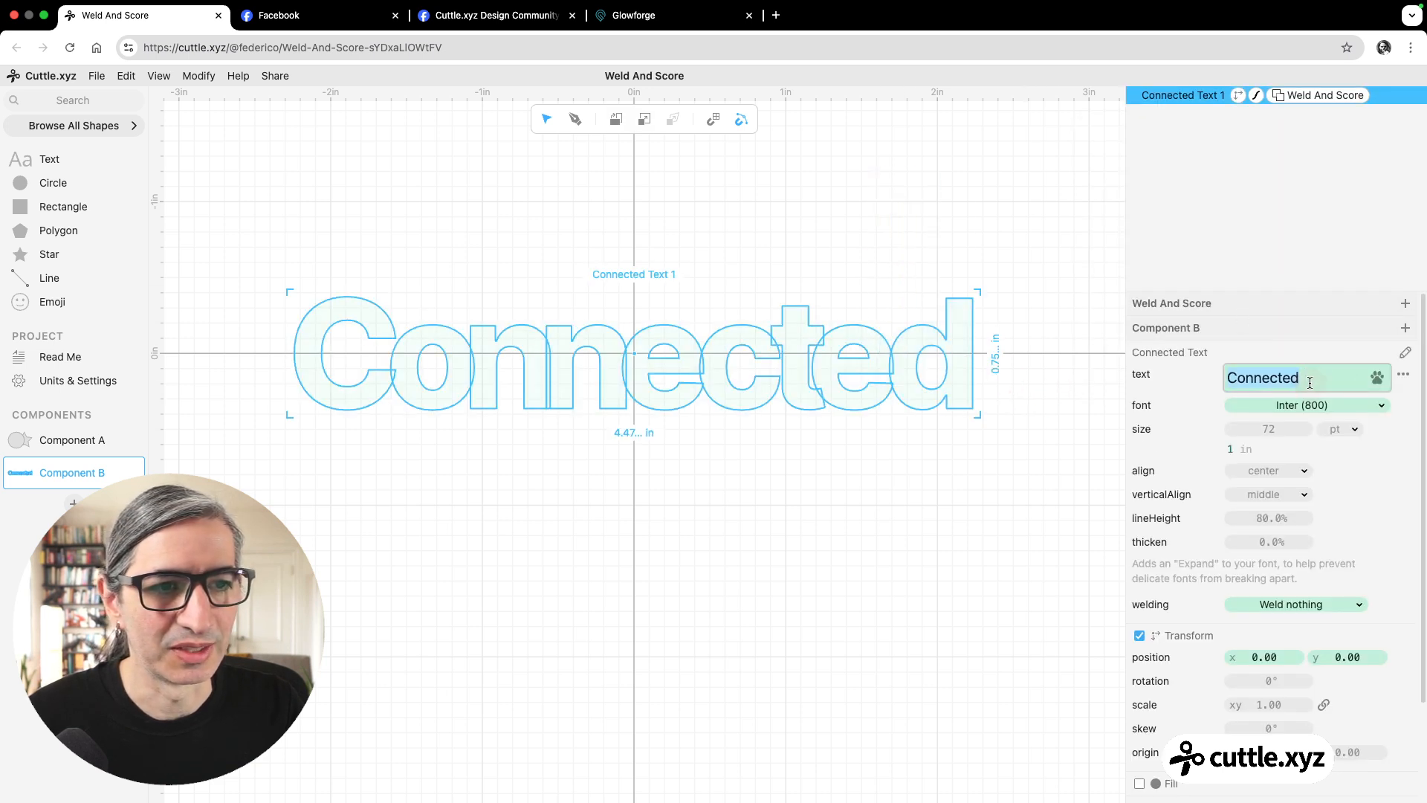
text(In)
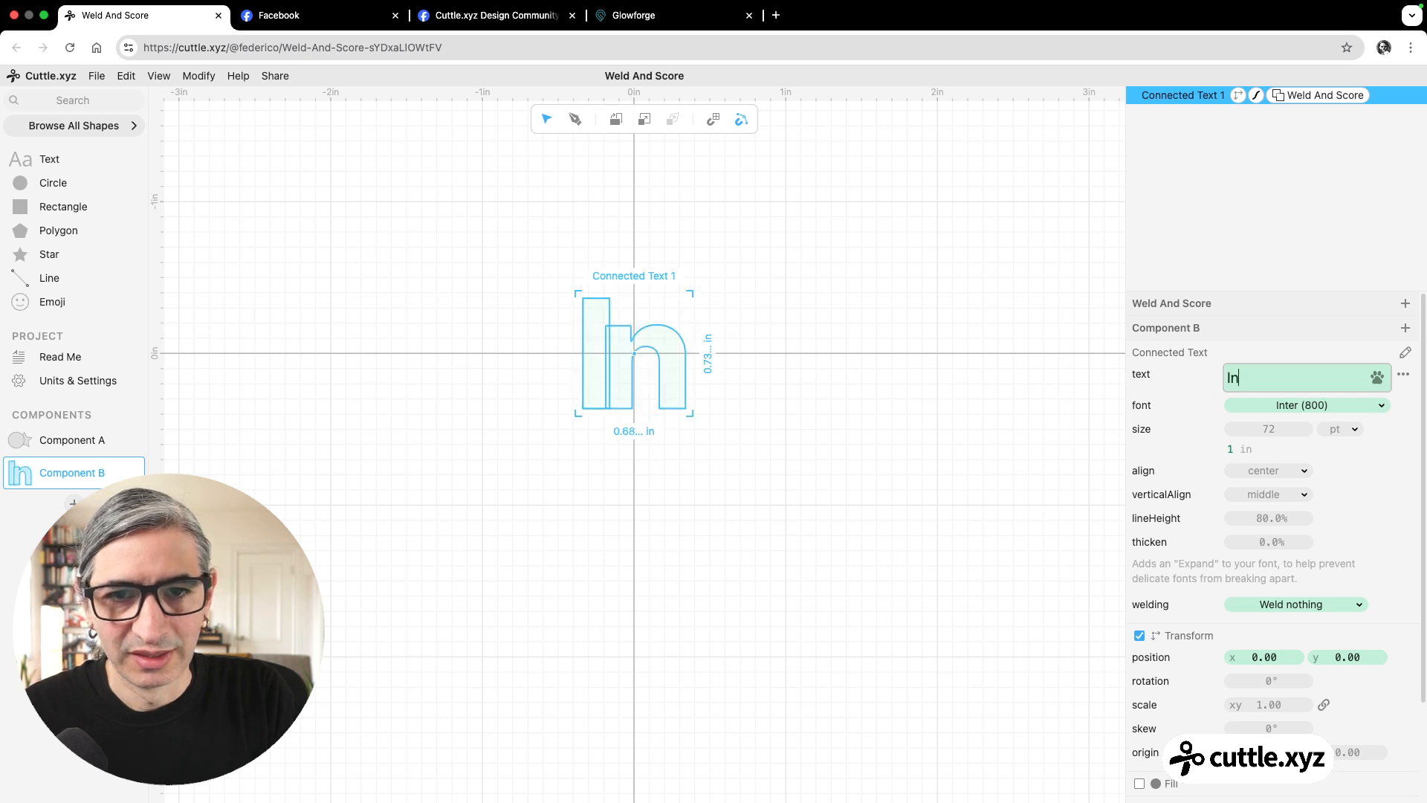
text(ter)
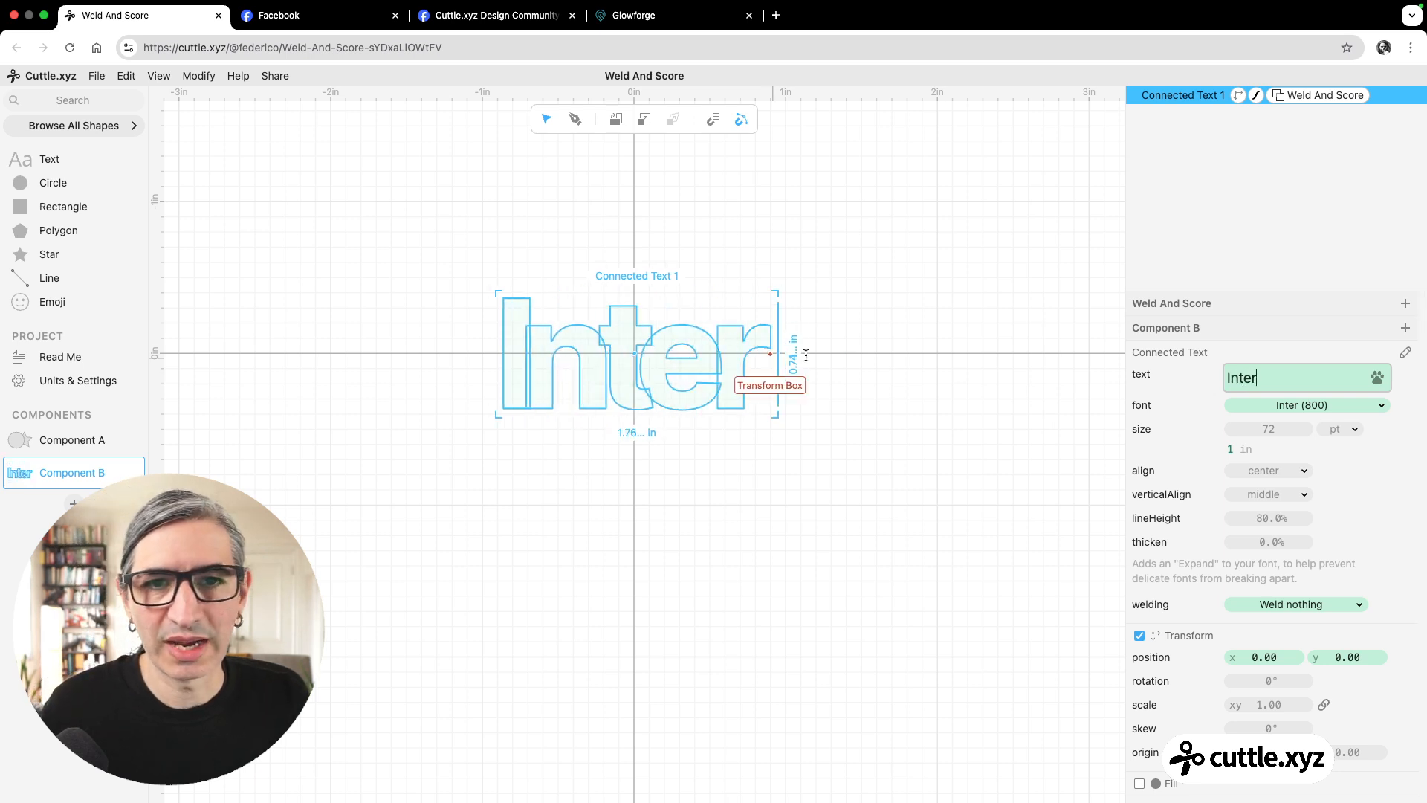
click(949, 342)
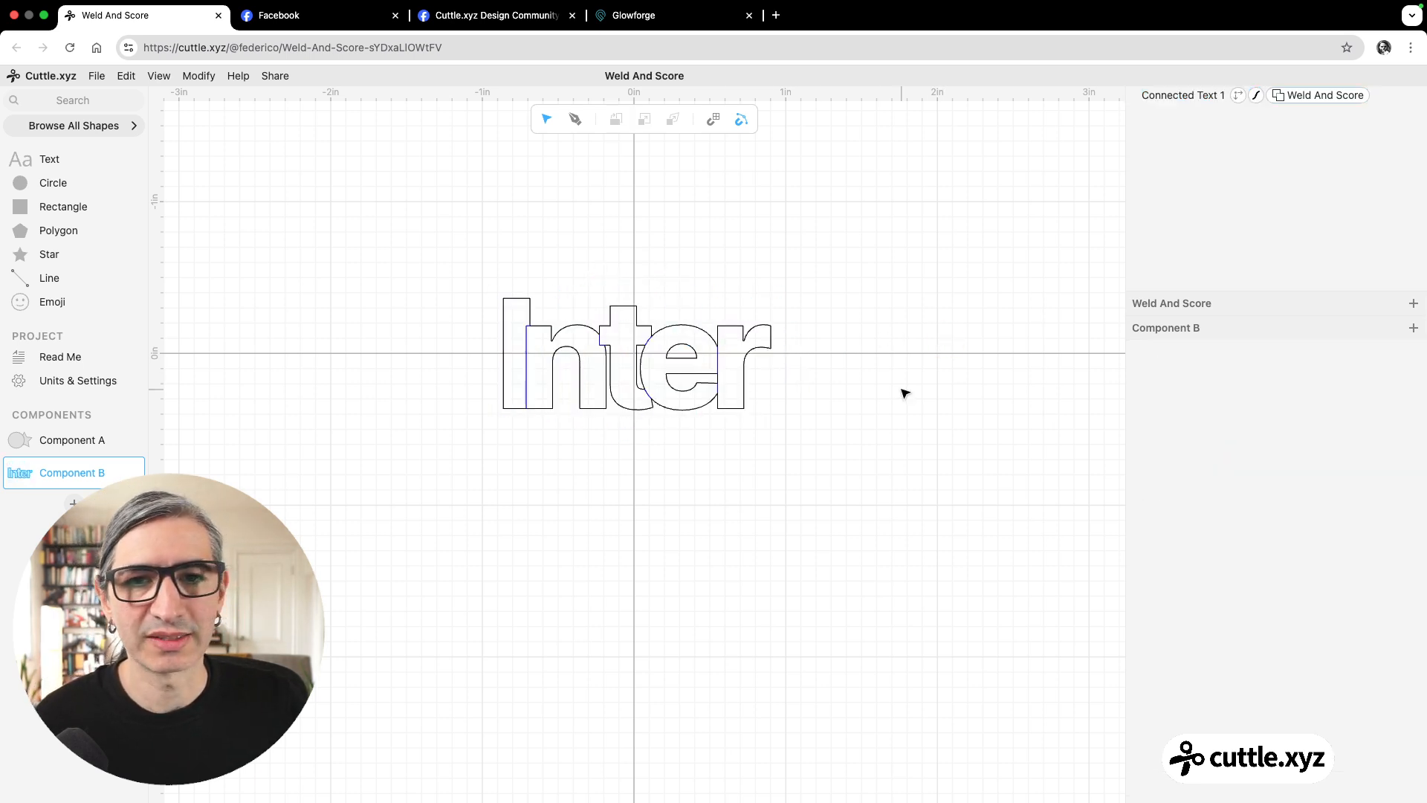
Remove the Weld And Score modifier from the Inter text.
click(1318, 97)
key(Delete)
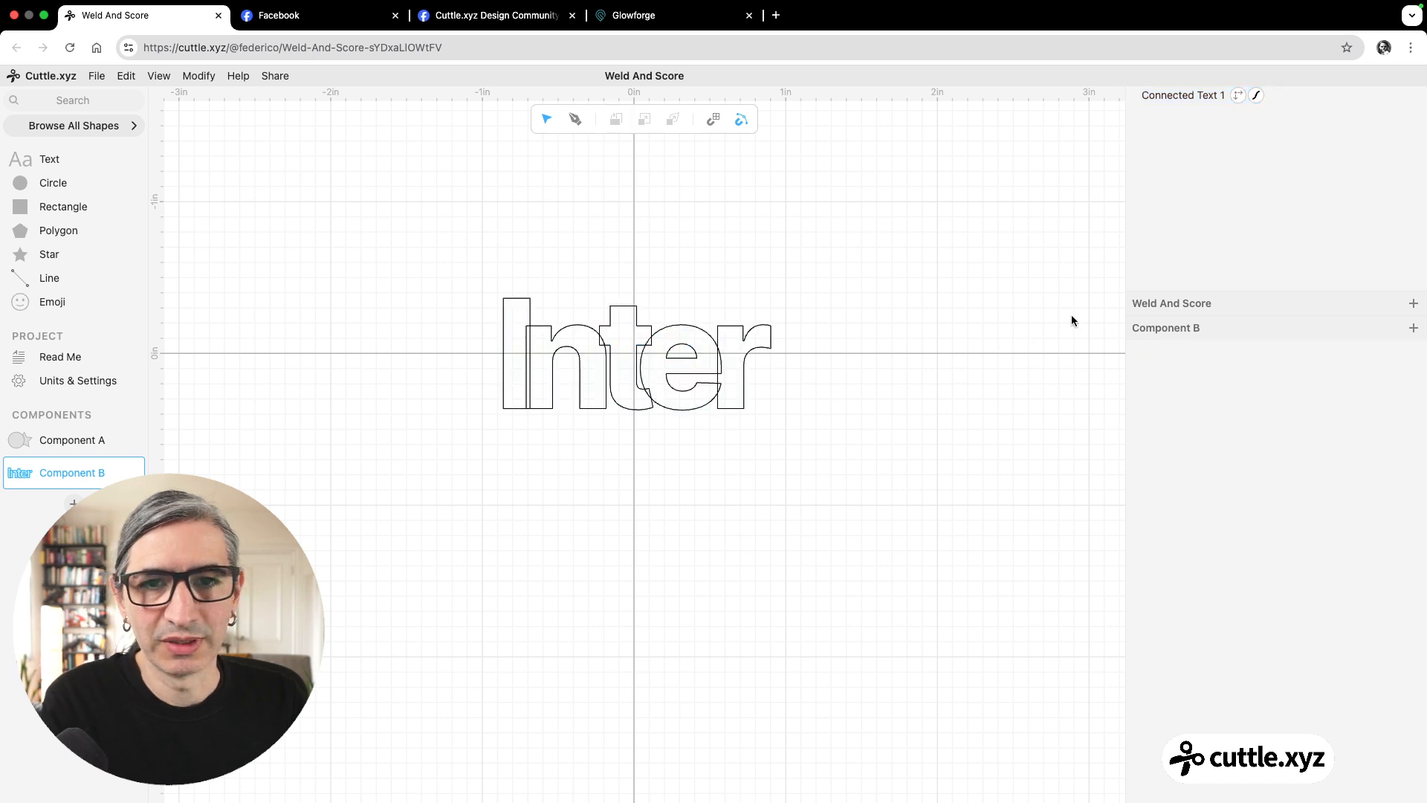
click(951, 386)
Set the Inter text's welding option to Weld everything (default).
click(1204, 95)
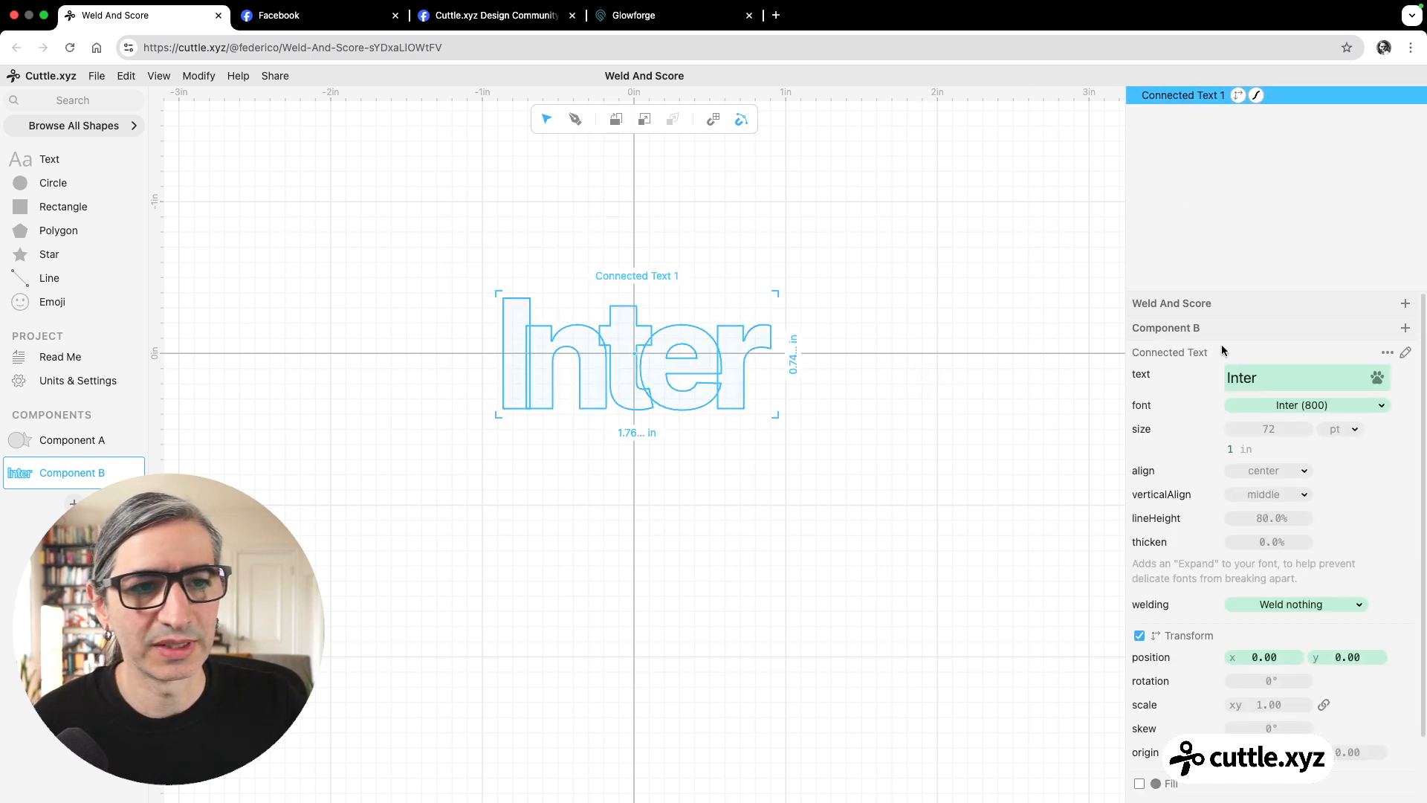
click(1299, 604)
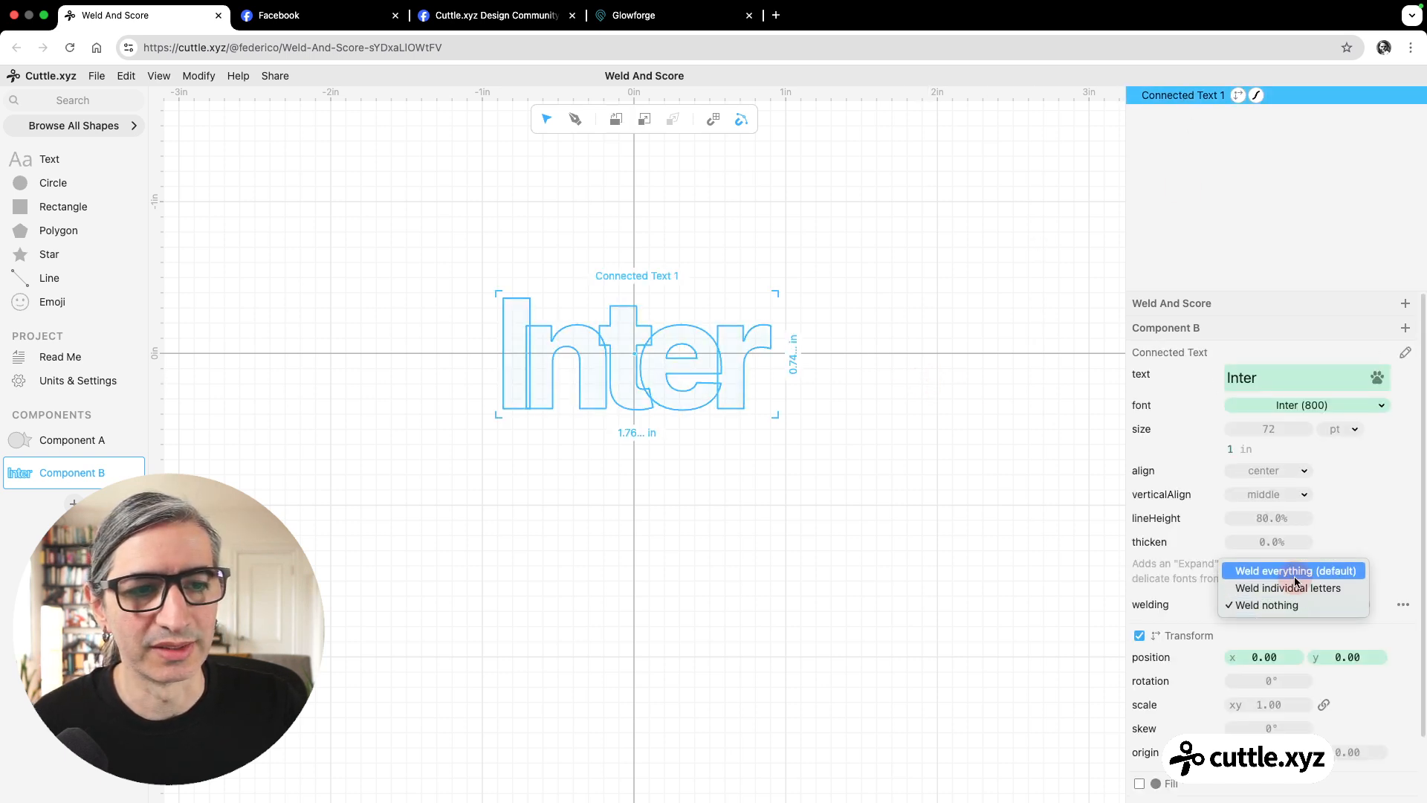
click(1290, 568)
click(637, 494)
scroll(653, 483, up, 3)
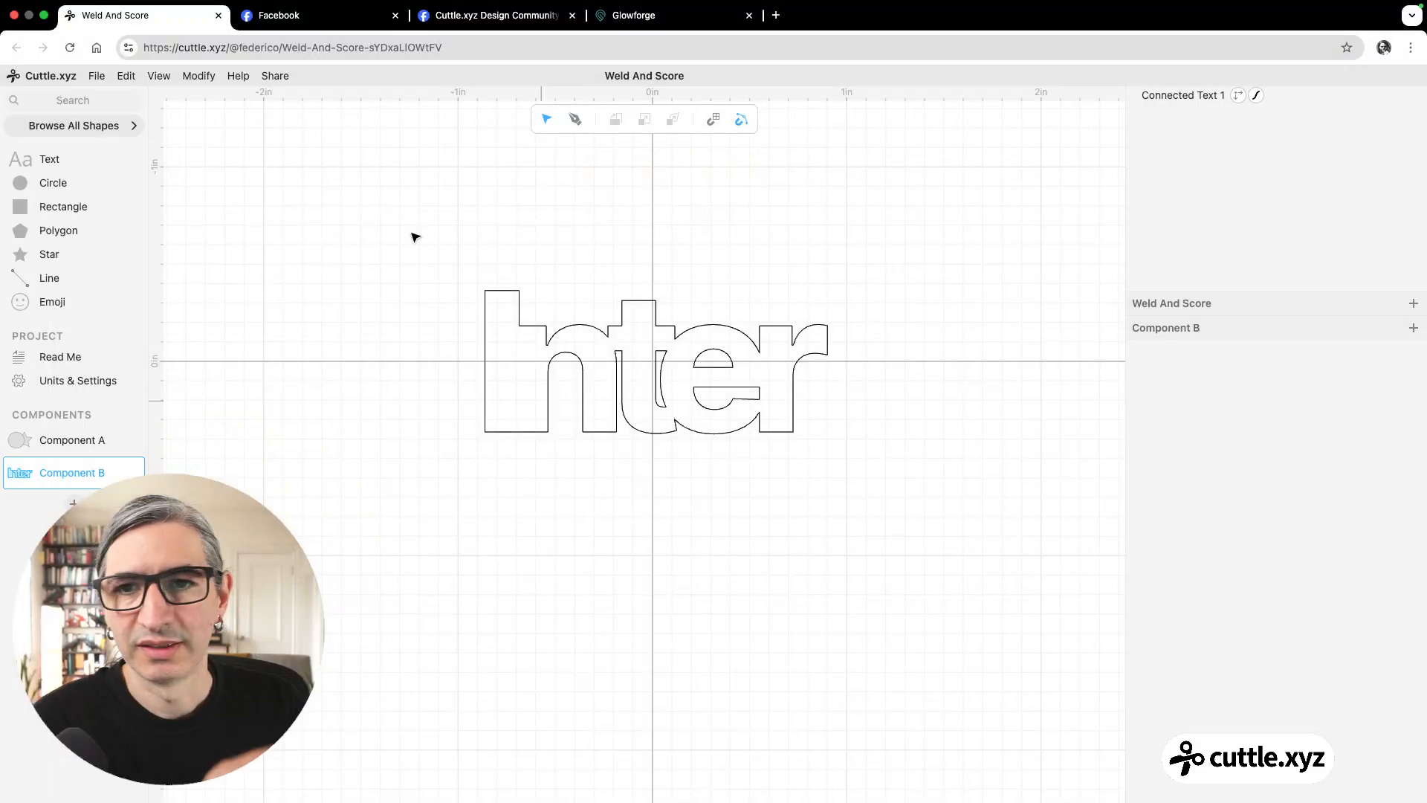
Apply the Weld And Score modifier to the fully welded Inter text.
click(541, 401)
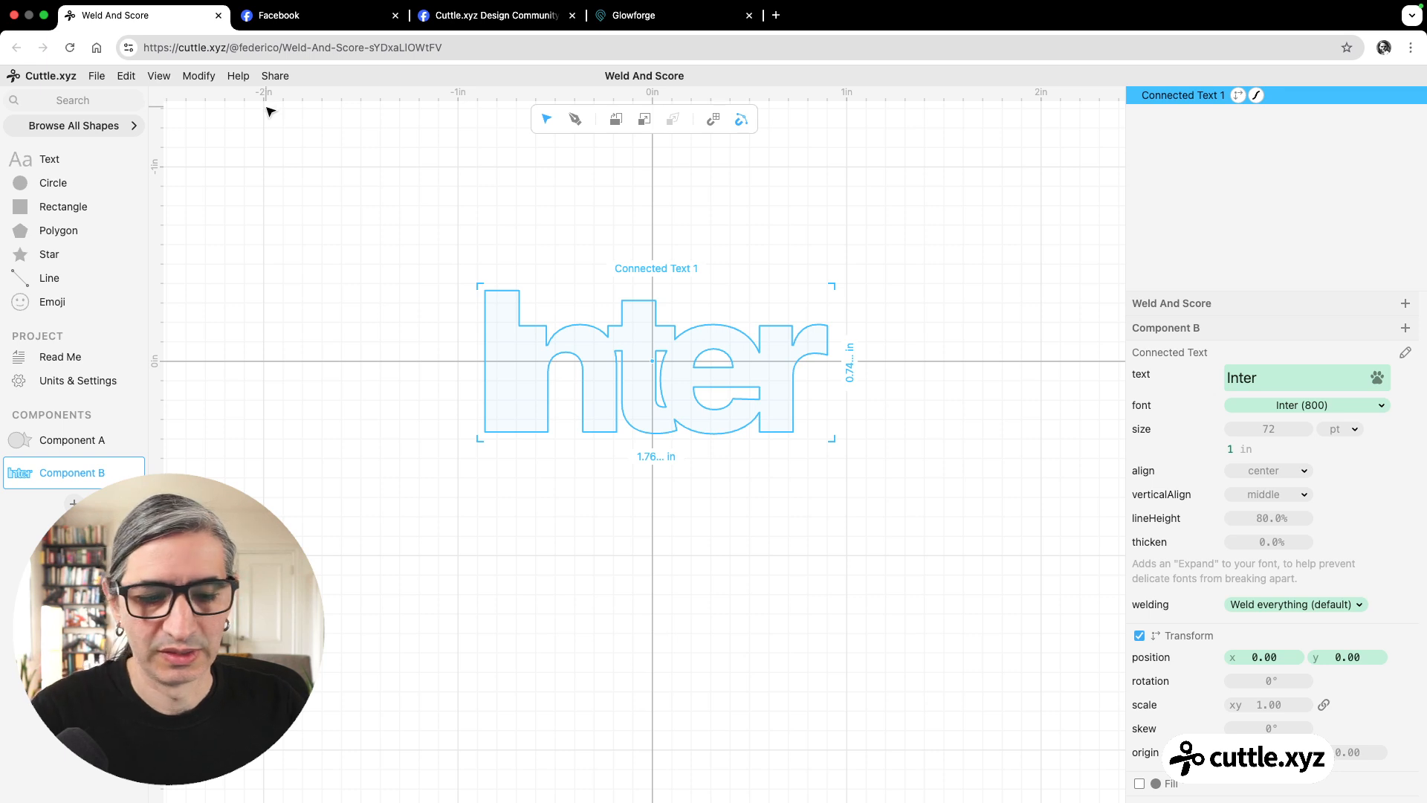
click(199, 75)
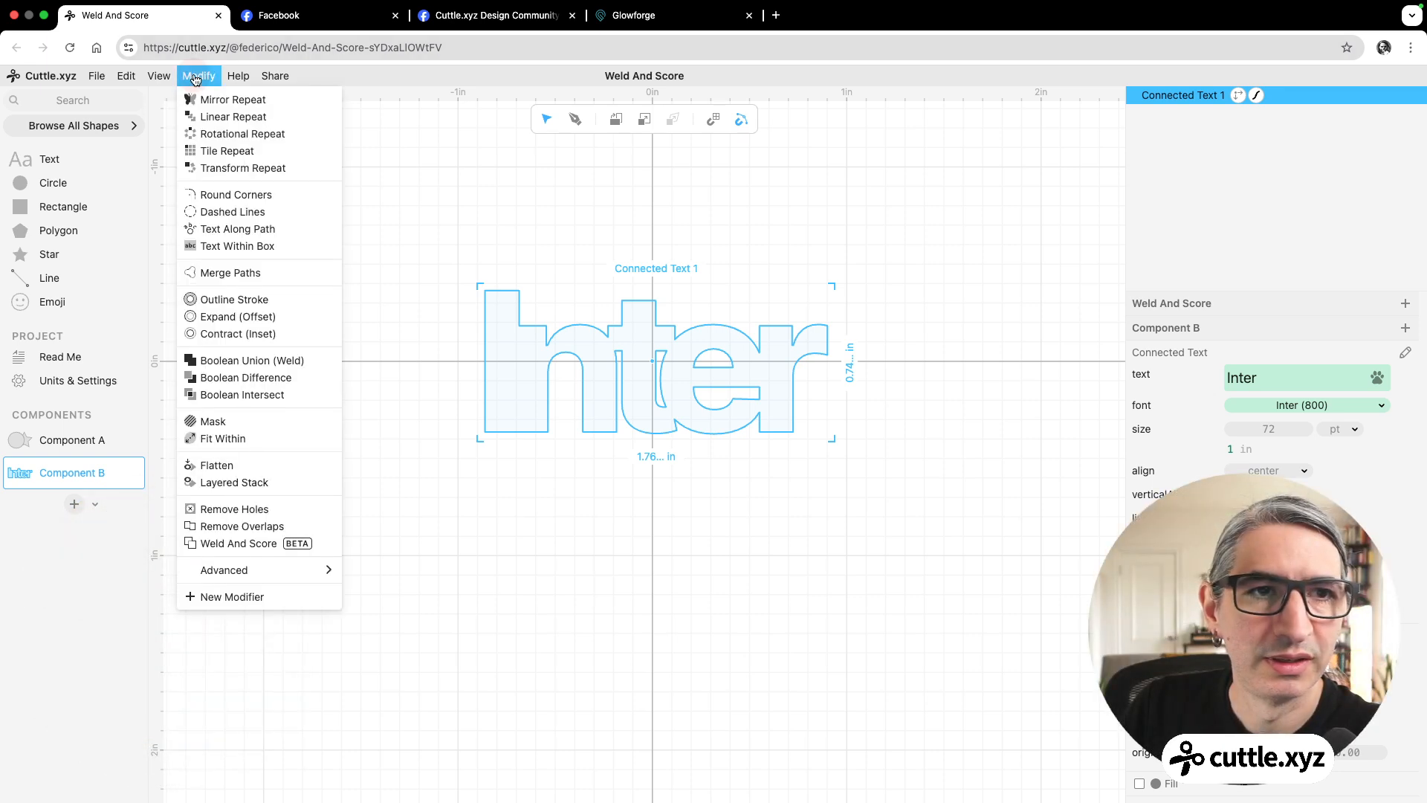
click(238, 544)
click(440, 558)
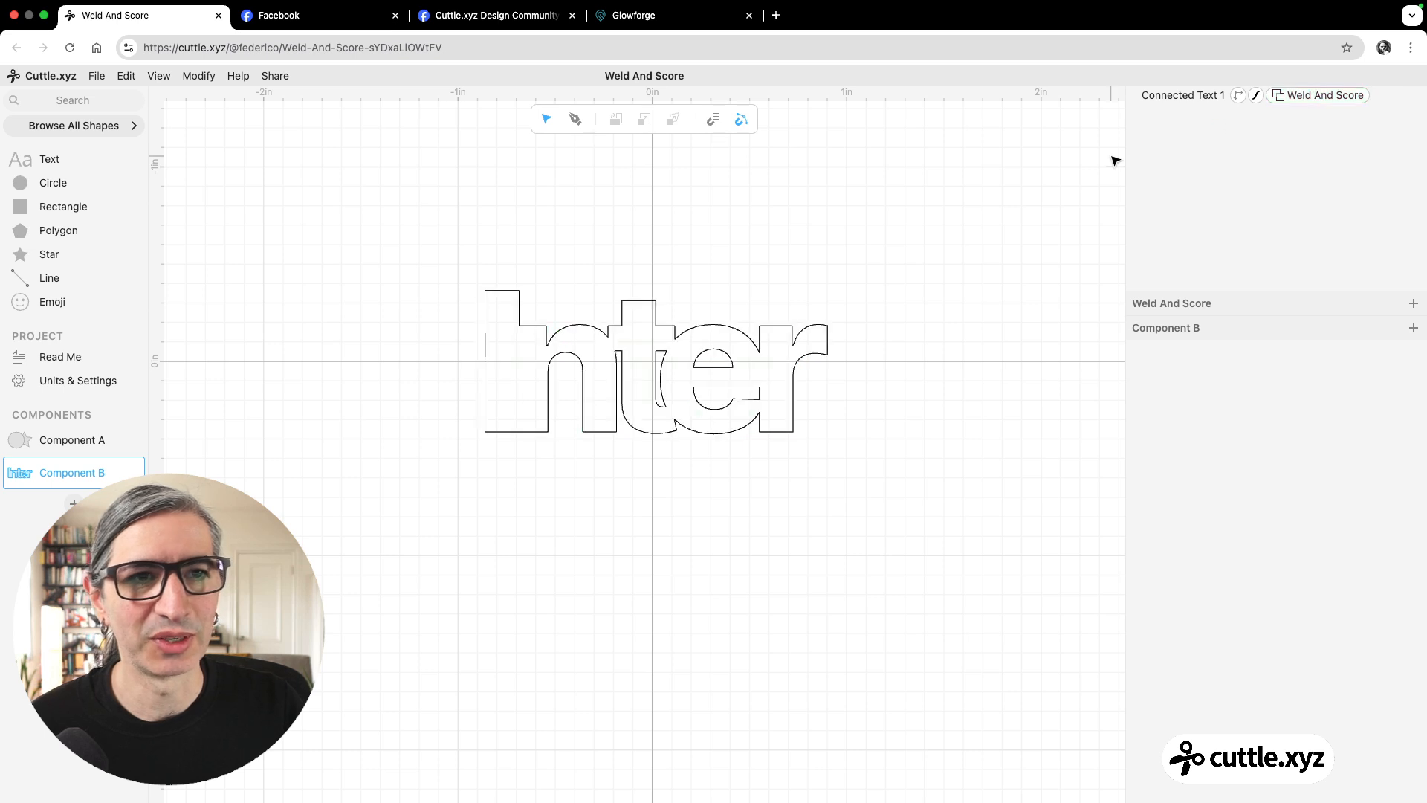
Set the welding option of the Inter text to Weld nothing, keeping its Weld And Score modifier.
click(1187, 96)
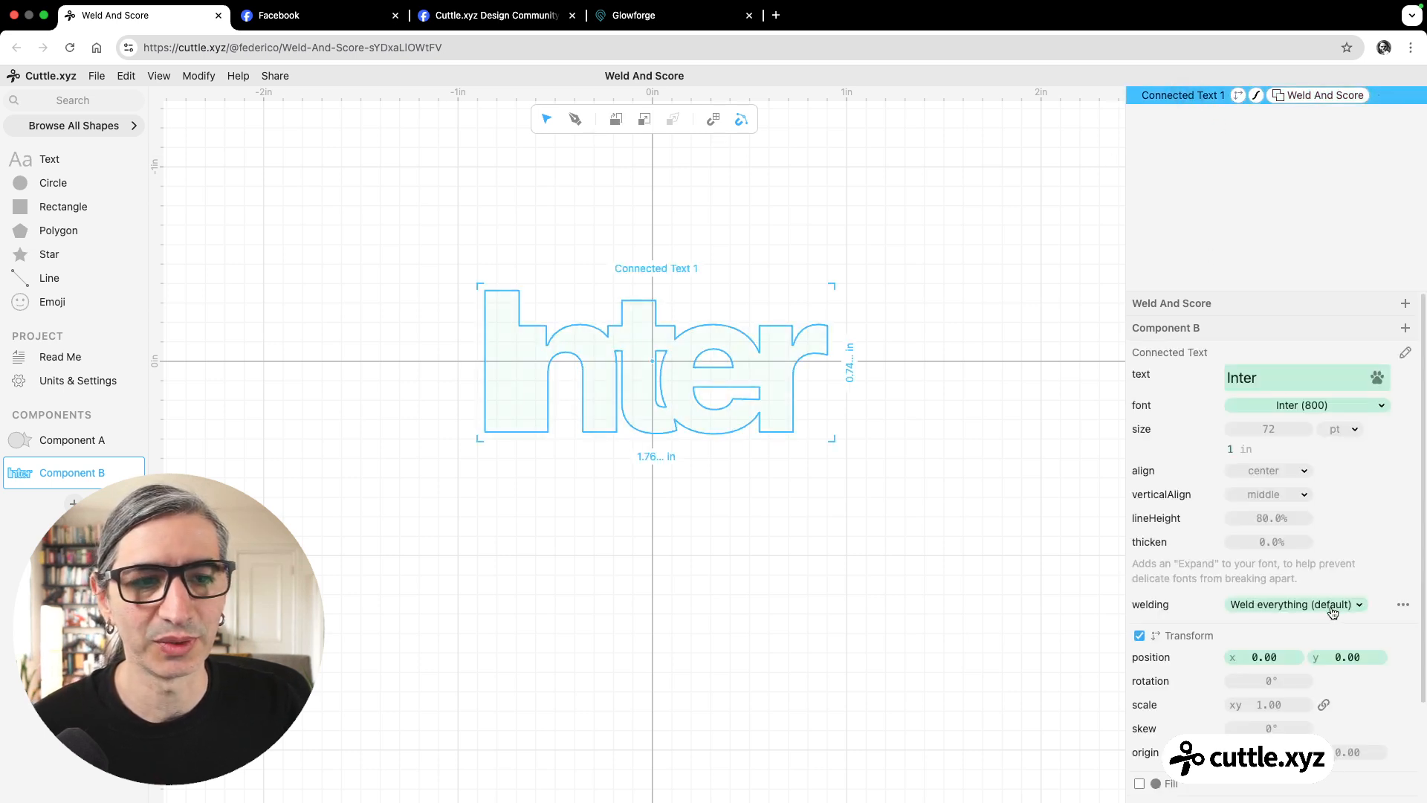
click(1333, 608)
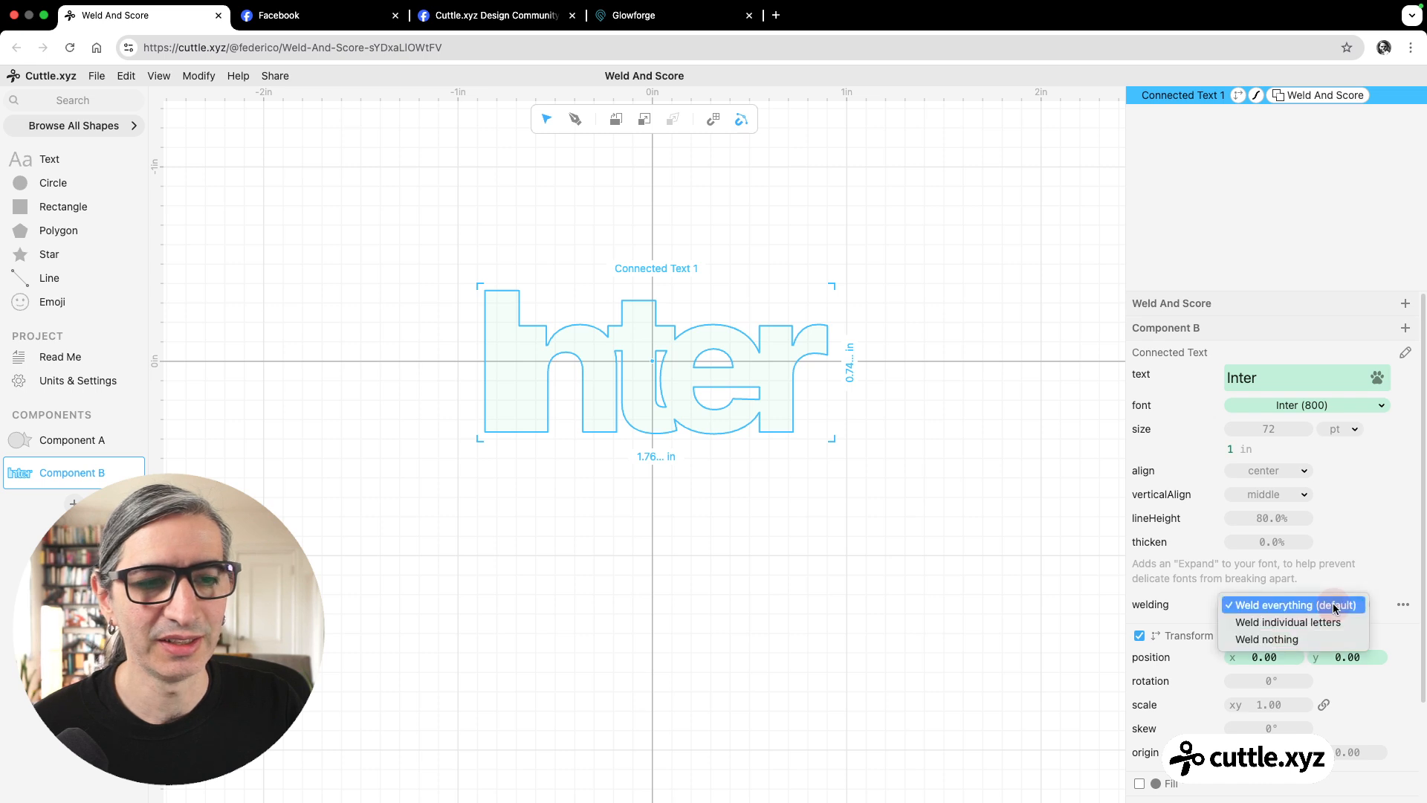
click(1317, 640)
click(913, 583)
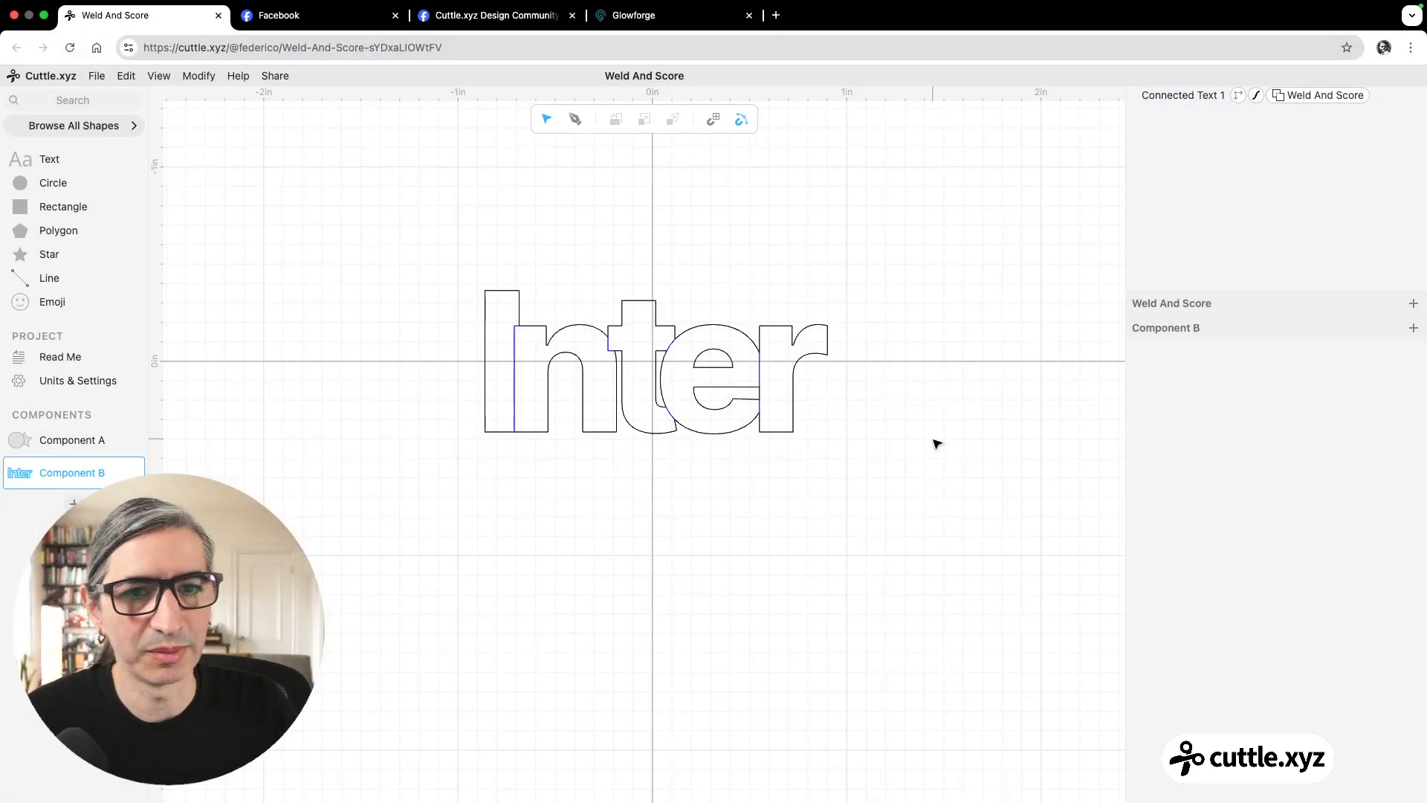
Duplicate the Inter text and place the copy directly below the original, at about y 0.84.
drag(428, 227, 938, 551)
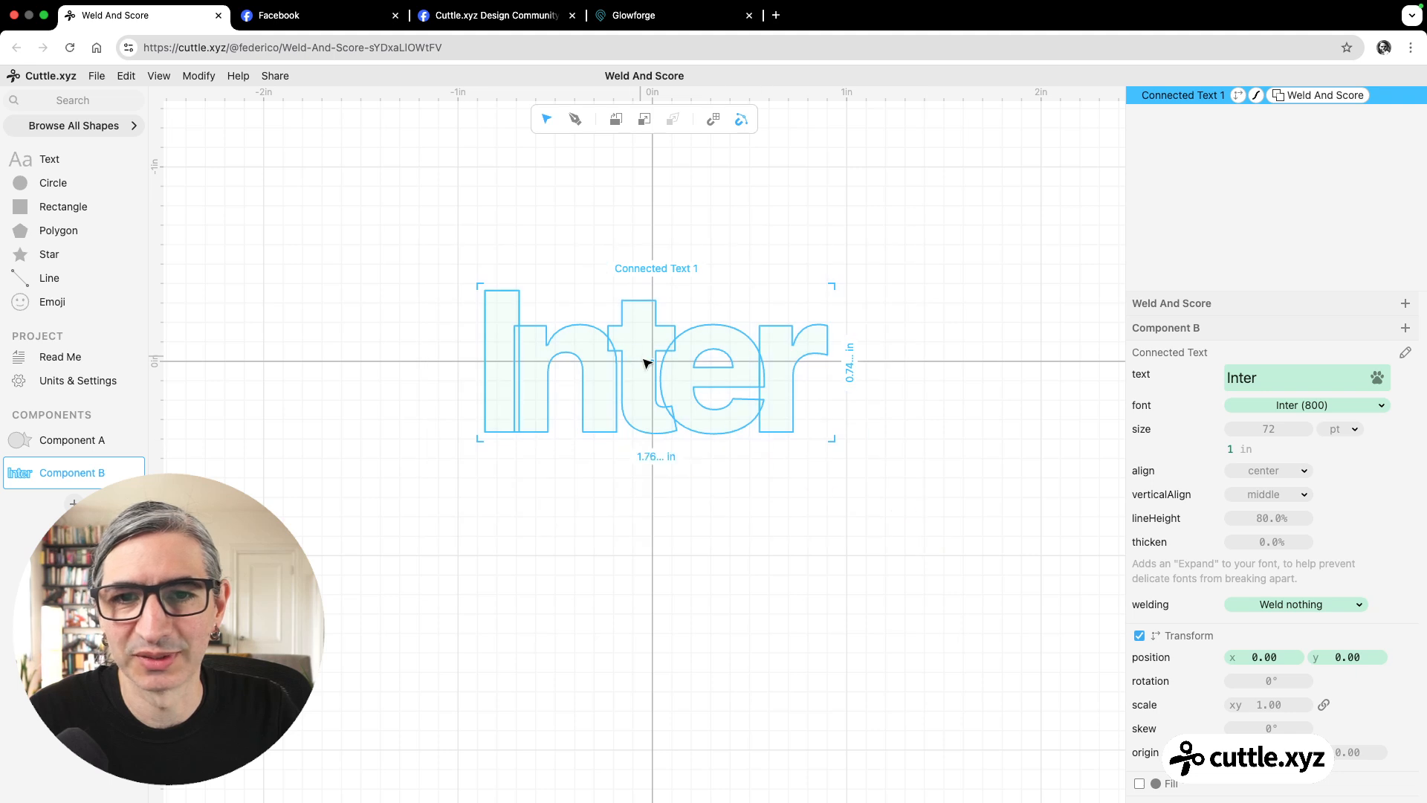
drag(652, 364, 652, 545)
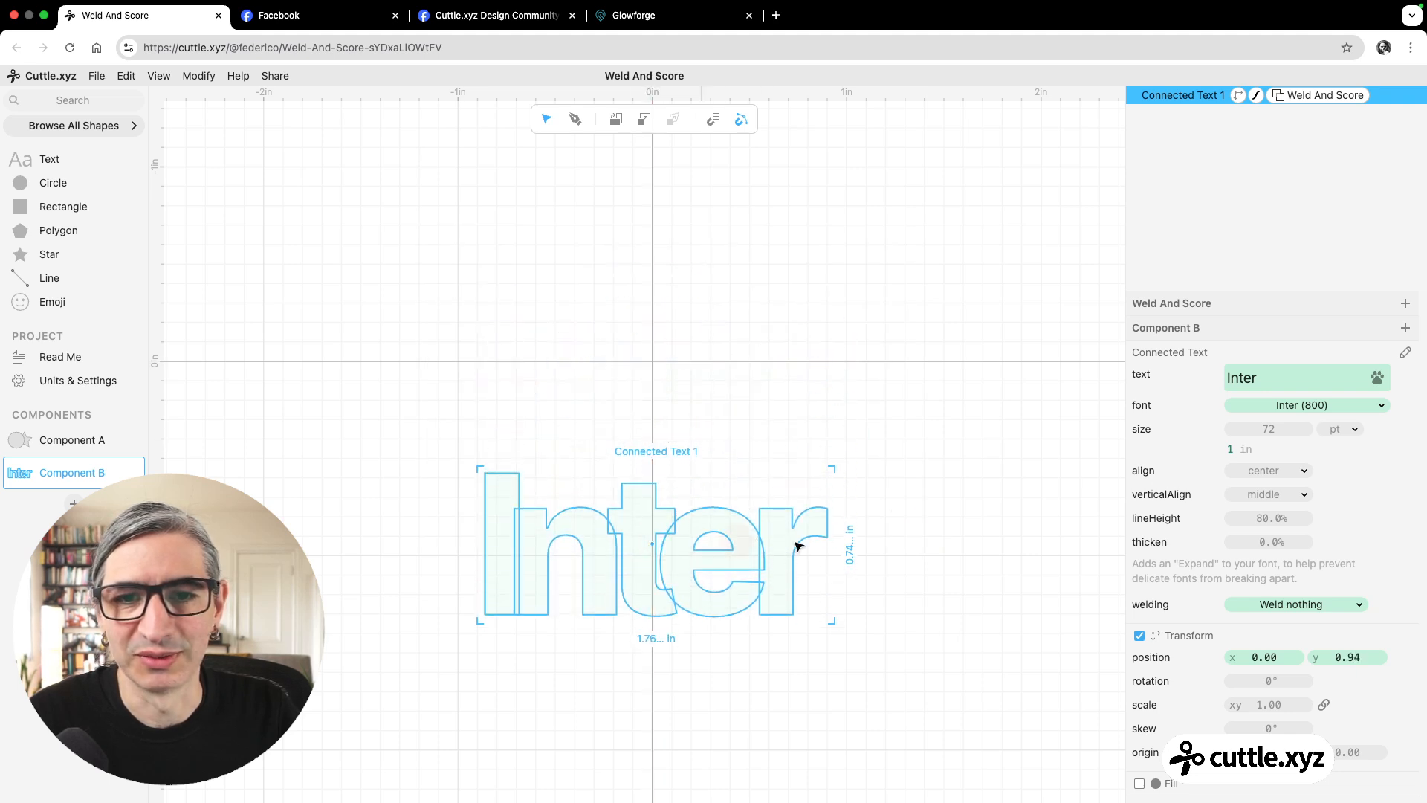
key(super+z)
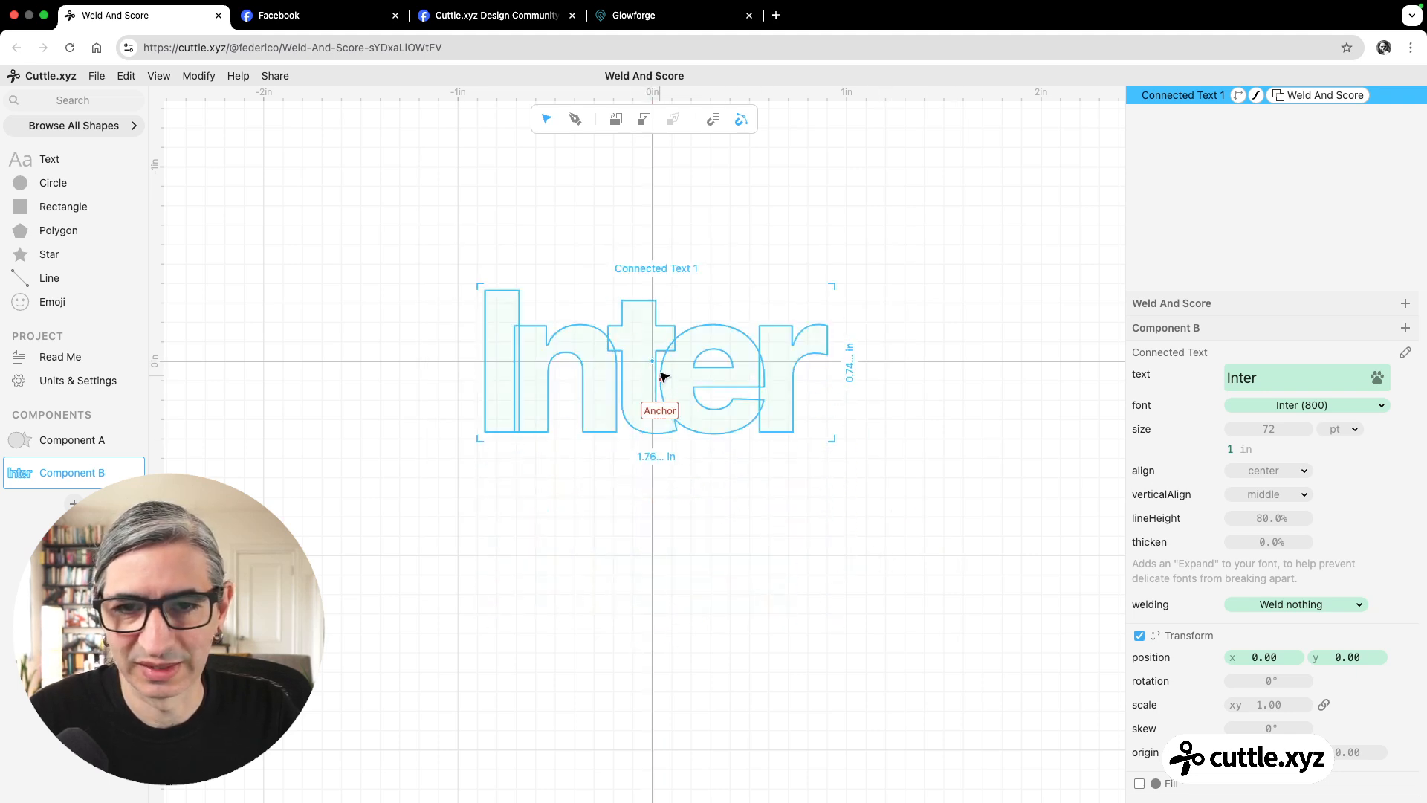
key(super+d)
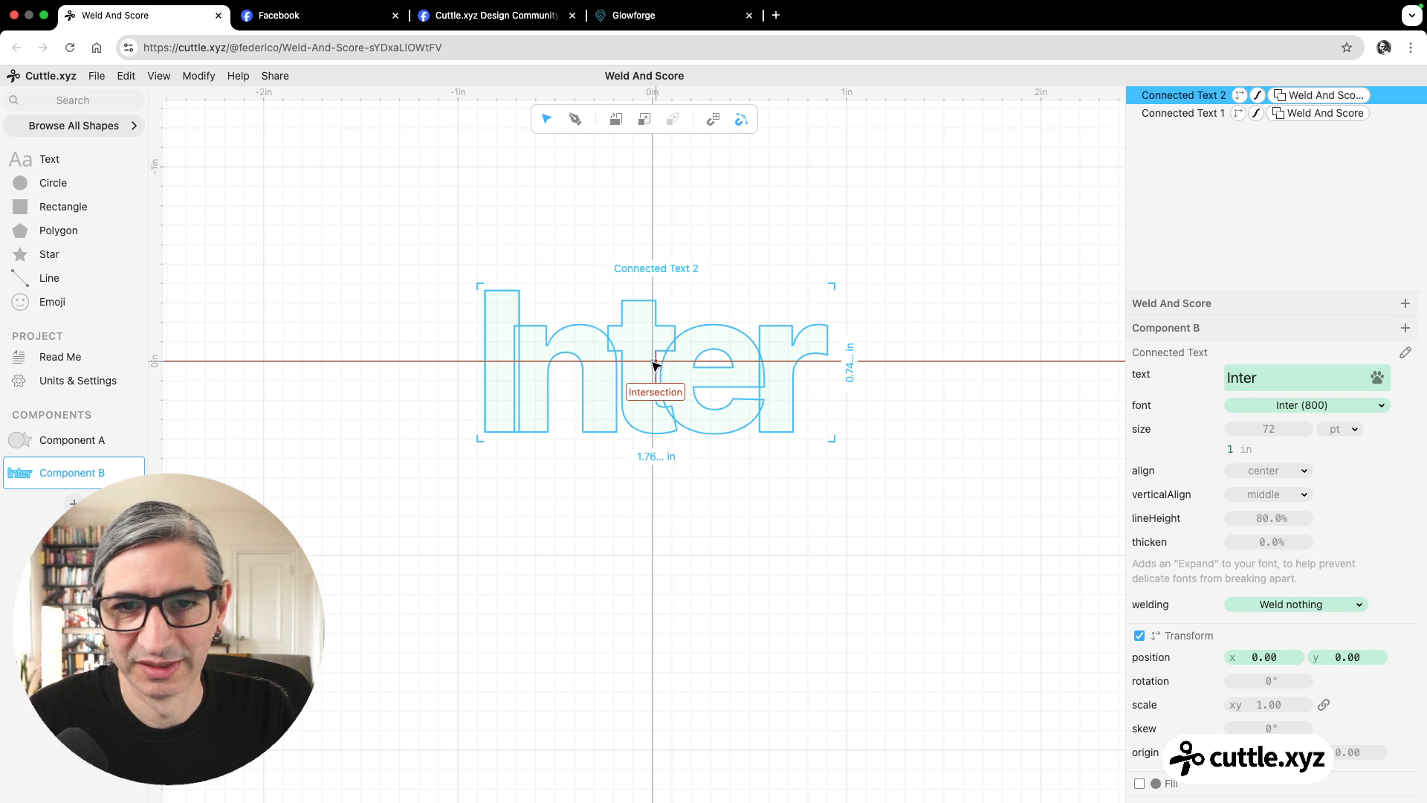
drag(656, 364, 653, 542)
click(946, 500)
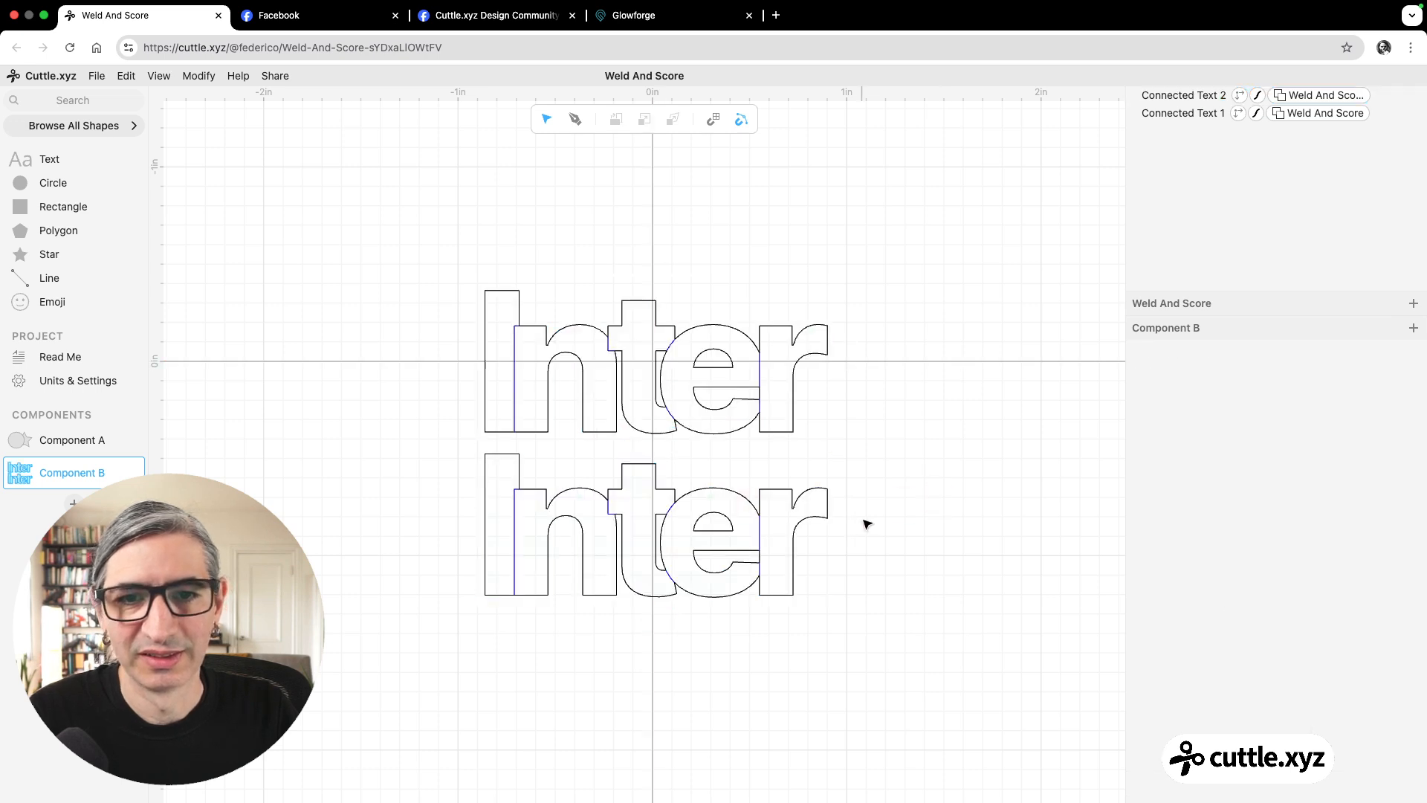
scroll(867, 524, down, 3)
scroll(863, 535, down, 3)
click(1211, 113)
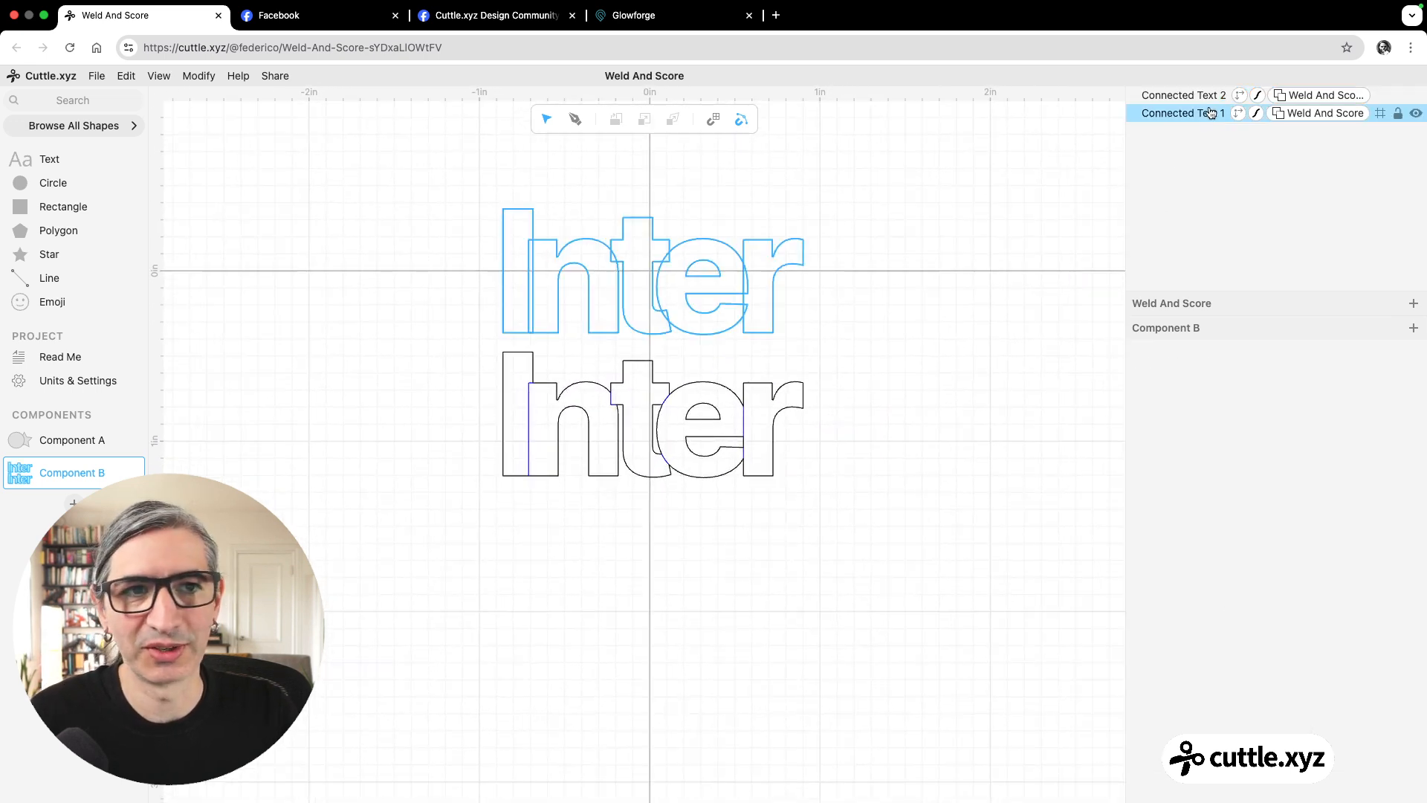
click(1183, 121)
click(1302, 116)
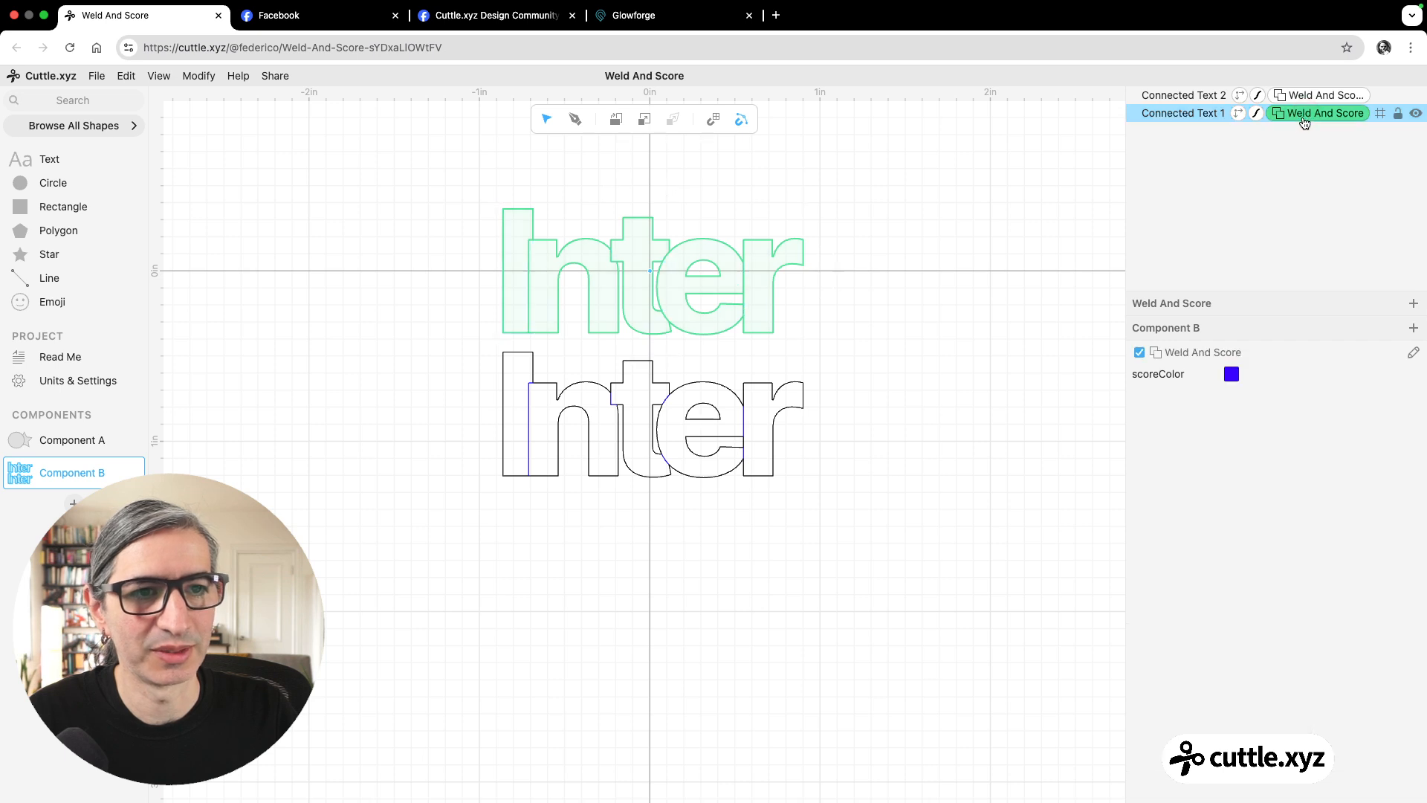
click(1203, 117)
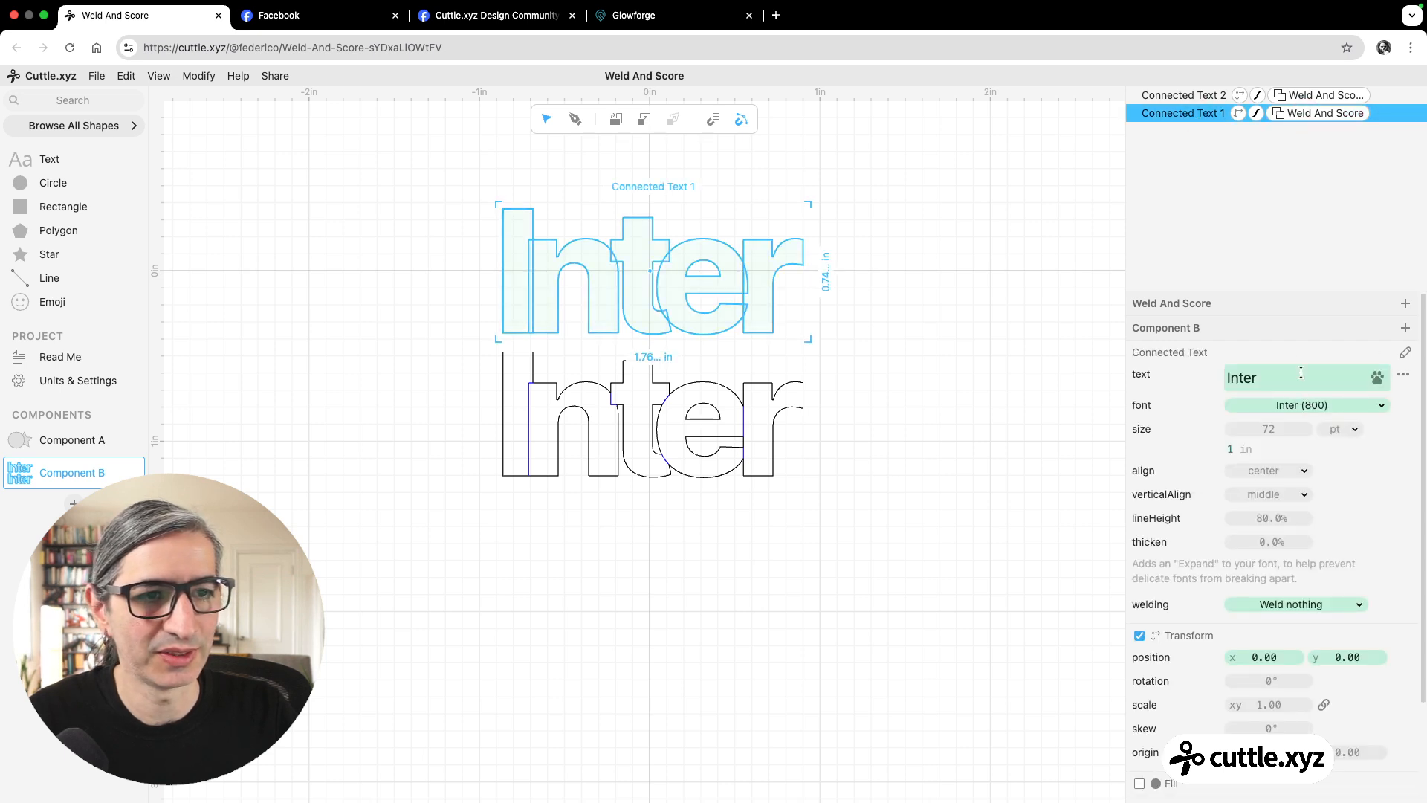
click(1301, 373)
text(At)
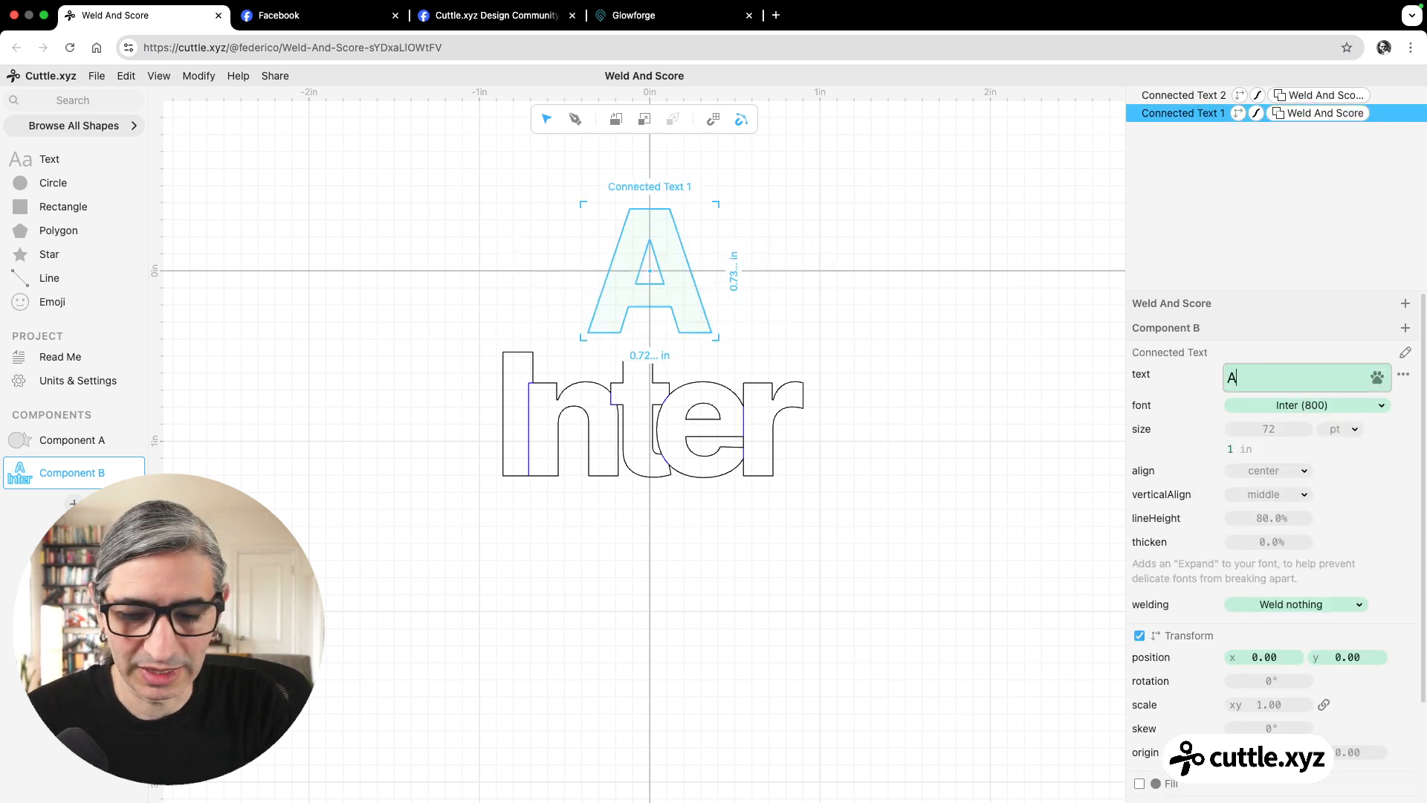
key(BackSpace)
key(BackSpace)
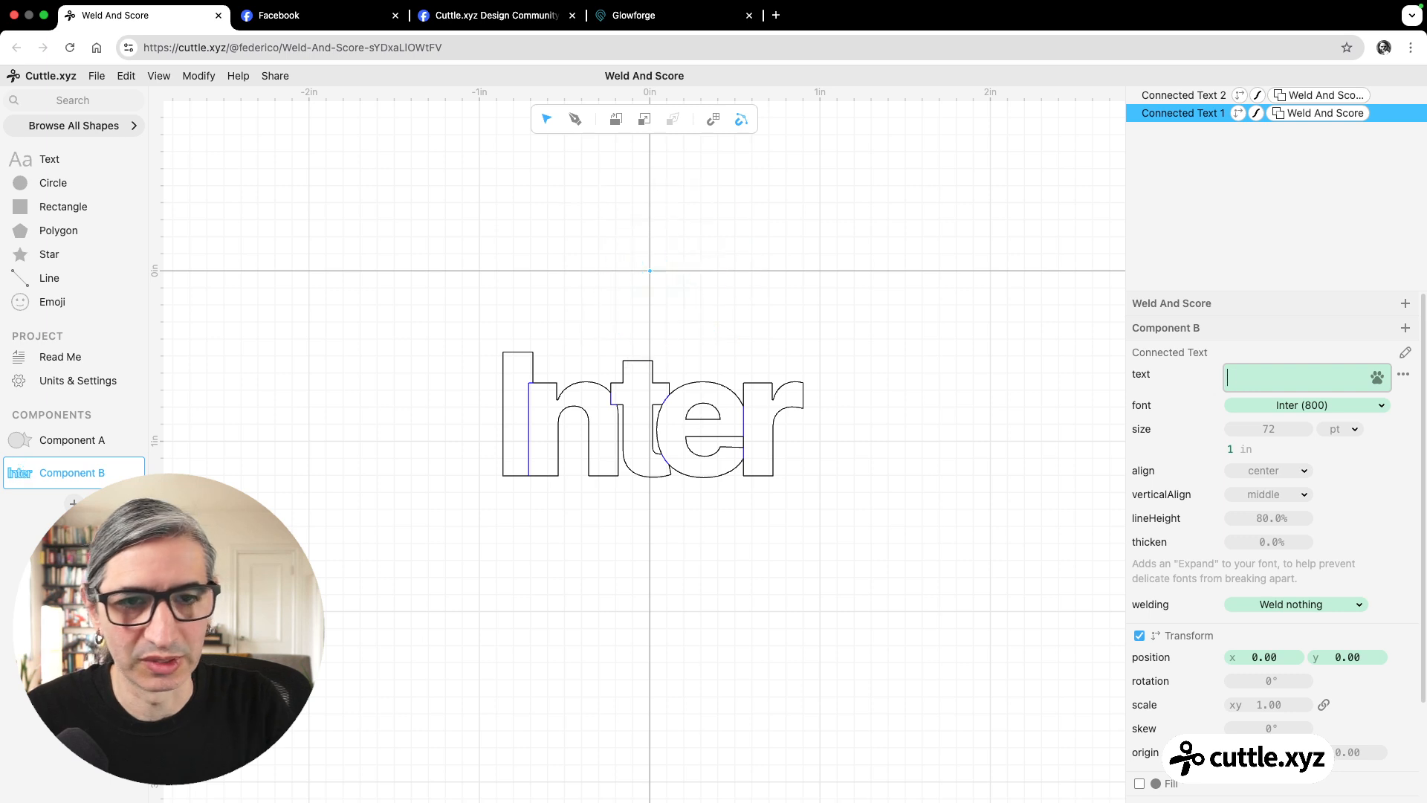
key(super+z)
key(super+z)
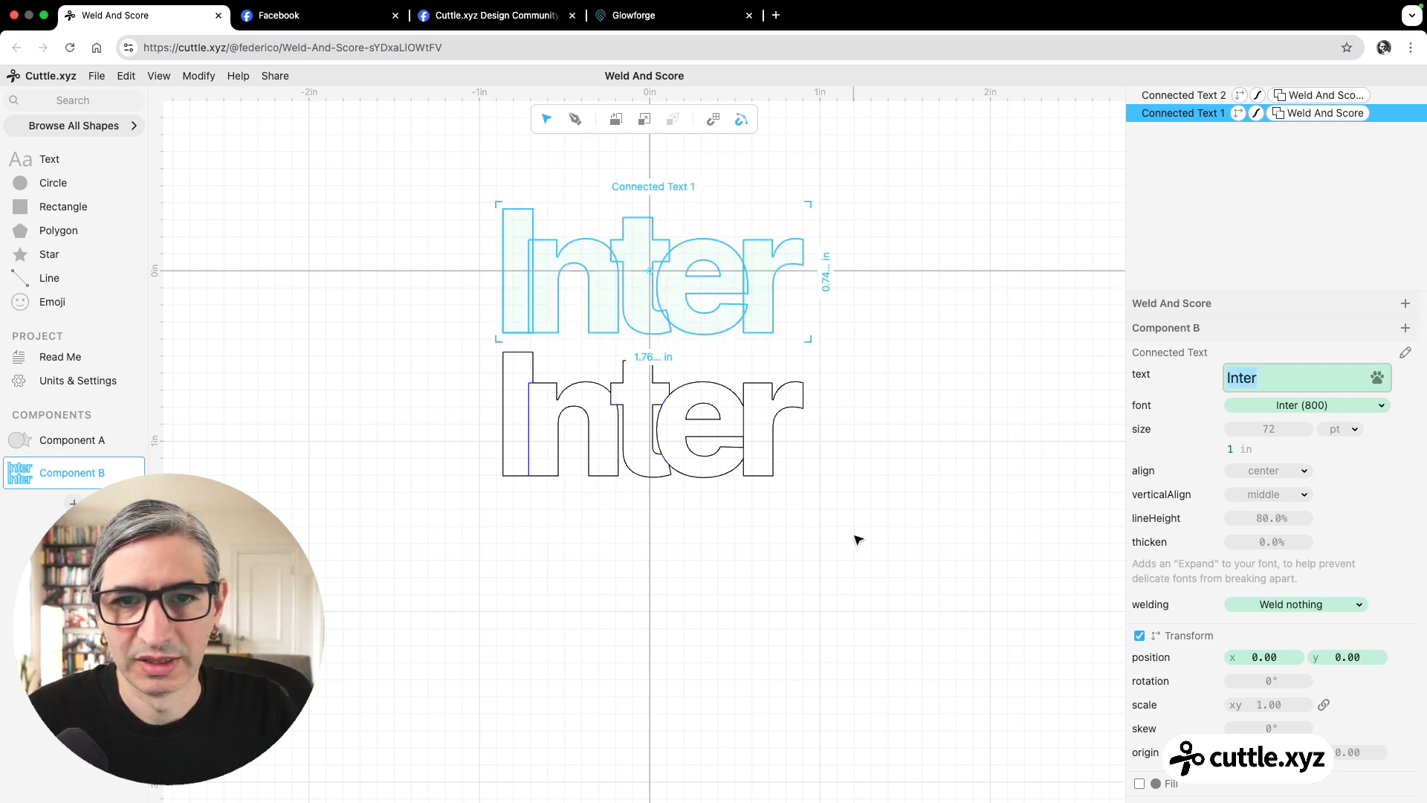
click(832, 461)
Replace the wording of the lower text copy with "Atma".
click(655, 467)
click(1271, 376)
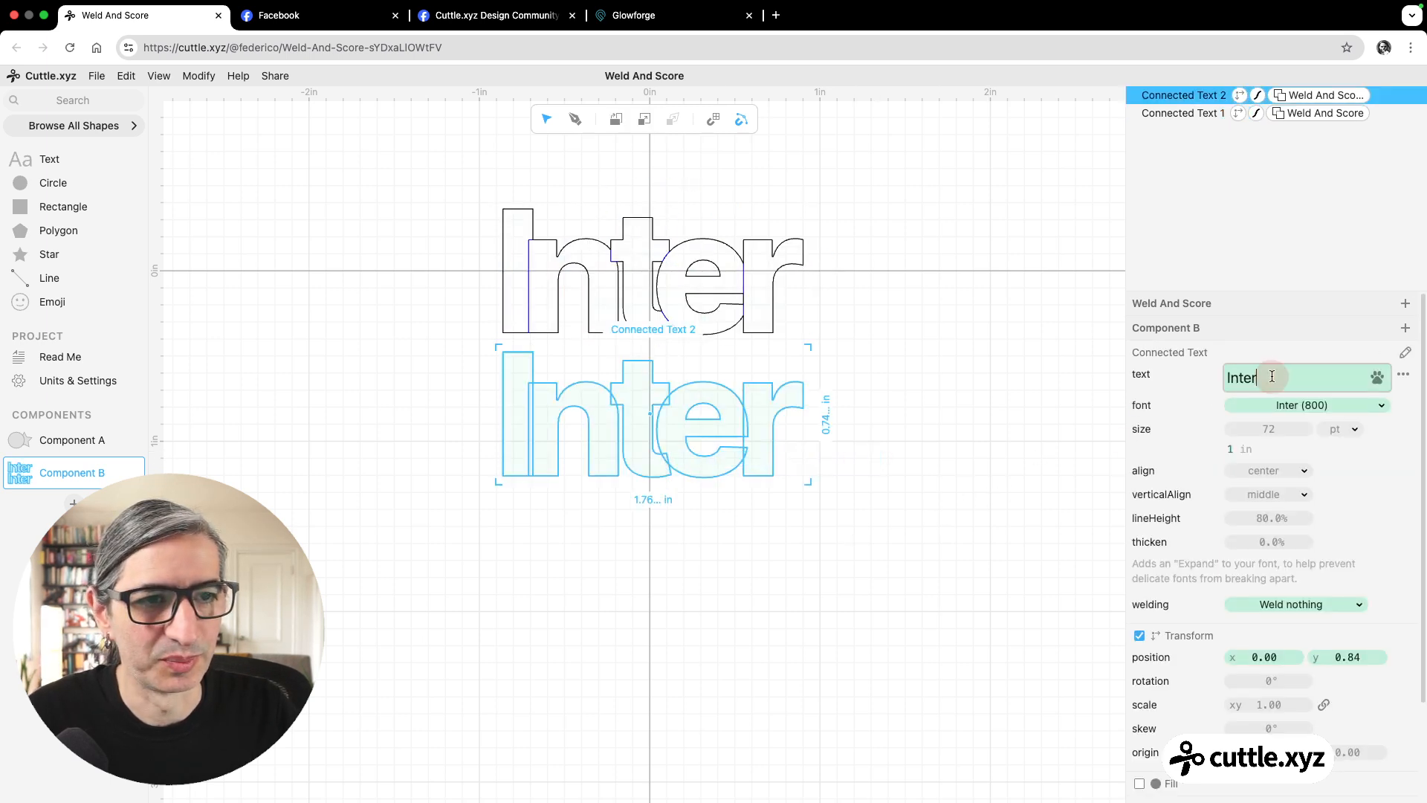
double_click(1272, 376)
text(Atma)
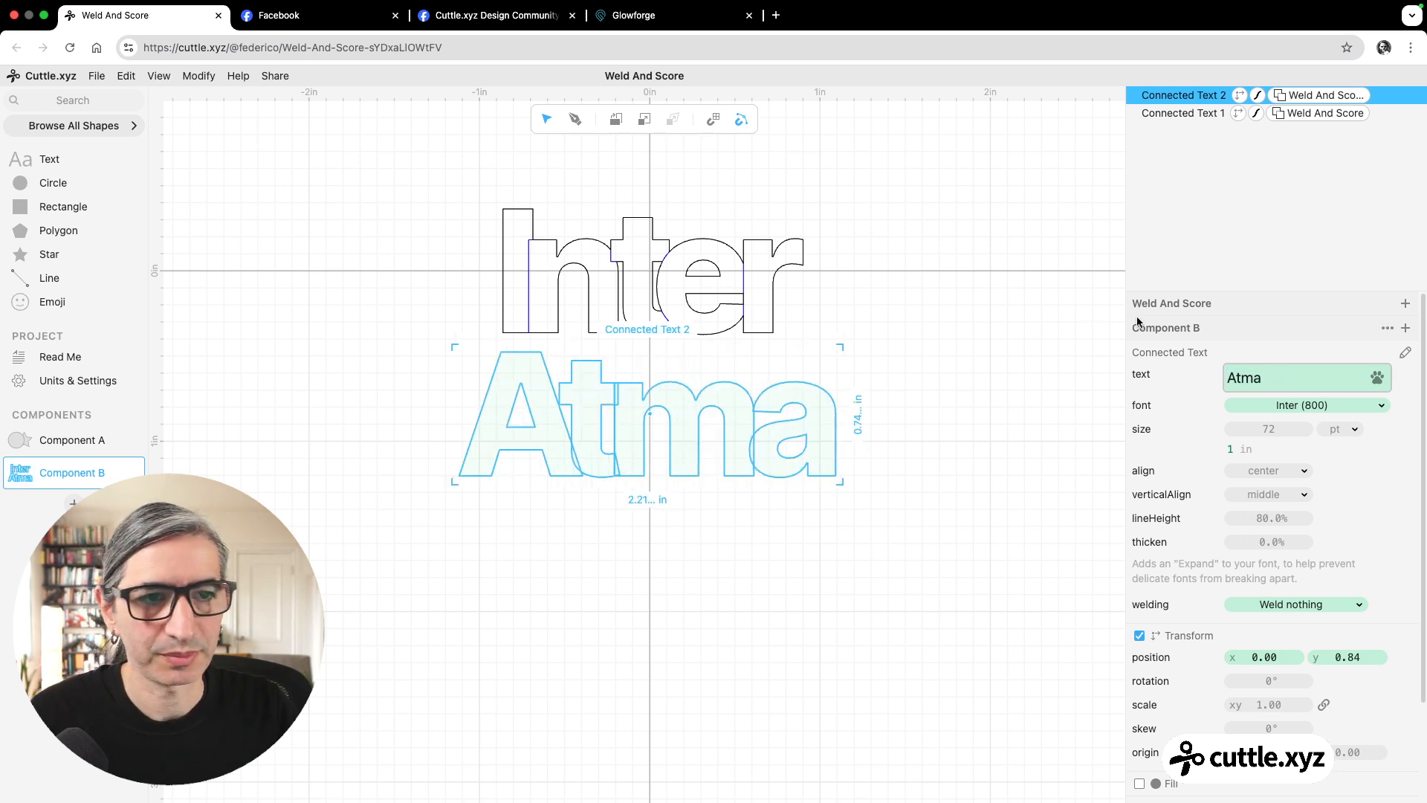
click(965, 491)
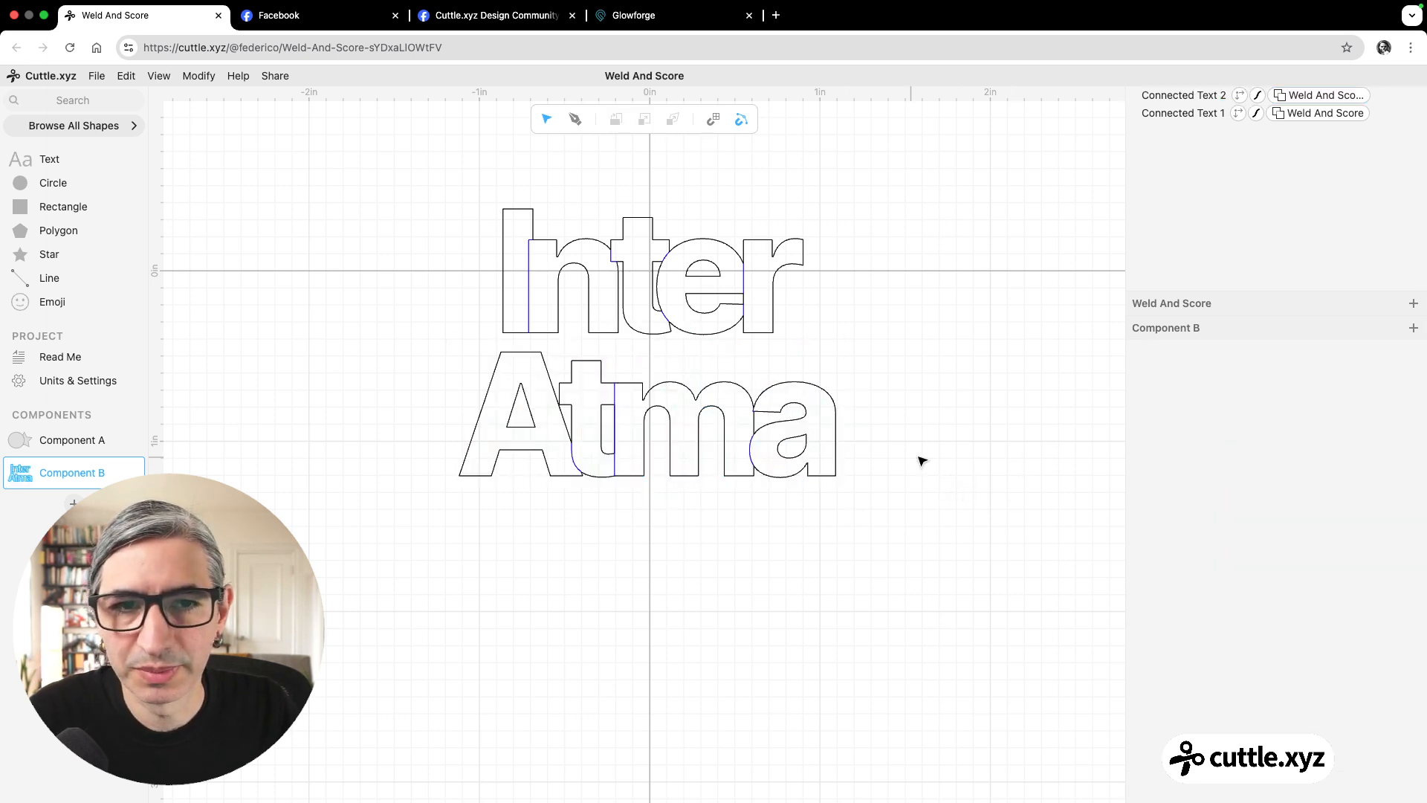
Disable the Weld And Score modifier on the Atma text without deleting it.
click(1308, 97)
click(1141, 352)
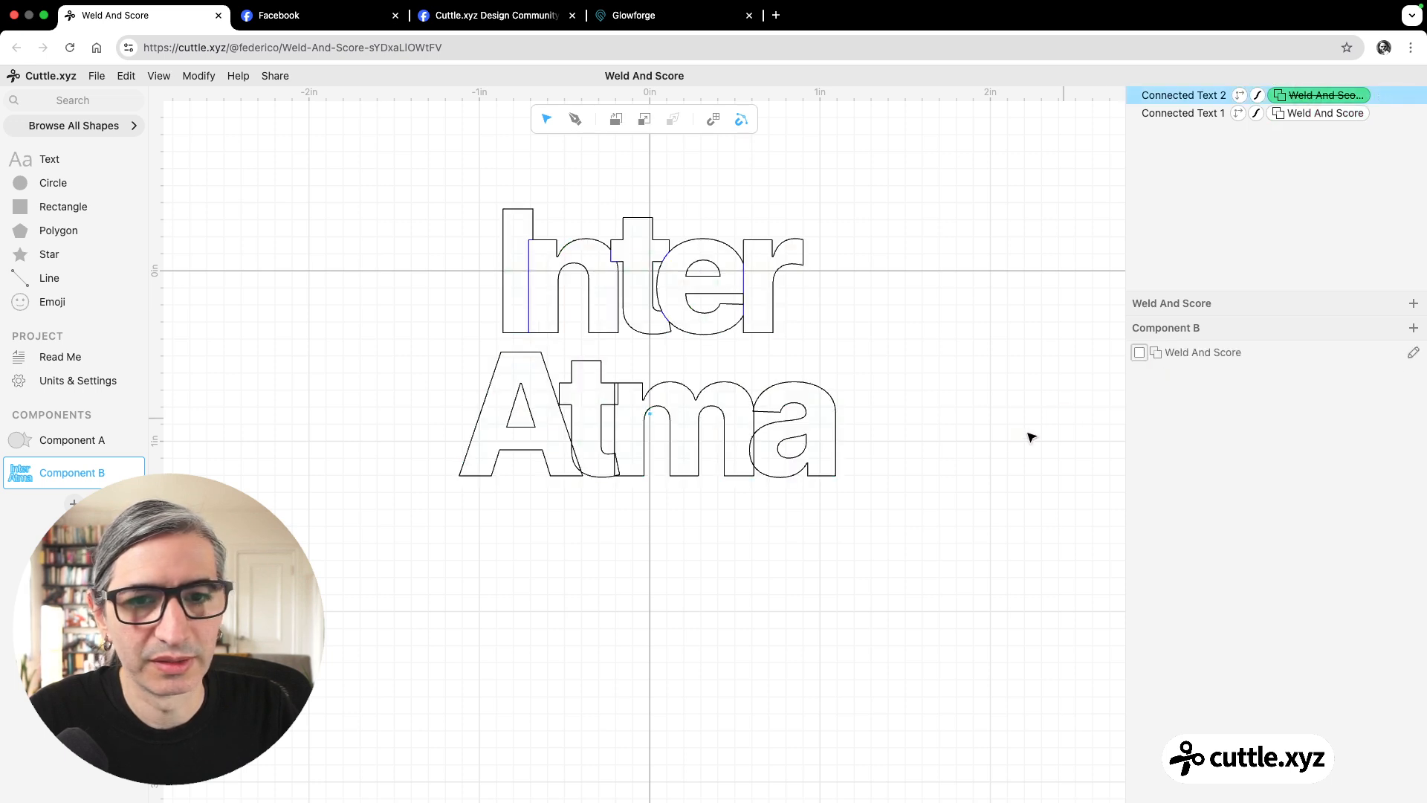
click(997, 437)
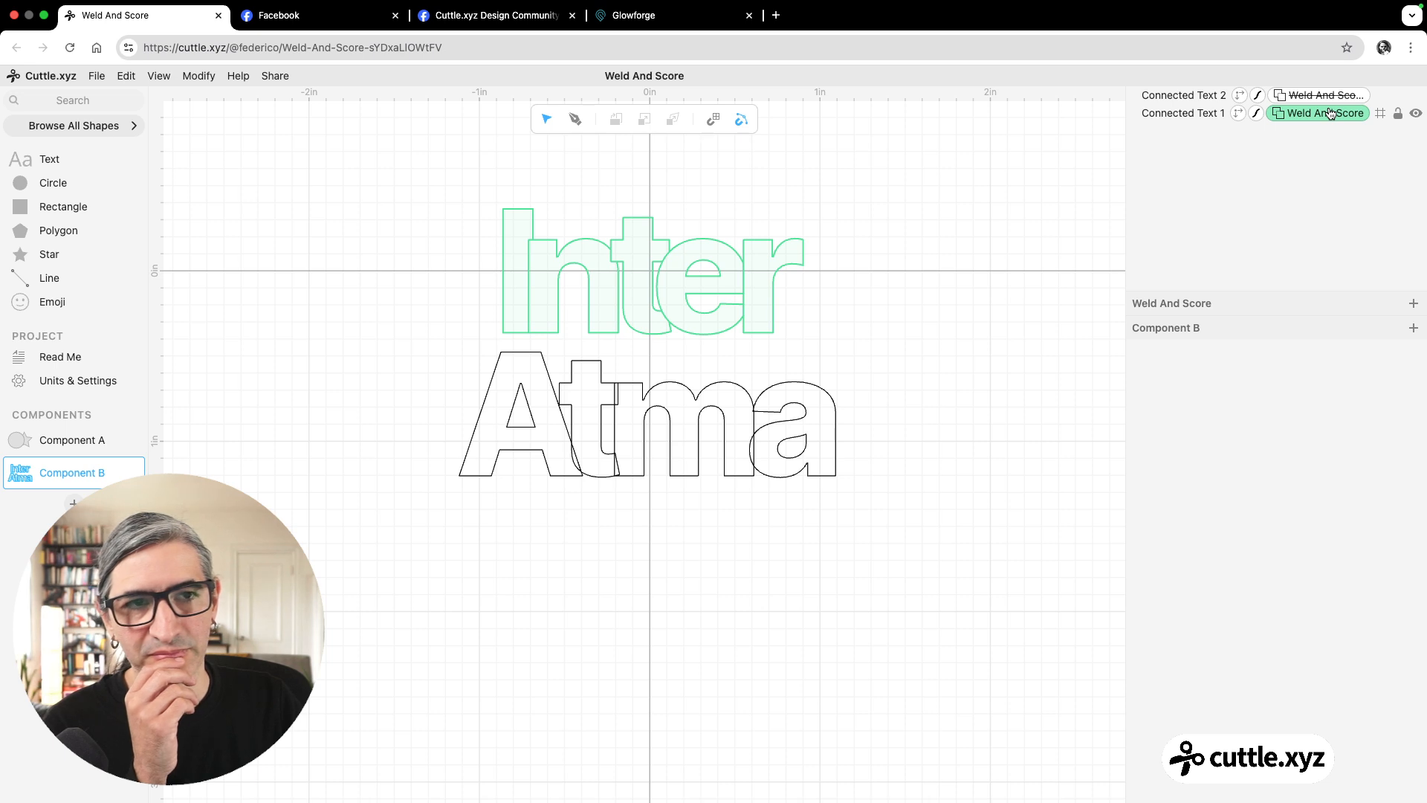
Set the upper Inter text's welding option back to Weld everything (default).
click(1181, 113)
click(1313, 606)
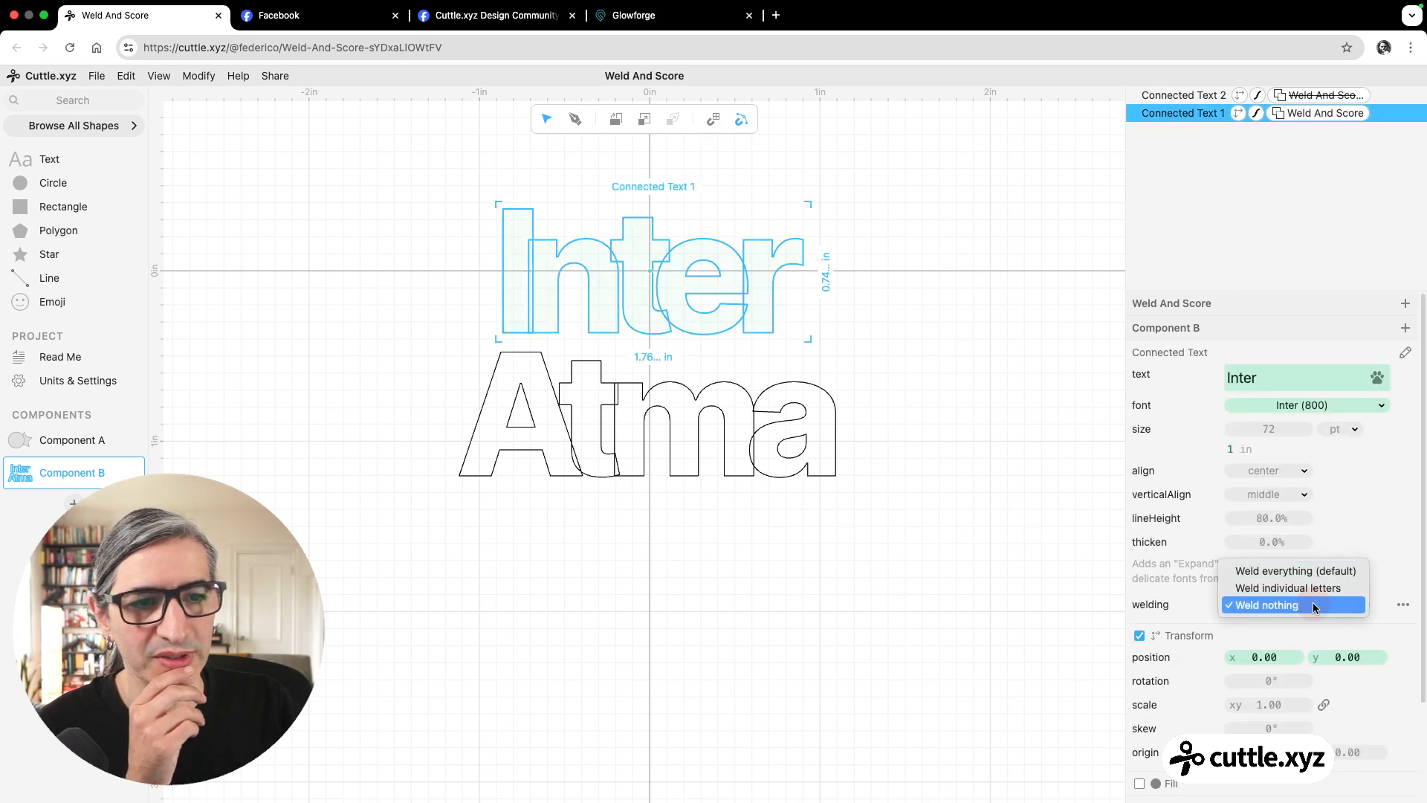
click(1297, 570)
click(855, 550)
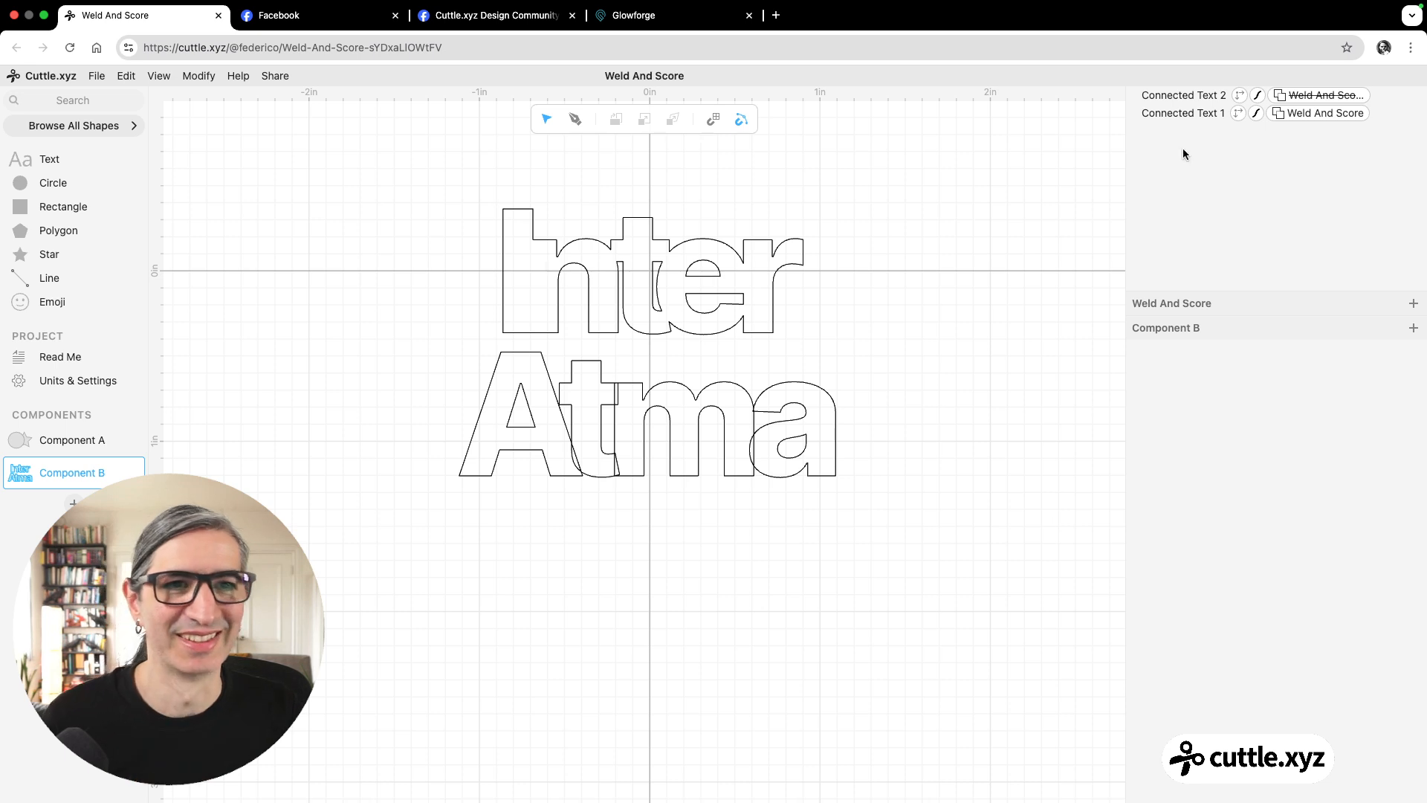
Set the lower Atma text's welding option to Weld everything (default).
click(1183, 97)
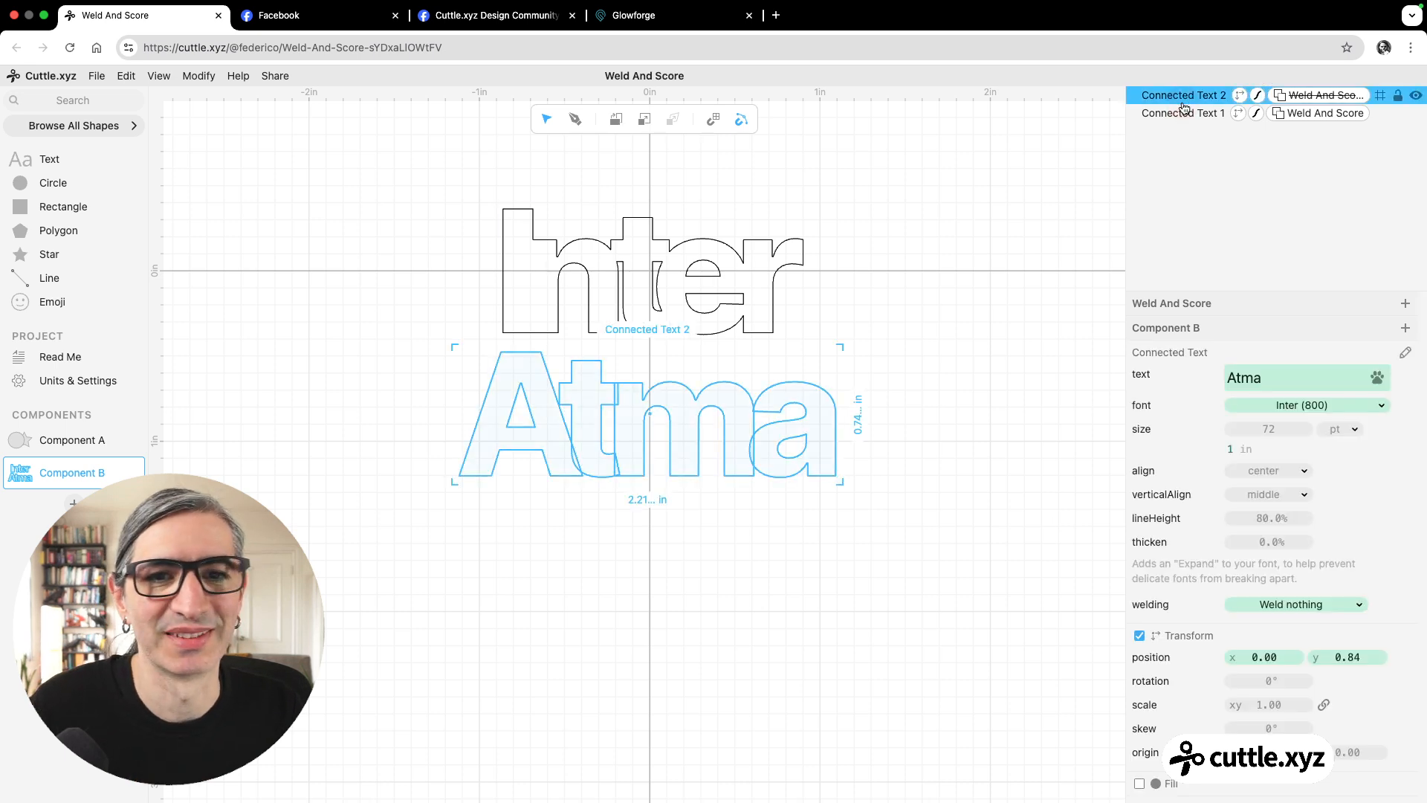
click(1322, 604)
click(1297, 570)
click(813, 592)
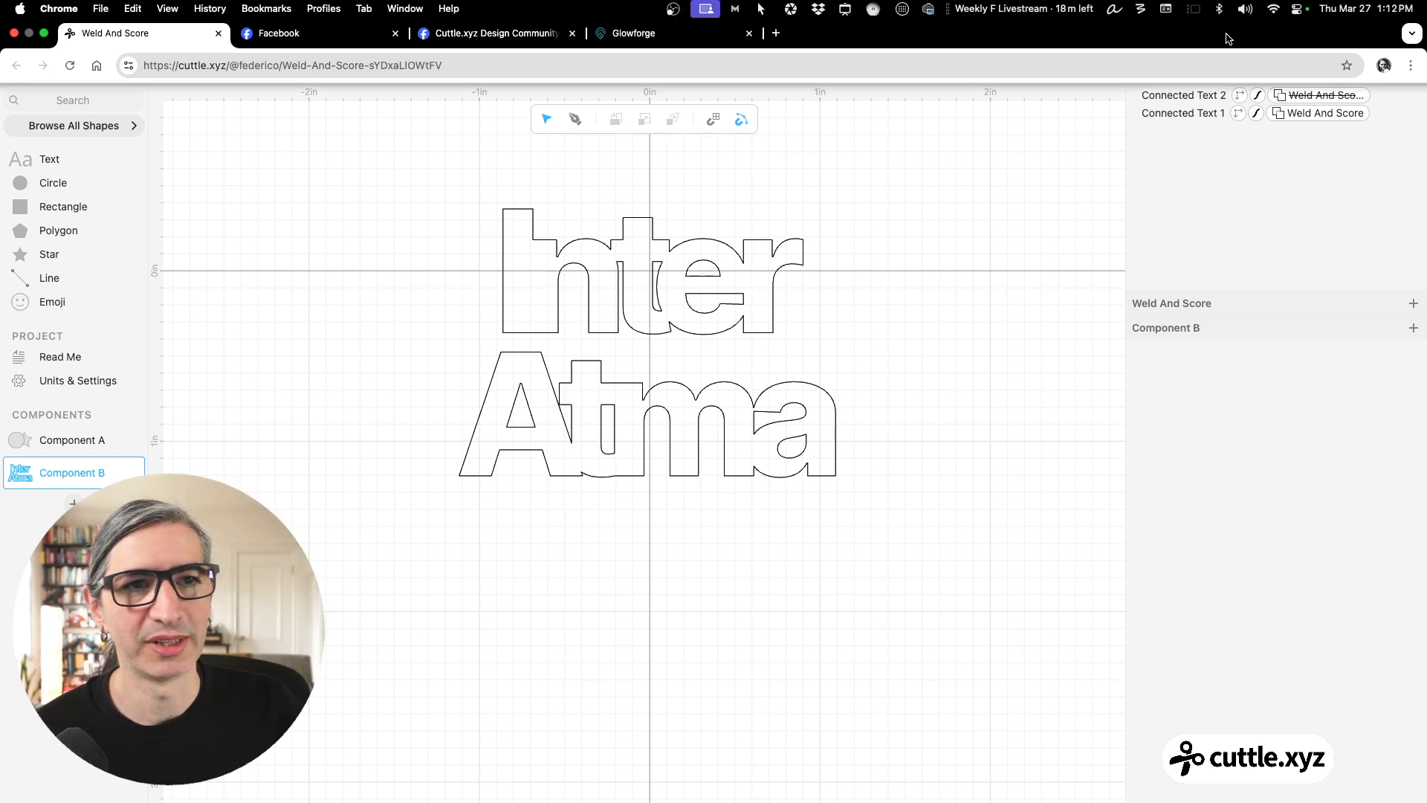
Set the font of the lower Atma text to Atma with weight 600.
click(1183, 96)
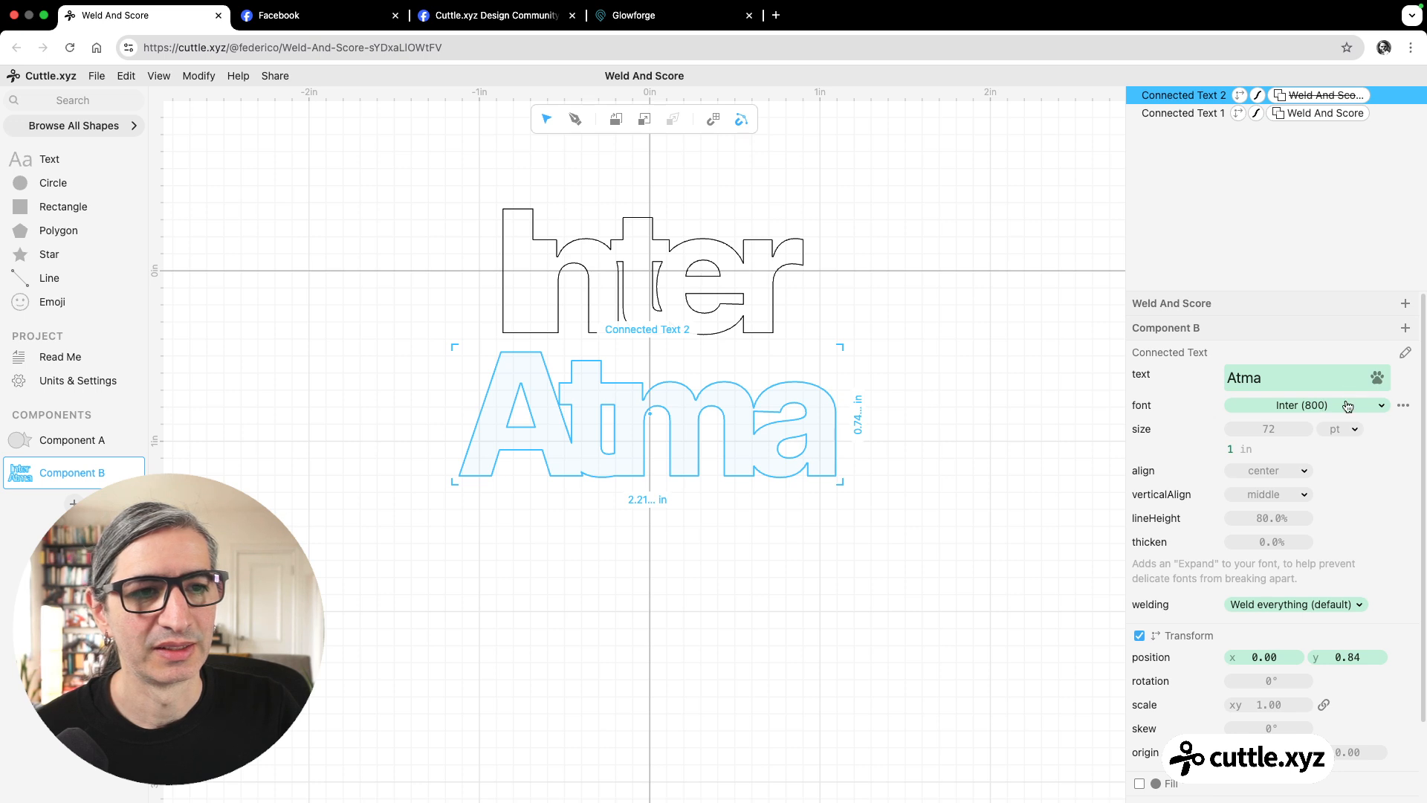
click(1347, 406)
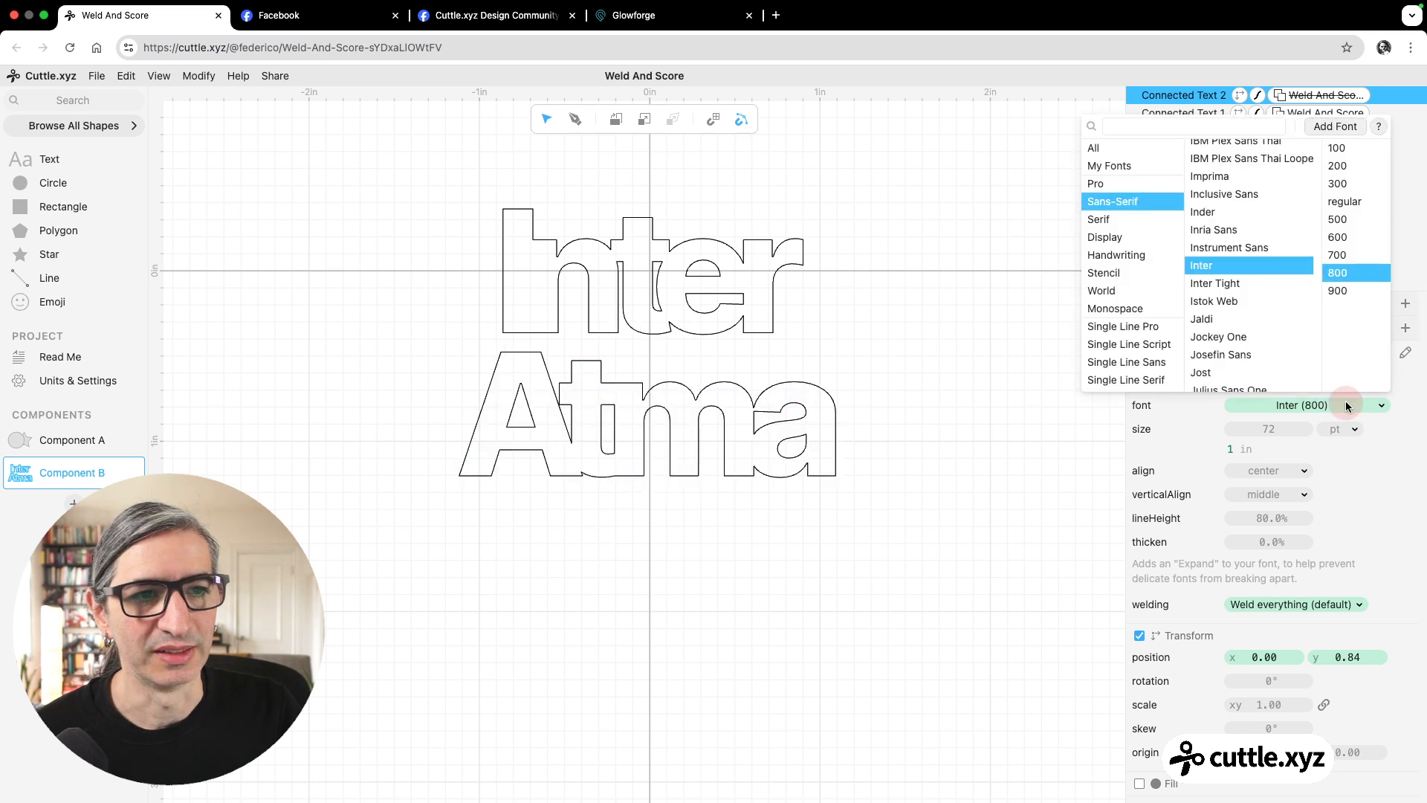
click(1203, 124)
text(atma)
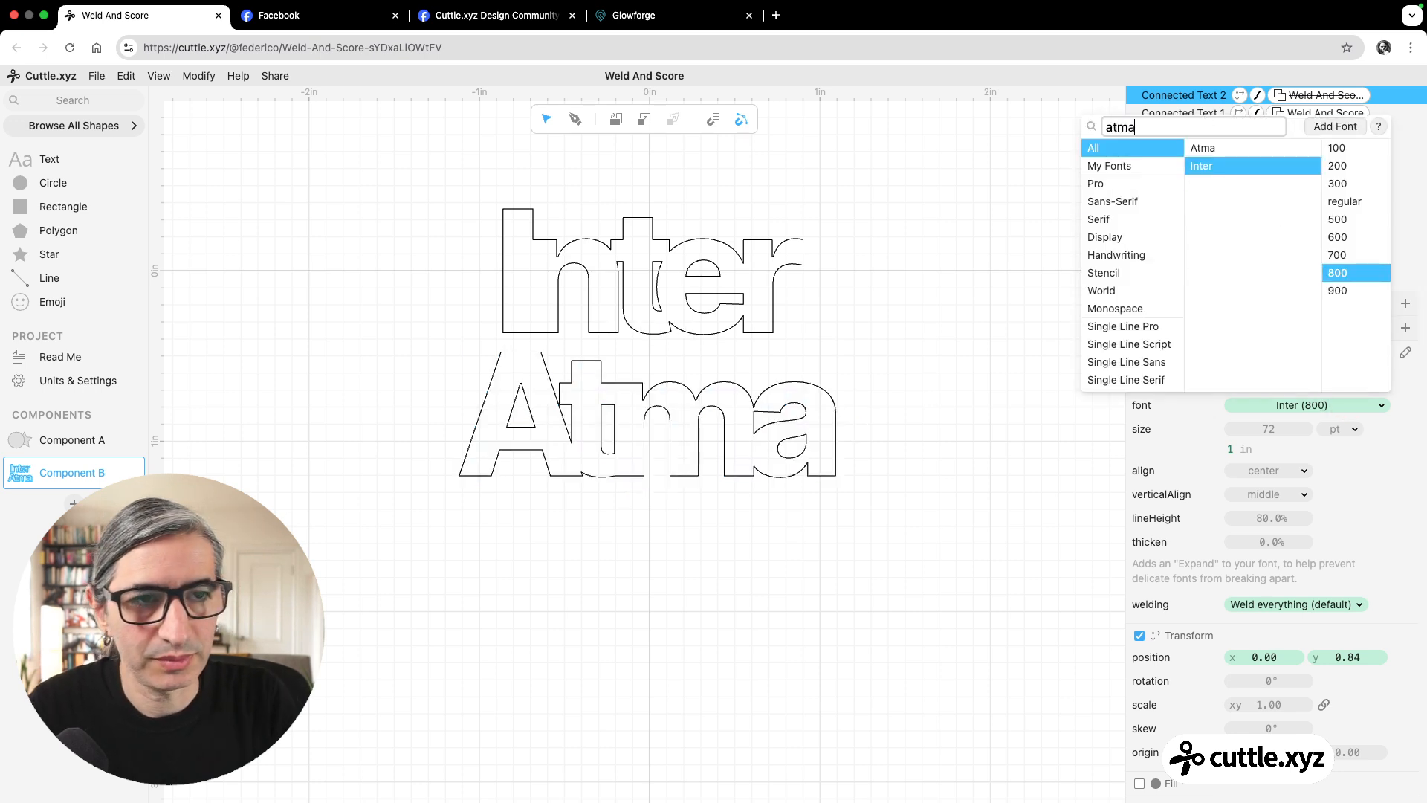
click(1225, 150)
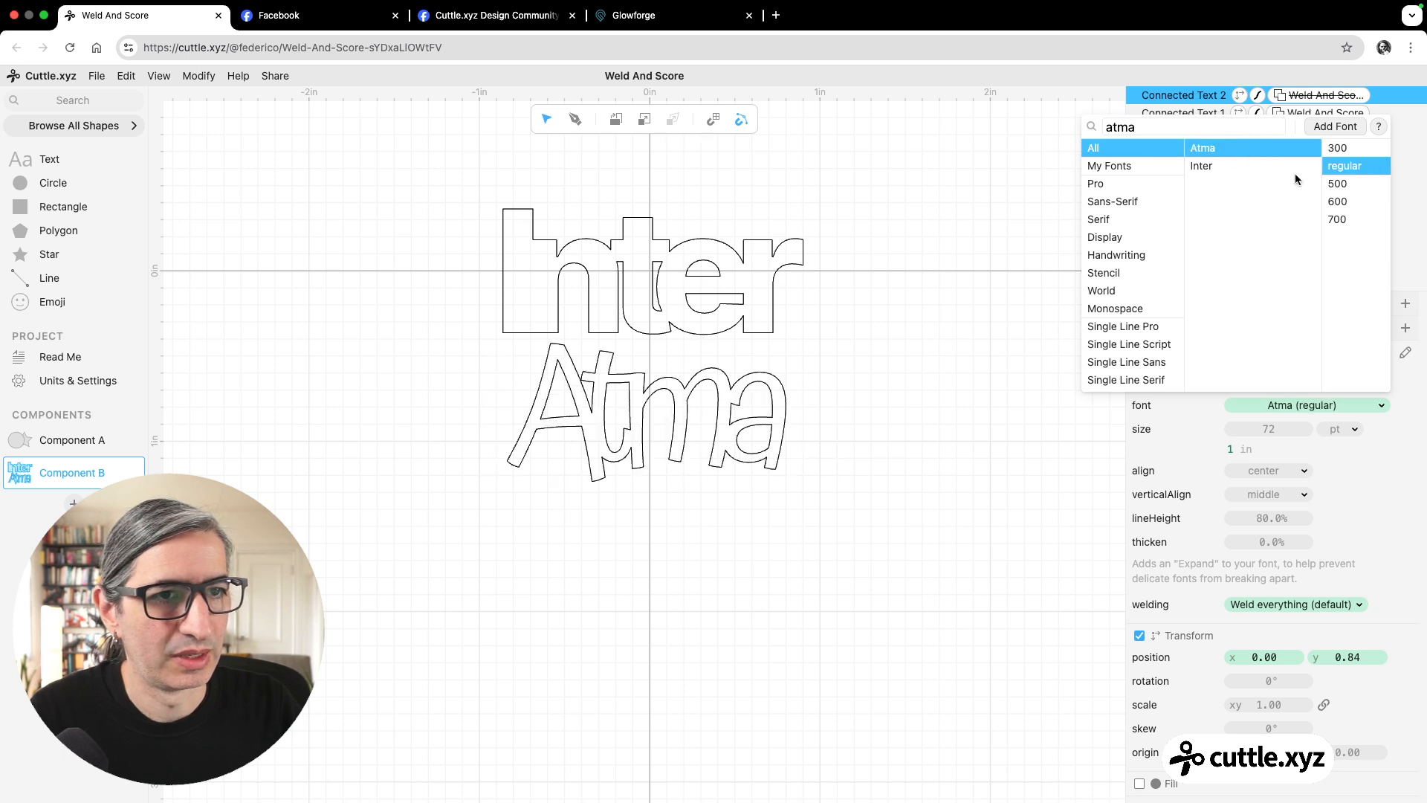
click(1334, 202)
click(849, 421)
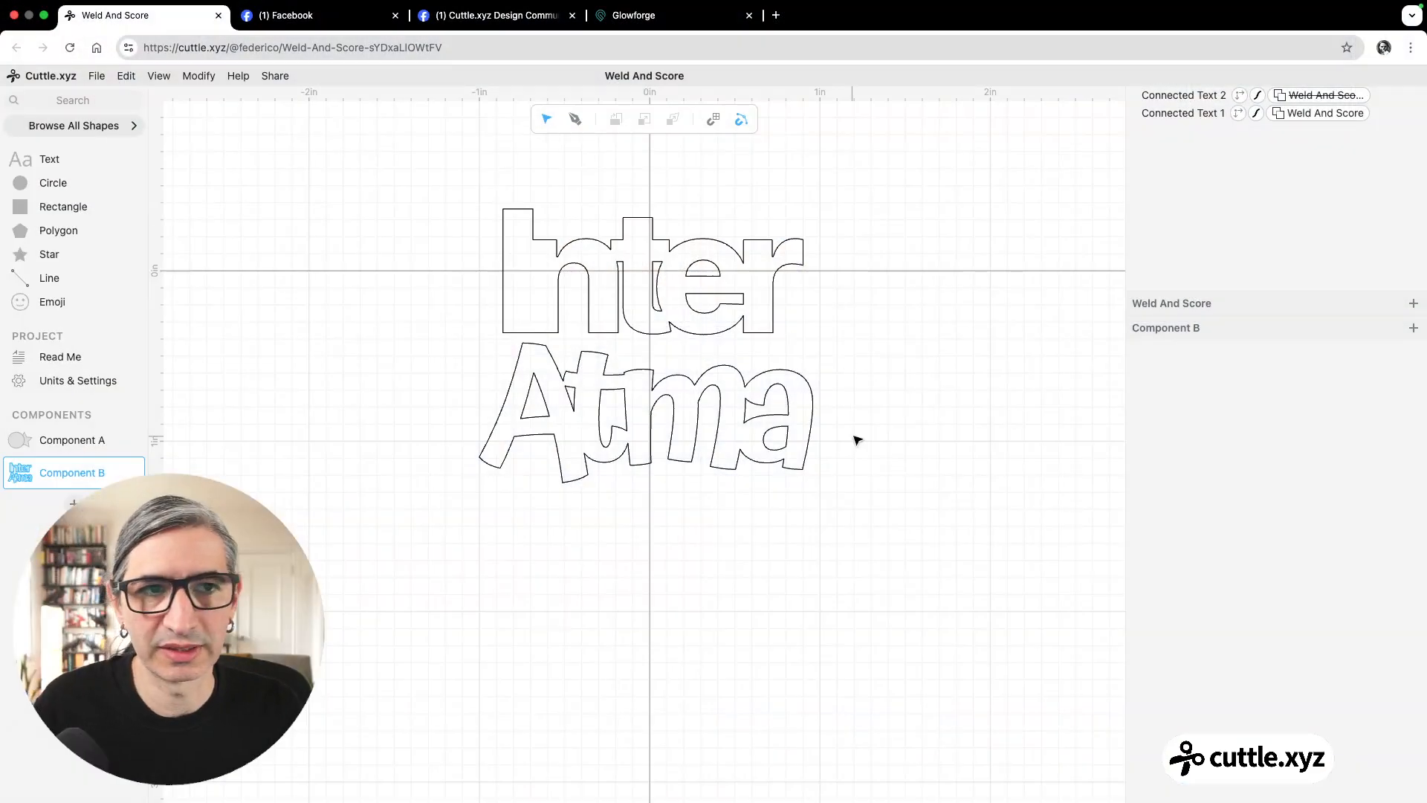
Re-enable the Weld And Score modifier on the Atma text and set its welding option to Weld nothing.
drag(865, 401, 728, 439)
click(1295, 96)
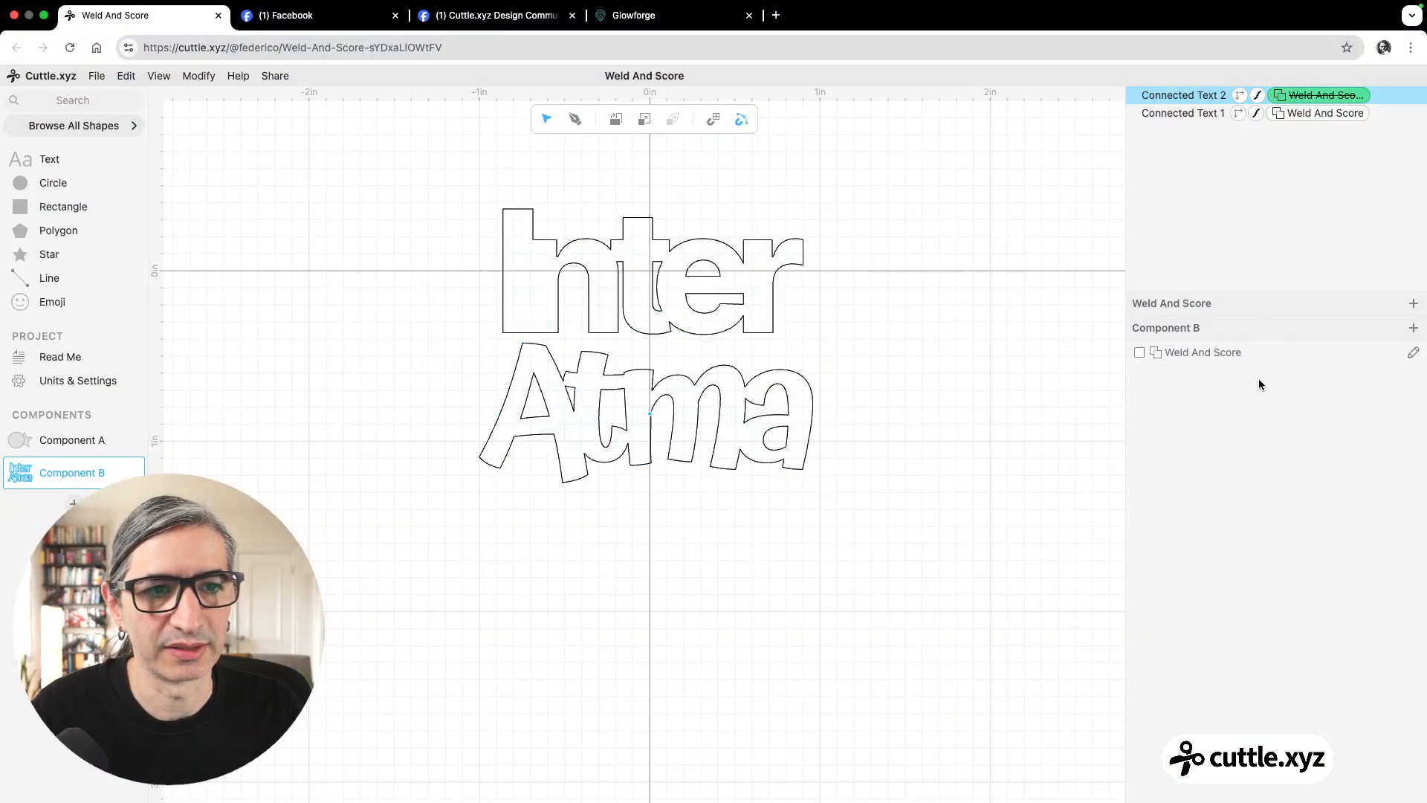
click(1139, 354)
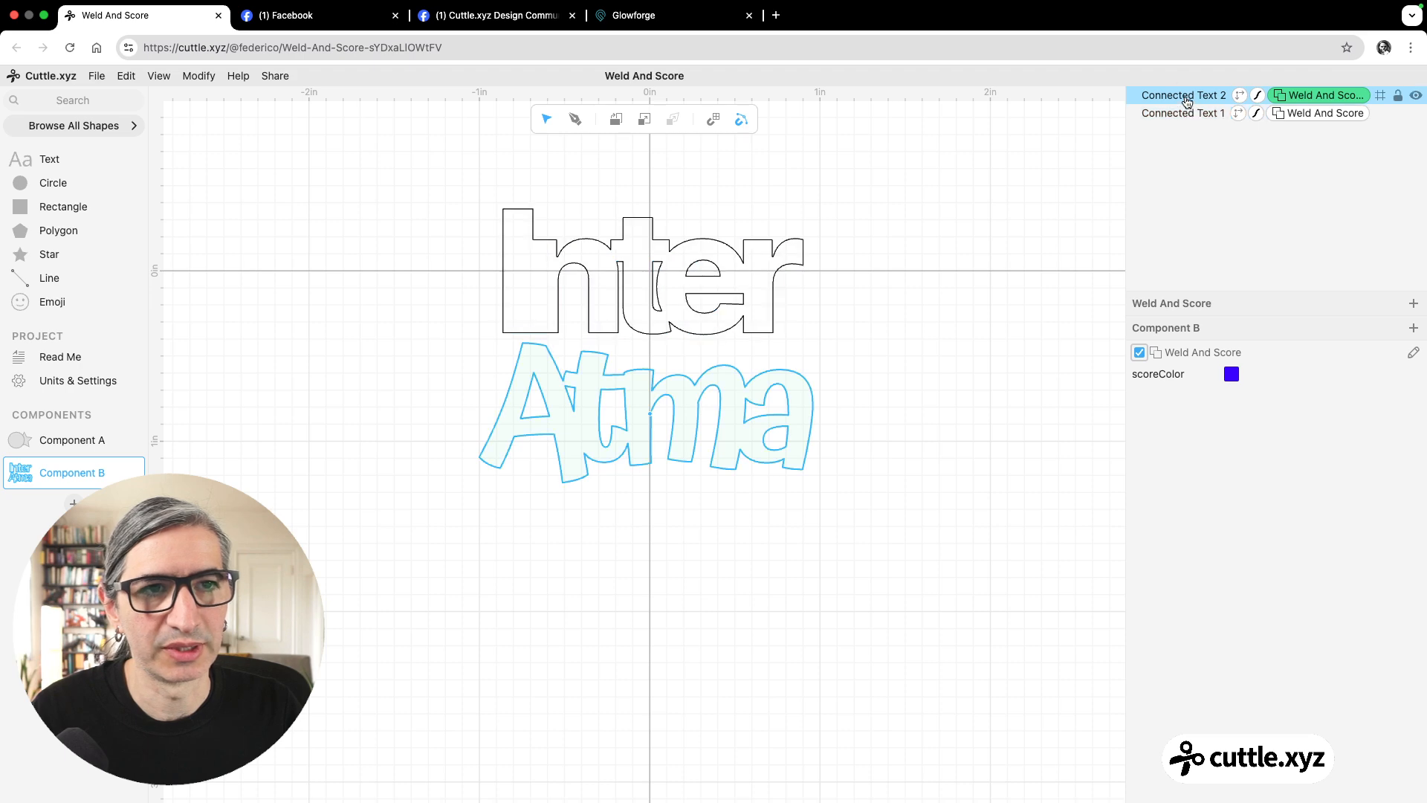
click(1186, 96)
click(1278, 604)
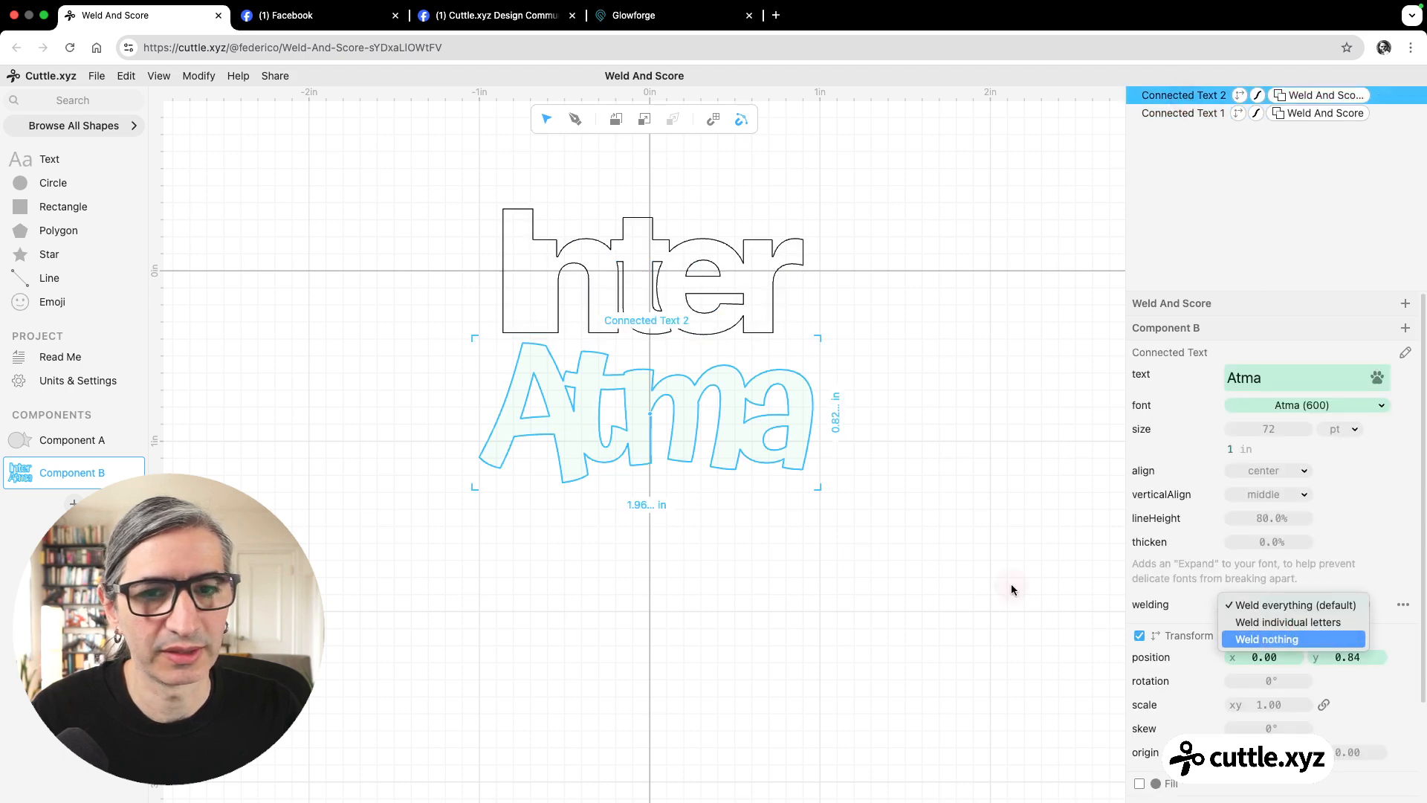
click(819, 546)
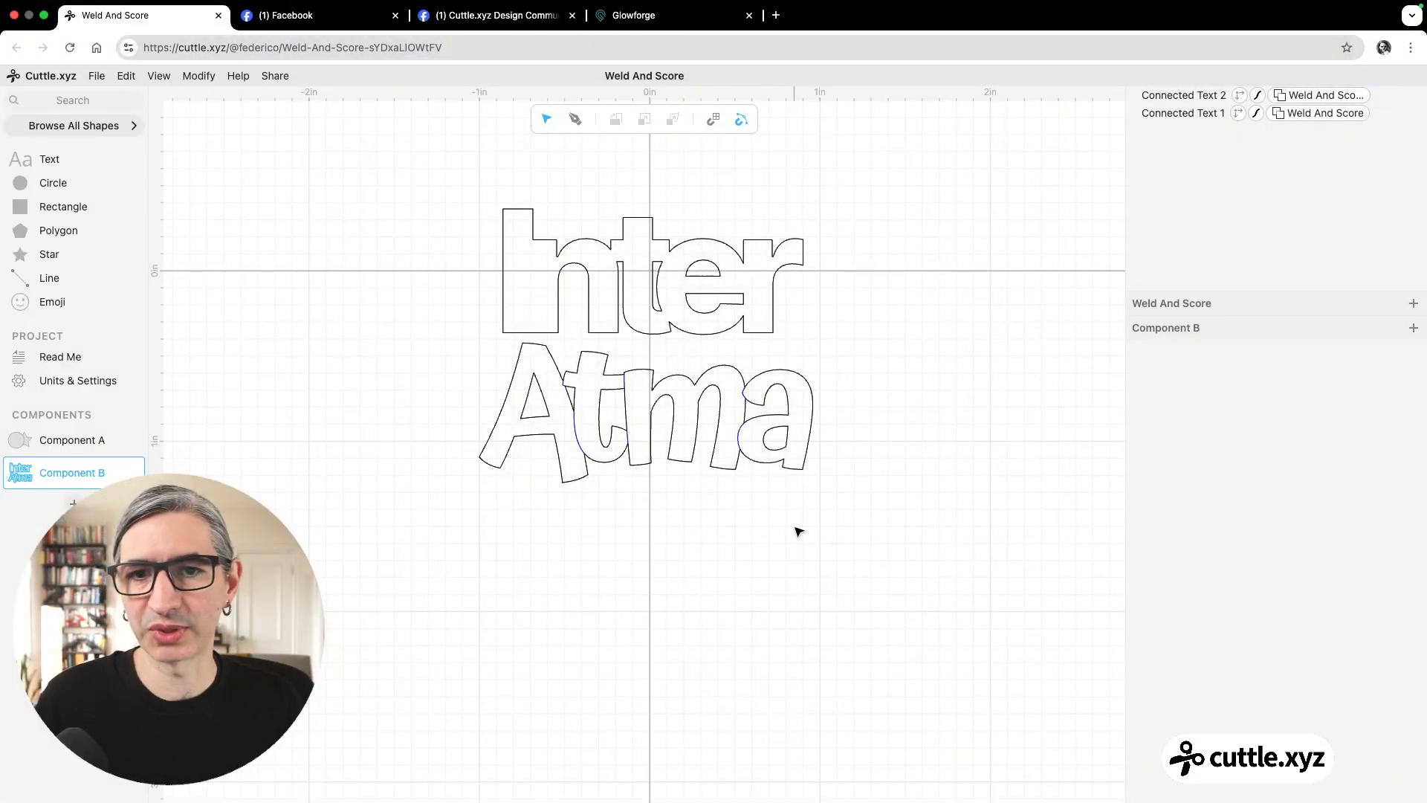
Find the Connected Text shape in the shape library and place one below the Atma text.
click(88, 101)
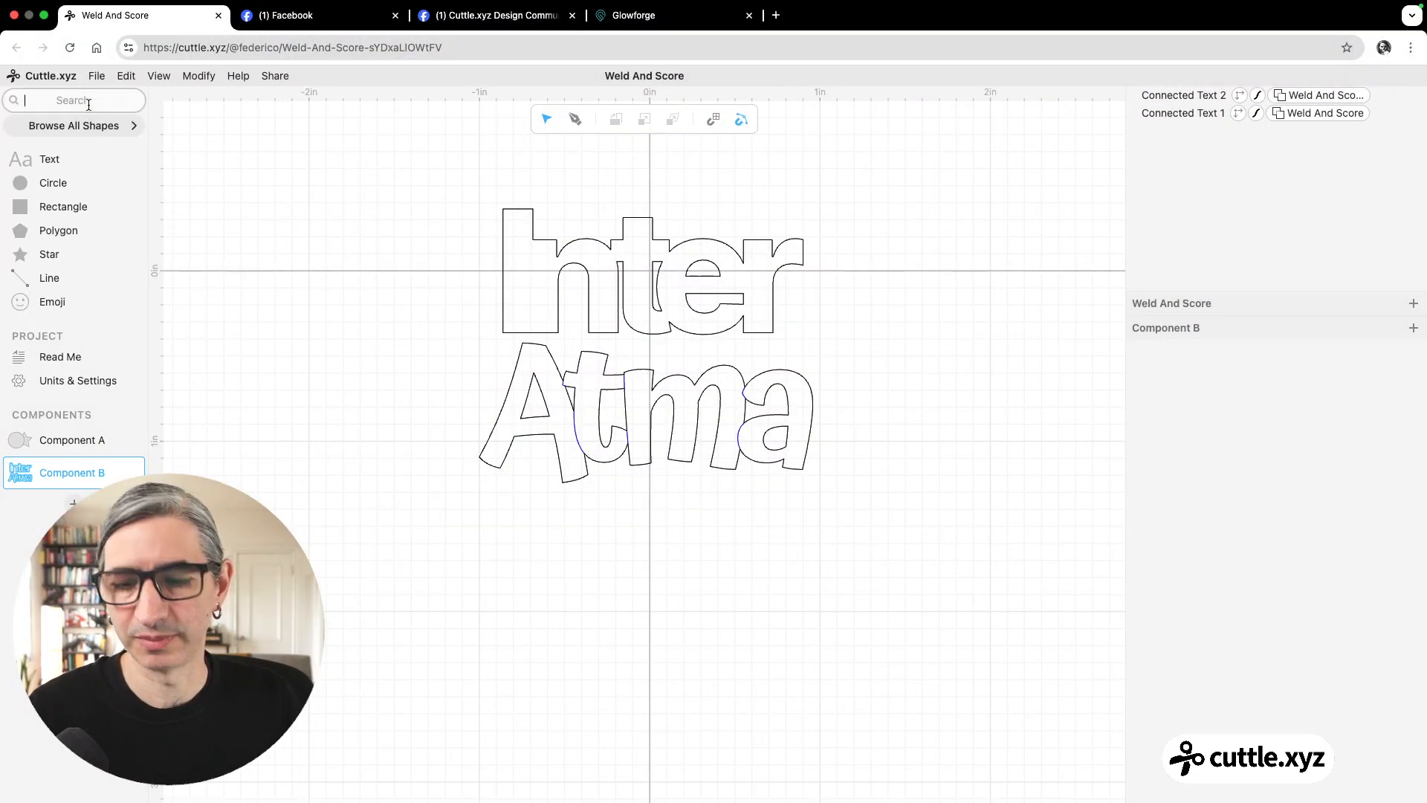
text(co)
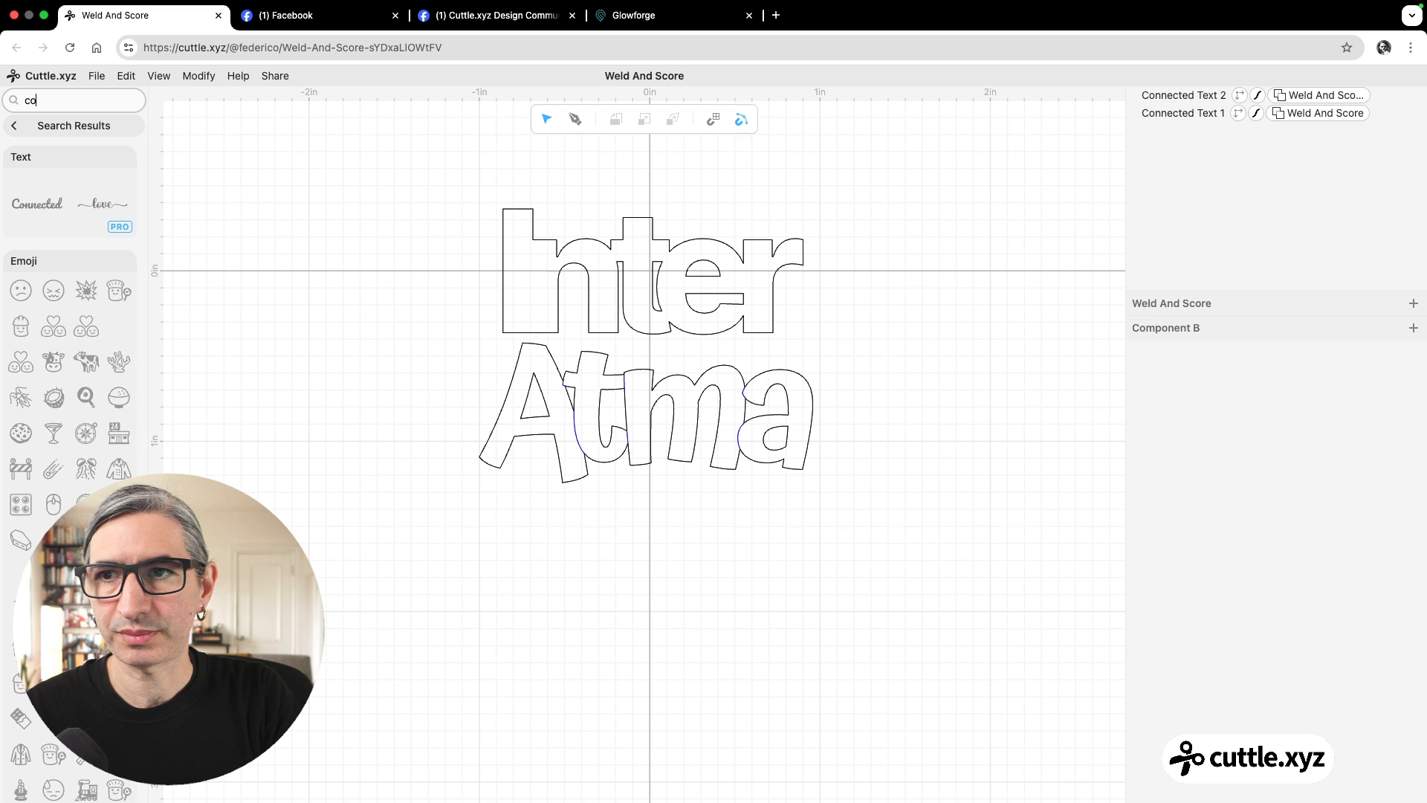
drag(33, 203, 645, 576)
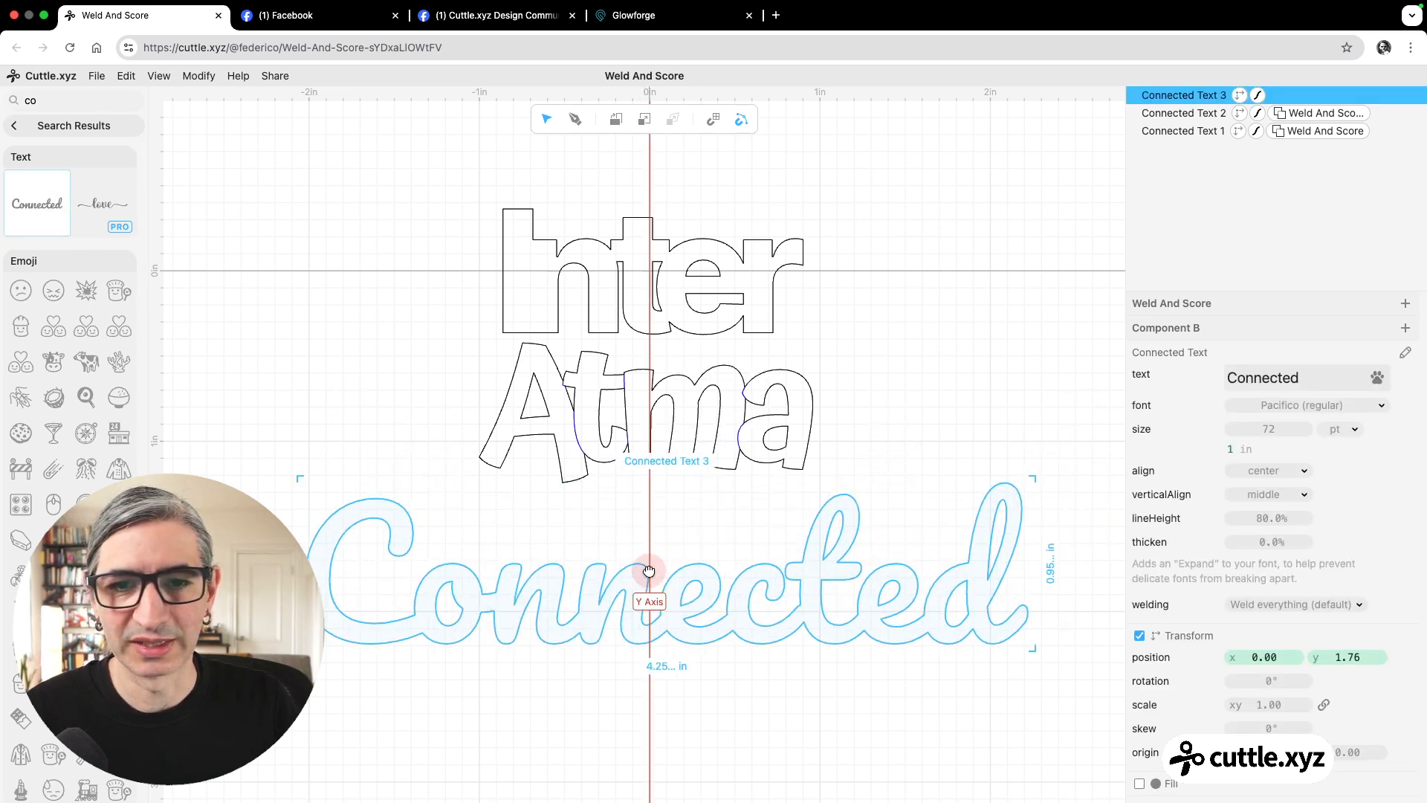
Set the font of the new connected text to Literata with weight 700.
click(1341, 406)
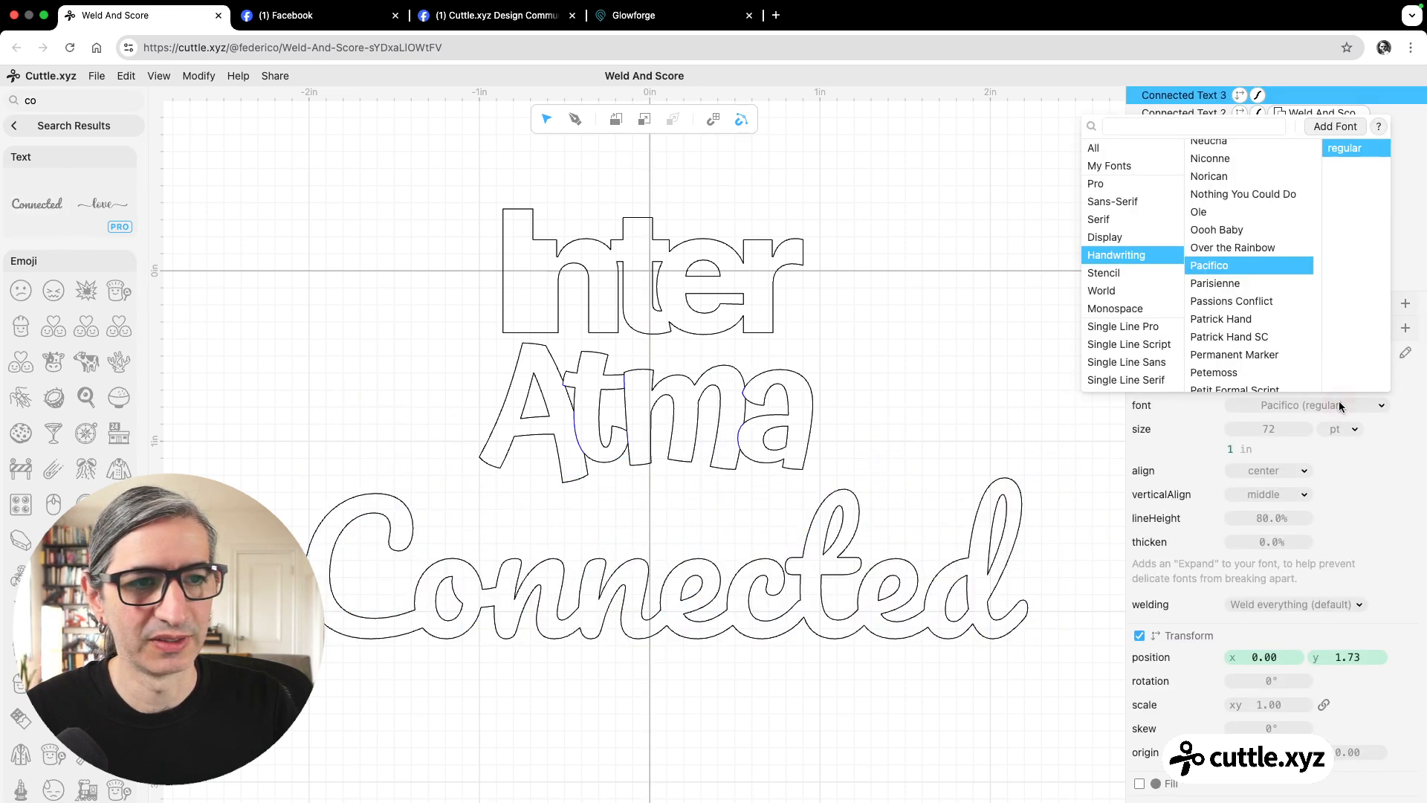
click(1216, 130)
text(lit)
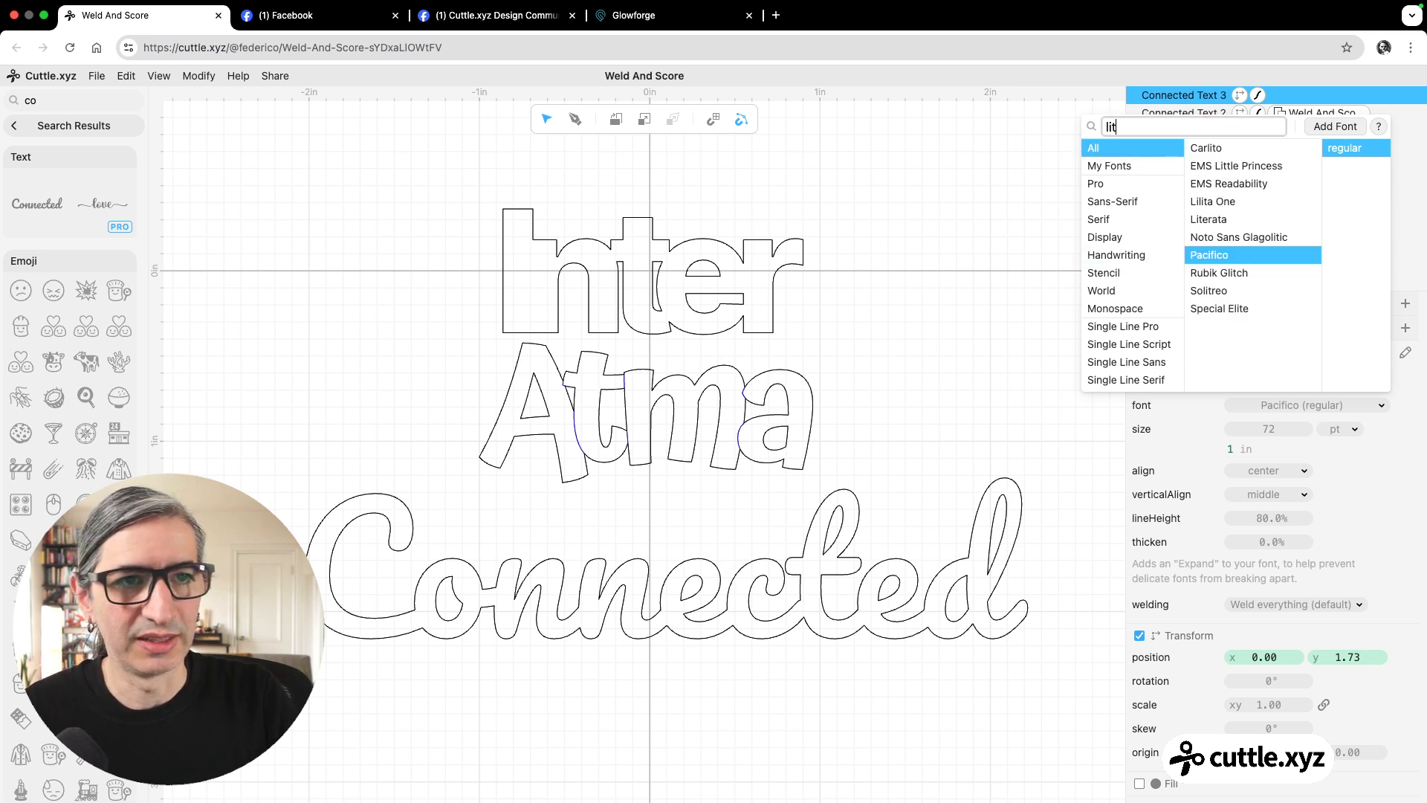
click(1232, 224)
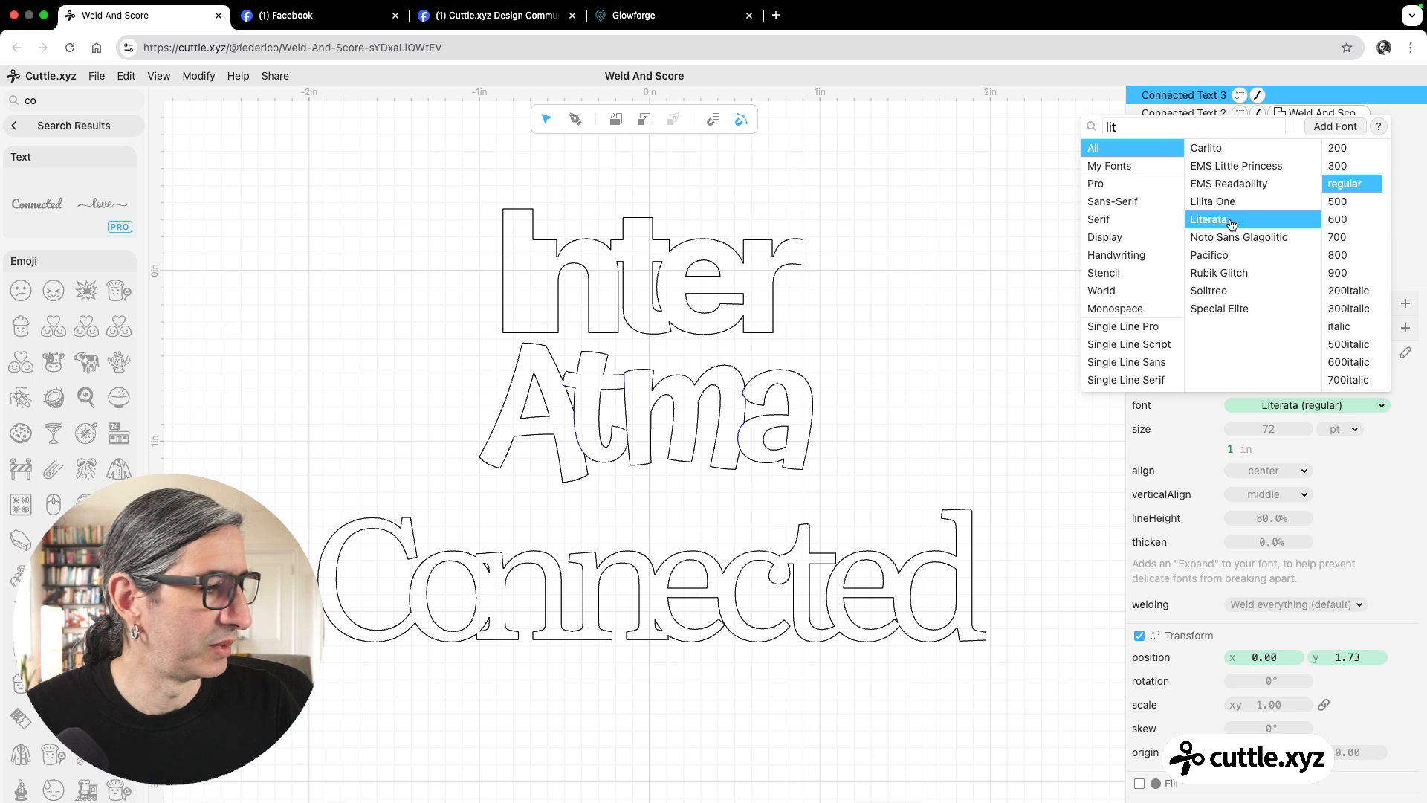
click(1334, 237)
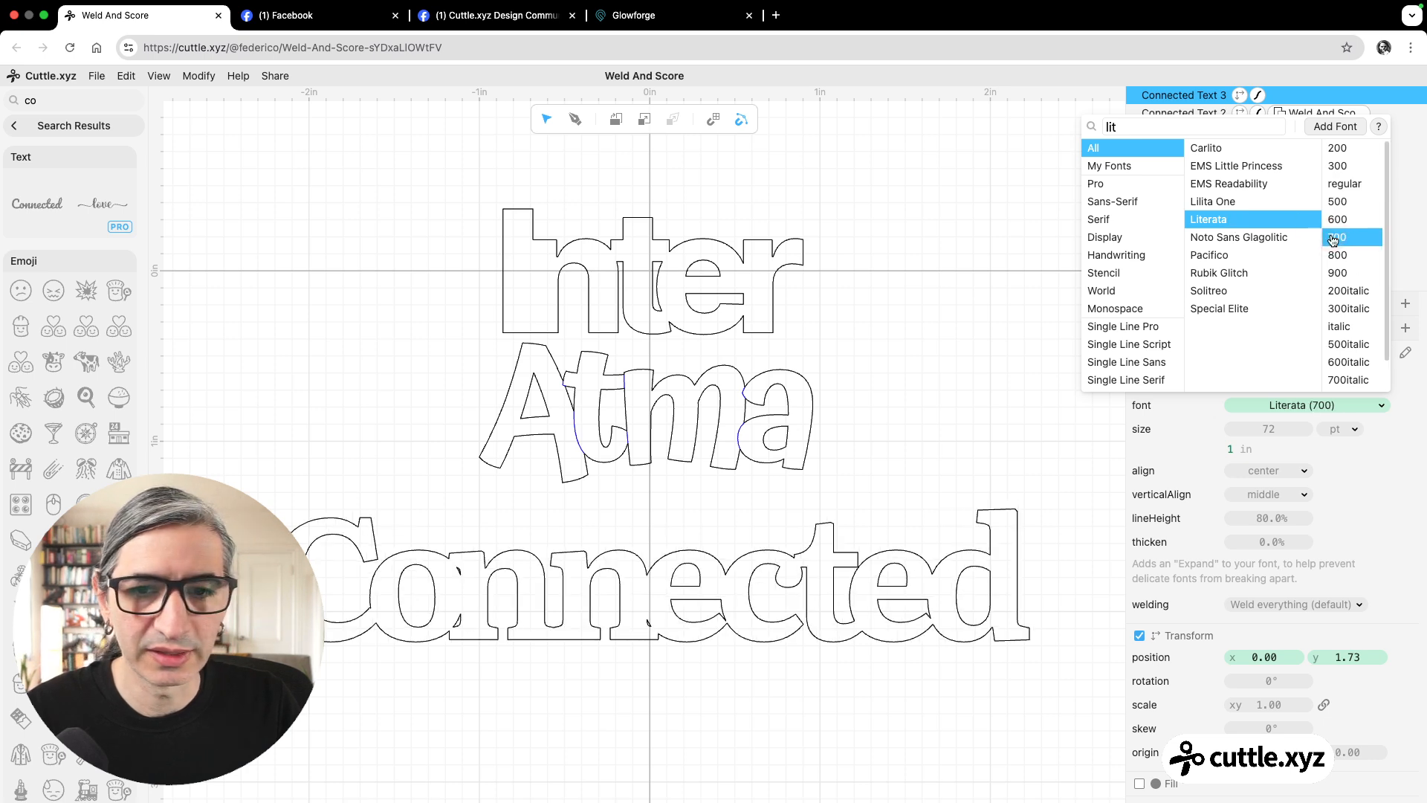
click(960, 477)
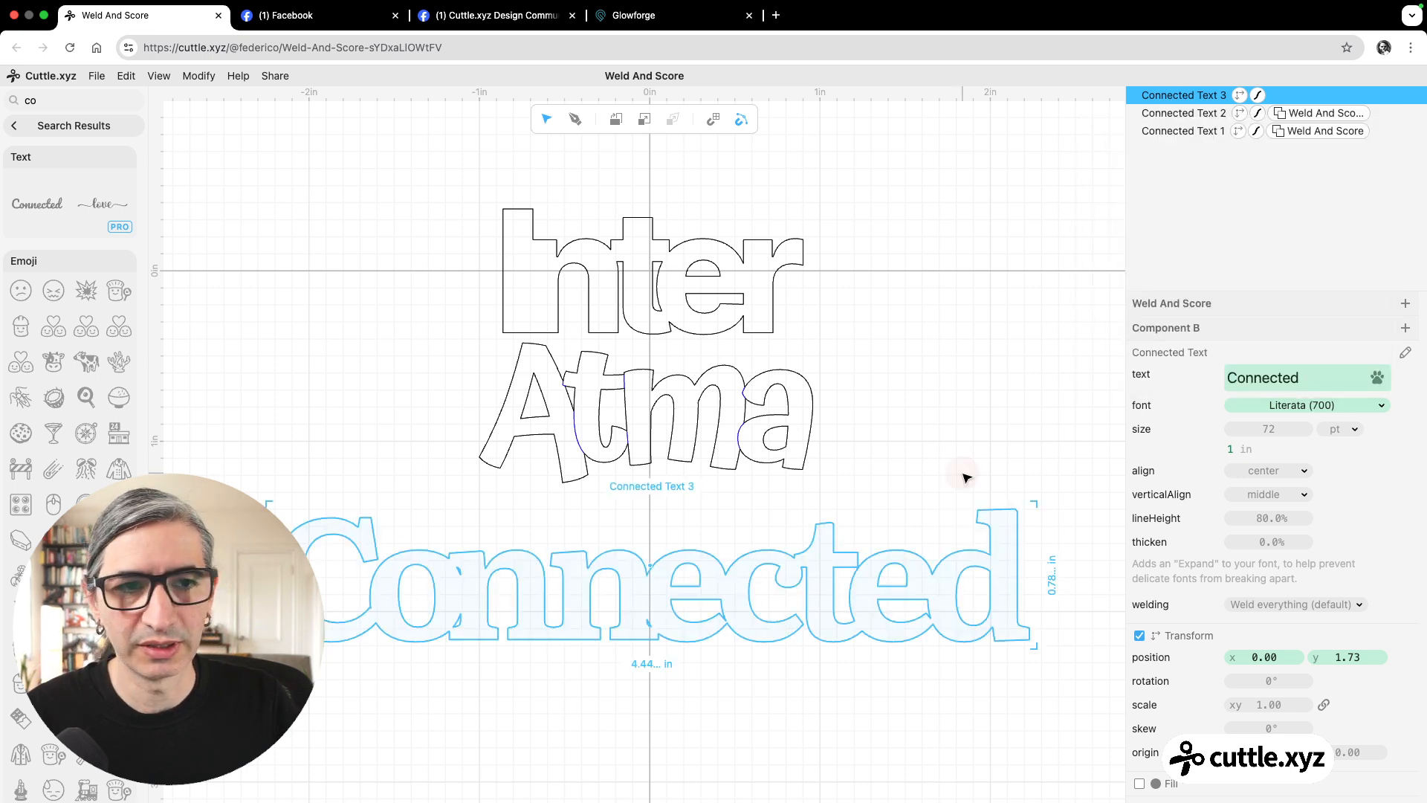
Replace the wording of the new connected text with "Literata".
click(1304, 377)
double_click(1303, 377)
text(L)
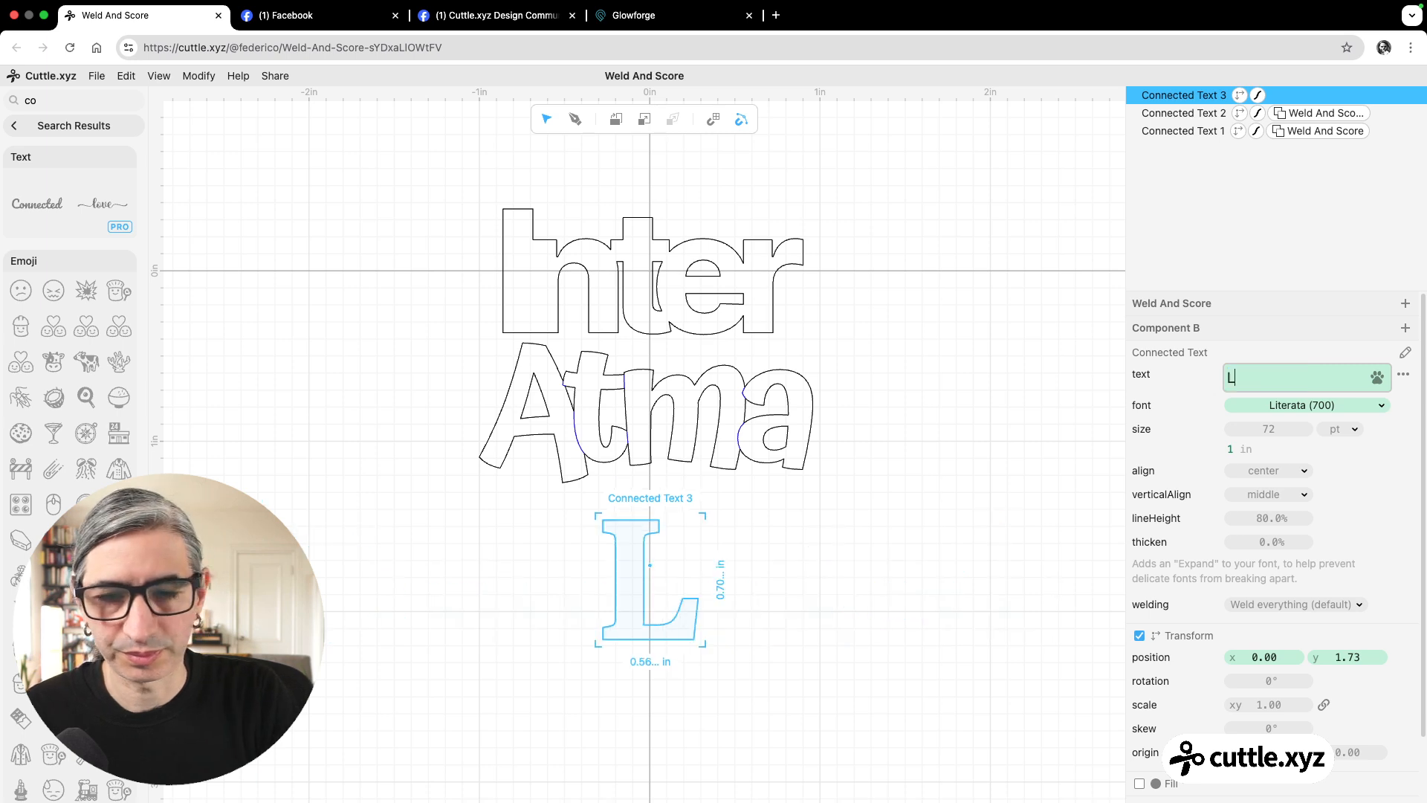
text(iterata)
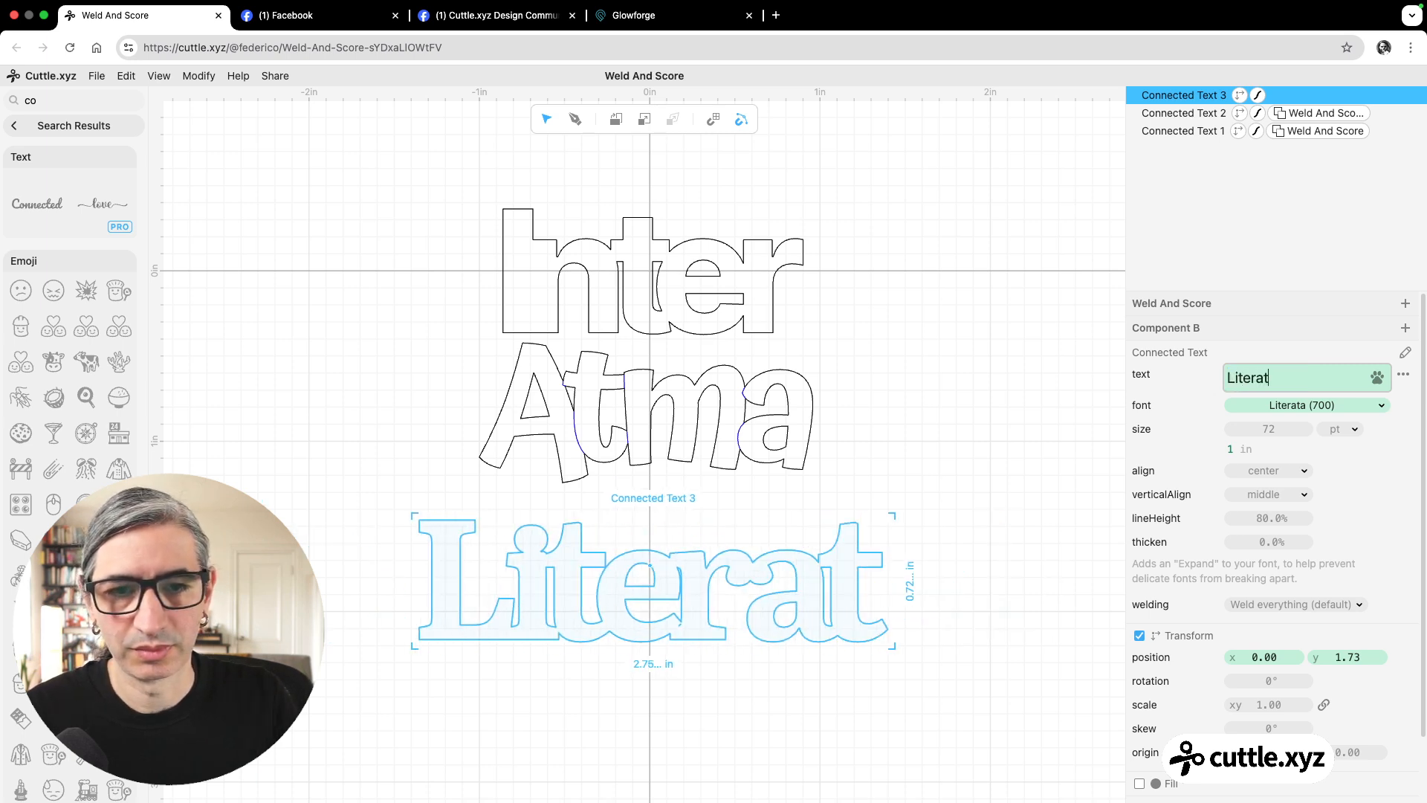
click(1011, 664)
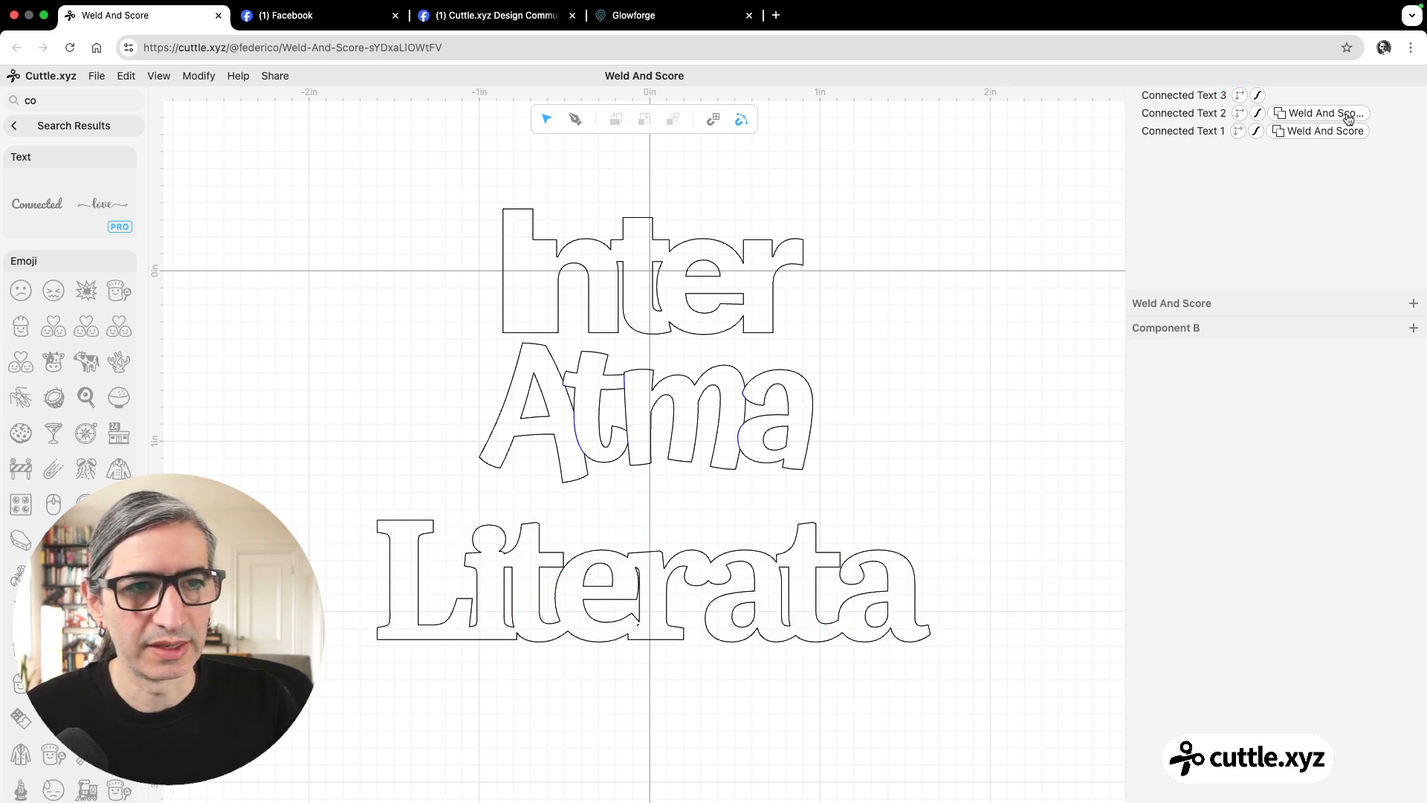
click(1189, 95)
click(1265, 407)
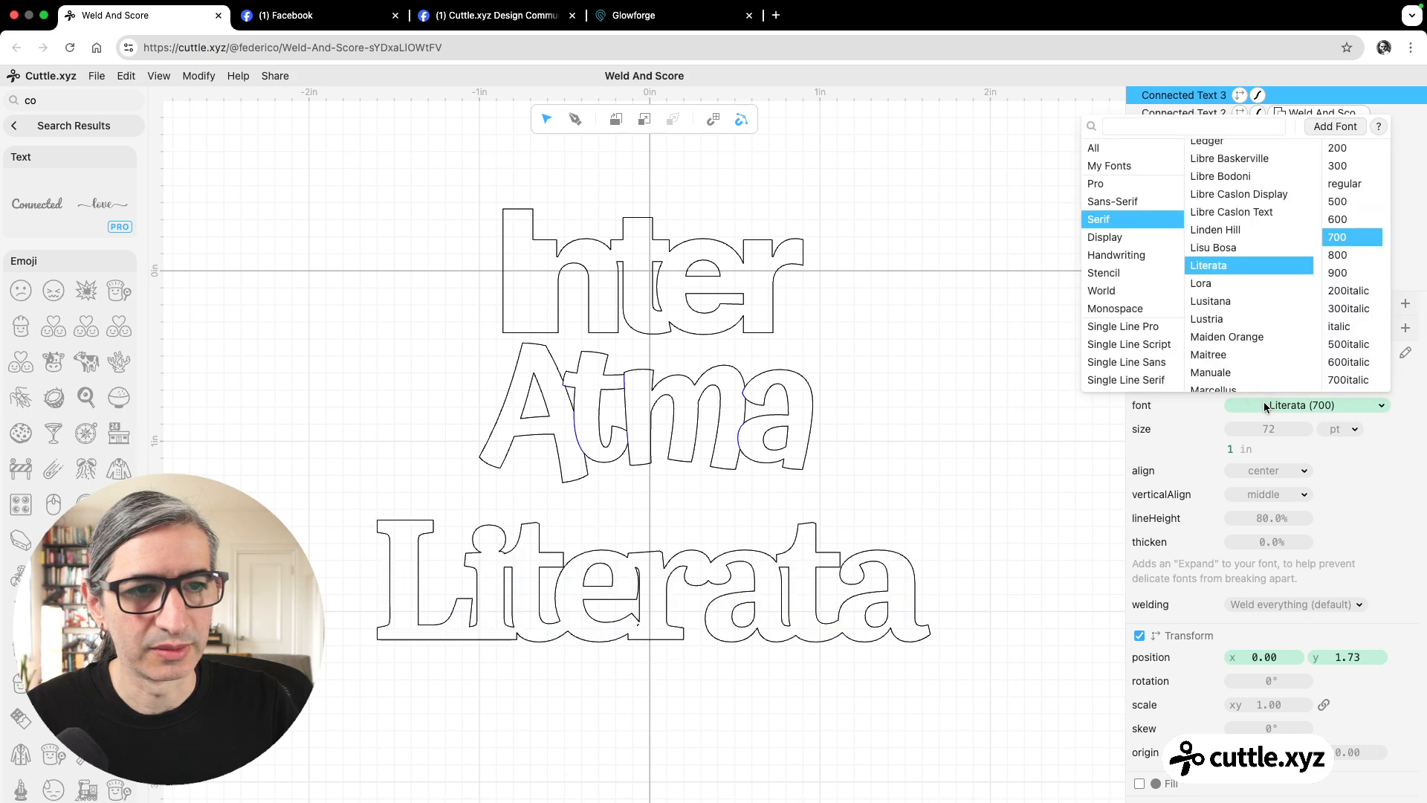
click(994, 540)
Duplicate the Literata text and place the copy directly below the original, at a y position of 2.50.
scroll(988, 564, down, 3)
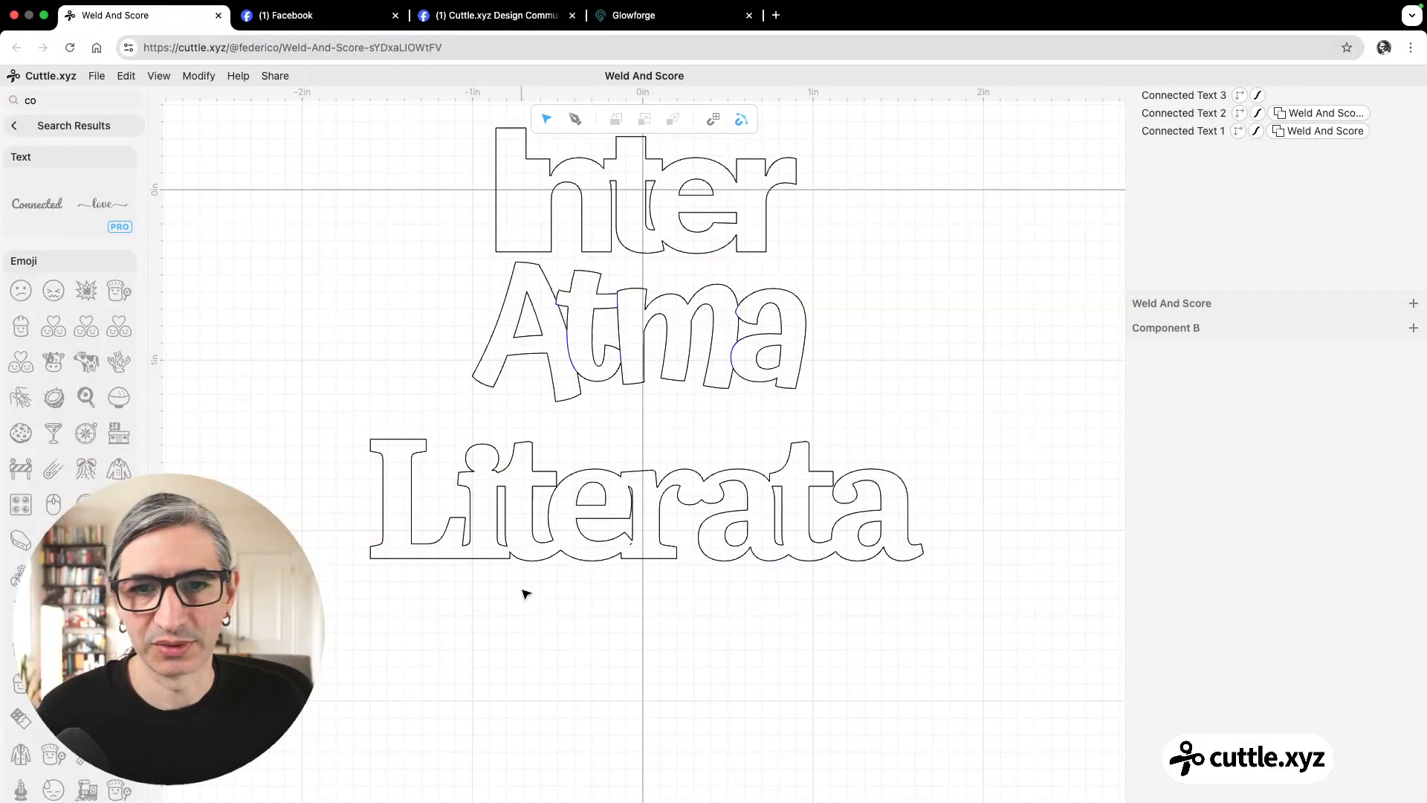
drag(334, 430, 636, 619)
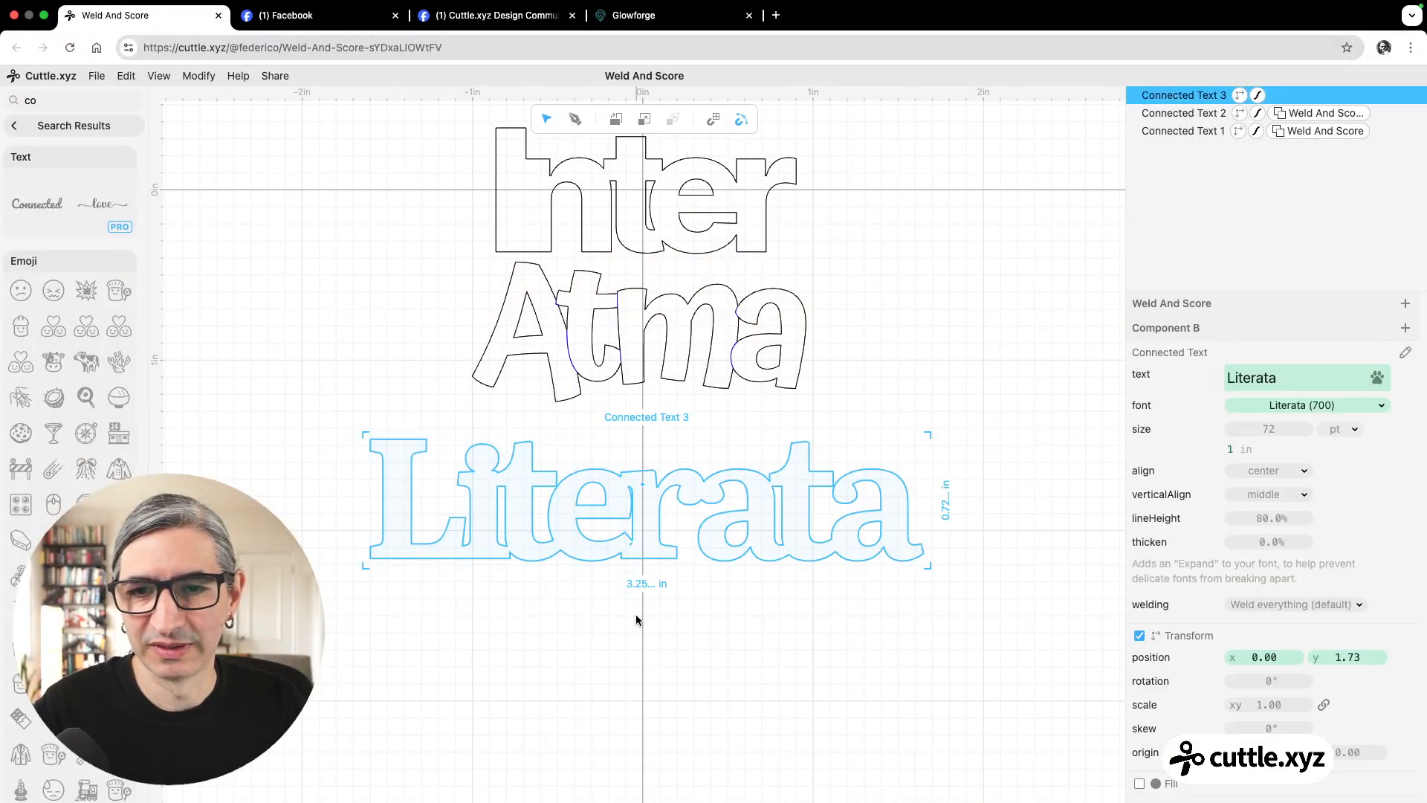
key(super+d)
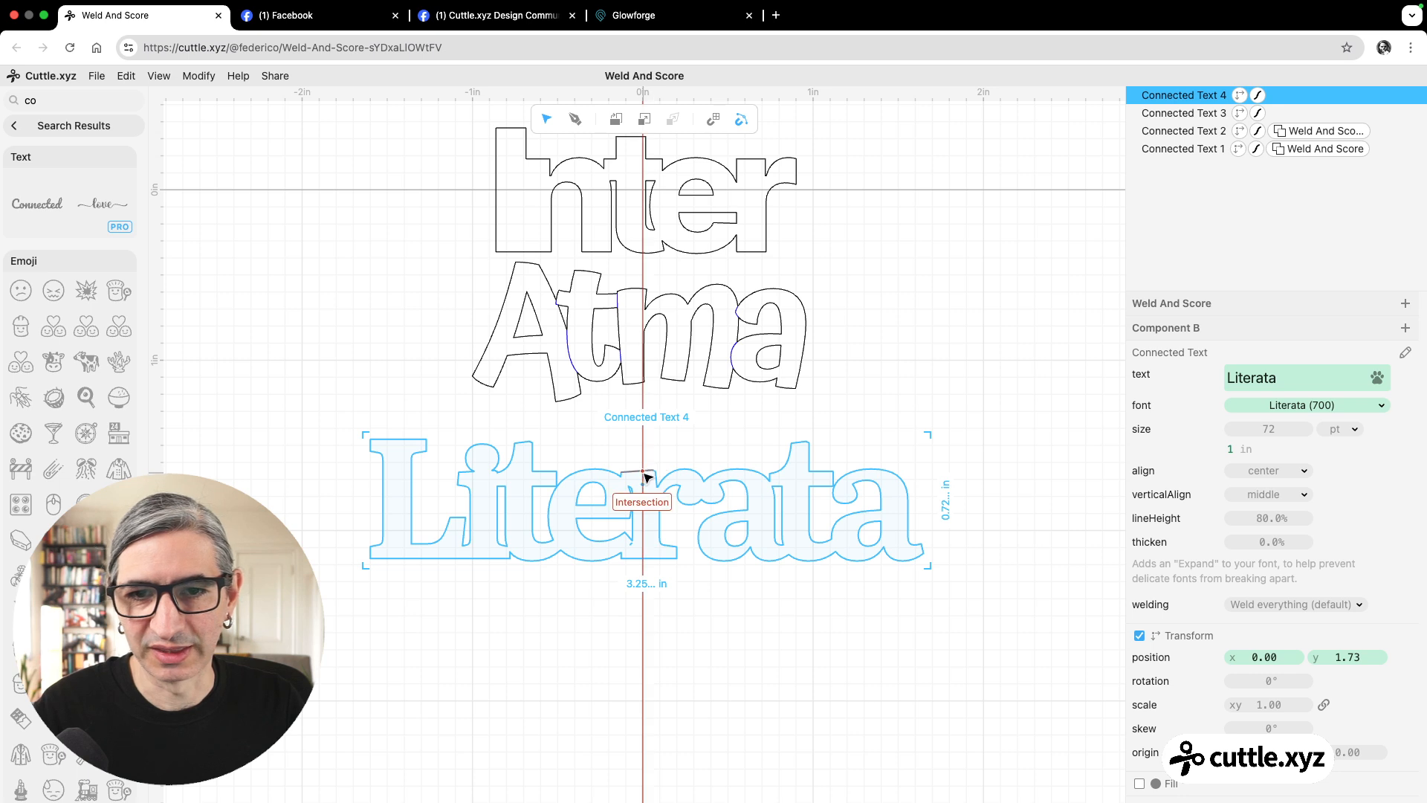
drag(643, 472, 646, 594)
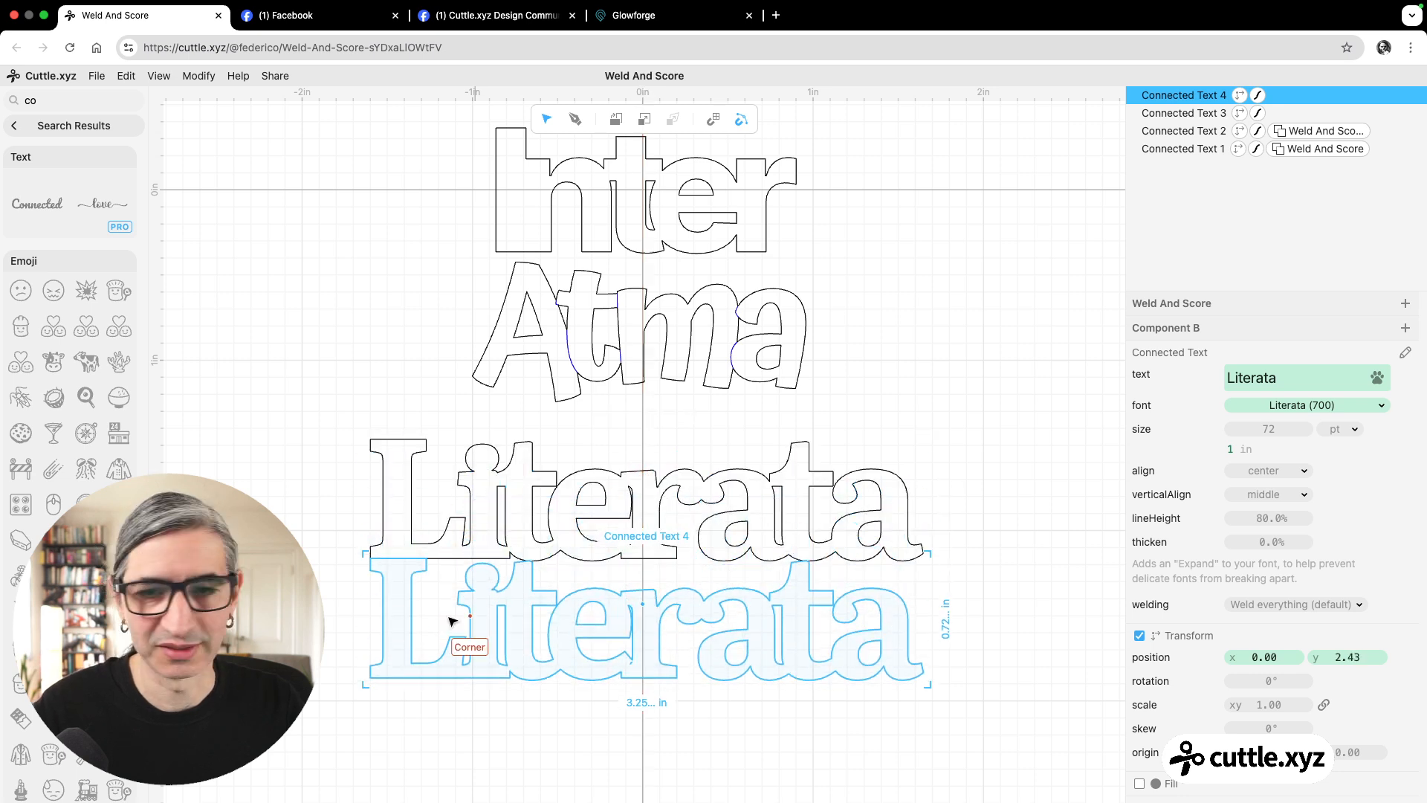
key(Down)
key(Down)
key(Down)
key(Down)
key(Down)
key(Down)
key(Down)
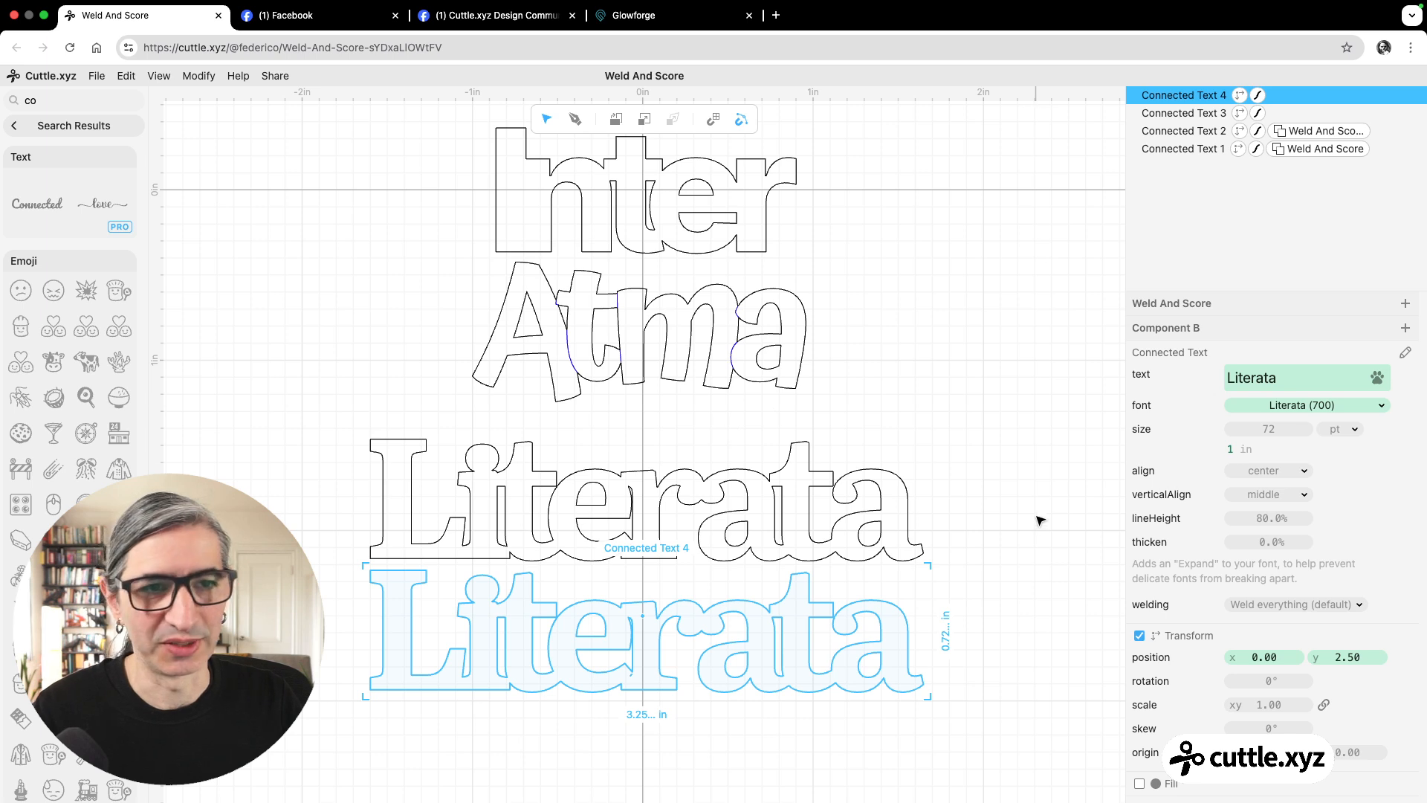
Apply the Weld And Score modifier to the lower Literata copy and set its welding option to Weld nothing.
click(208, 78)
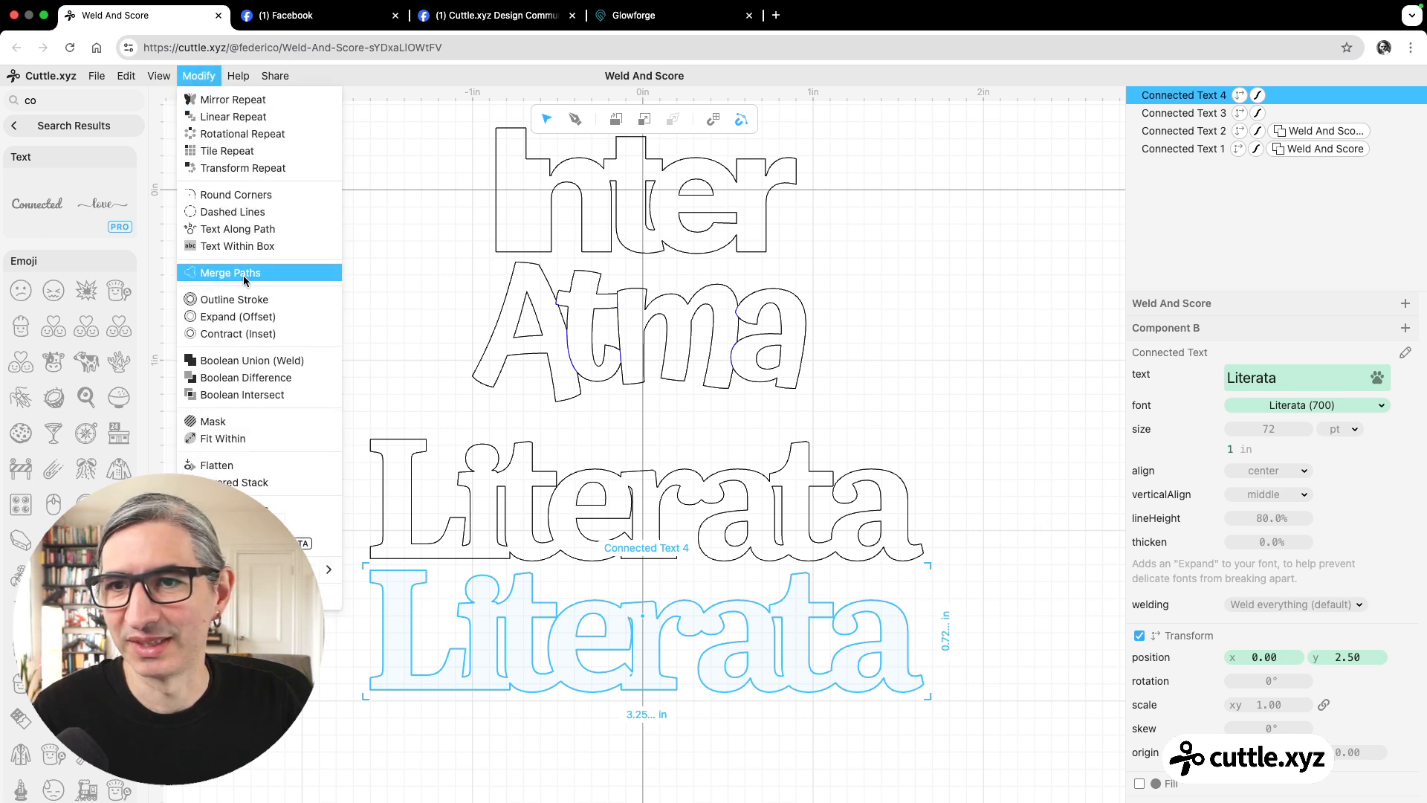
mouse_move(297, 568)
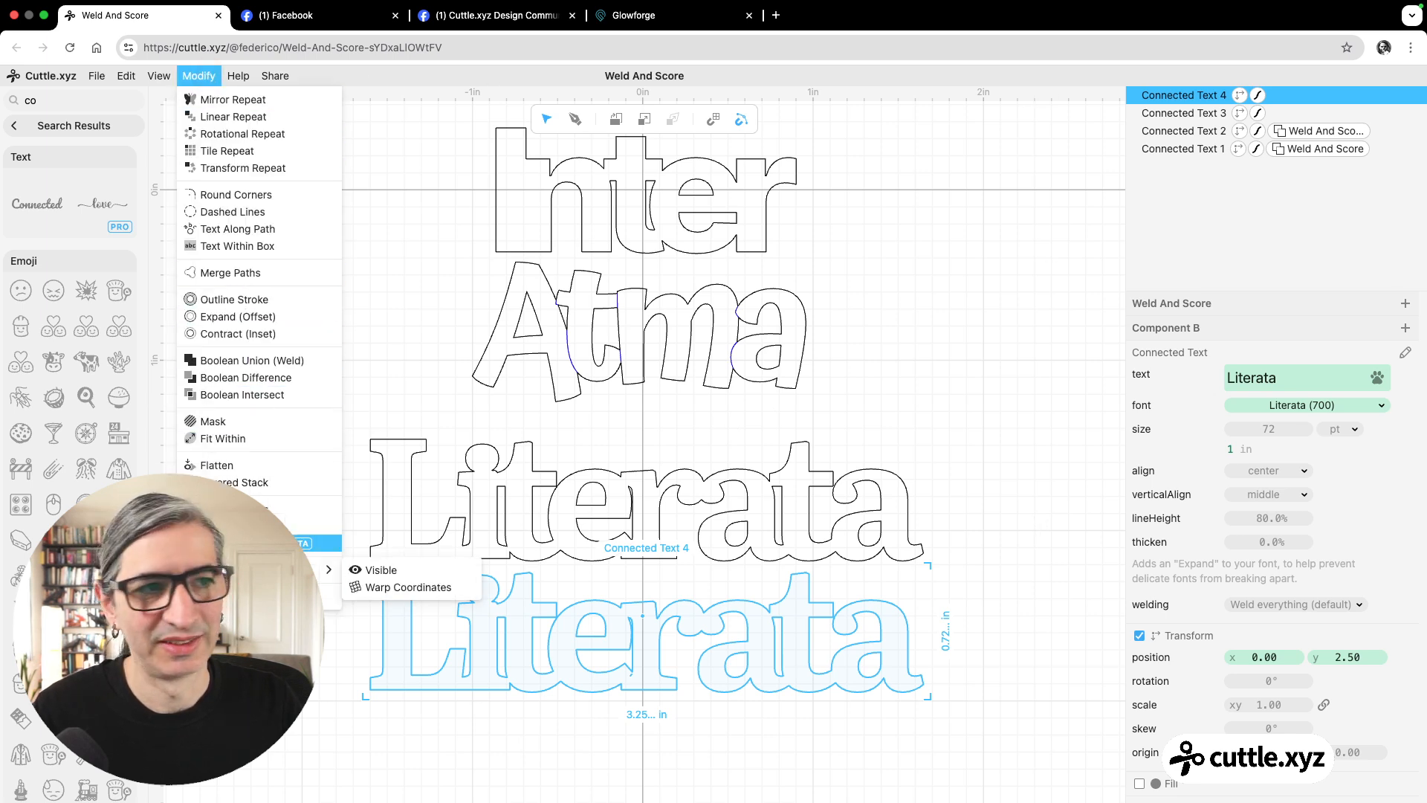
click(387, 586)
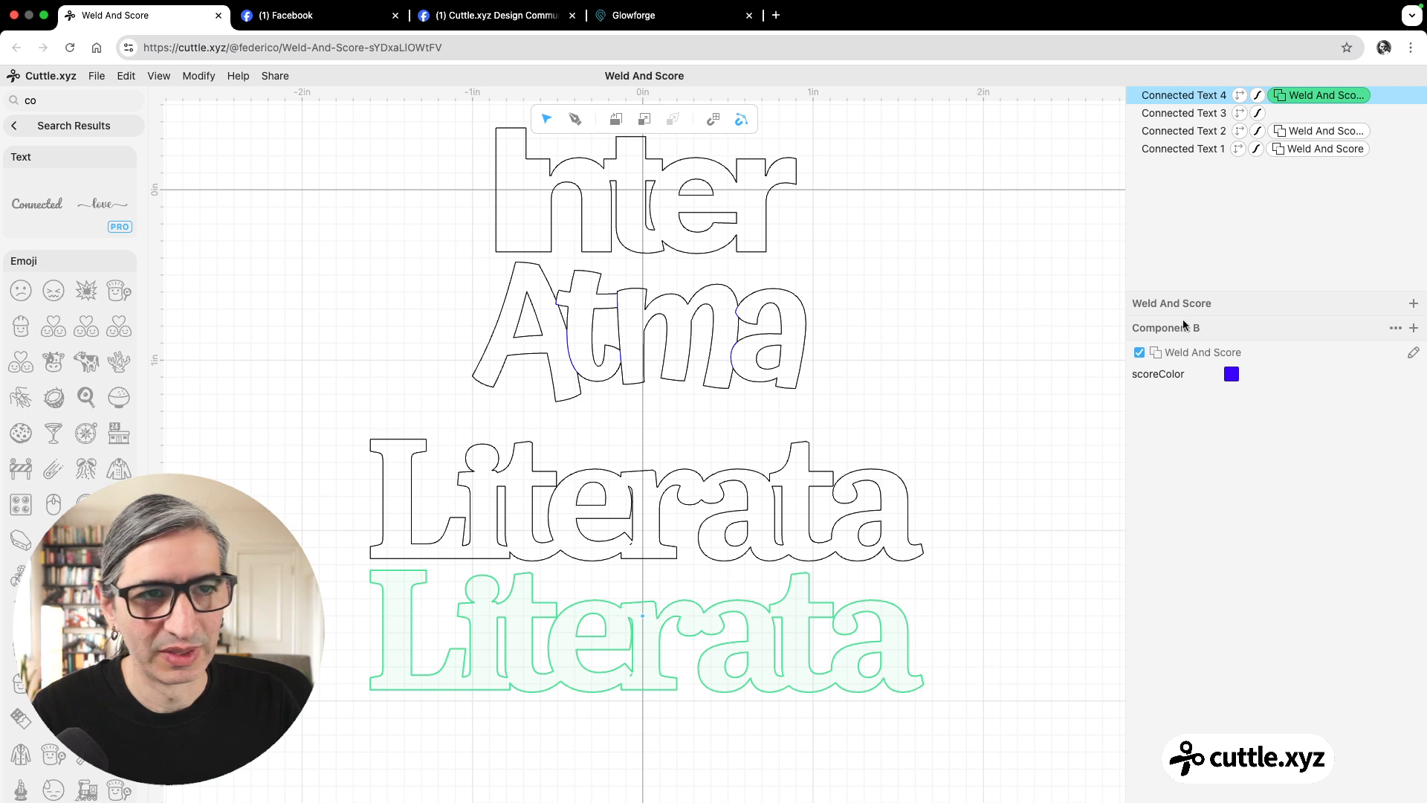
click(1195, 101)
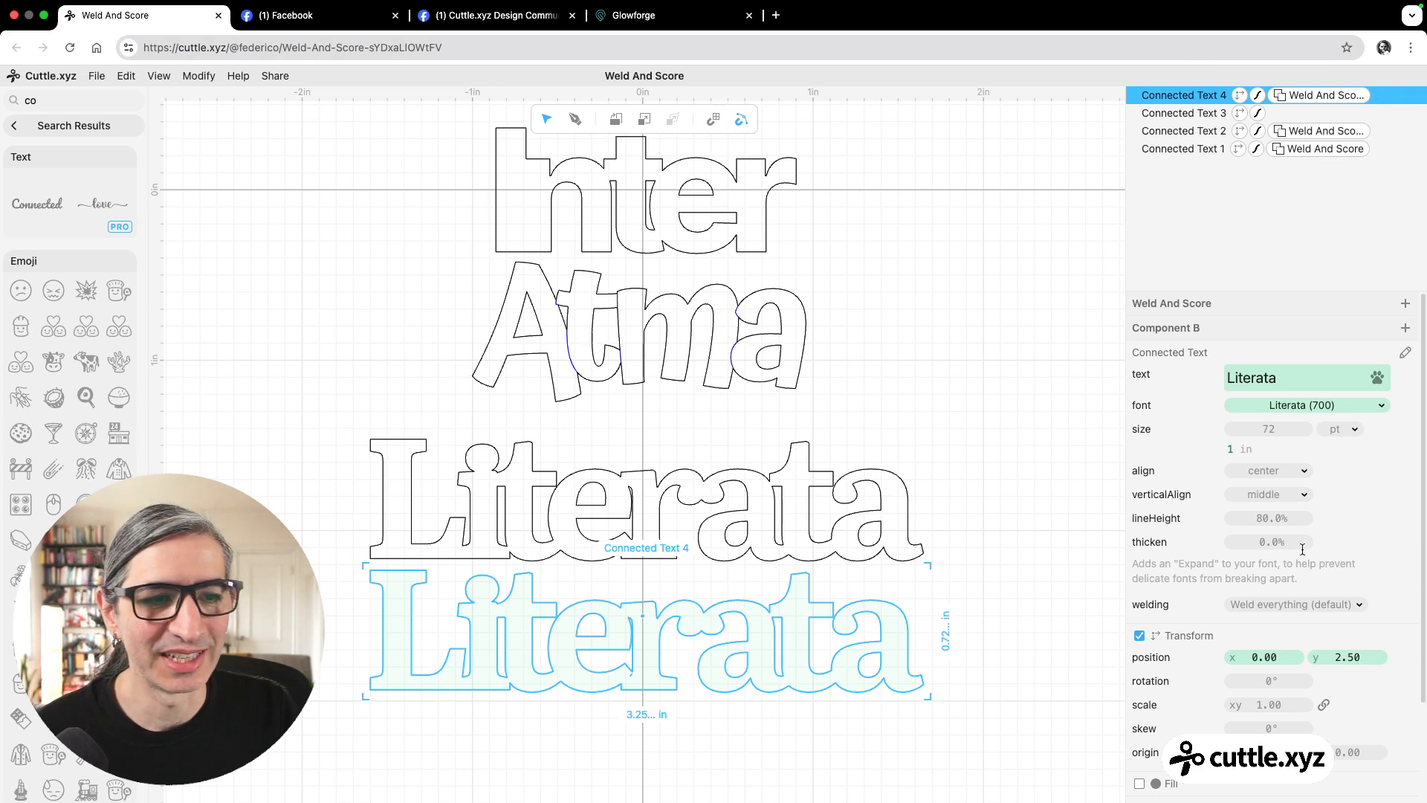
click(1287, 611)
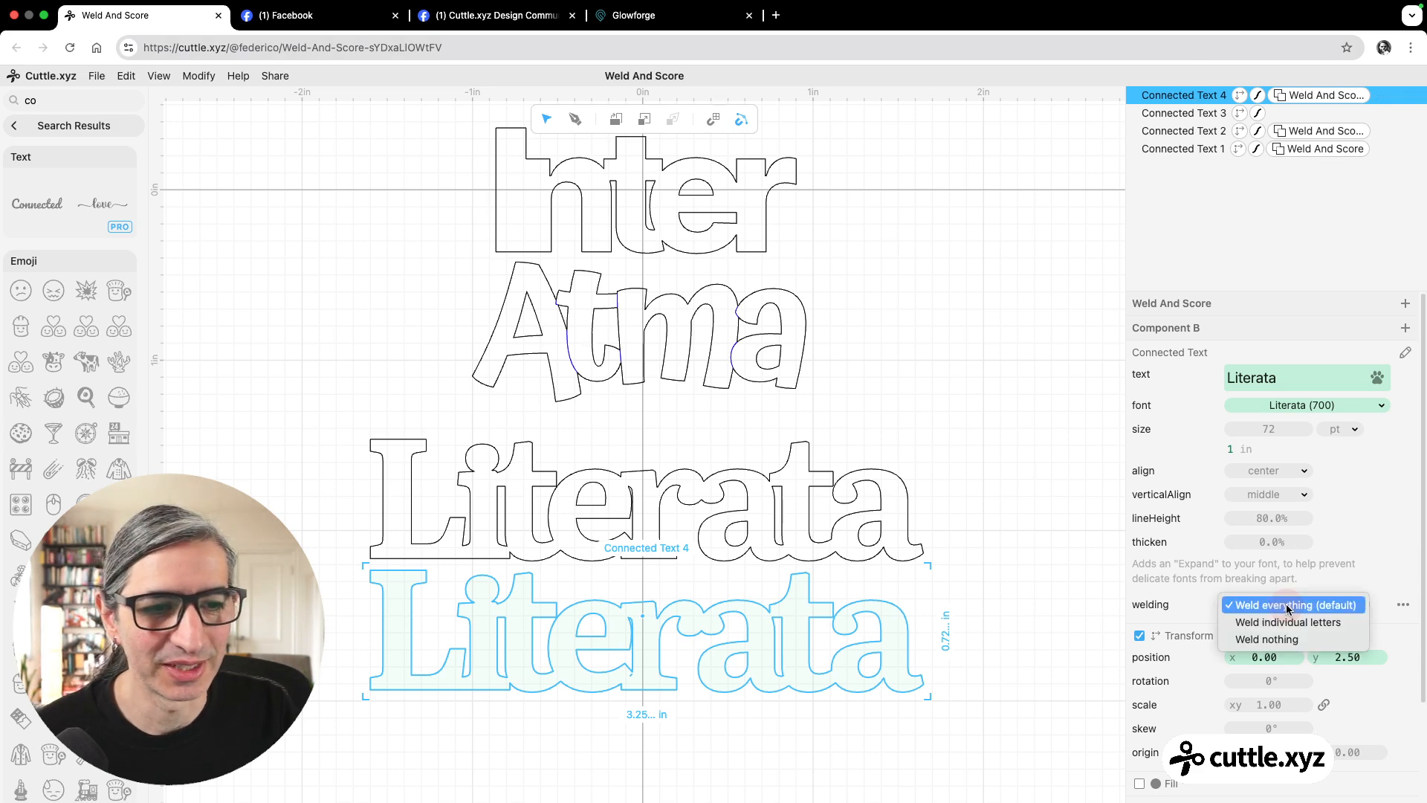
click(1272, 641)
click(1014, 712)
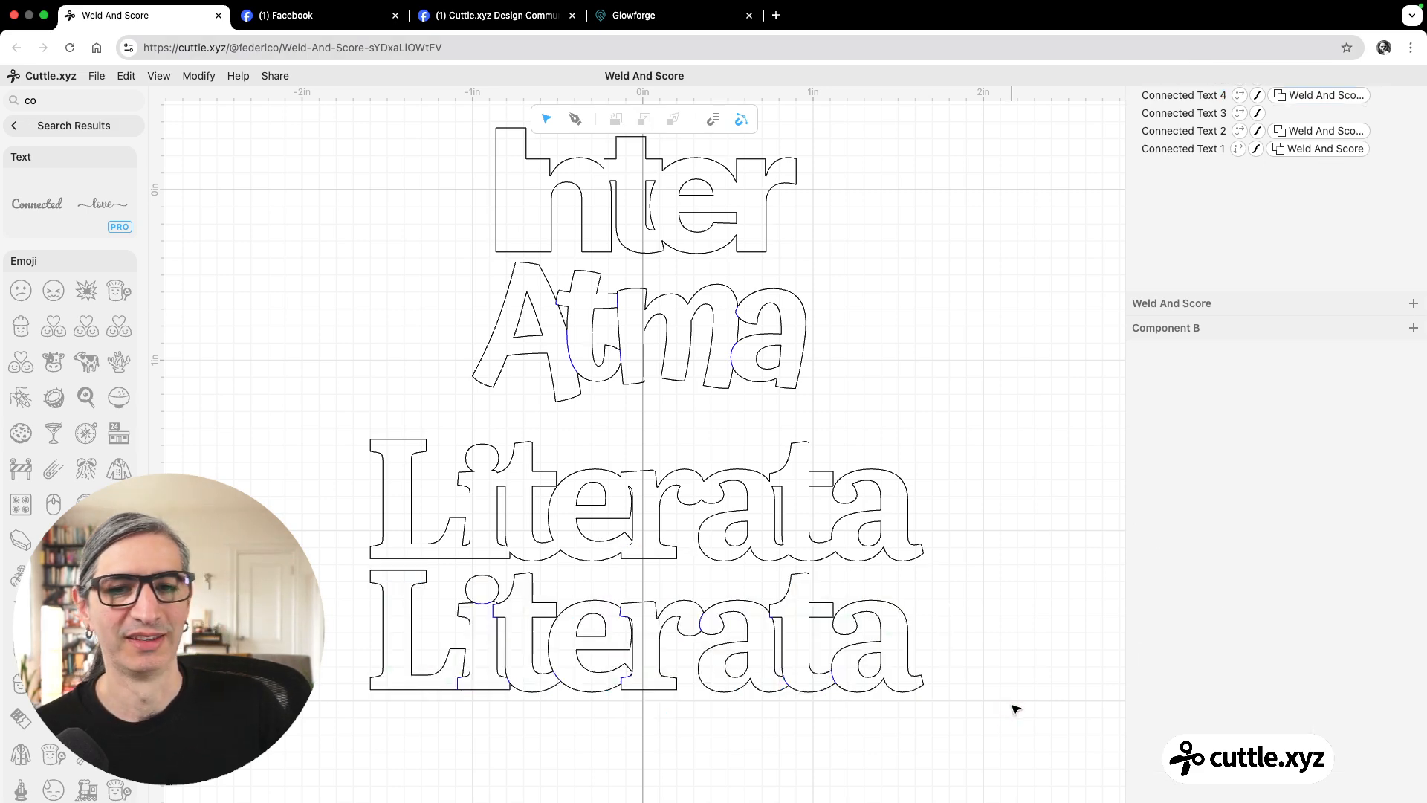
scroll(1015, 708, down, 3)
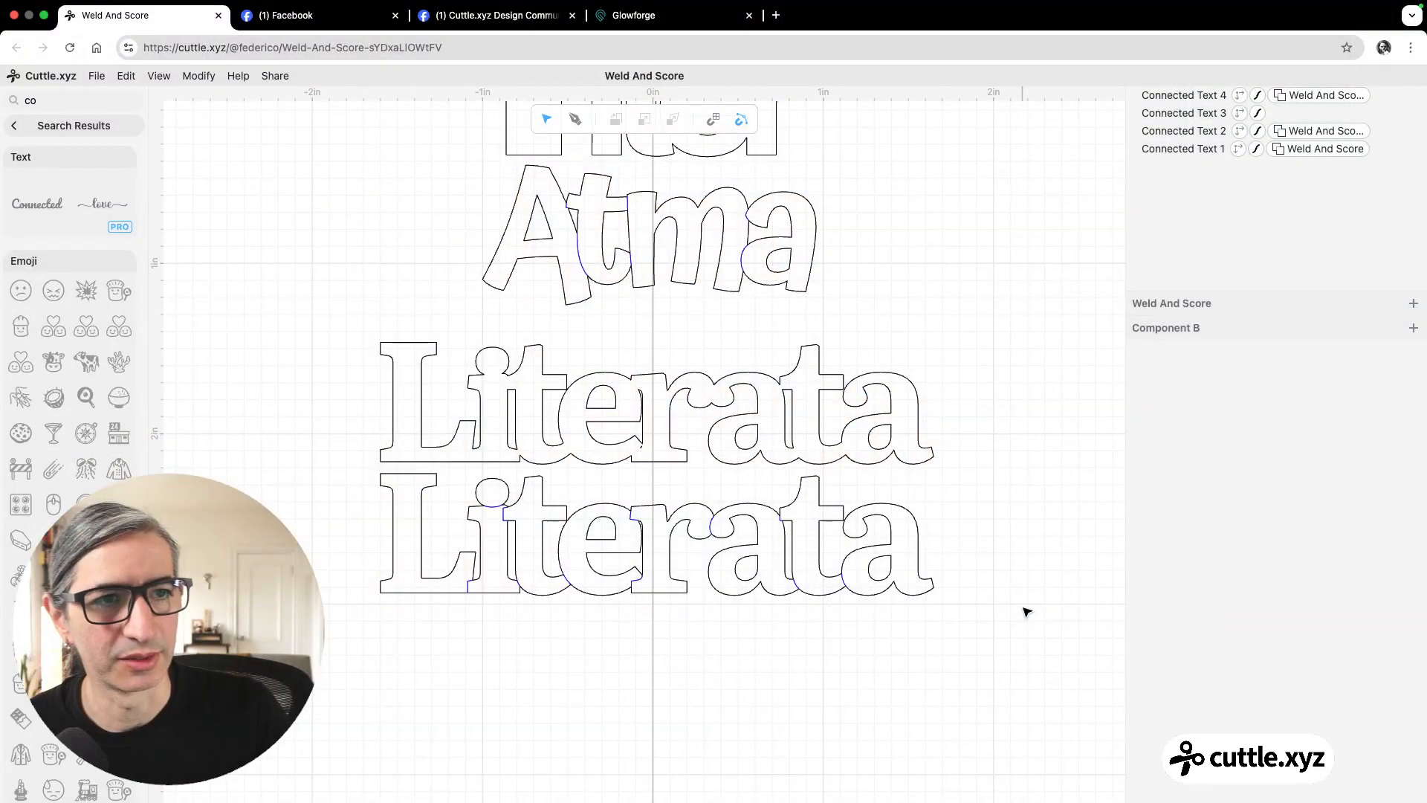
scroll(930, 310, down, 3)
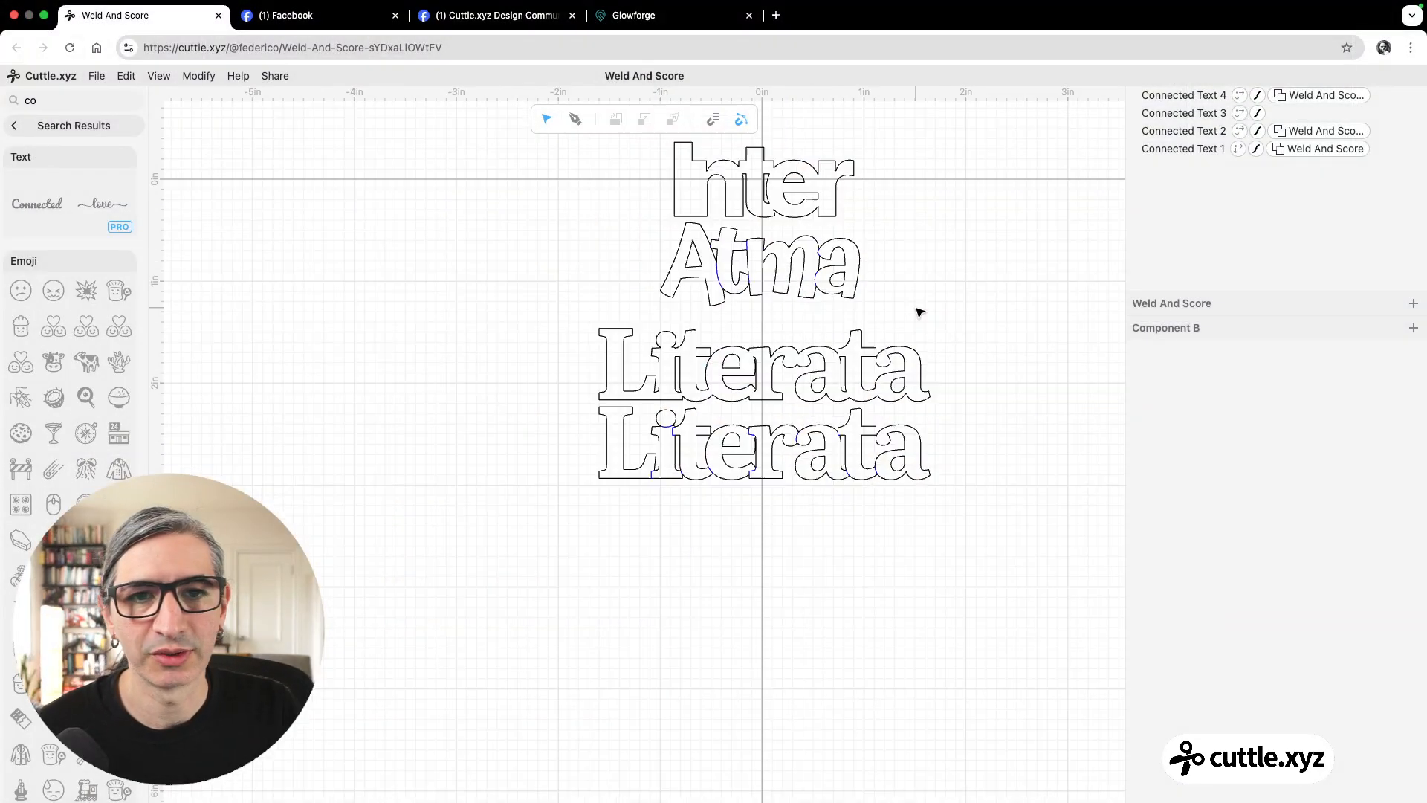
scroll(919, 312, down, 2)
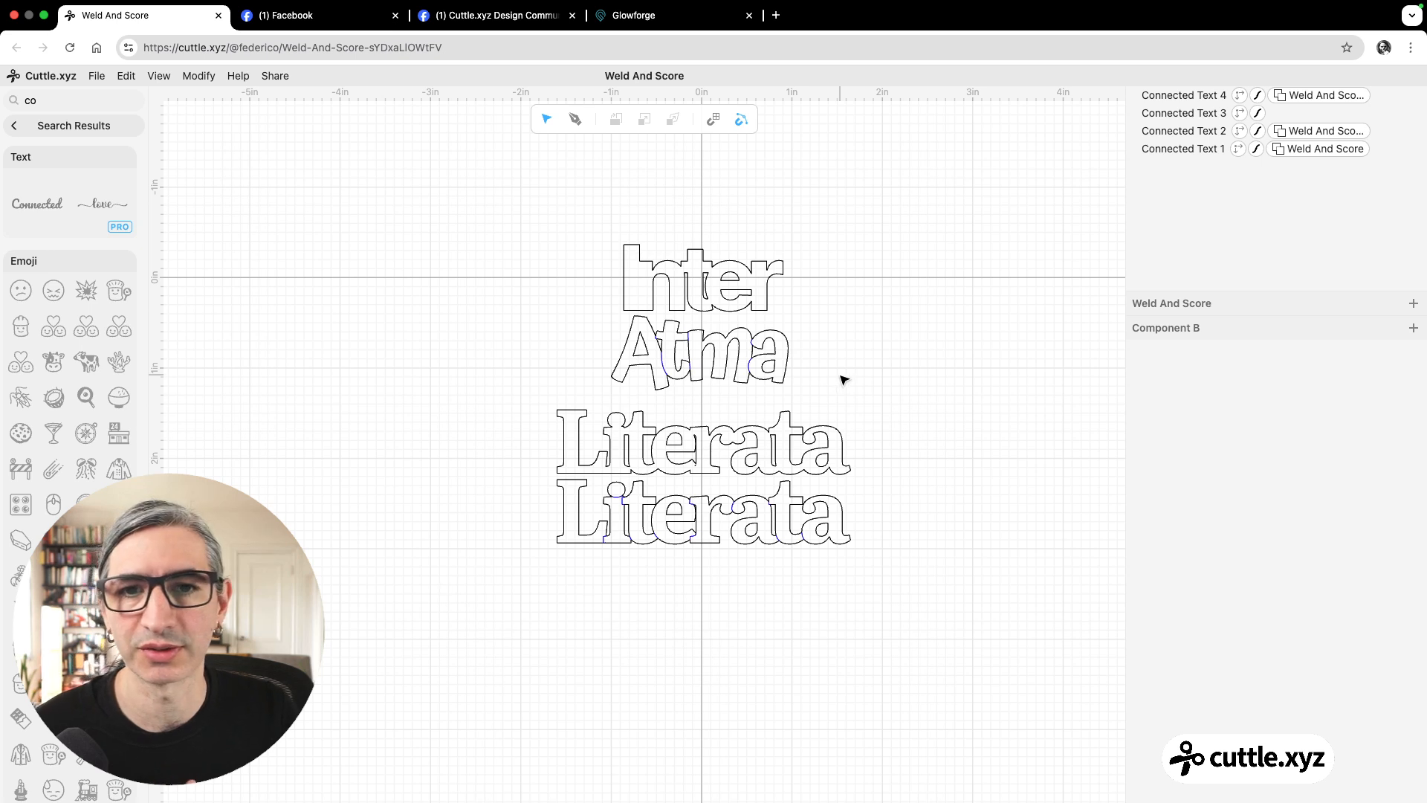
Set the thicken value of the upper Literata text to 2.6%.
click(842, 443)
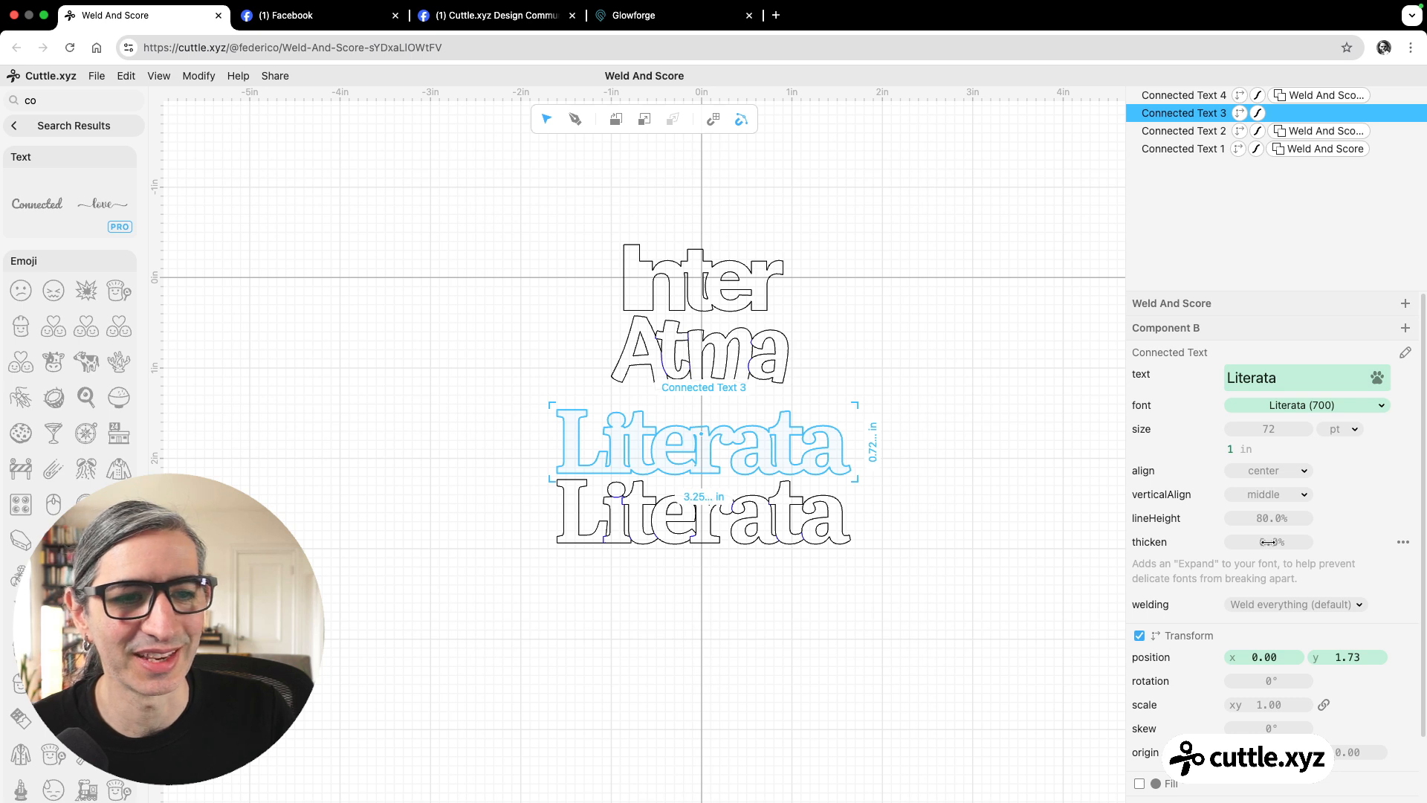
drag(1268, 542, 1327, 542)
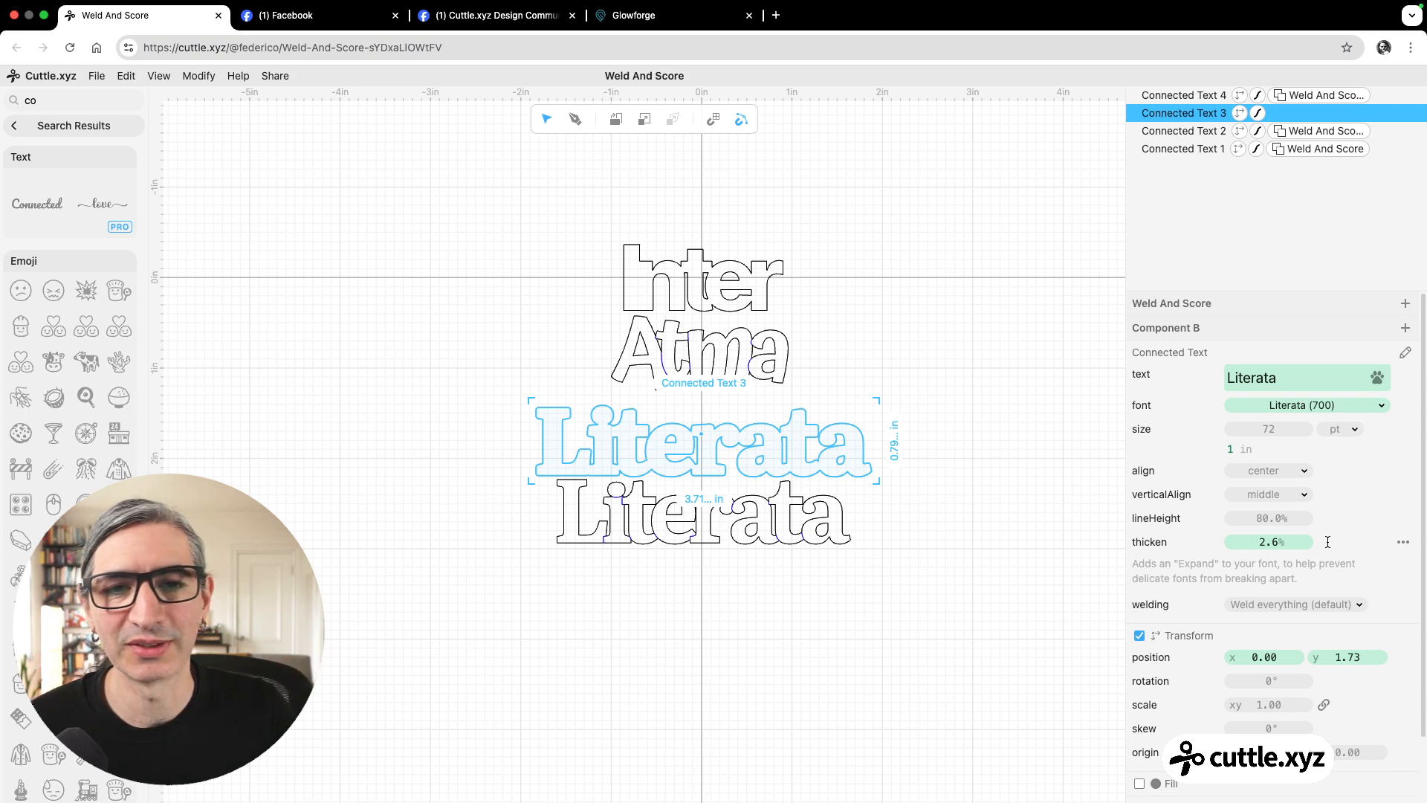
scroll(847, 570, up, 5)
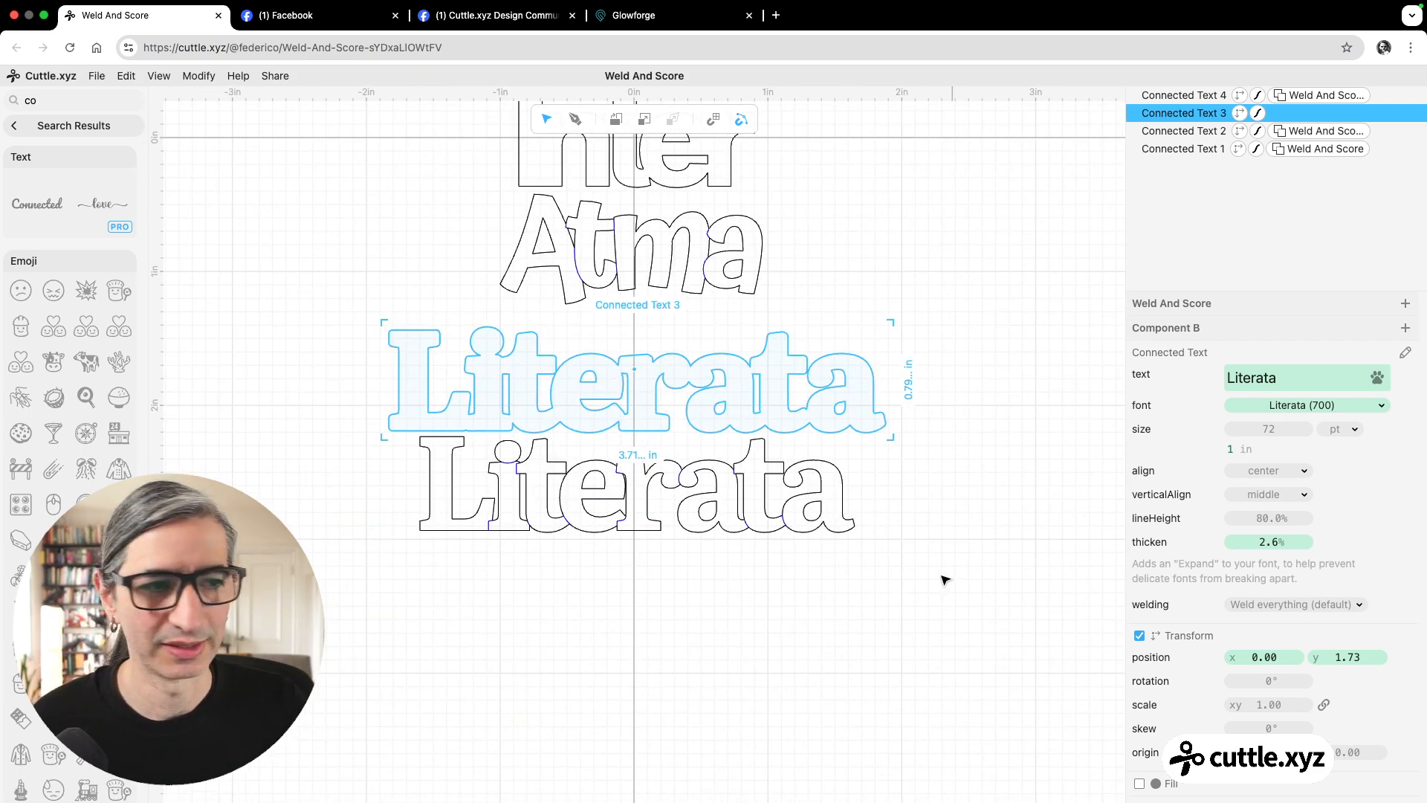
scroll(943, 577, left, 2)
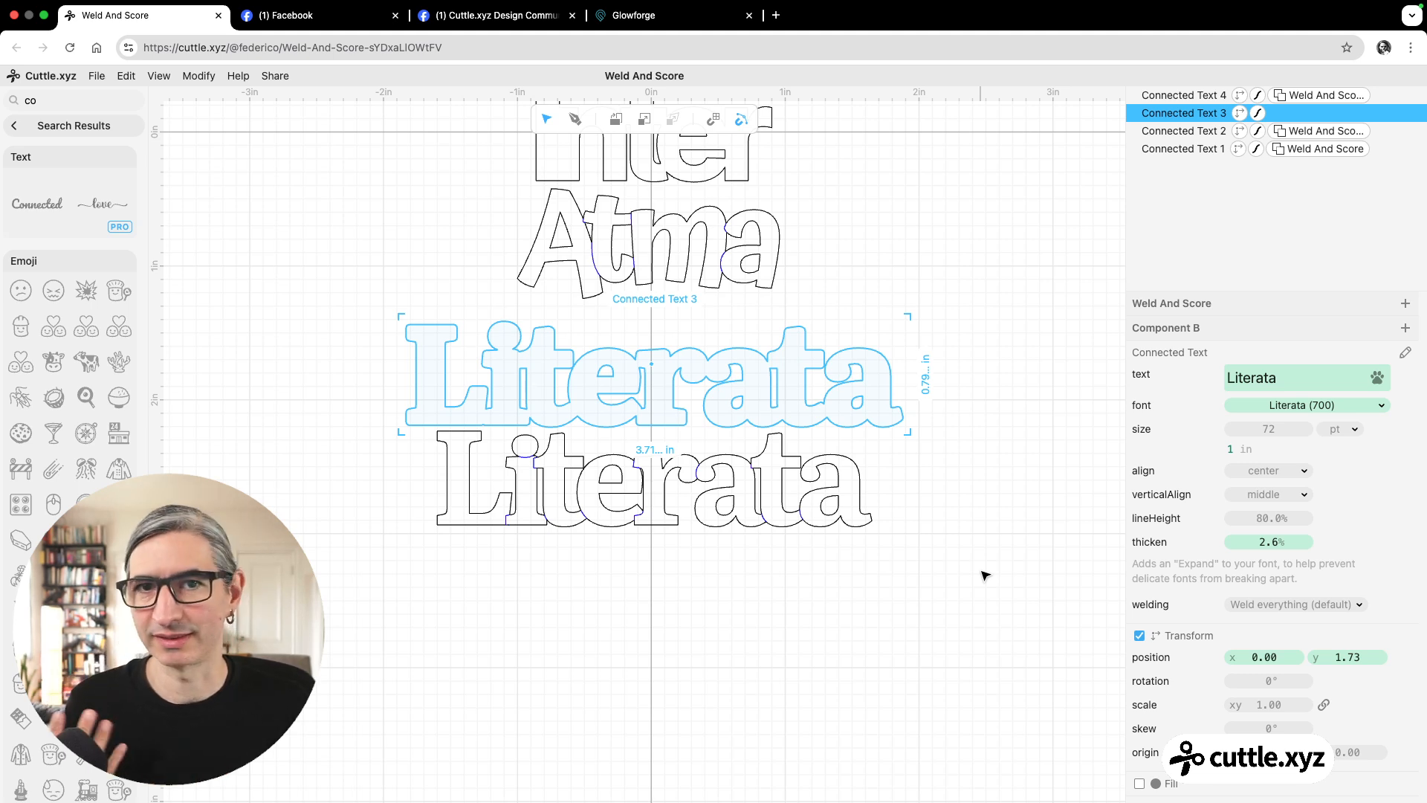
scroll(1000, 550, down, 5)
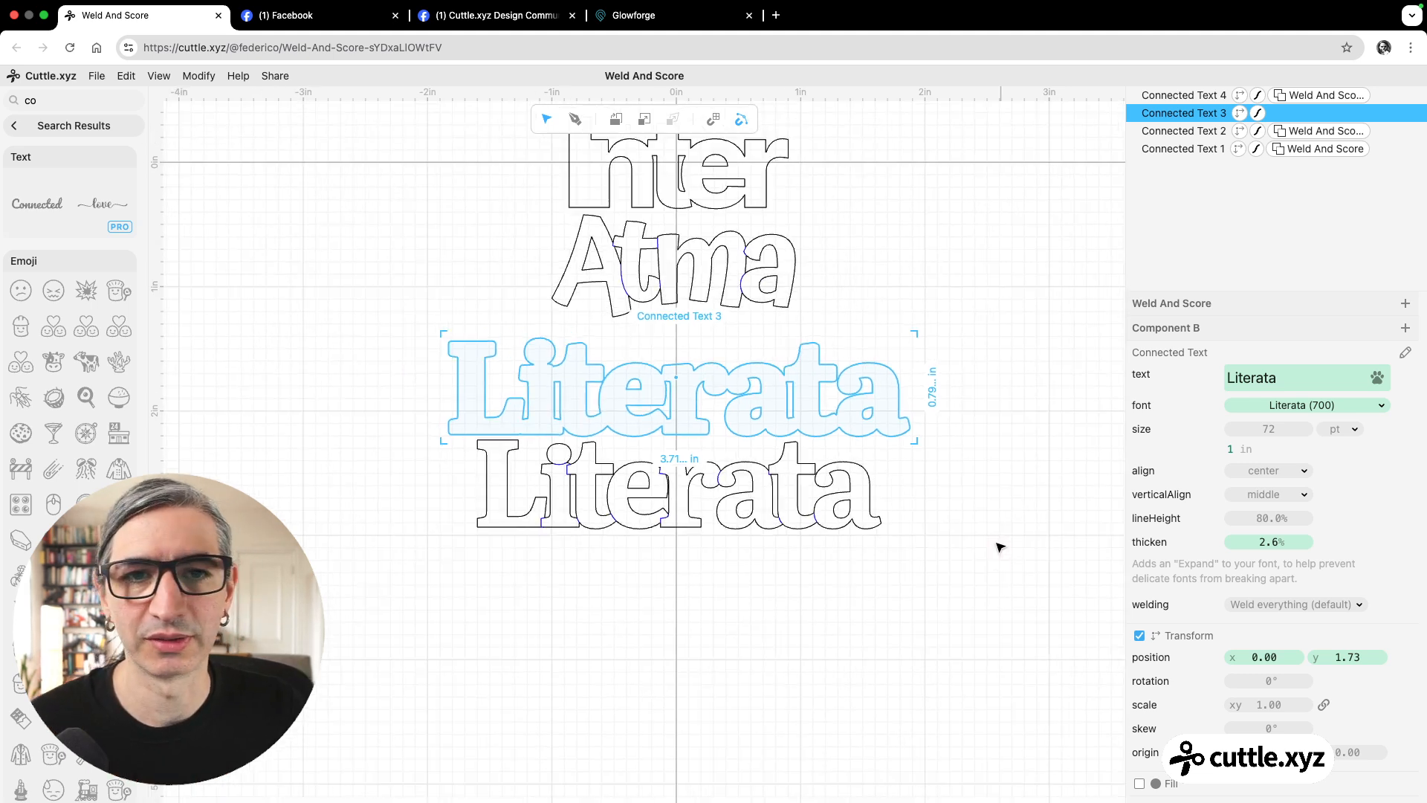
click(998, 547)
scroll(971, 538, up, 3)
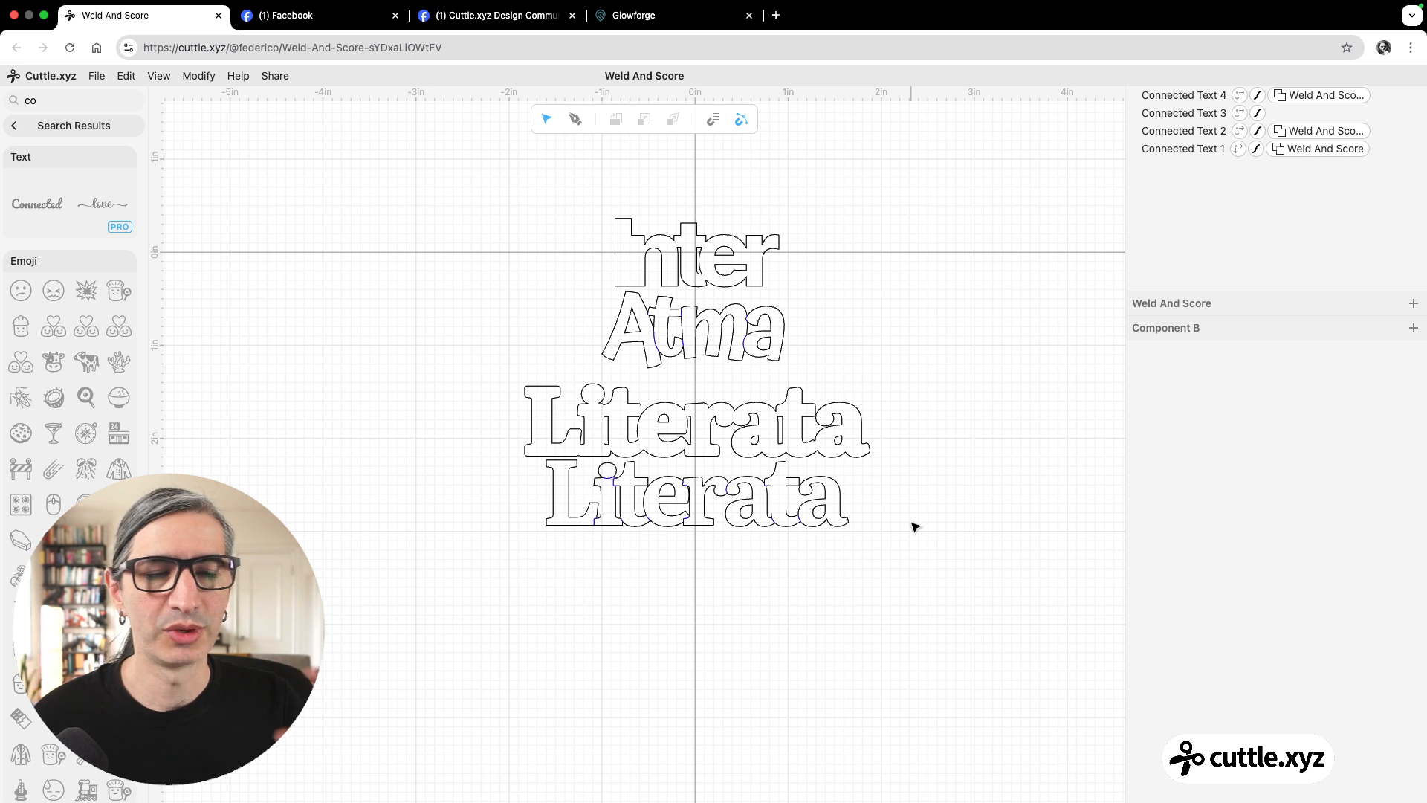
Leave the shape search and compare the circle and star in Component A with the connected texts in Component B.
click(37, 124)
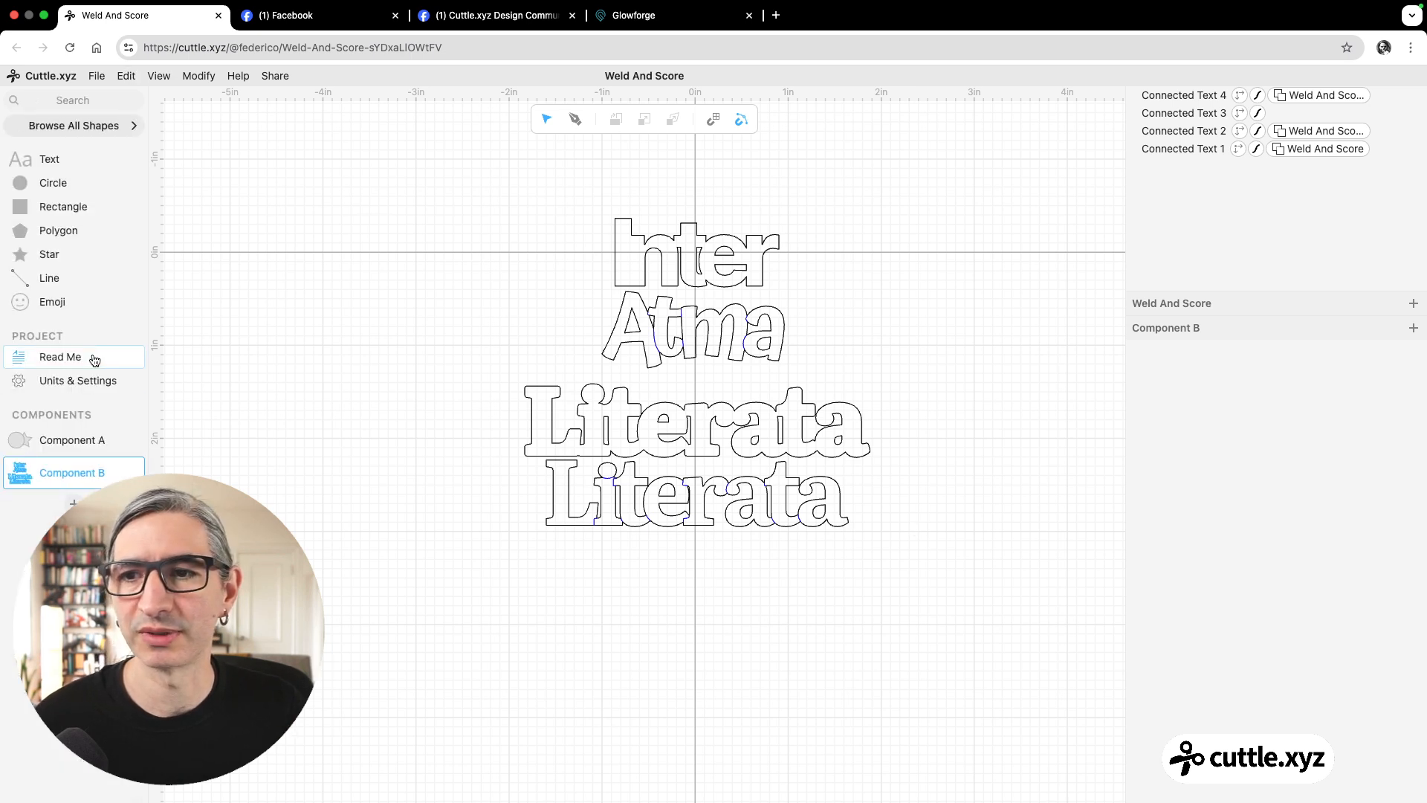
click(74, 437)
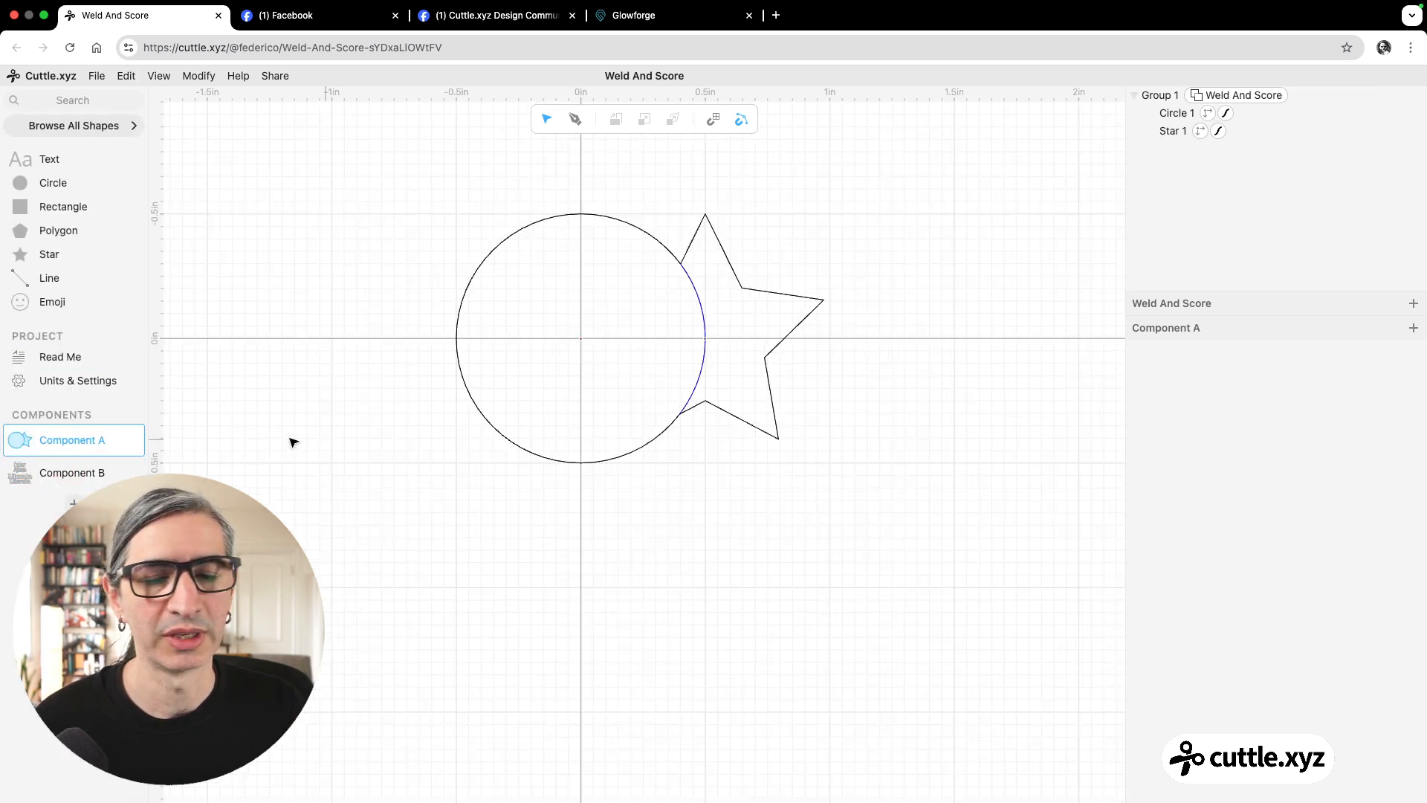
click(41, 469)
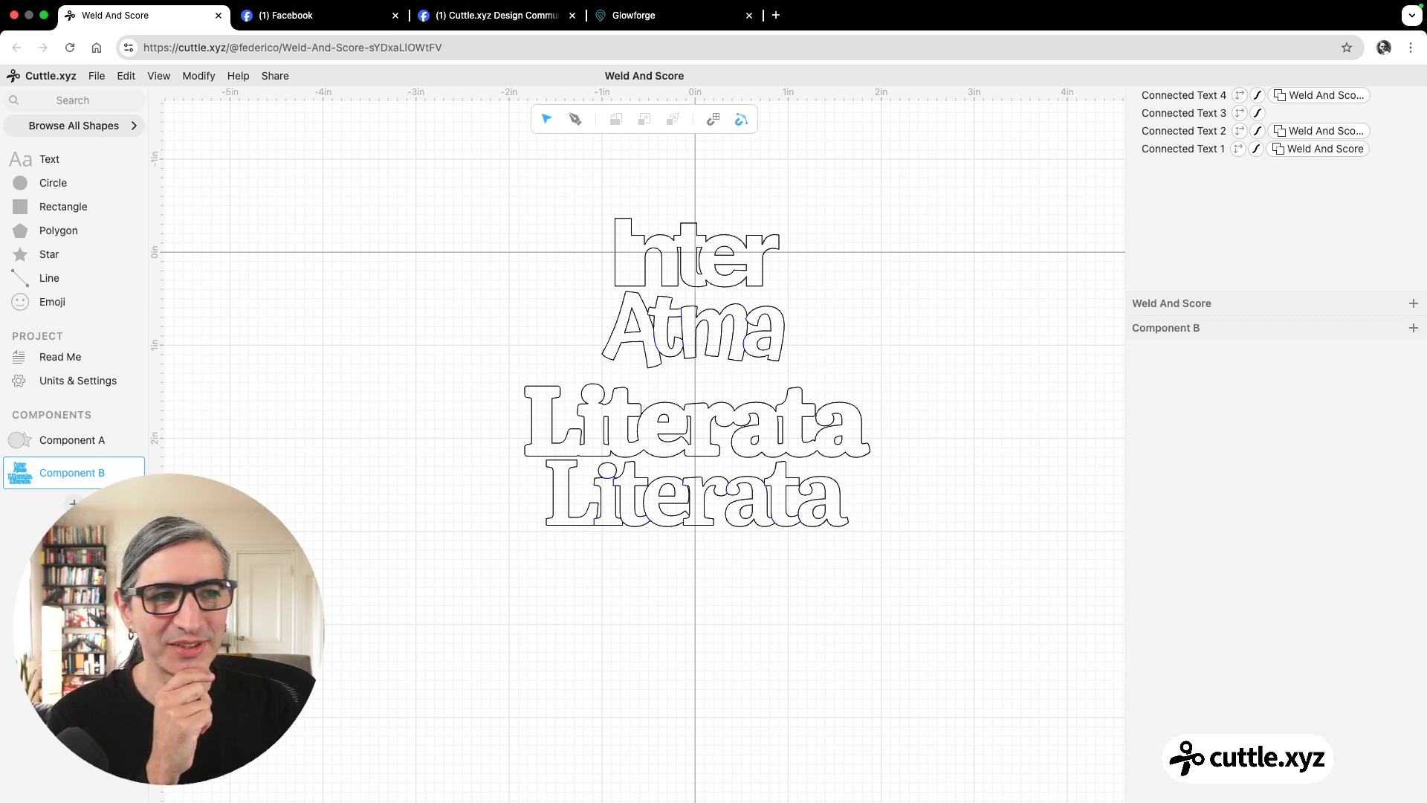
click(1158, 113)
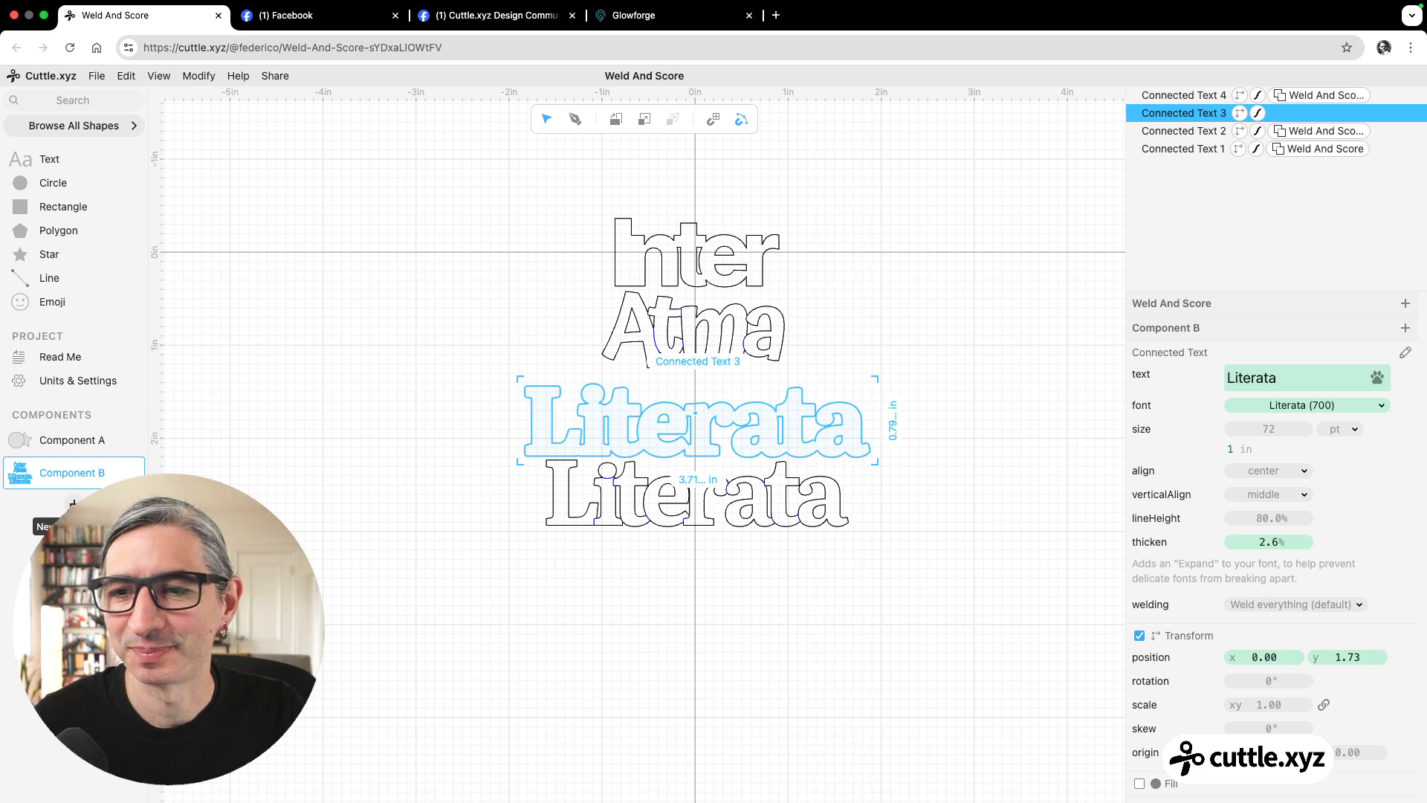
Examine the baseball picture frame, heart name tag and Kentucky text examples on Facebook, and return to the Cuttle project.
click(448, 7)
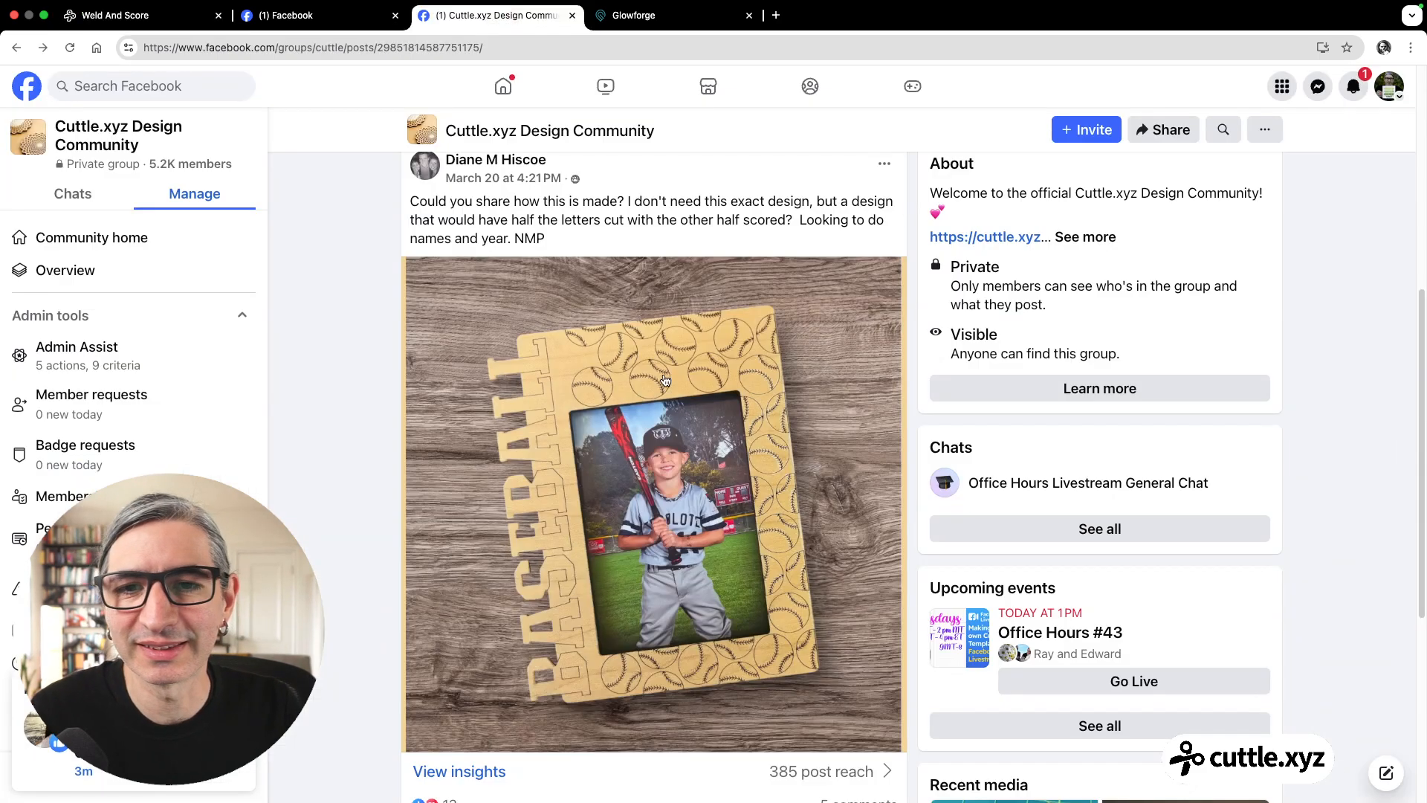
scroll(691, 430, down, 1)
scroll(654, 375, down, 1)
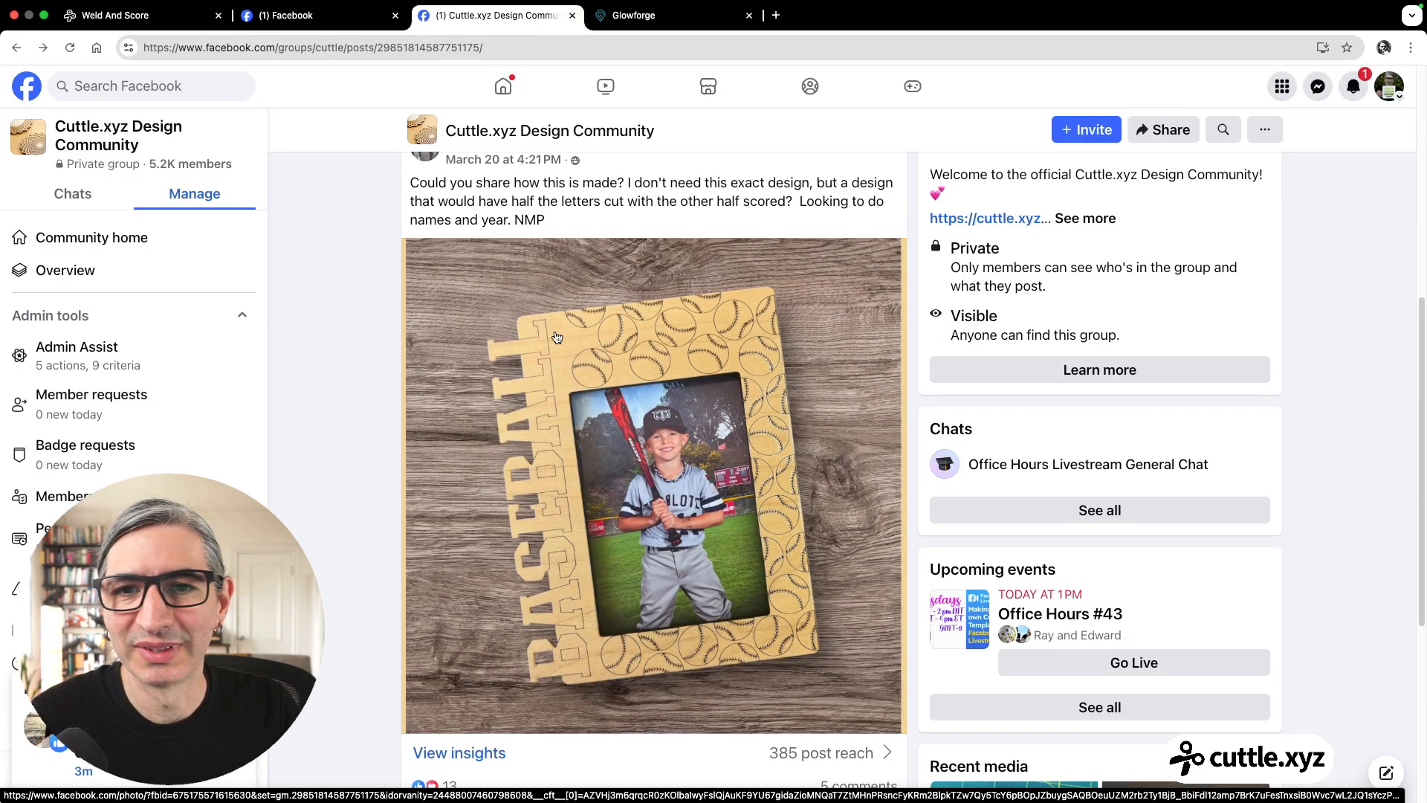
scroll(568, 350, down, 1)
scroll(595, 357, down, 1)
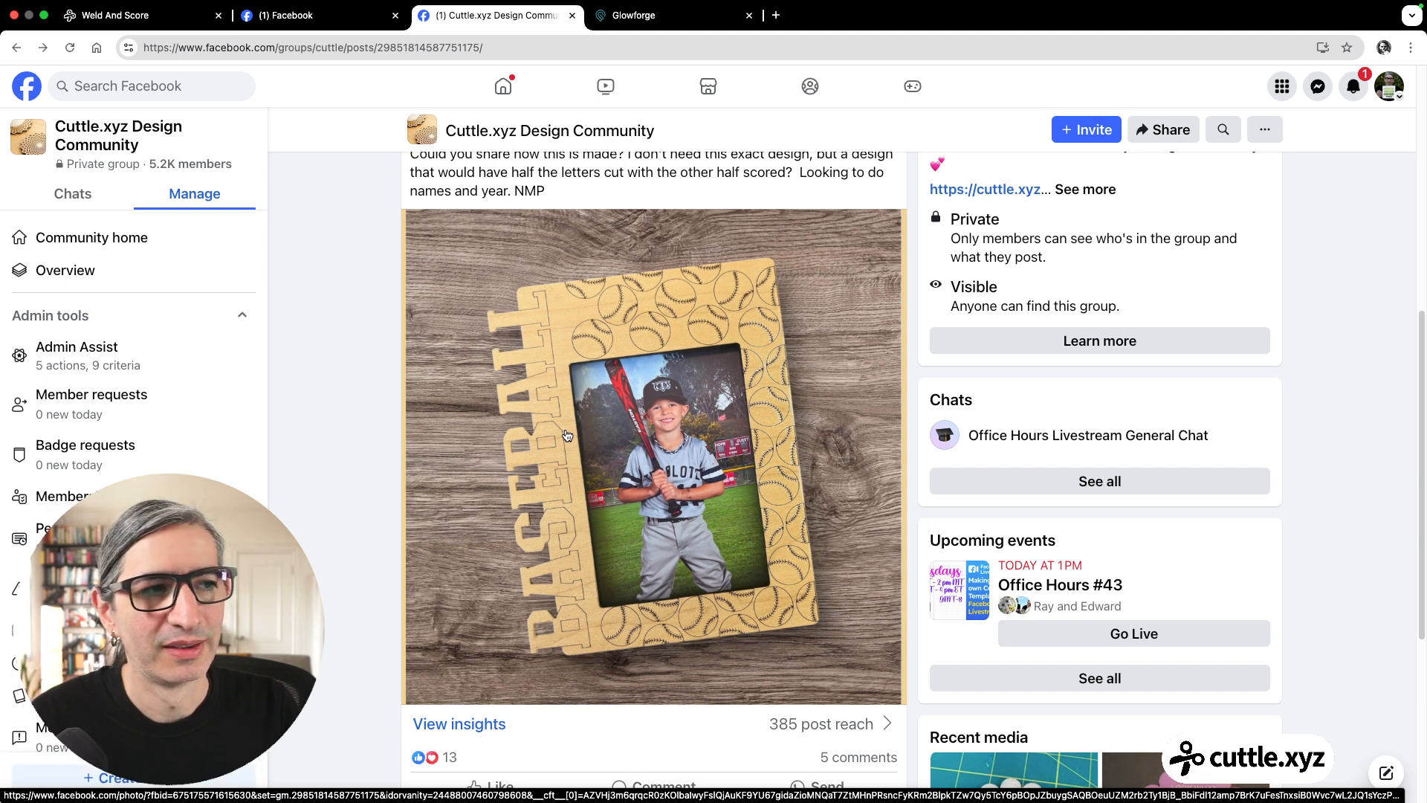
click(305, 15)
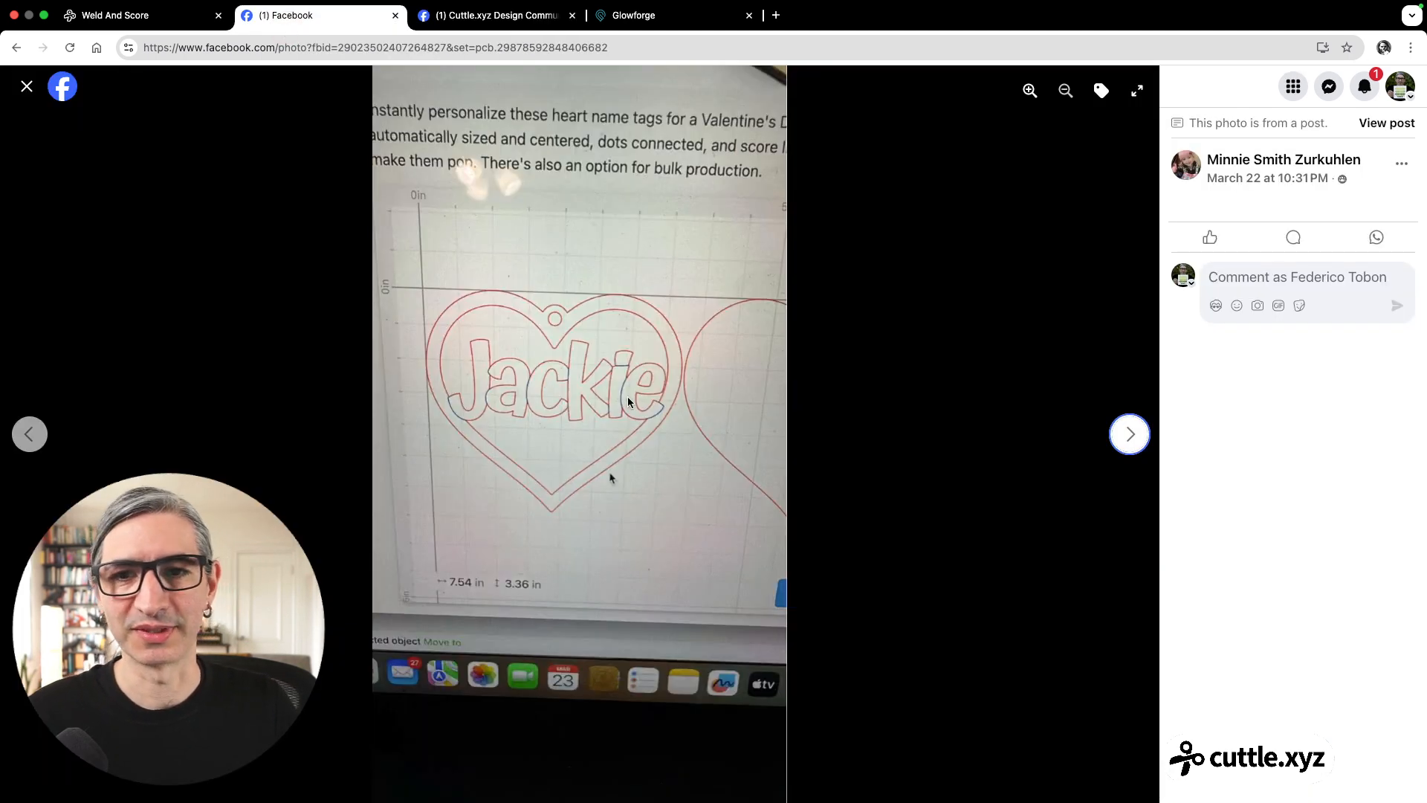
click(18, 437)
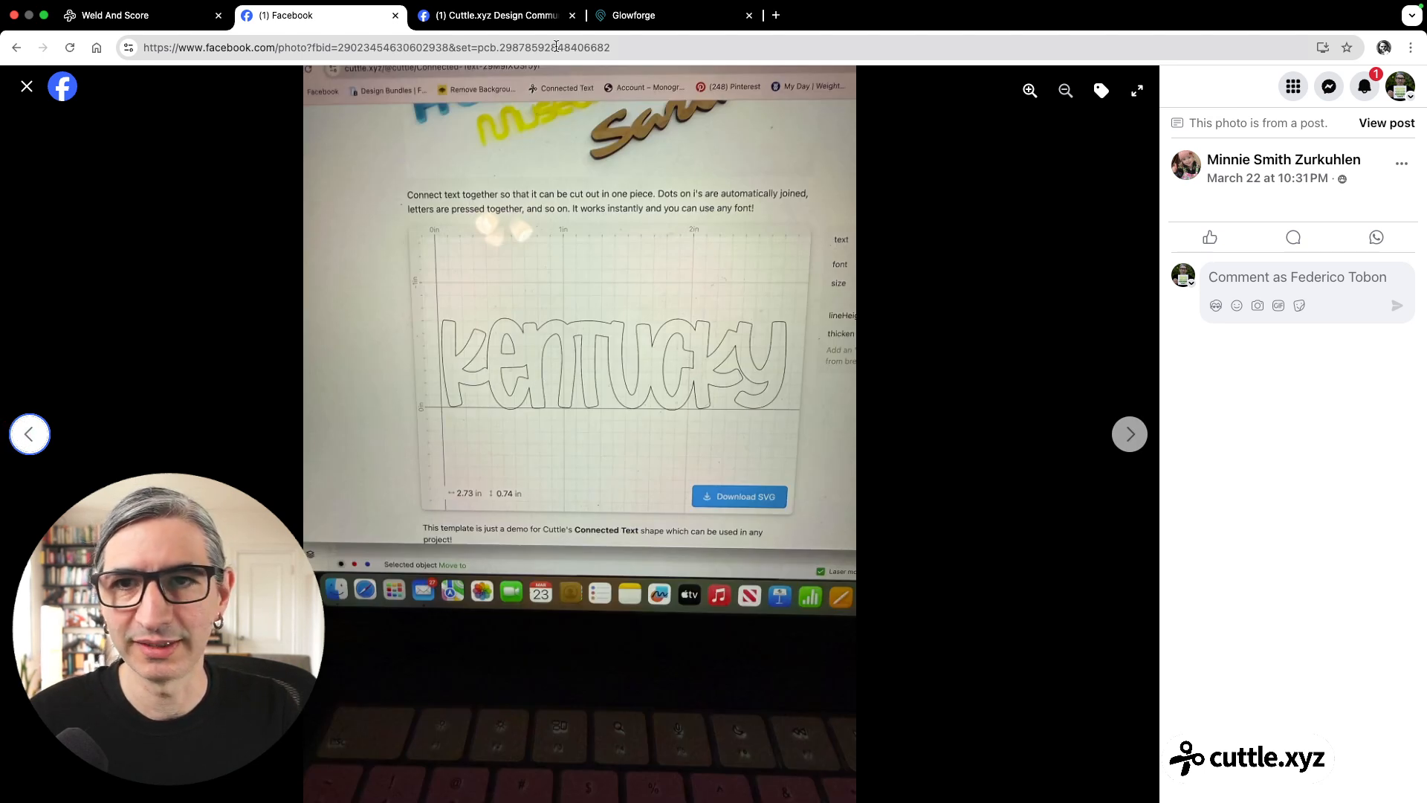
click(494, 14)
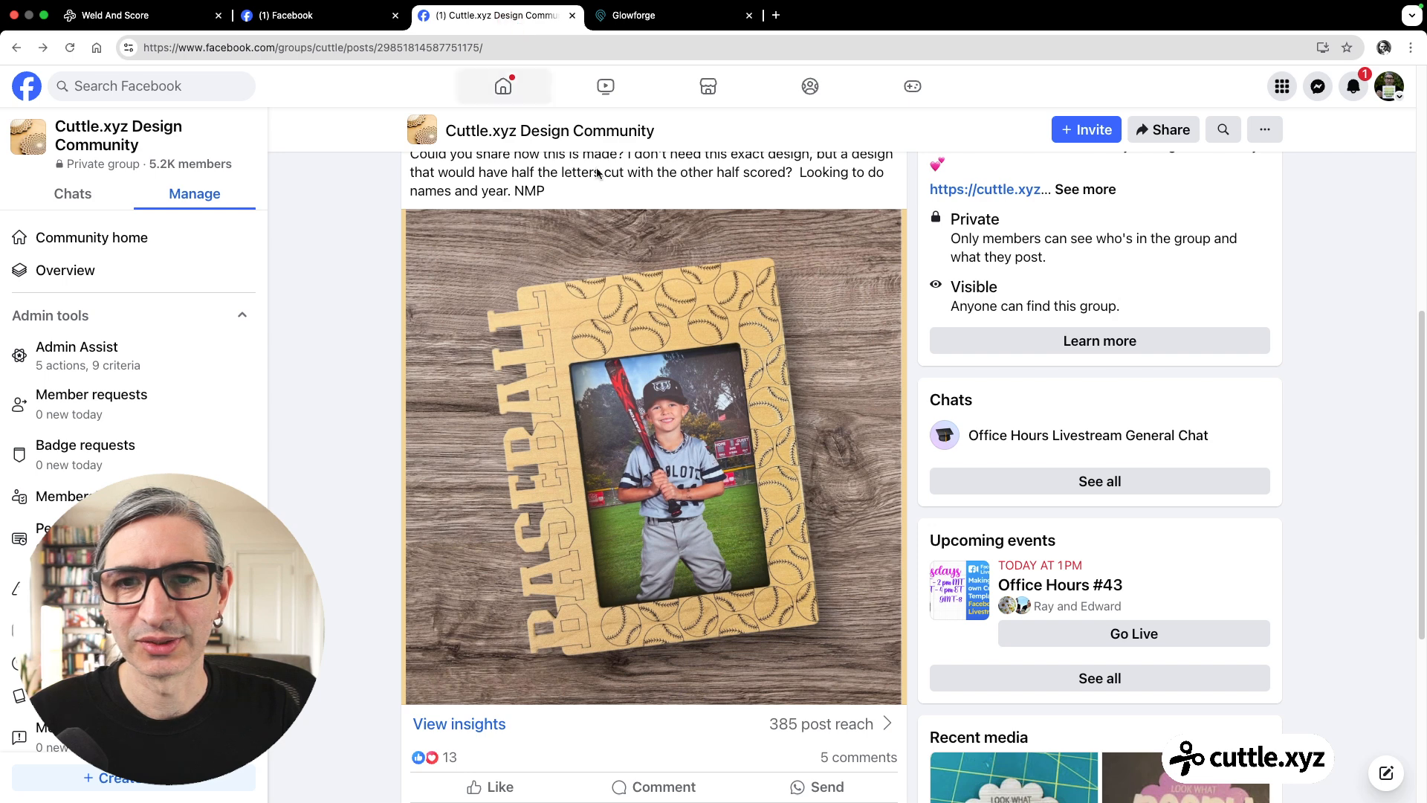
click(360, 13)
click(145, 15)
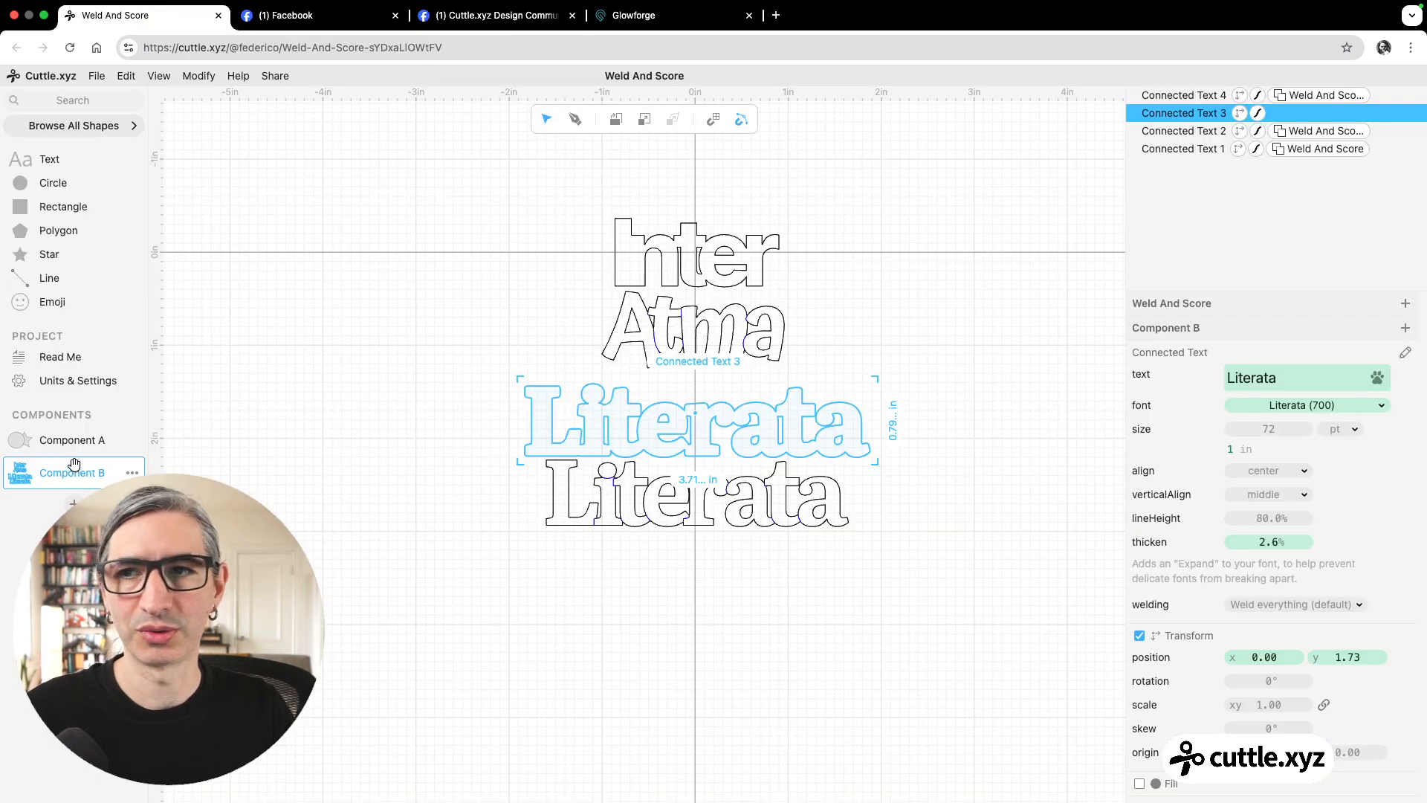
Add a new component to the project and check the baseball picture frame photo on Facebook for reference.
click(1261, 606)
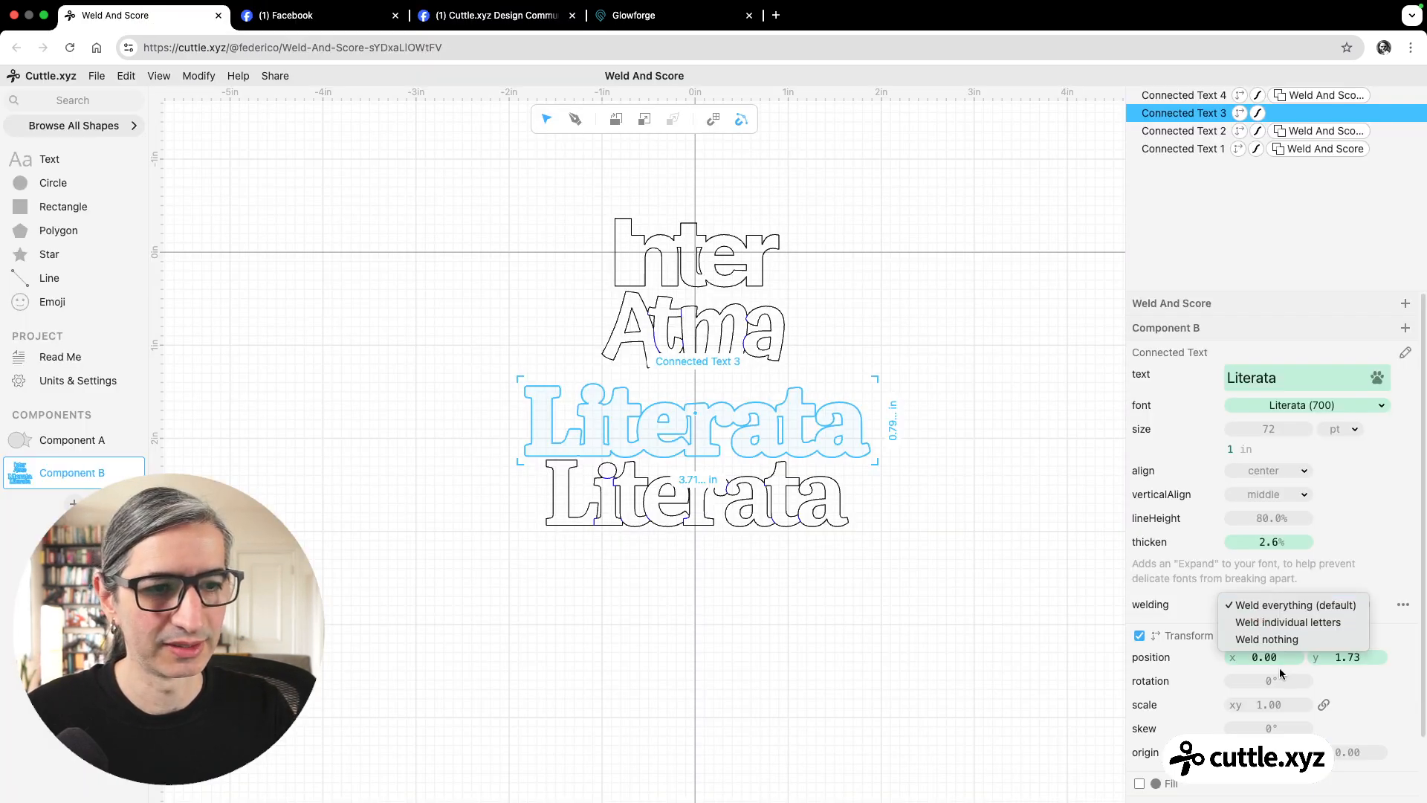
click(988, 574)
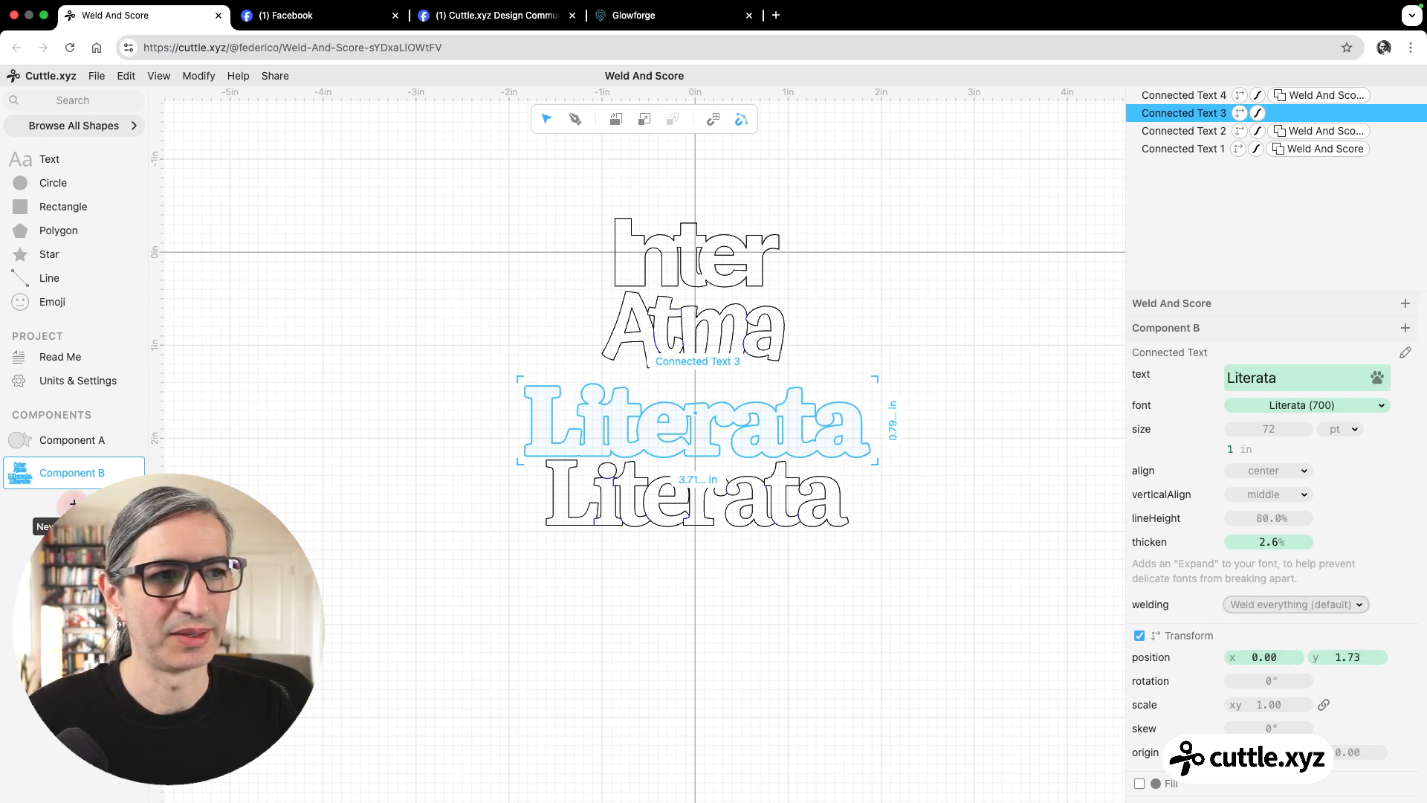
click(73, 503)
click(470, 15)
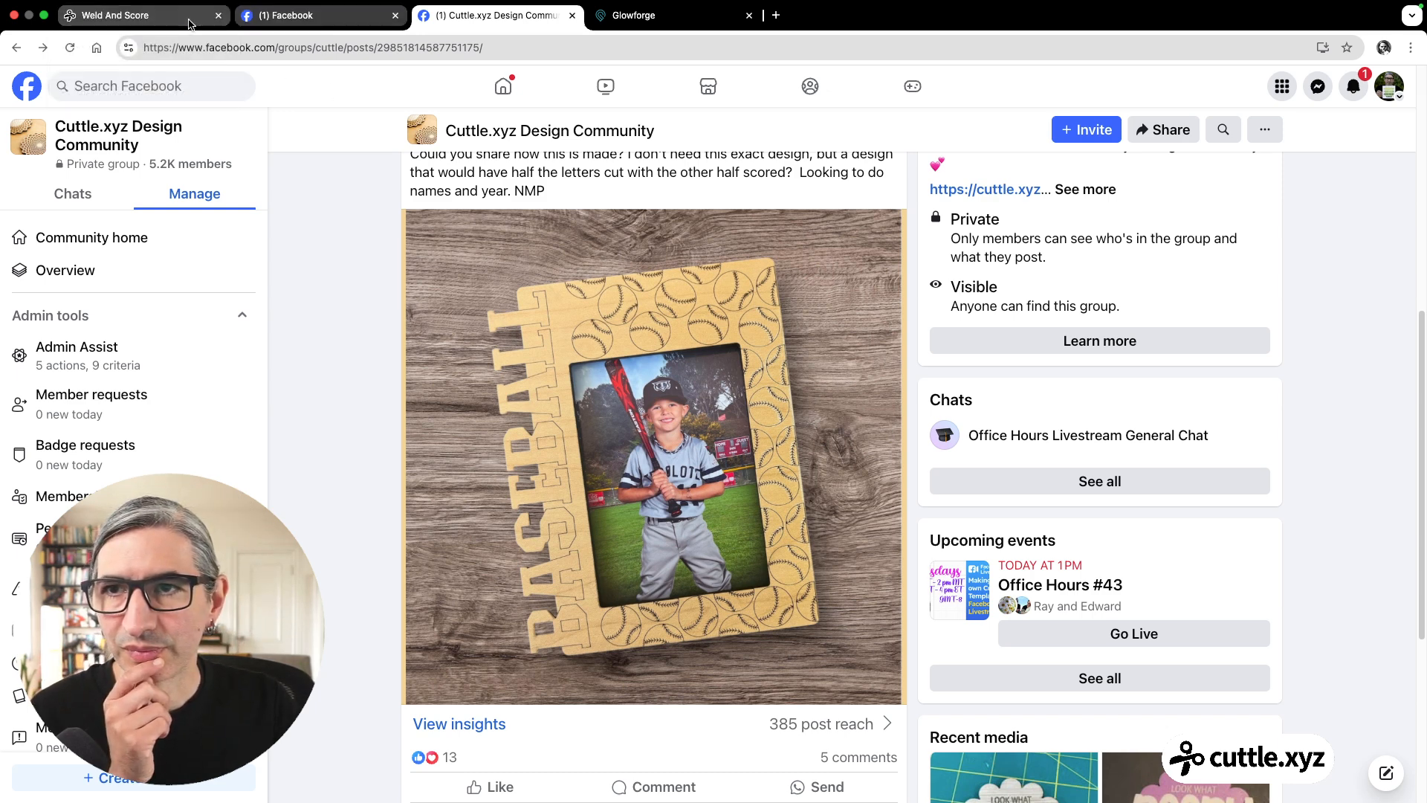
click(157, 24)
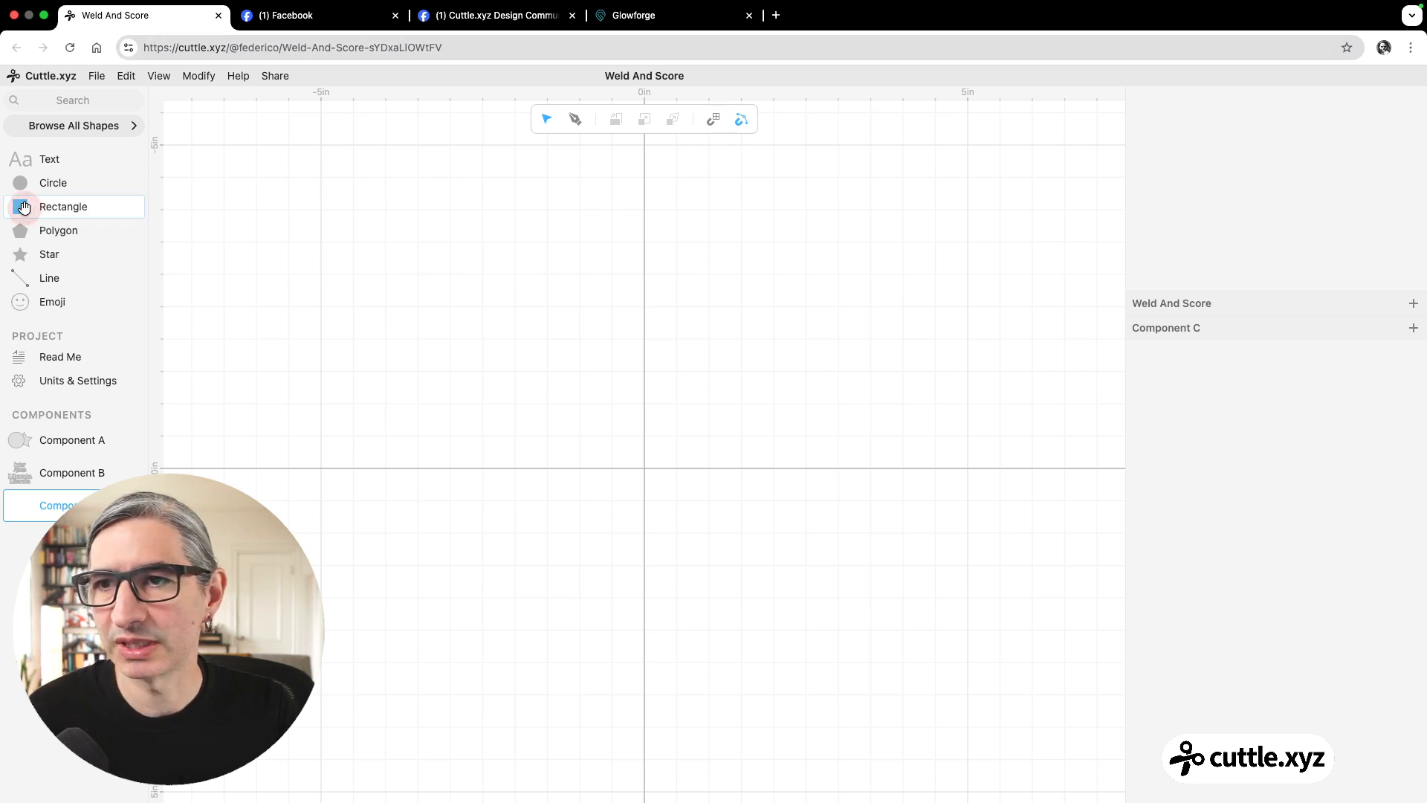
Place a rectangle at the origin of Component C and size it 2 in wide by 3 in high.
drag(26, 209, 649, 483)
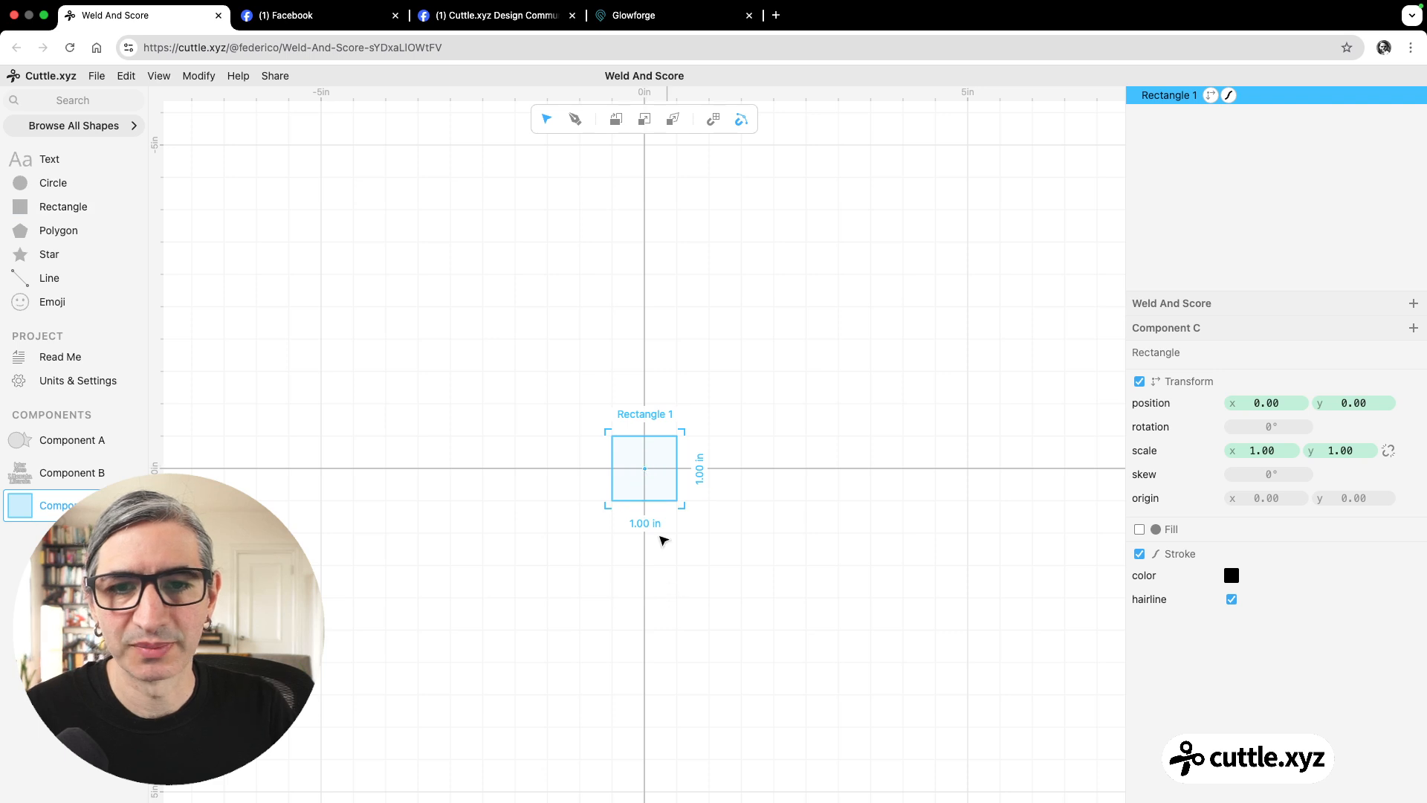
scroll(664, 541, up, 4)
click(709, 522)
drag(516, 290, 706, 494)
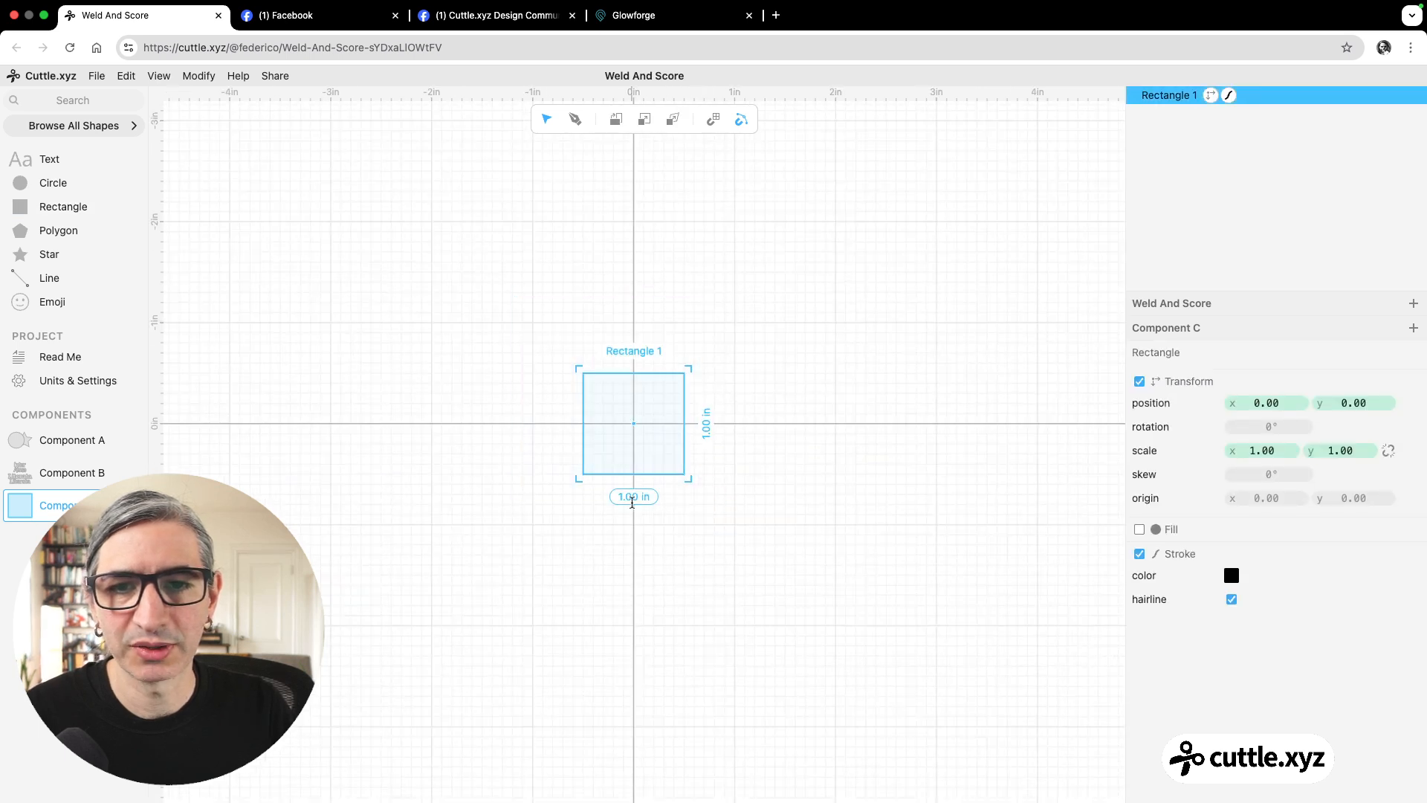
click(632, 498)
text(2)
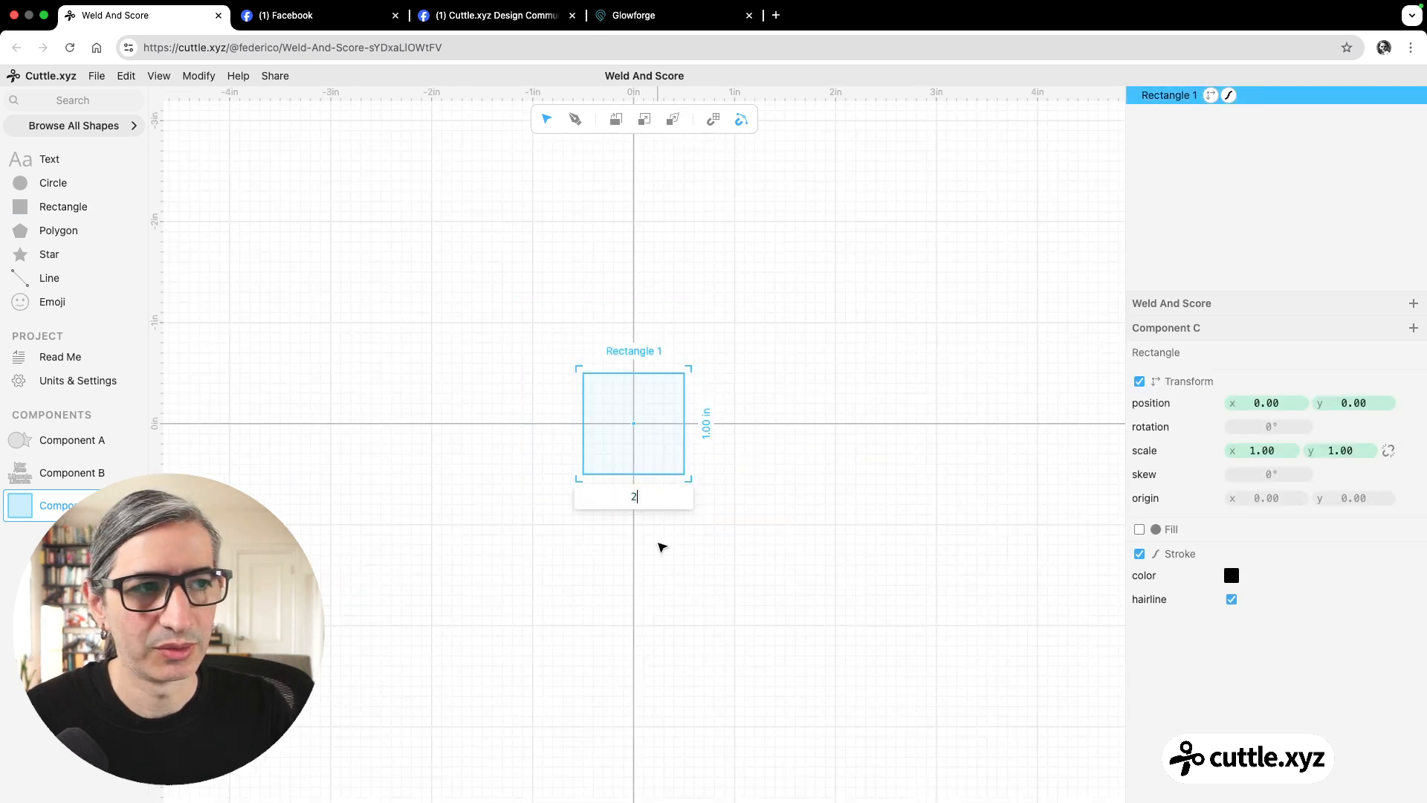
click(706, 425)
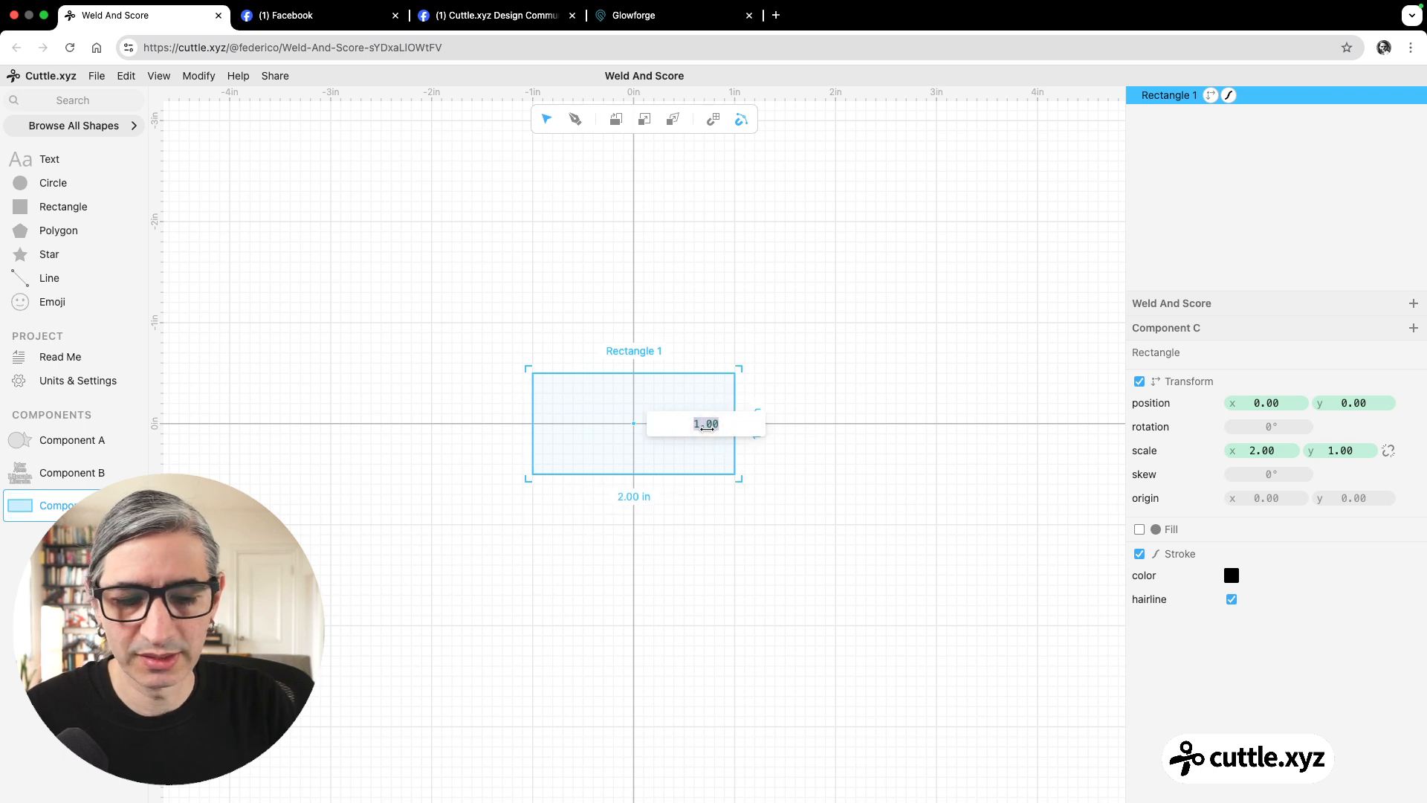
text(3)
key(Return)
click(762, 355)
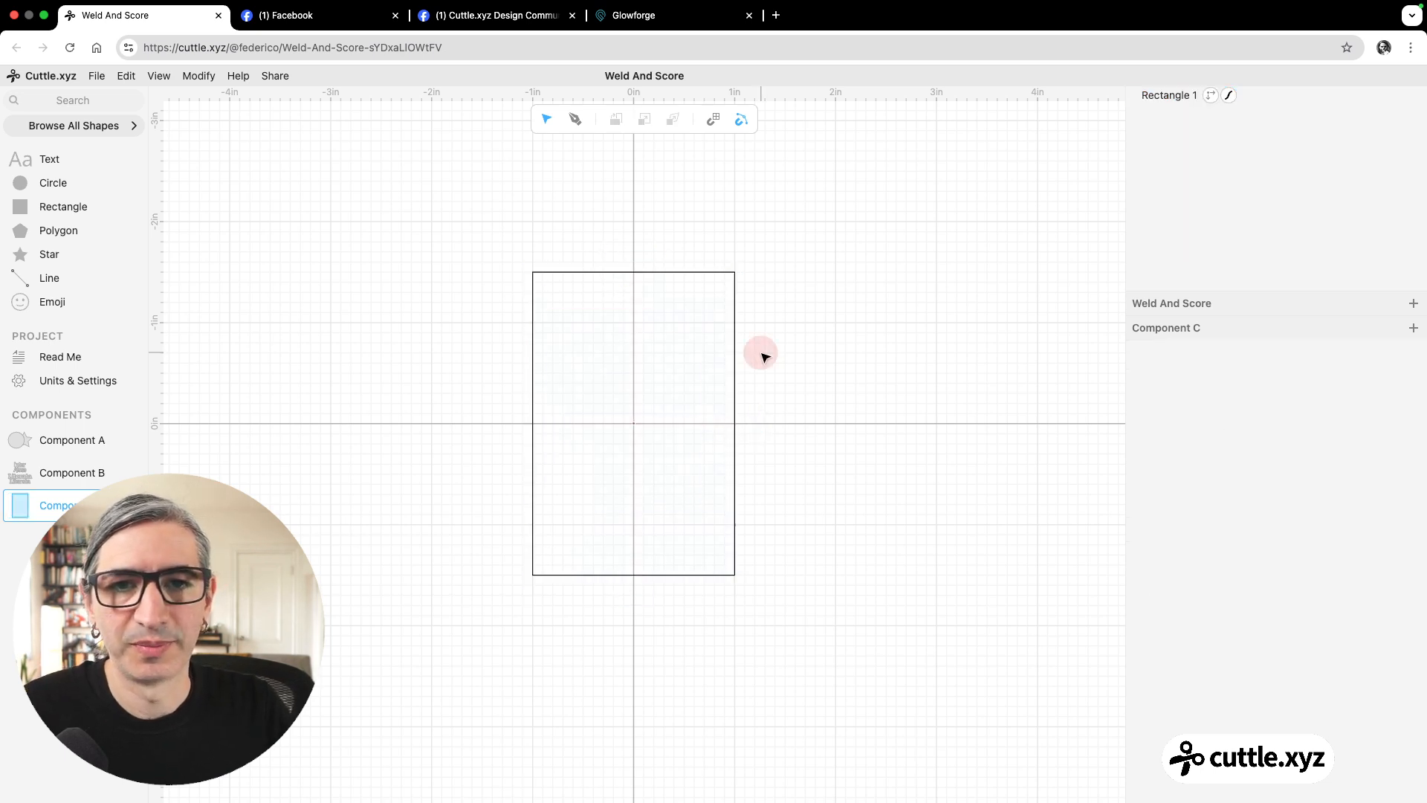
Add a second rectangle centred on the origin and size it 3 in wide by 4 in high.
scroll(775, 354, up, 1)
drag(777, 354, 847, 350)
click(849, 350)
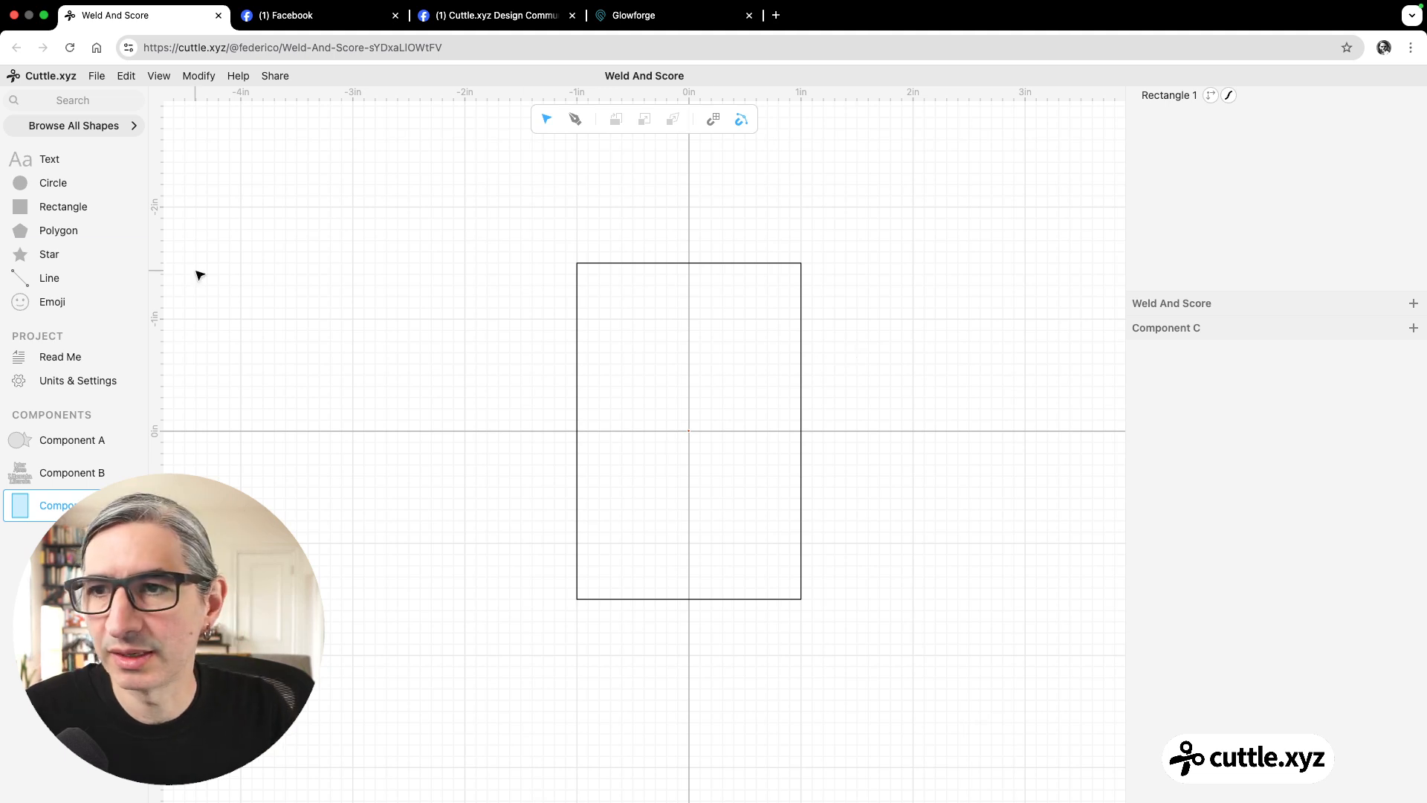
drag(61, 205, 691, 431)
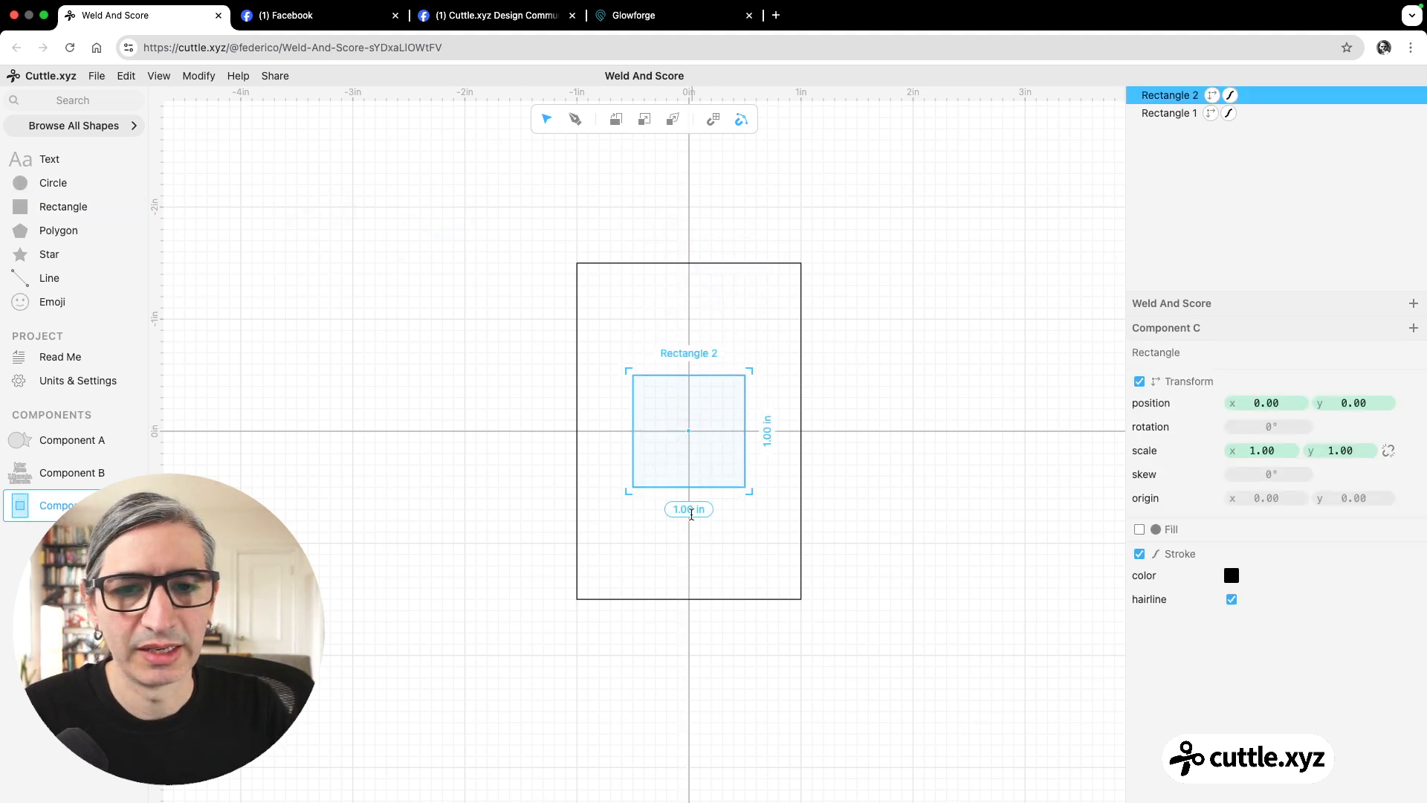
click(691, 511)
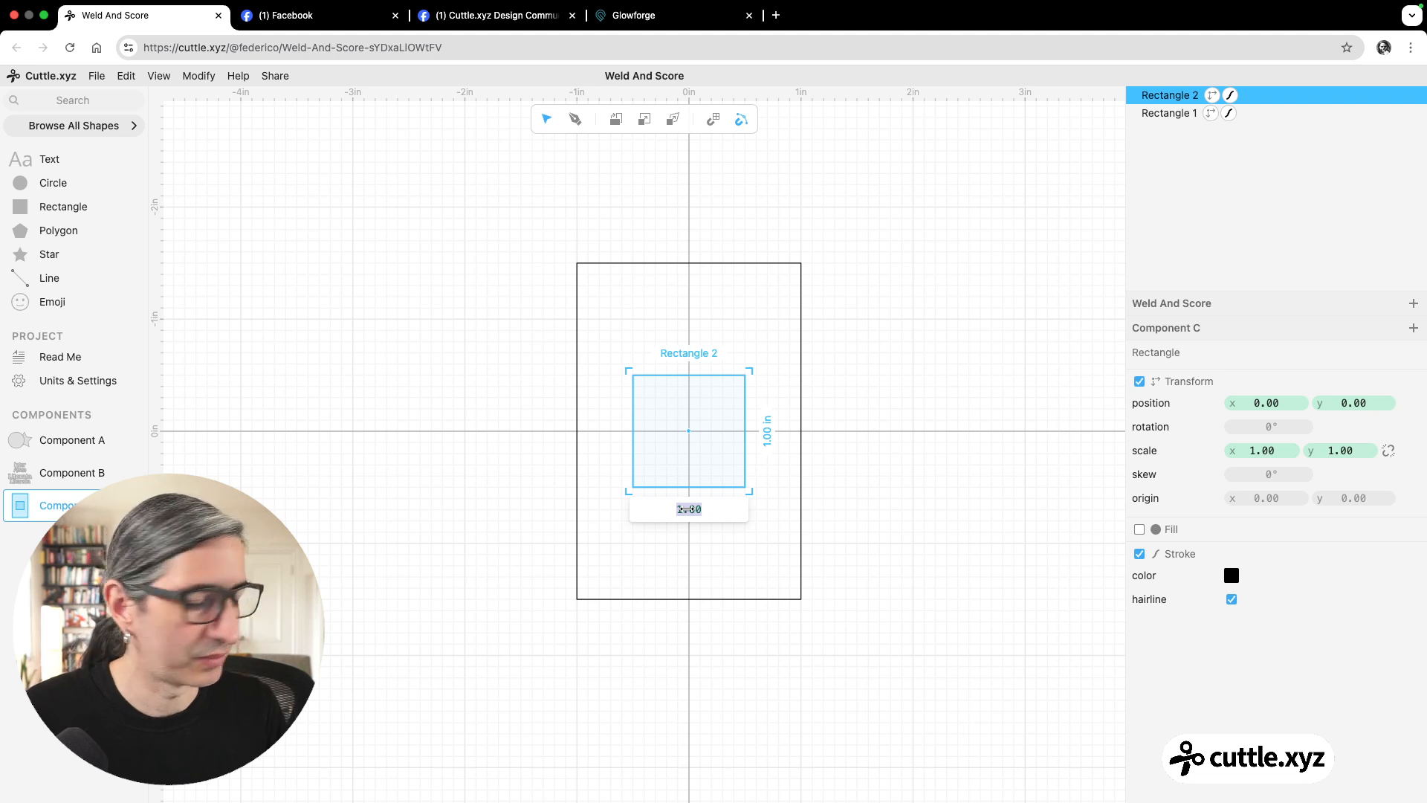
text(3)
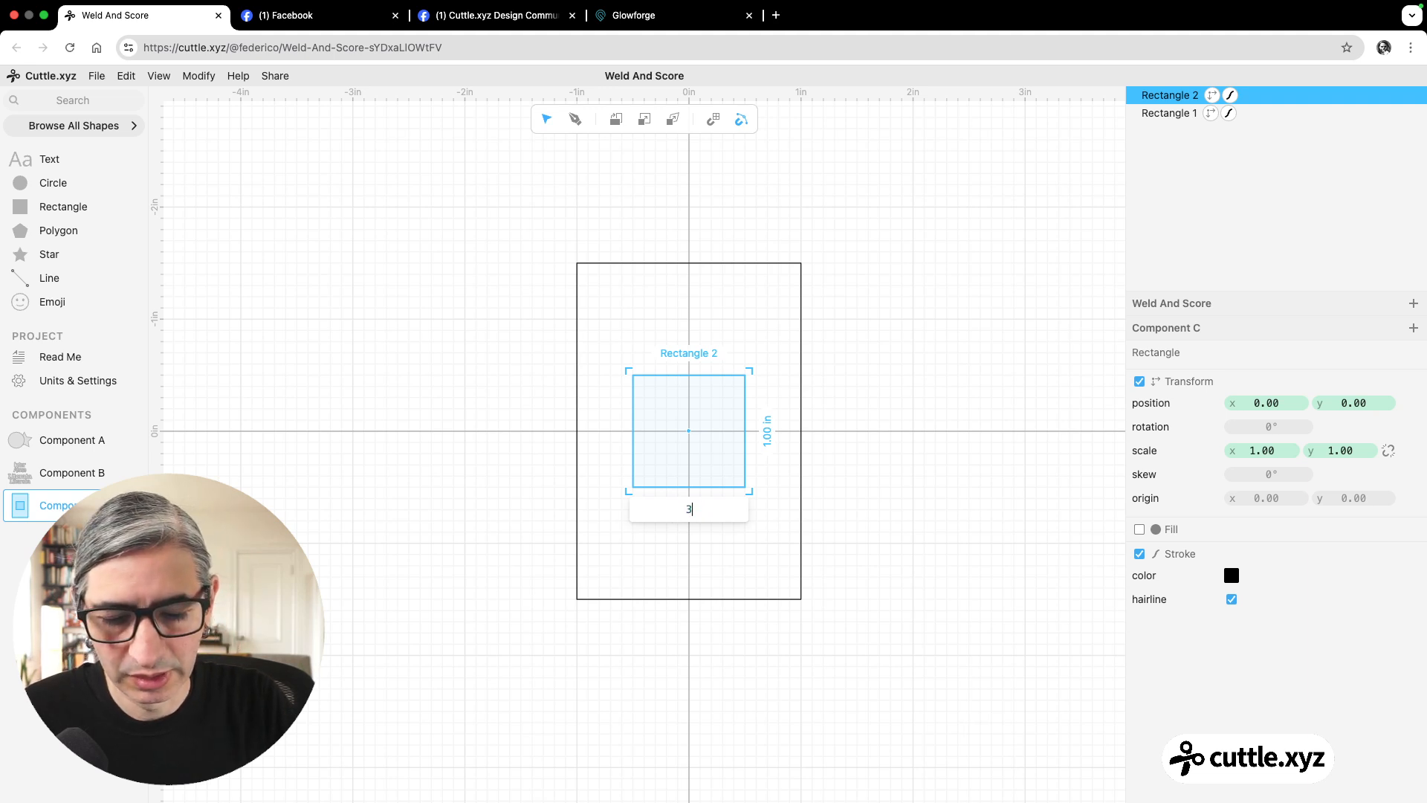
key(Return)
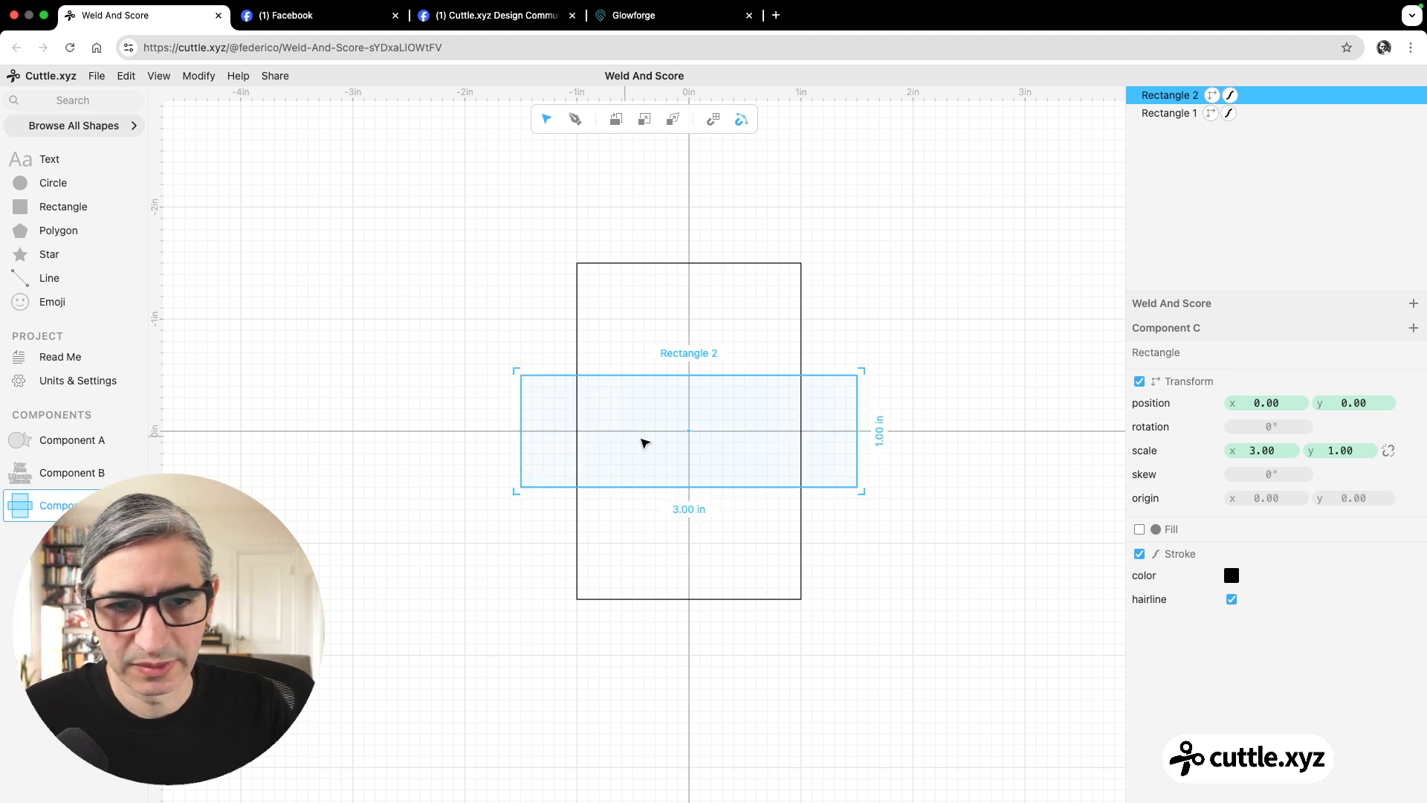
click(880, 431)
text(4)
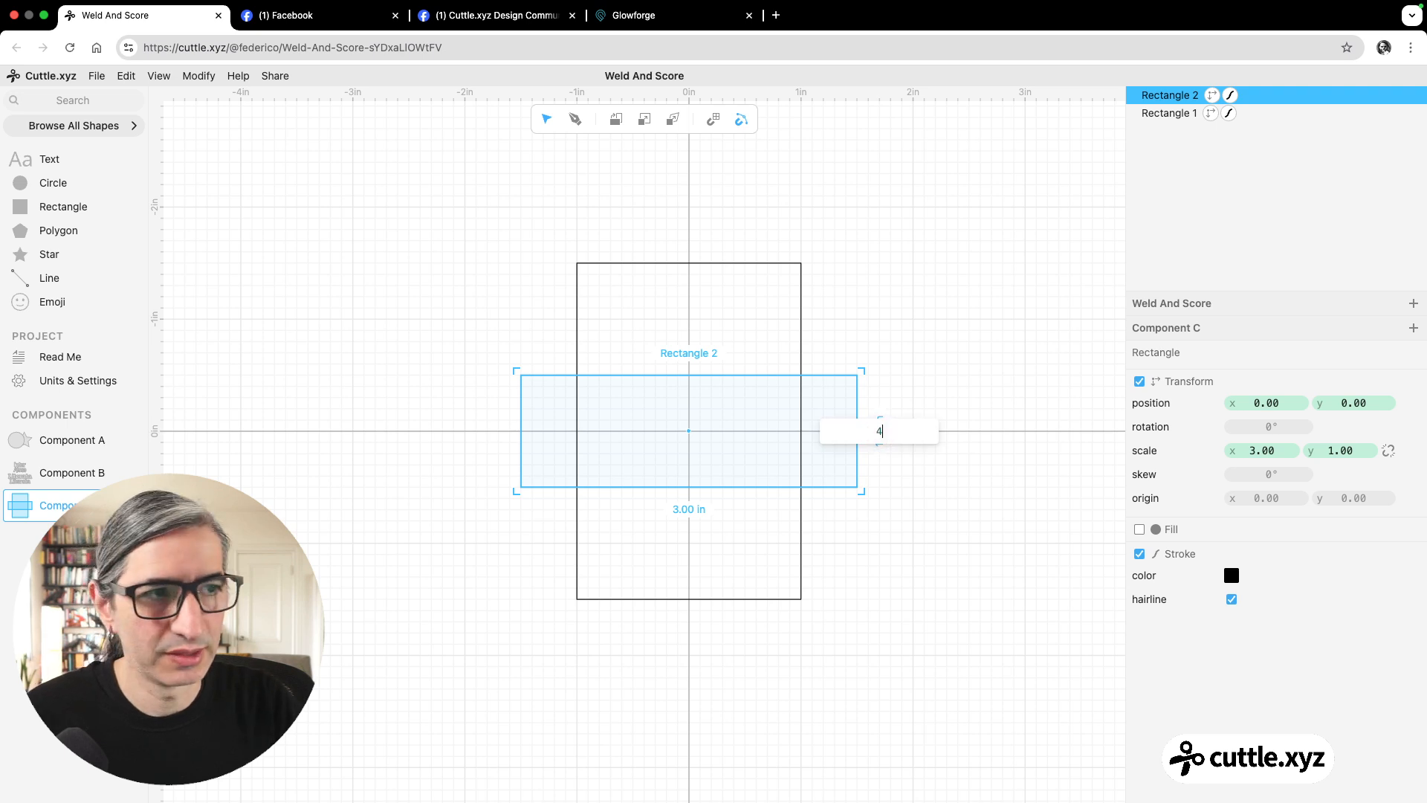
key(Return)
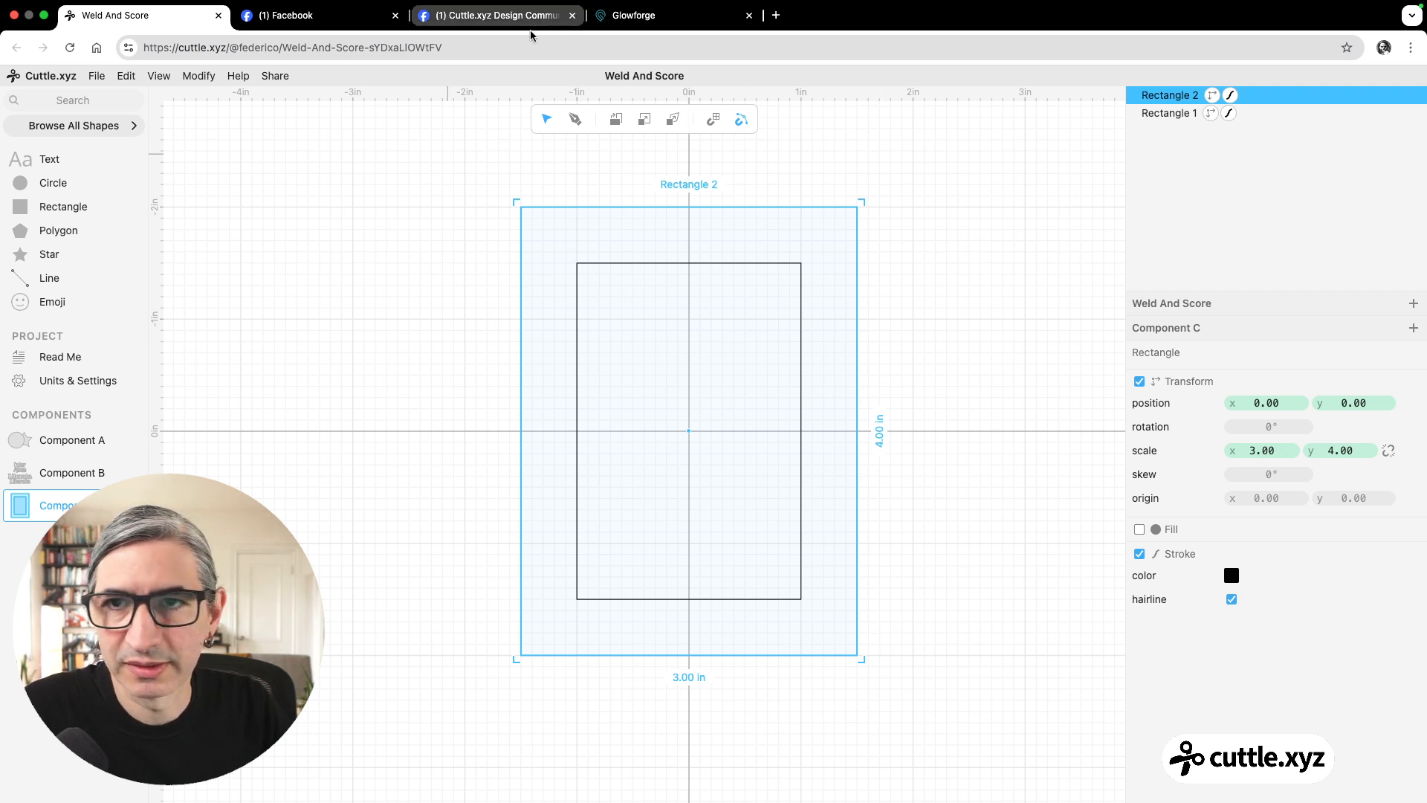
Check the lettering along the edge of the baseball picture frame on Facebook and return to the Cuttle project.
click(496, 16)
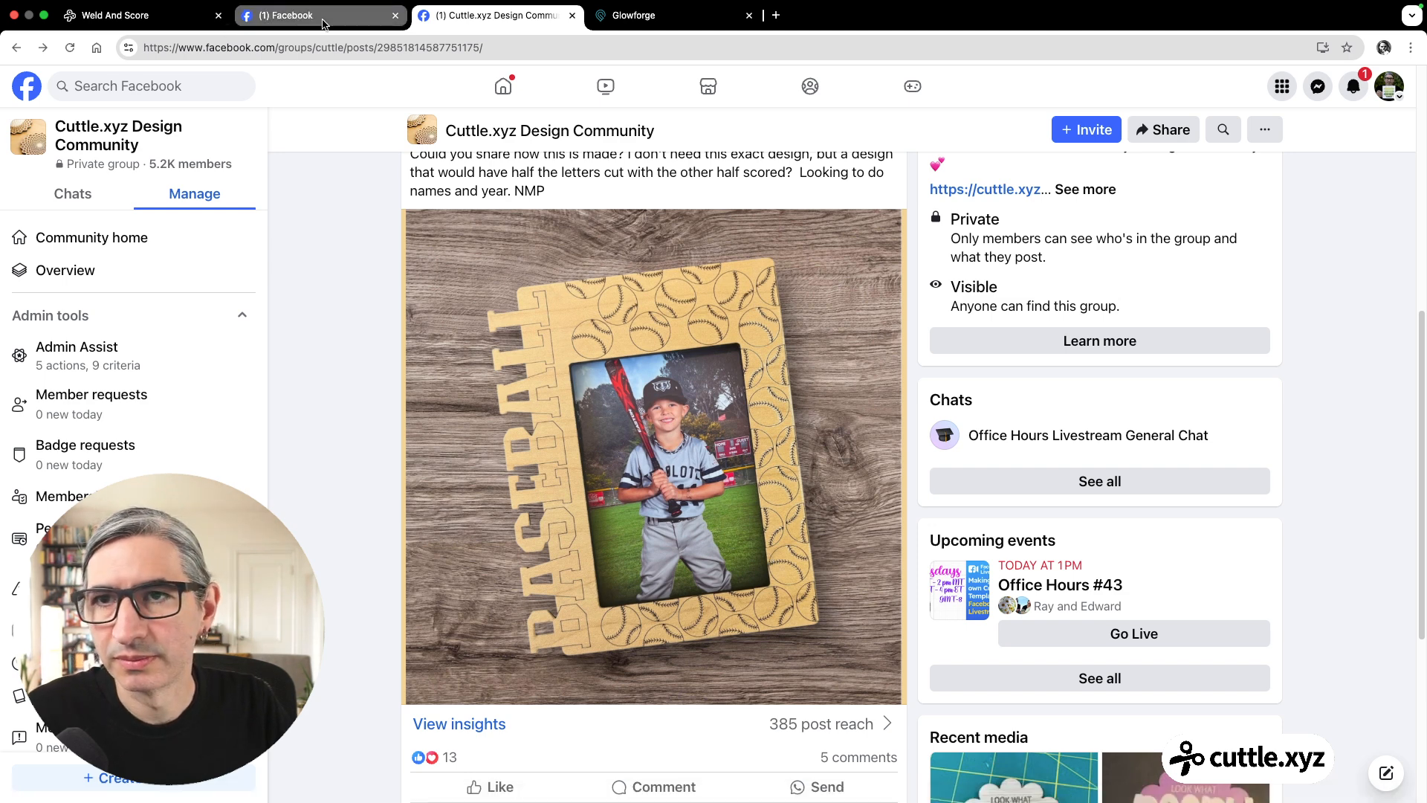
click(126, 14)
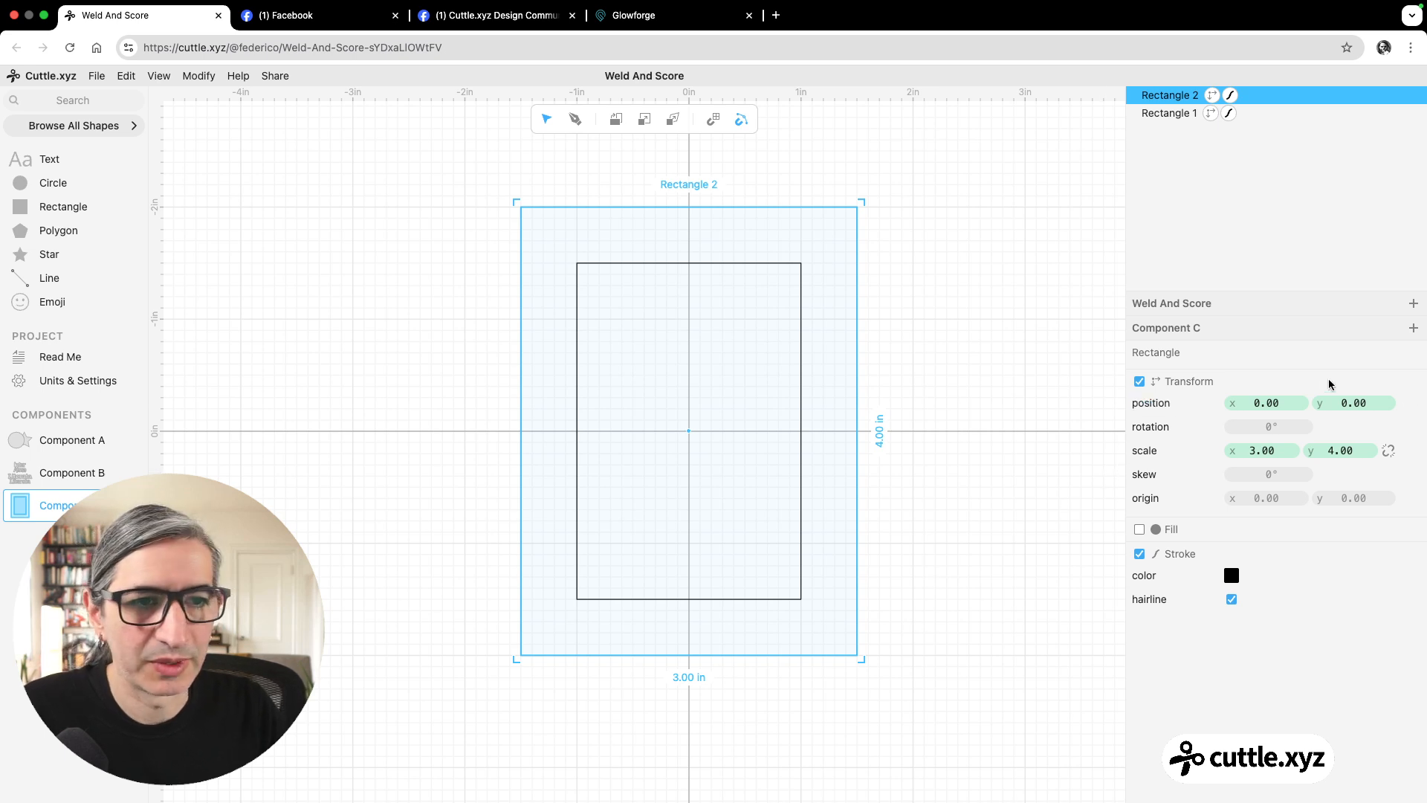
Offset the outer 3 by 4 in rectangle to position x -0.20, y -0.15.
drag(1265, 403, 1240, 406)
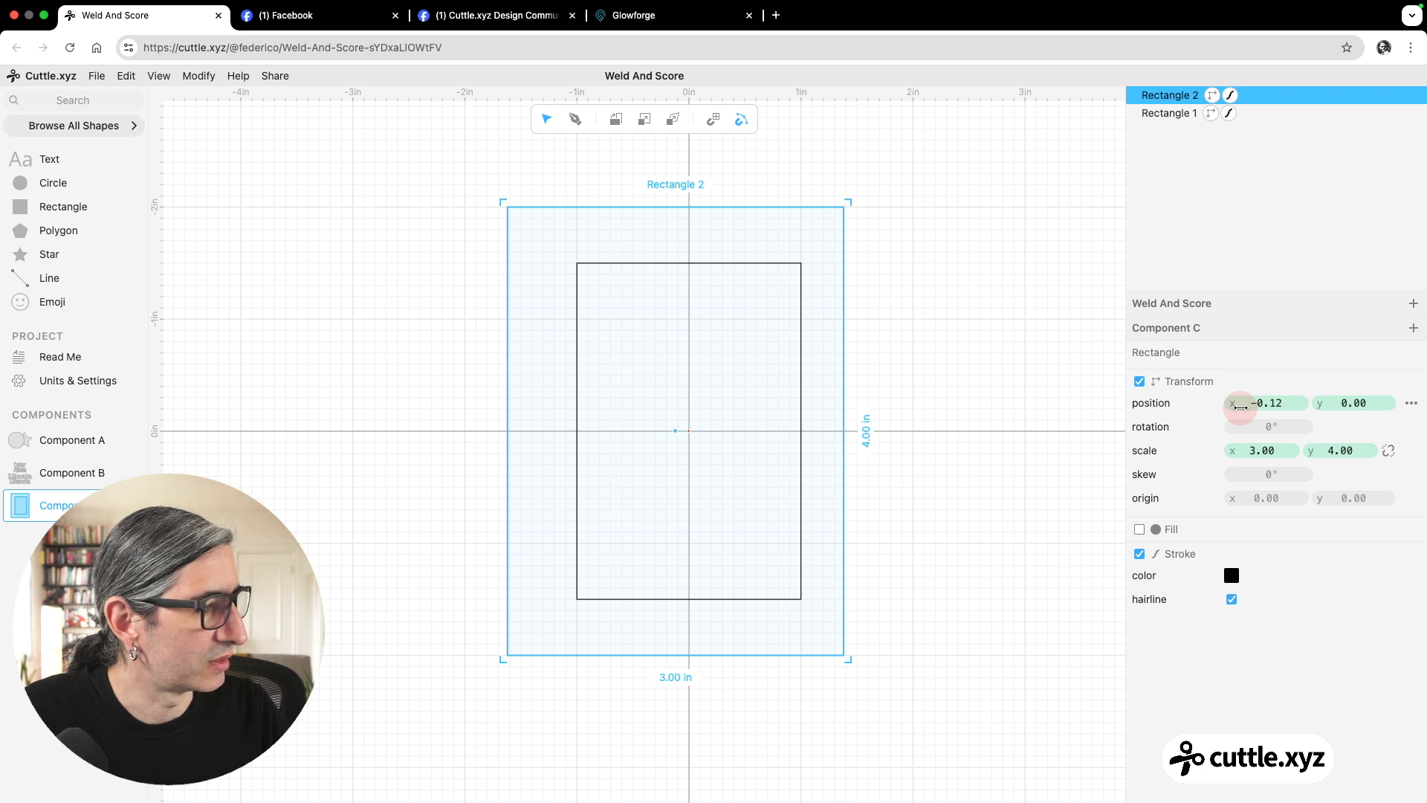
drag(1240, 406, 1224, 408)
drag(1356, 402, 1324, 404)
click(1360, 401)
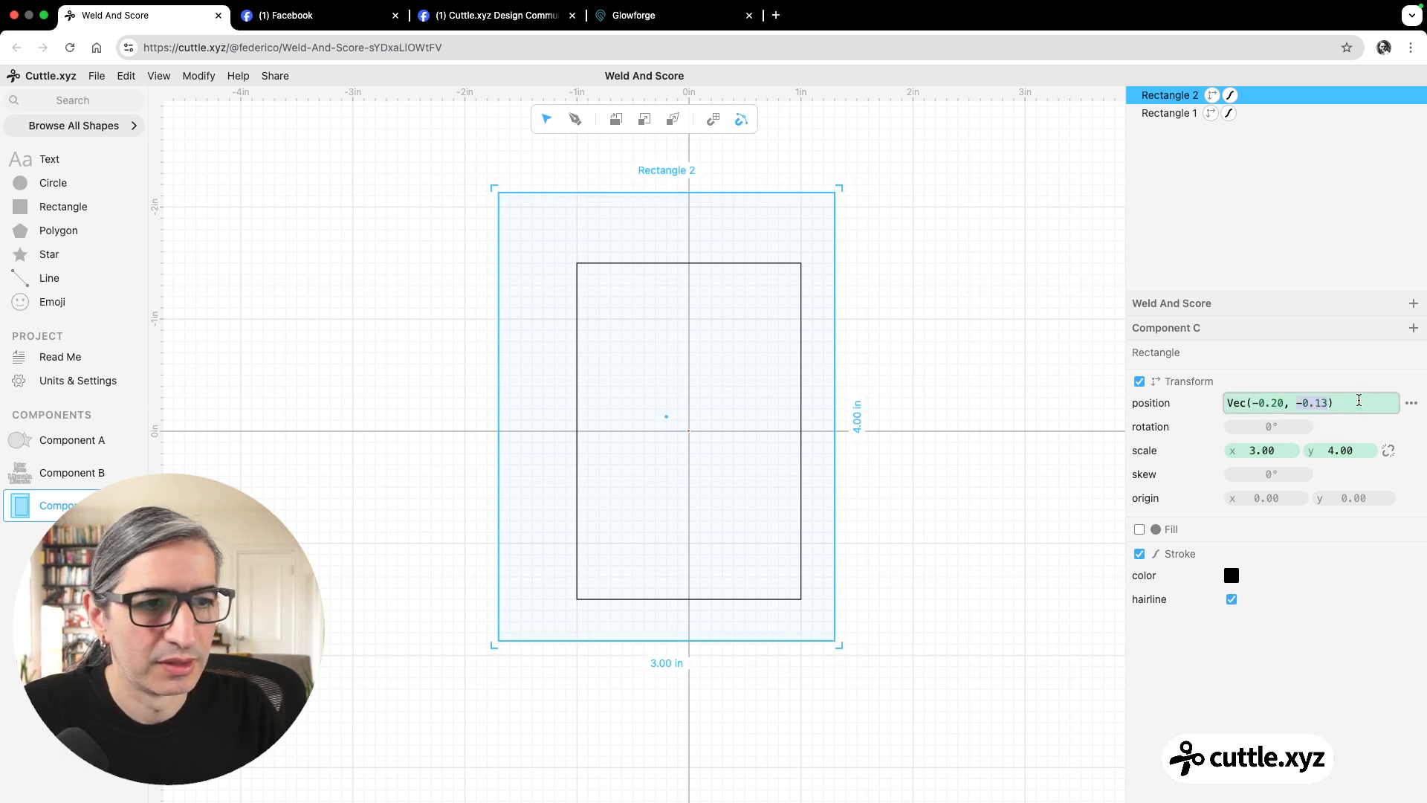
text(-0.15)
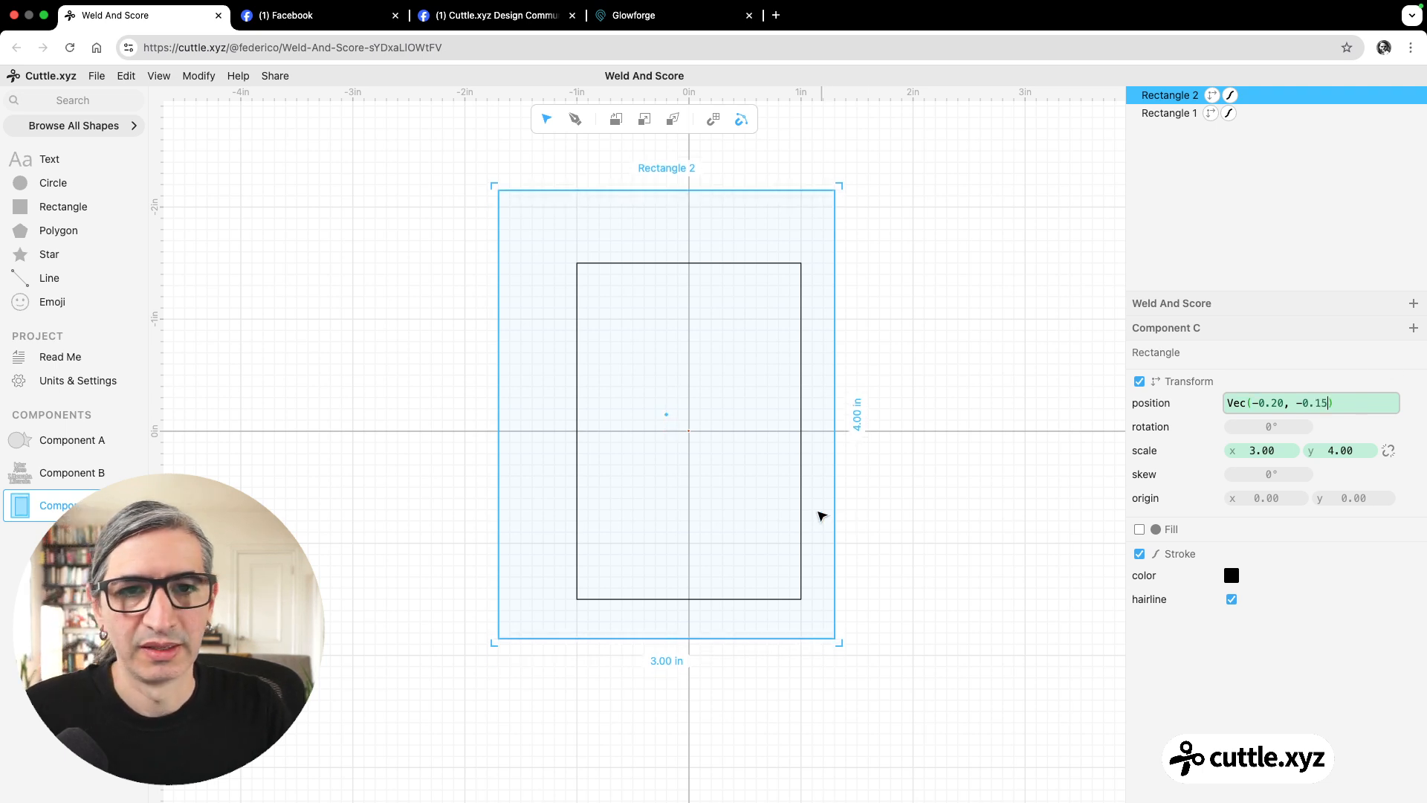
click(981, 485)
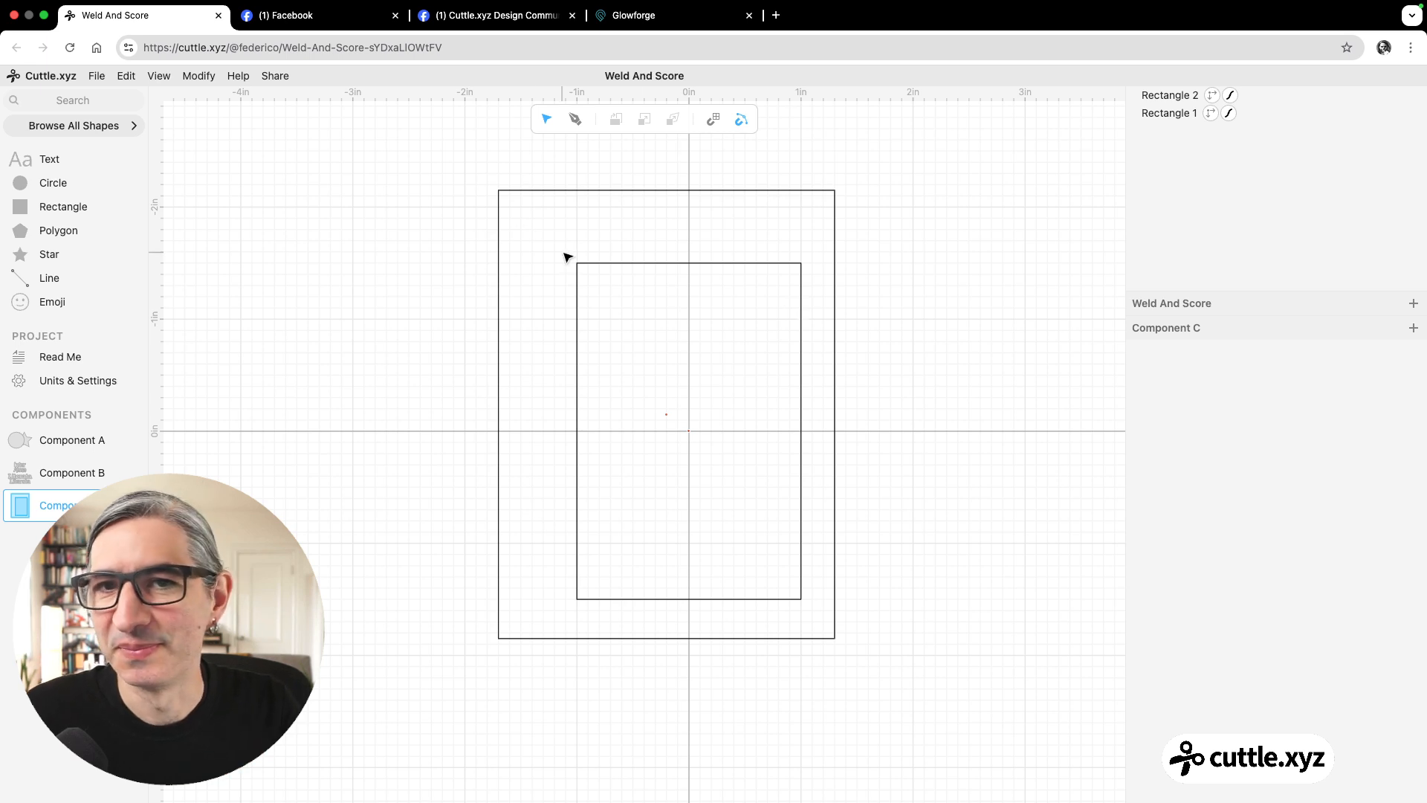
Check the lettering on the Facebook frame photo, then add text at x -2.44, y 0 in Cuttle and rotate it 270°.
click(477, 17)
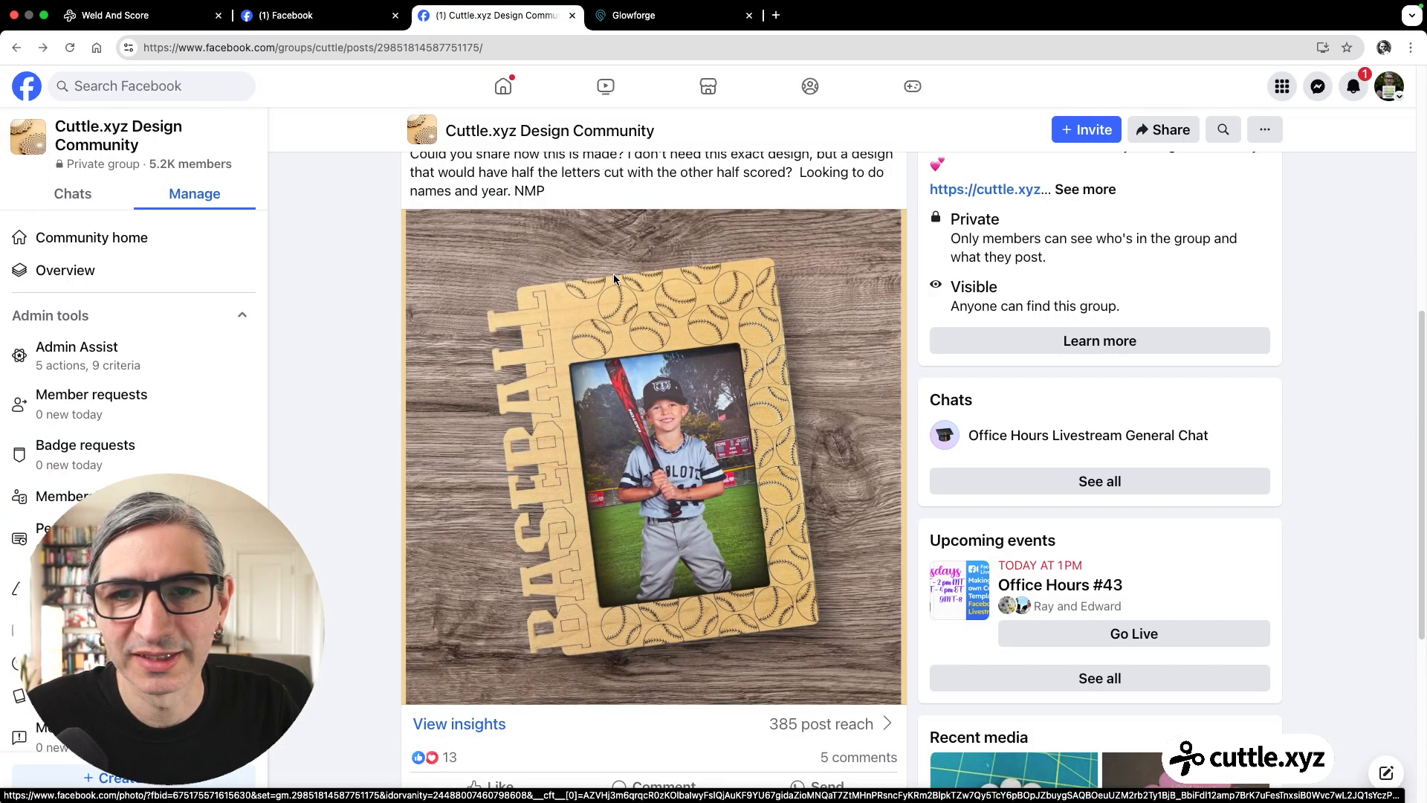
click(115, 15)
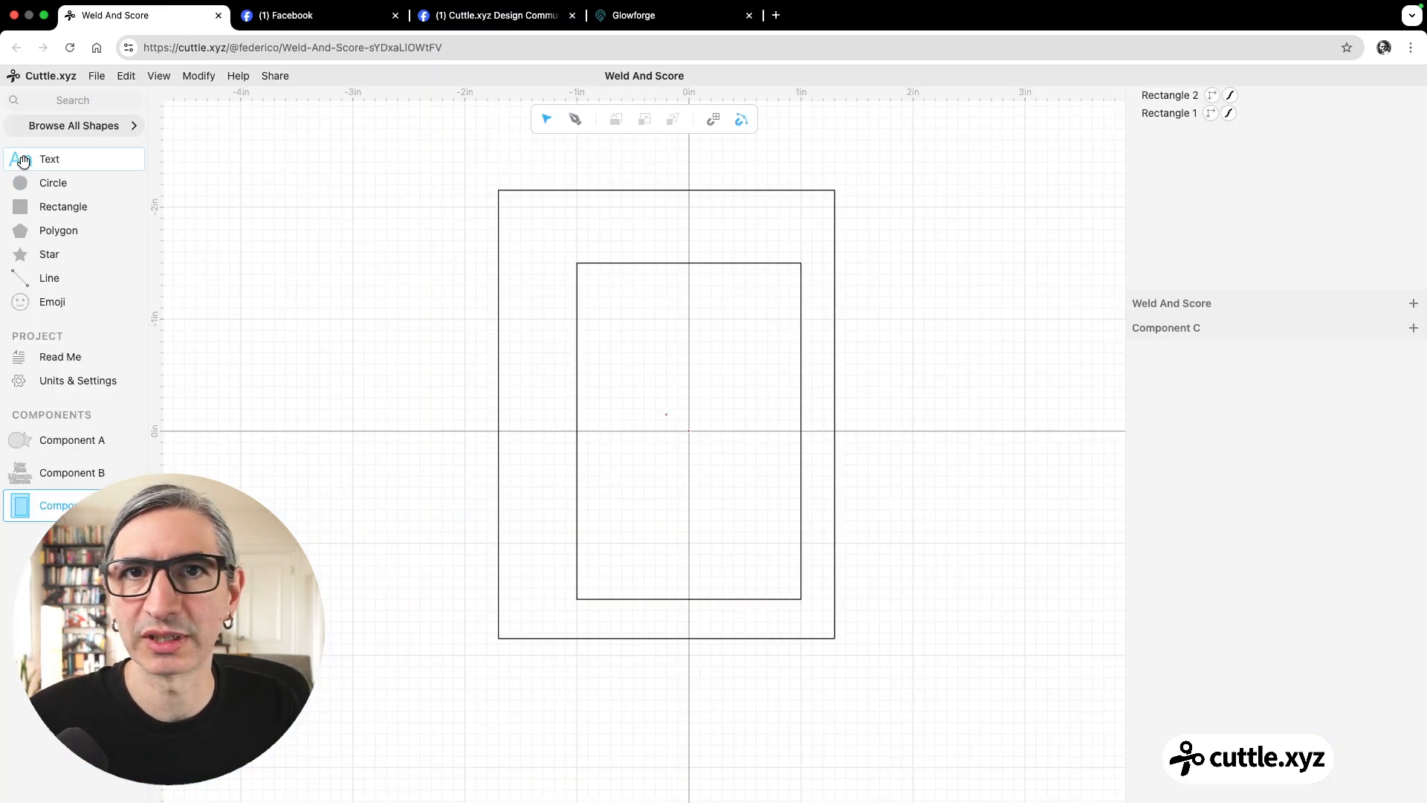
drag(23, 160, 417, 433)
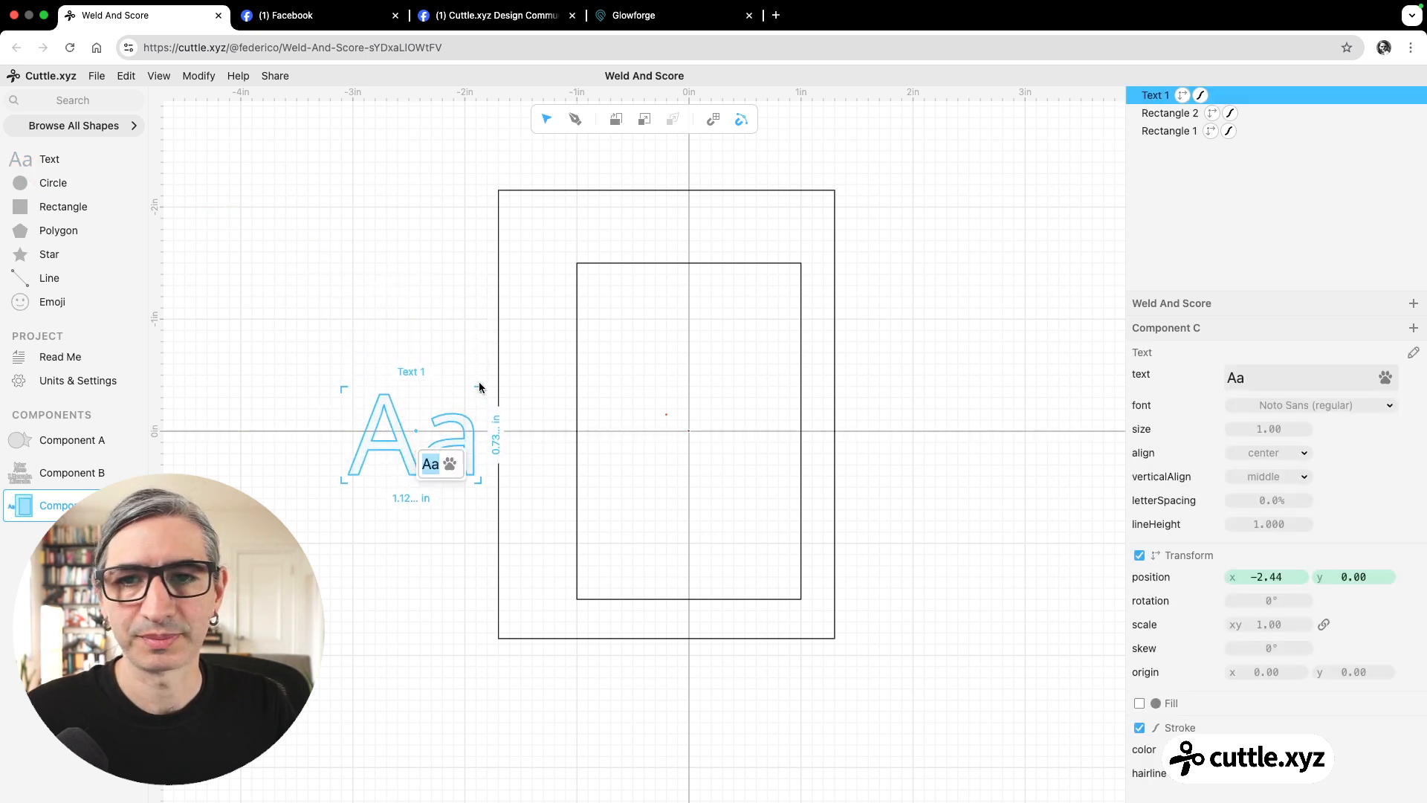
click(466, 342)
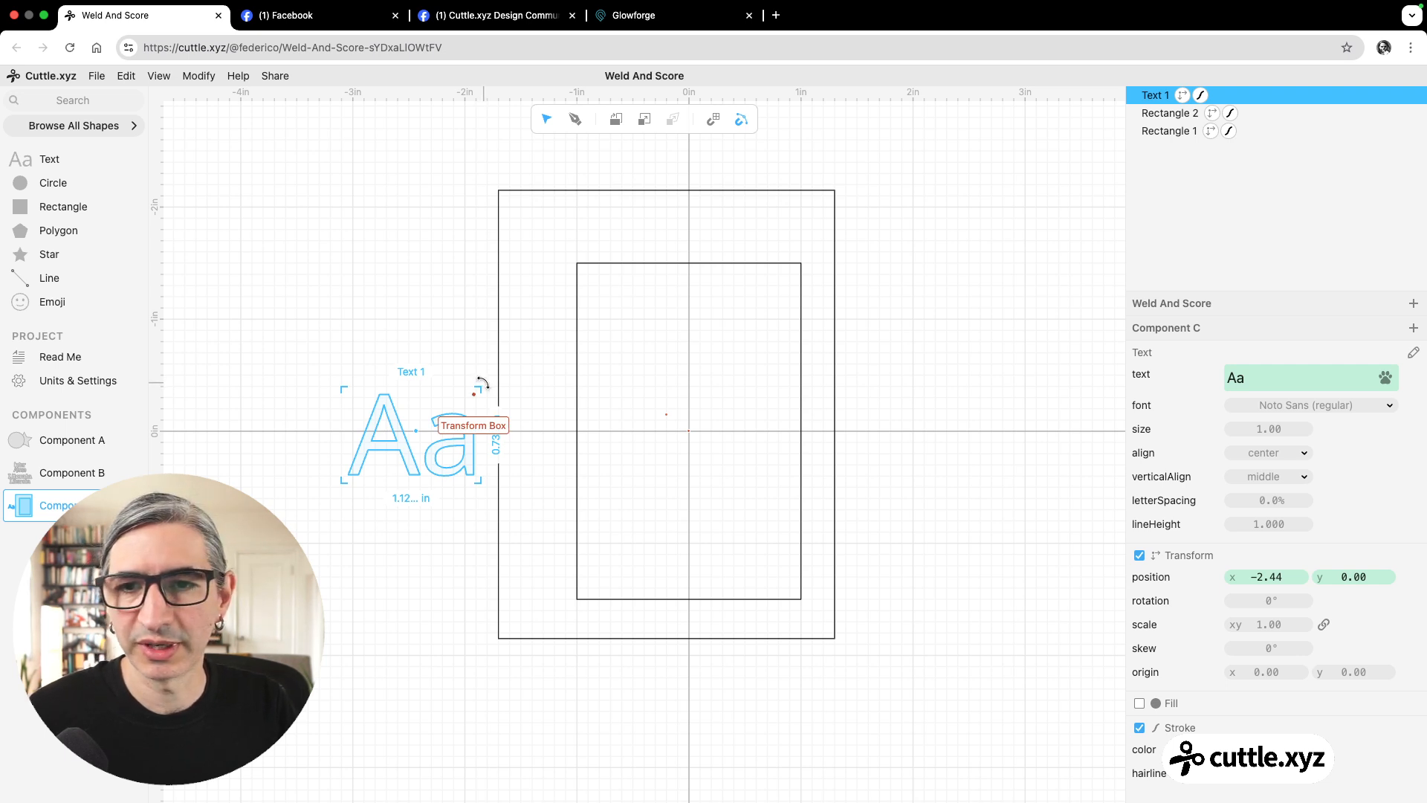
drag(483, 385, 381, 336)
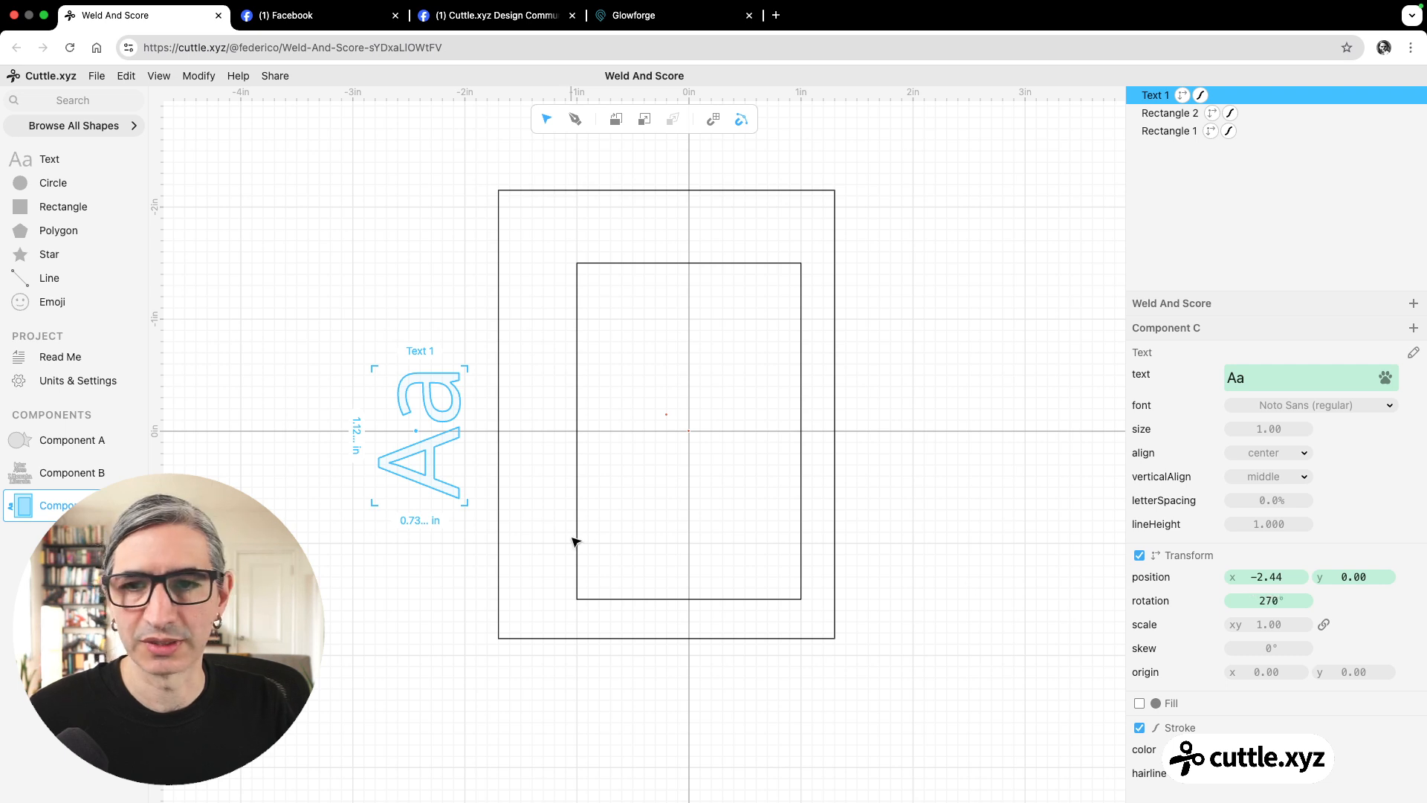
Change the rotated text beside the frame to BASEBALL.
click(1275, 383)
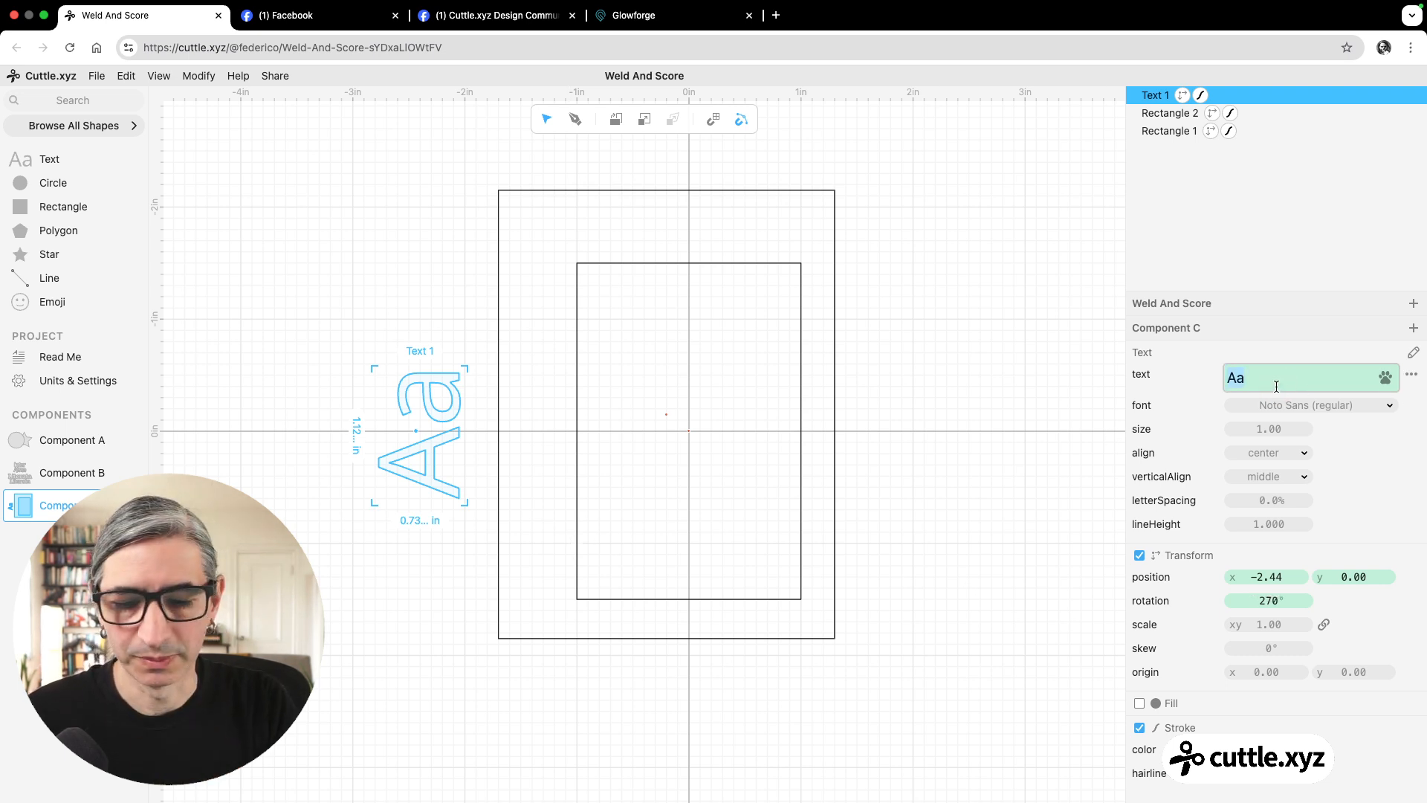
text(B)
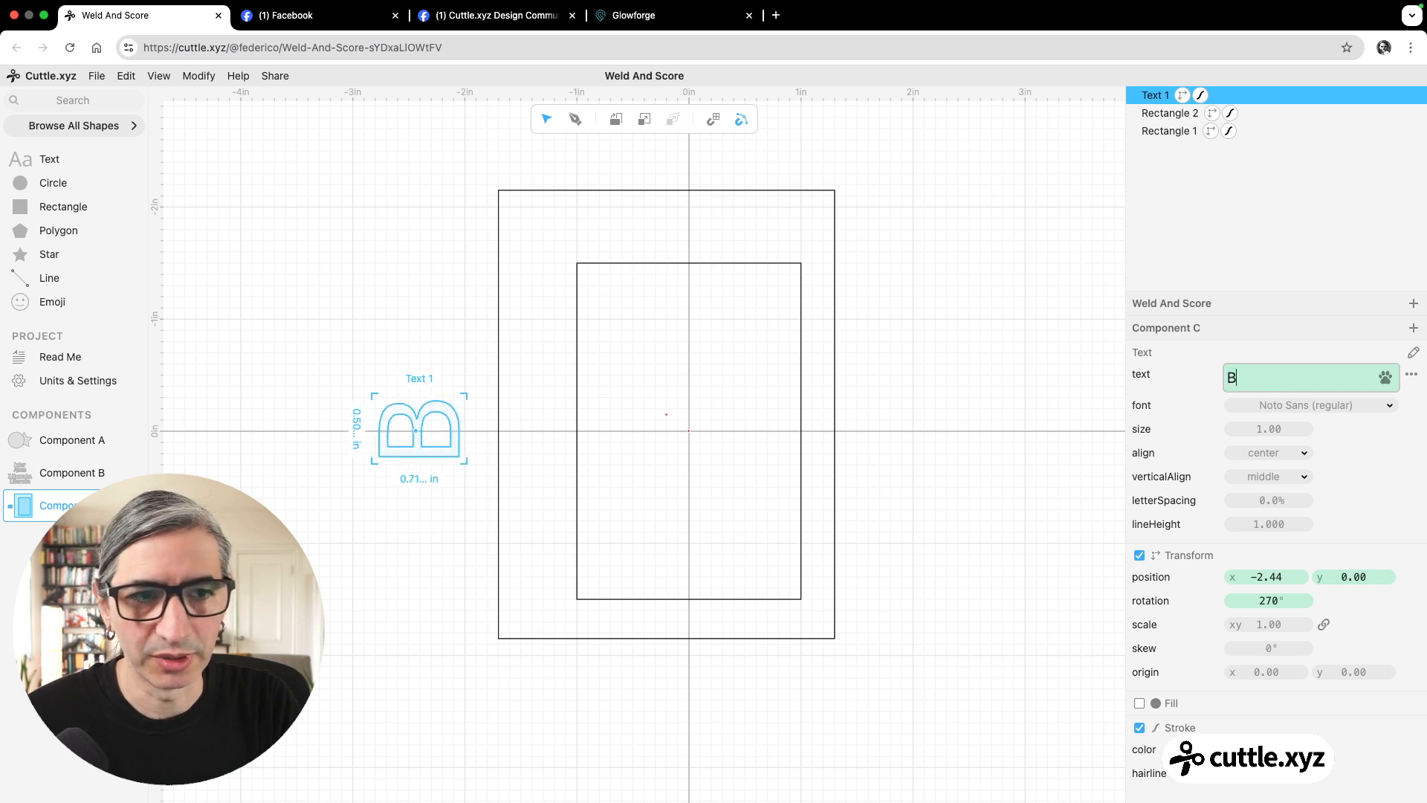
text(ASE)
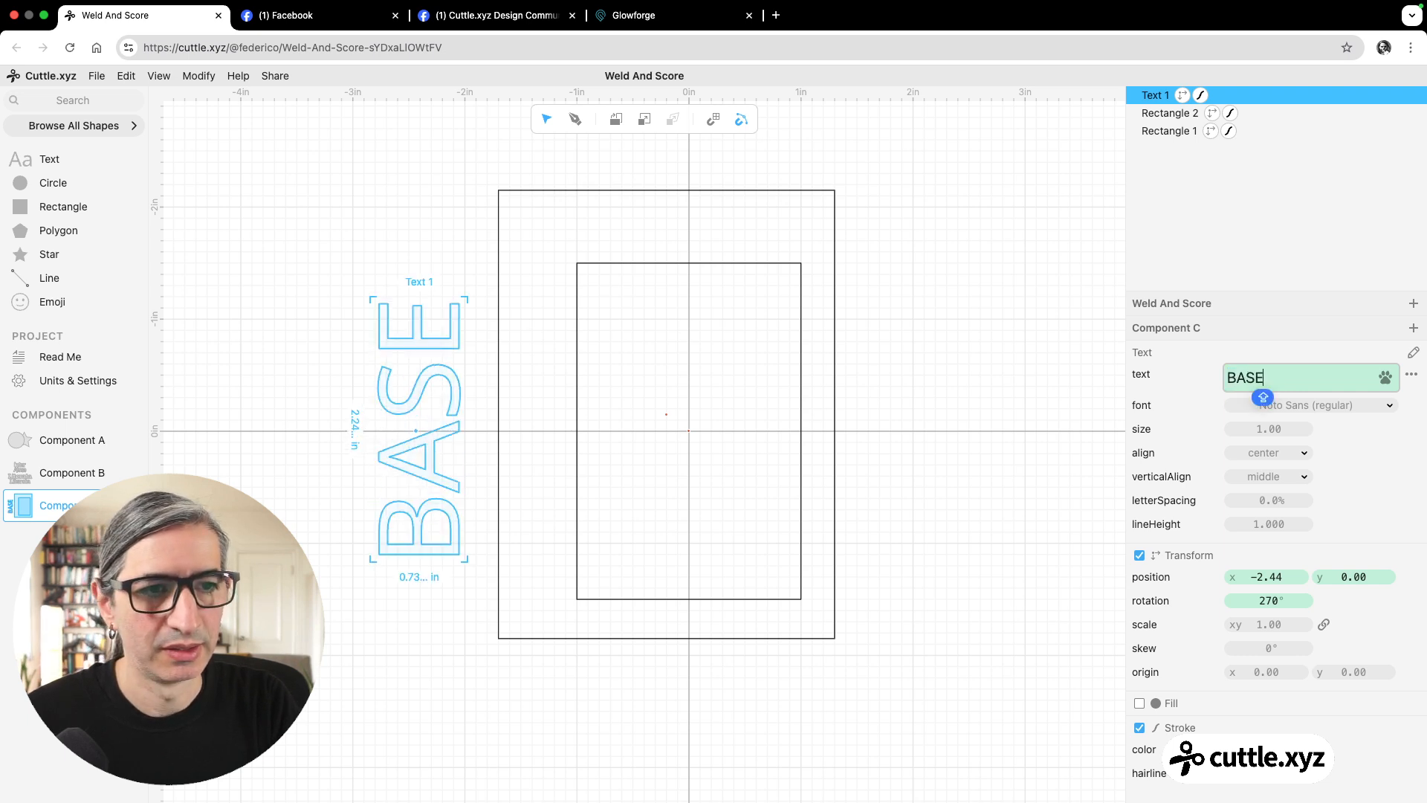
text(BALL)
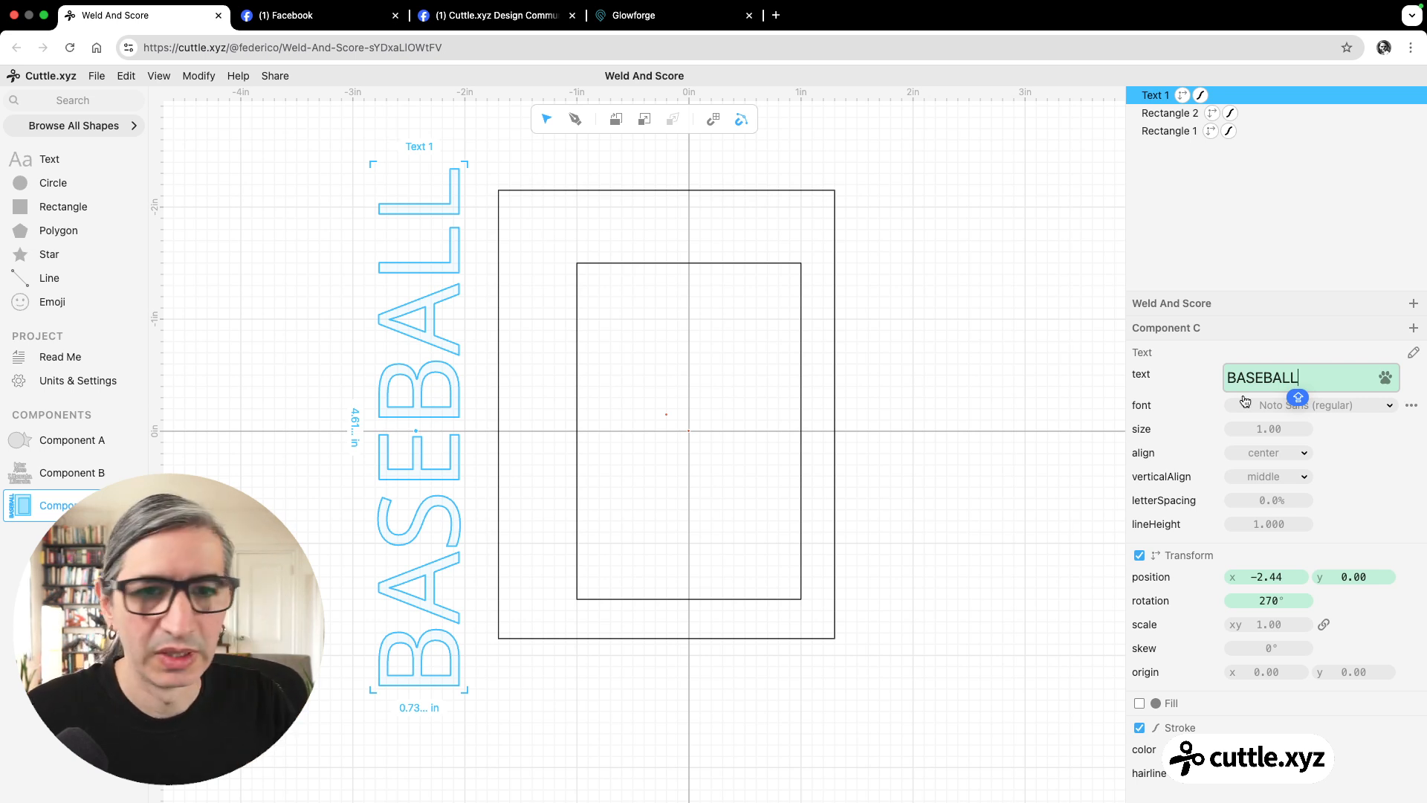
Set the font of the BASEBALL text to Anton (regular).
click(1288, 405)
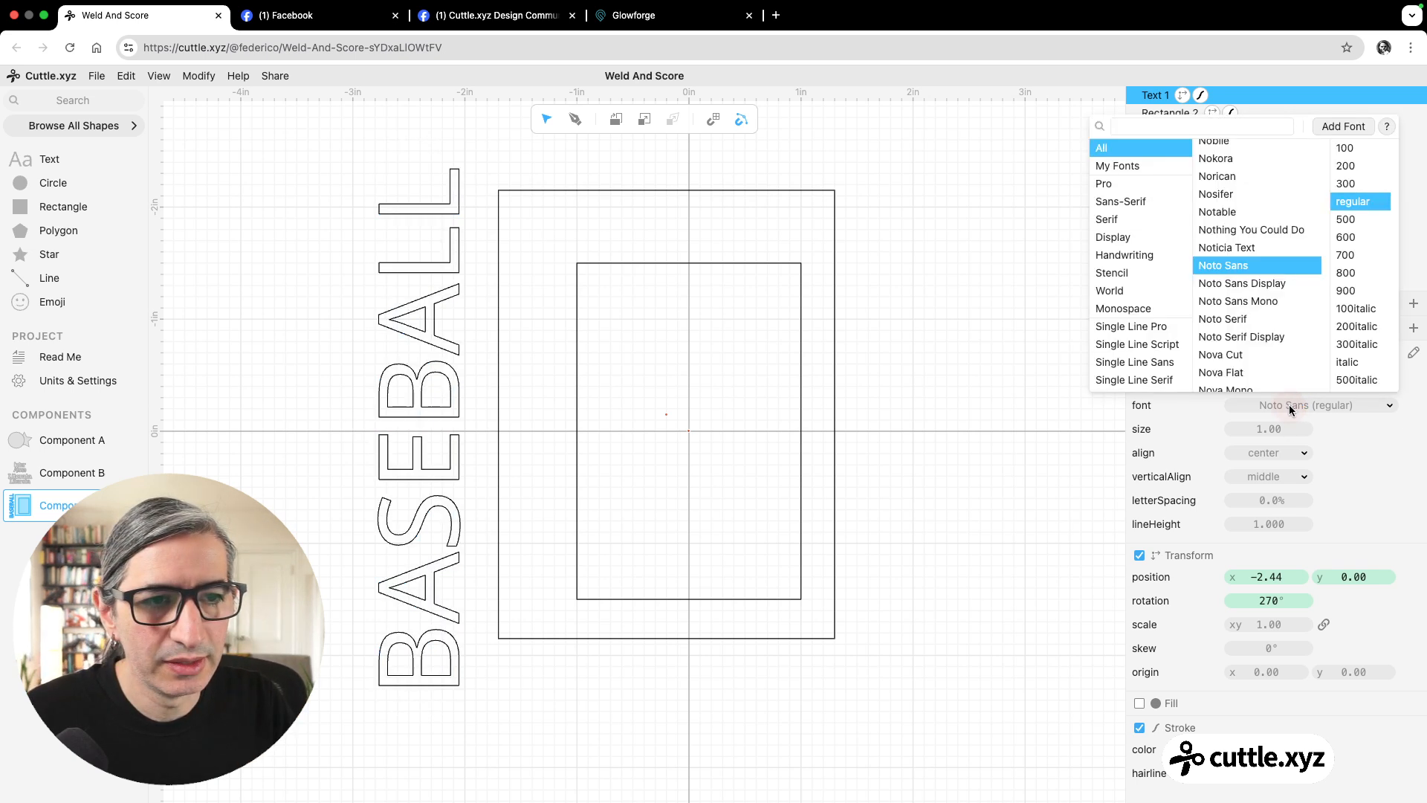
click(1214, 126)
text(AN)
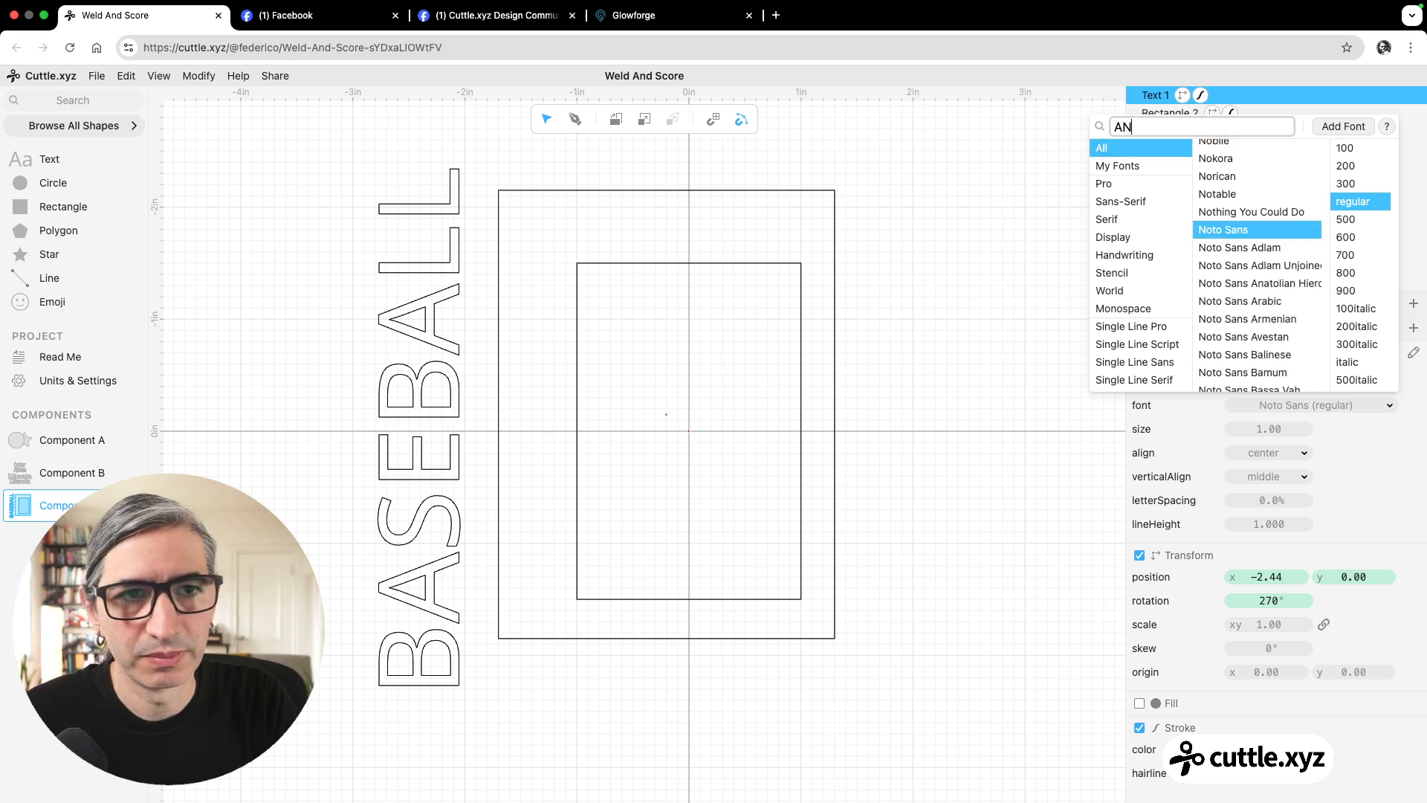
text(TON)
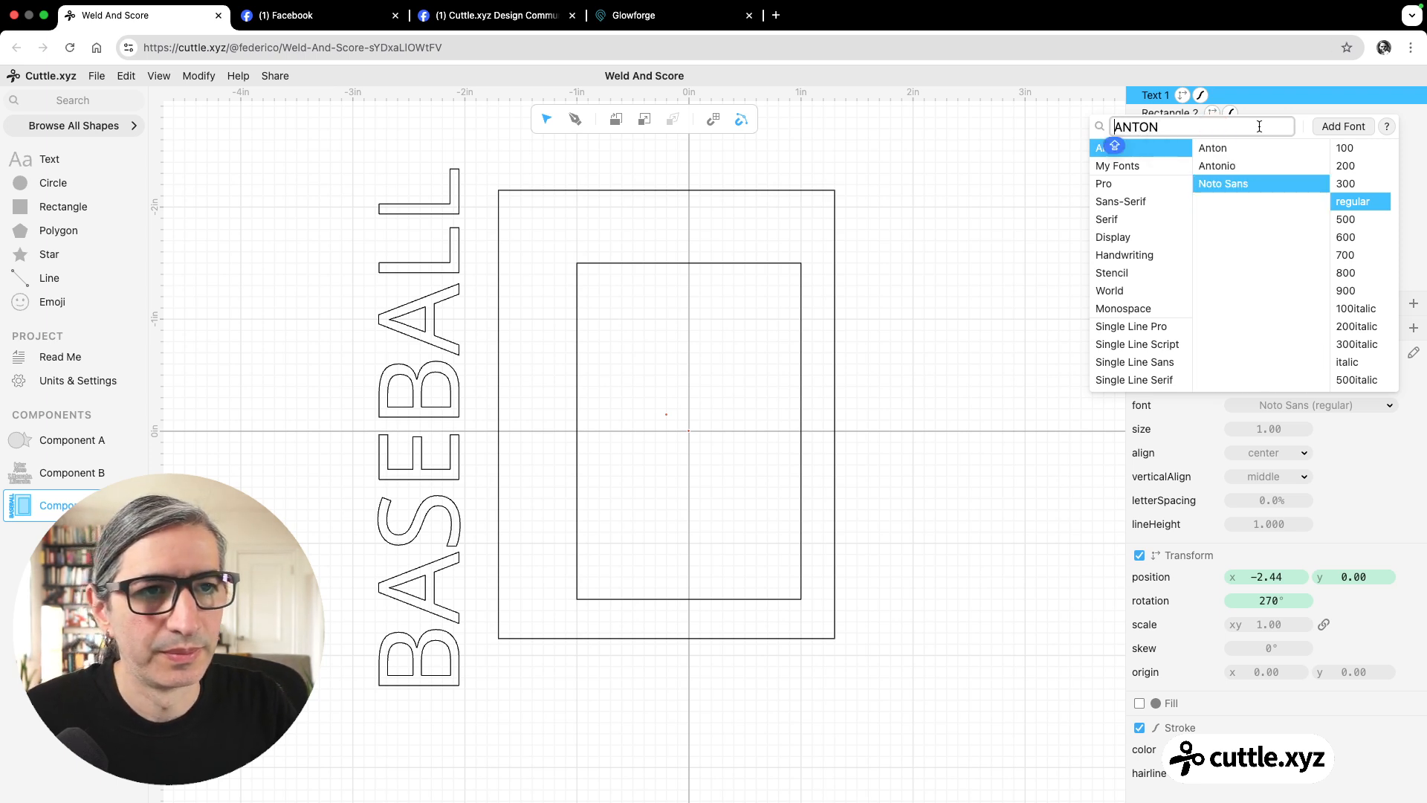
click(1257, 151)
click(881, 268)
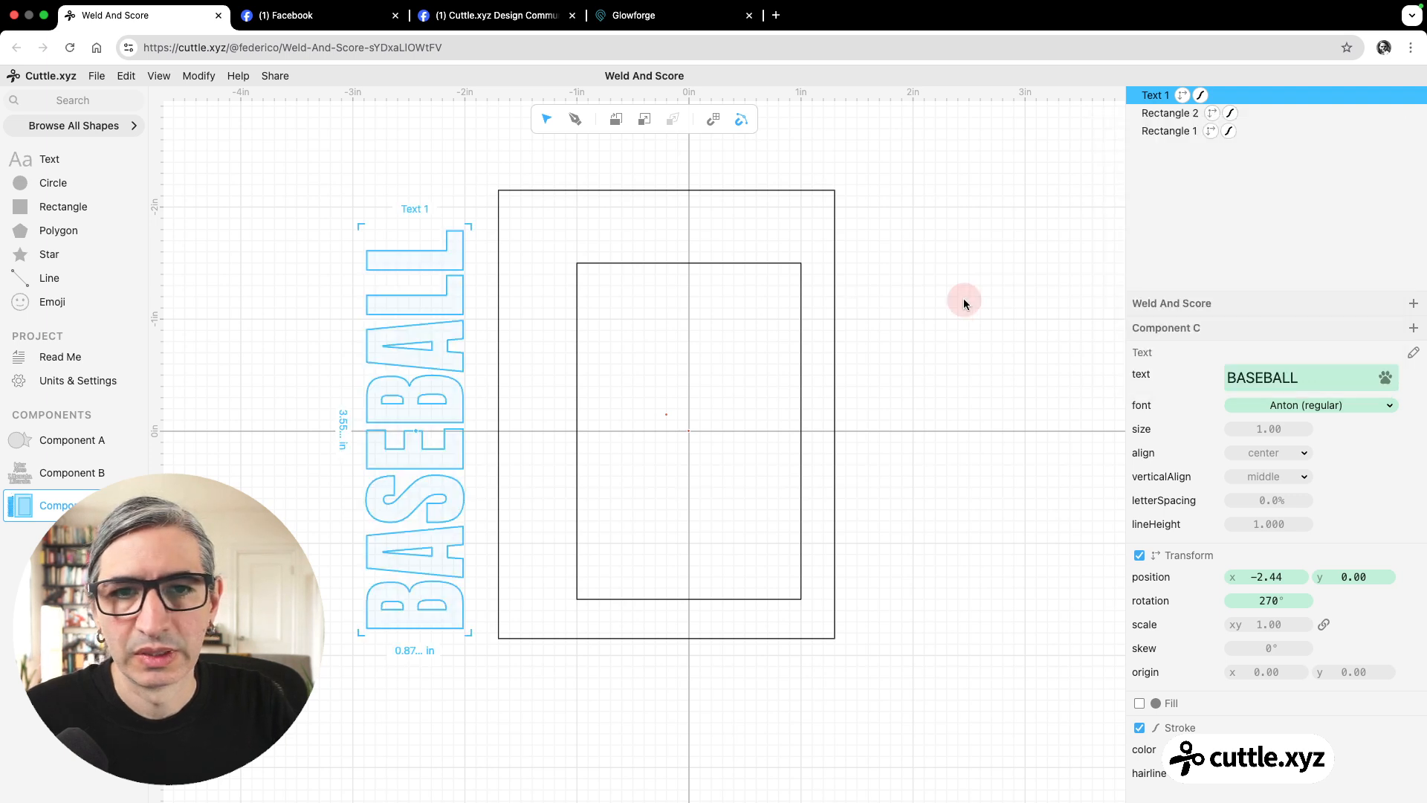
Move the BASEBALL text across the outer rectangle's left edge, to position x -1.70, y 0.
click(966, 303)
drag(328, 235, 502, 437)
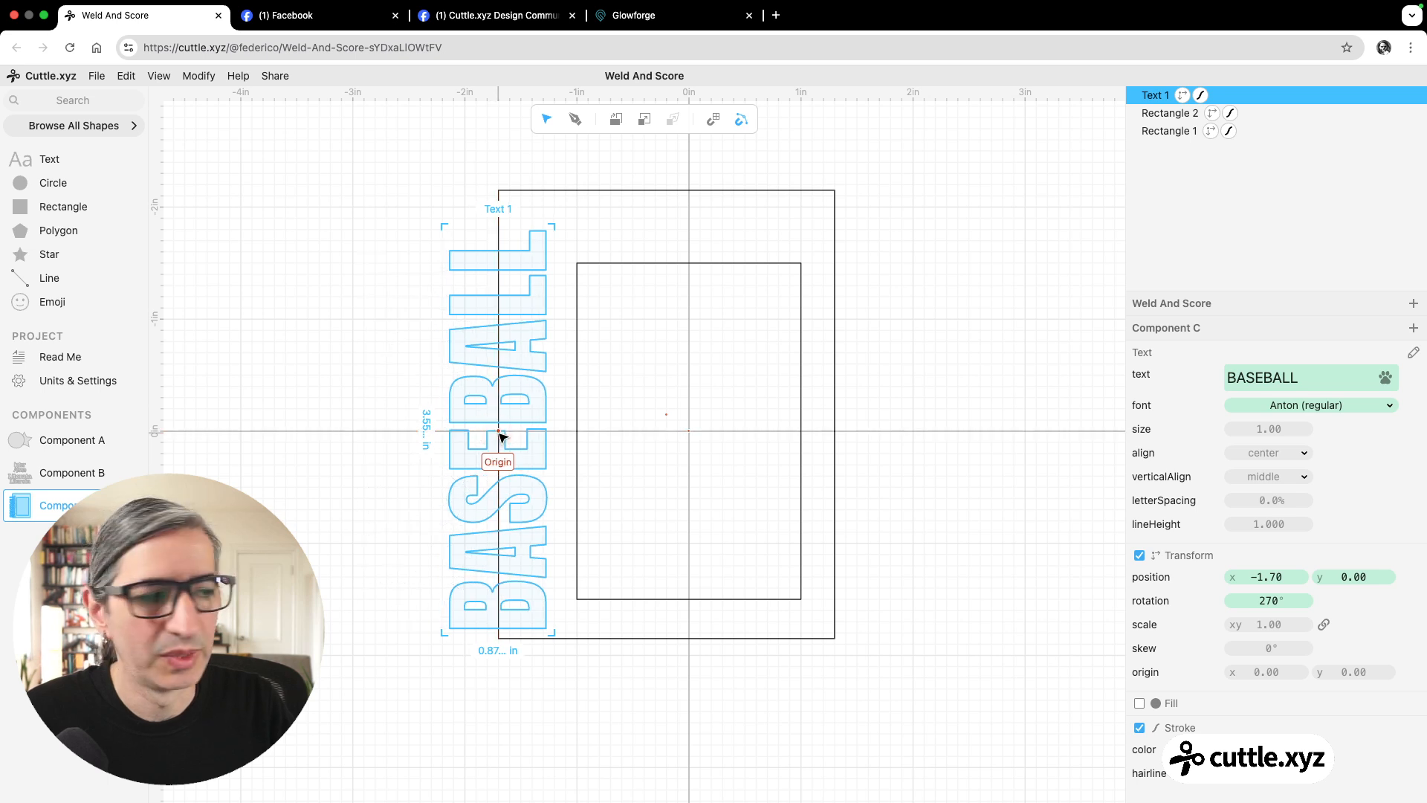
click(921, 461)
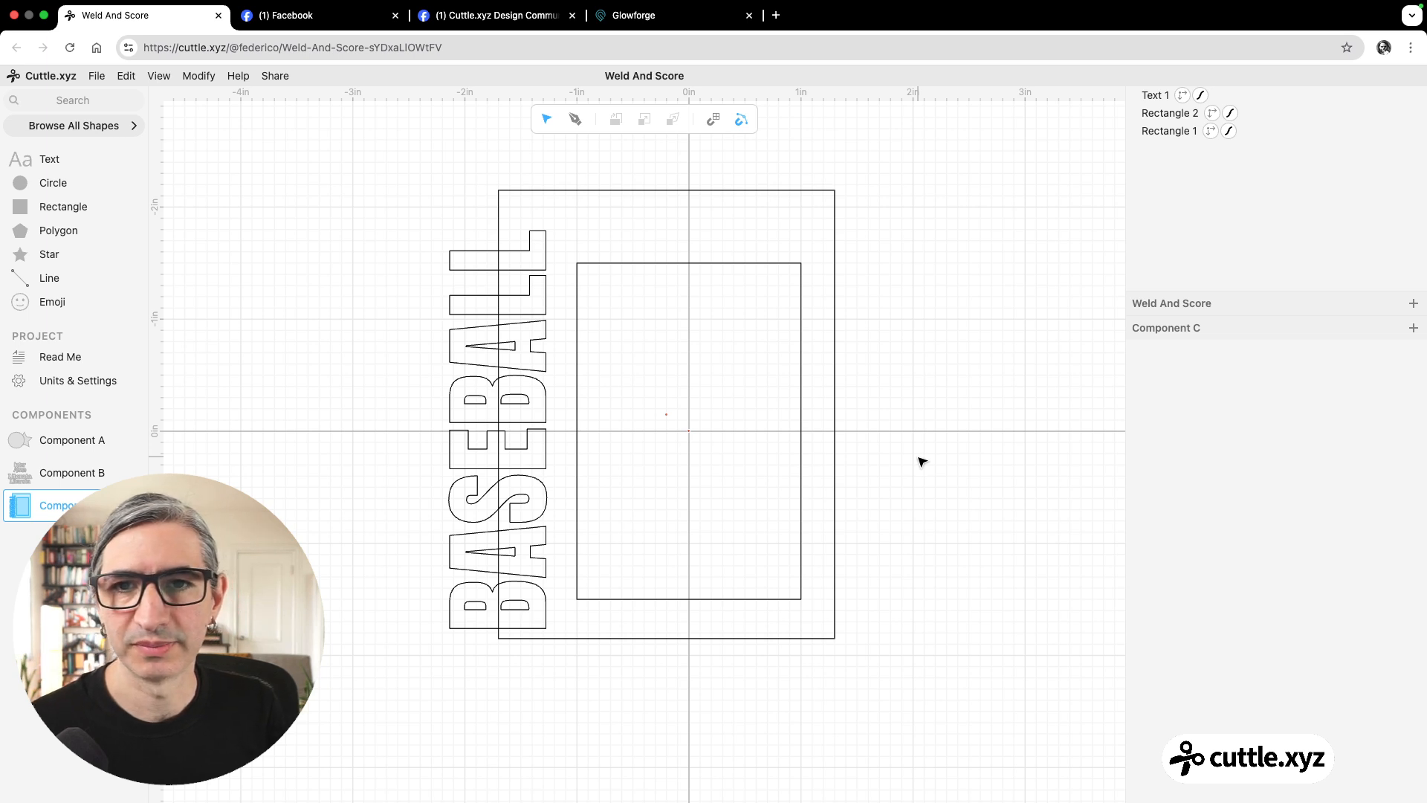
Apply the Weld And Score modifier to the BASEBALL text and the outer rectangle together.
scroll(749, 447, up, 1)
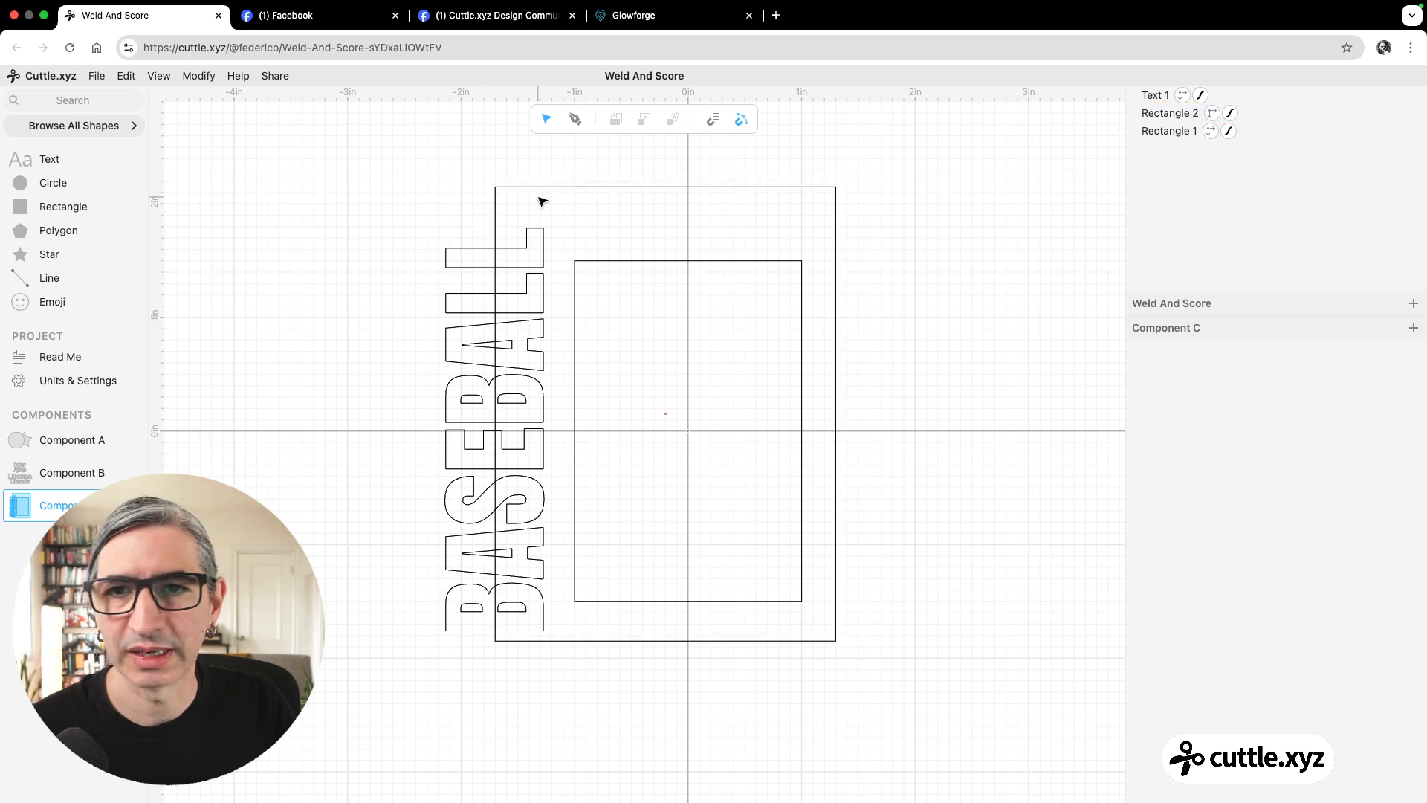
drag(453, 157, 535, 203)
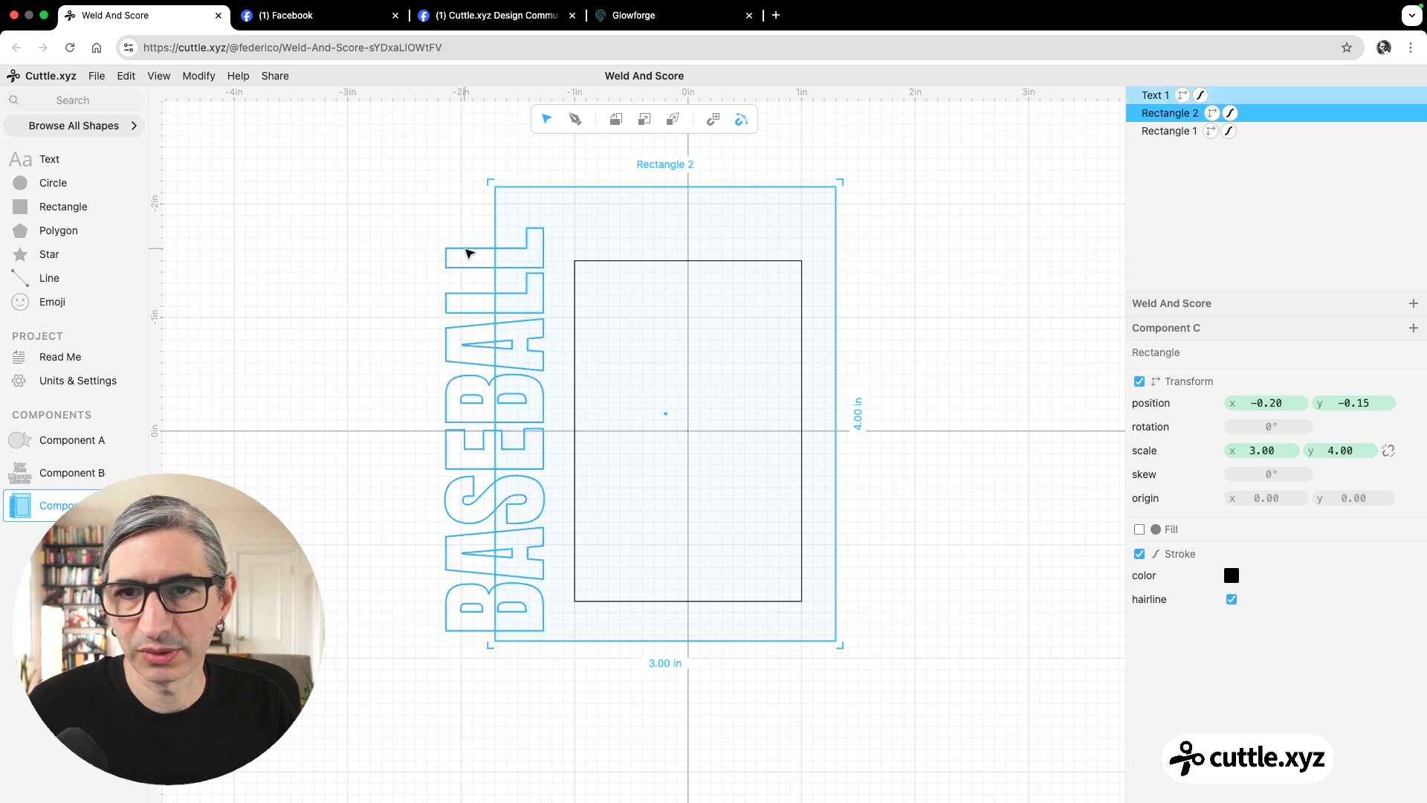
shift+click(467, 247)
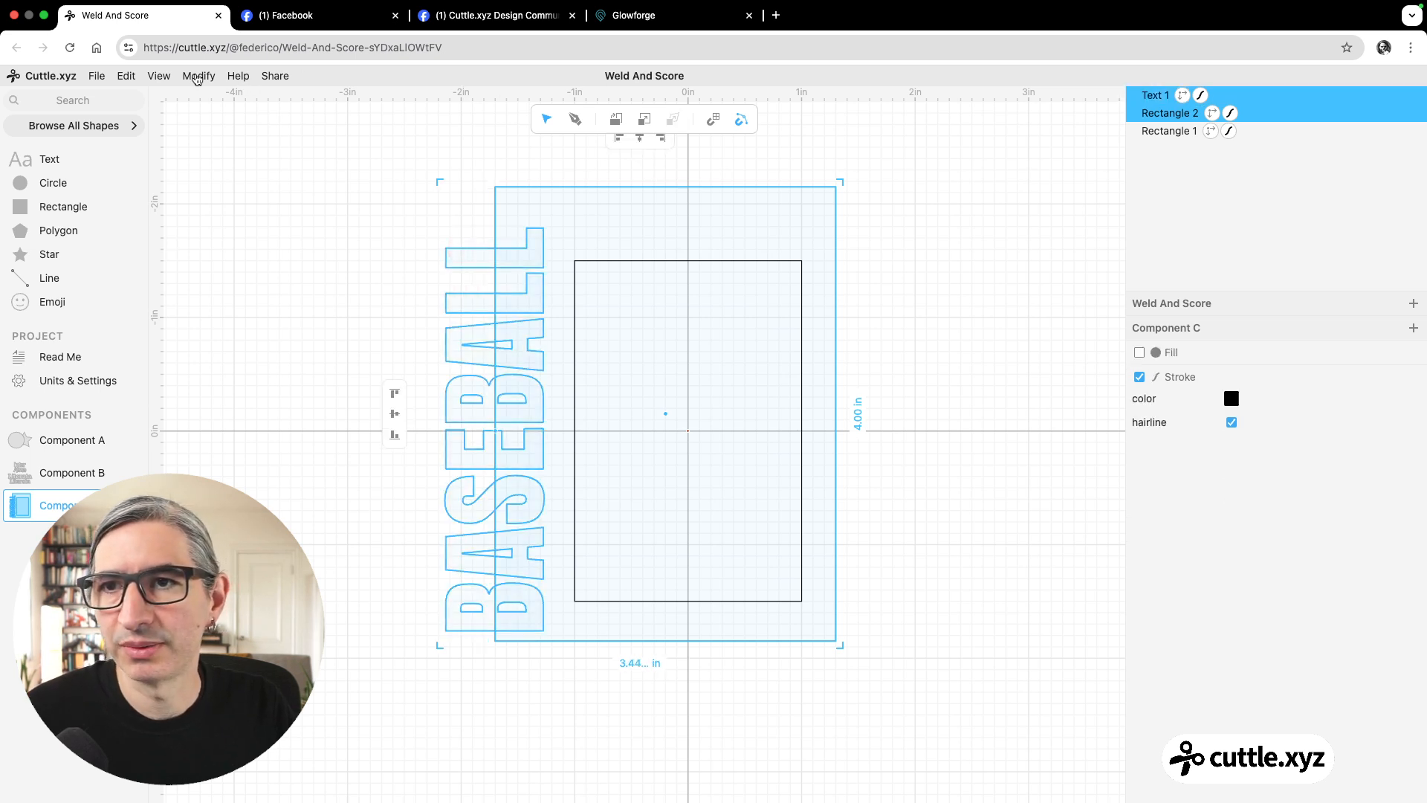
click(196, 76)
click(312, 543)
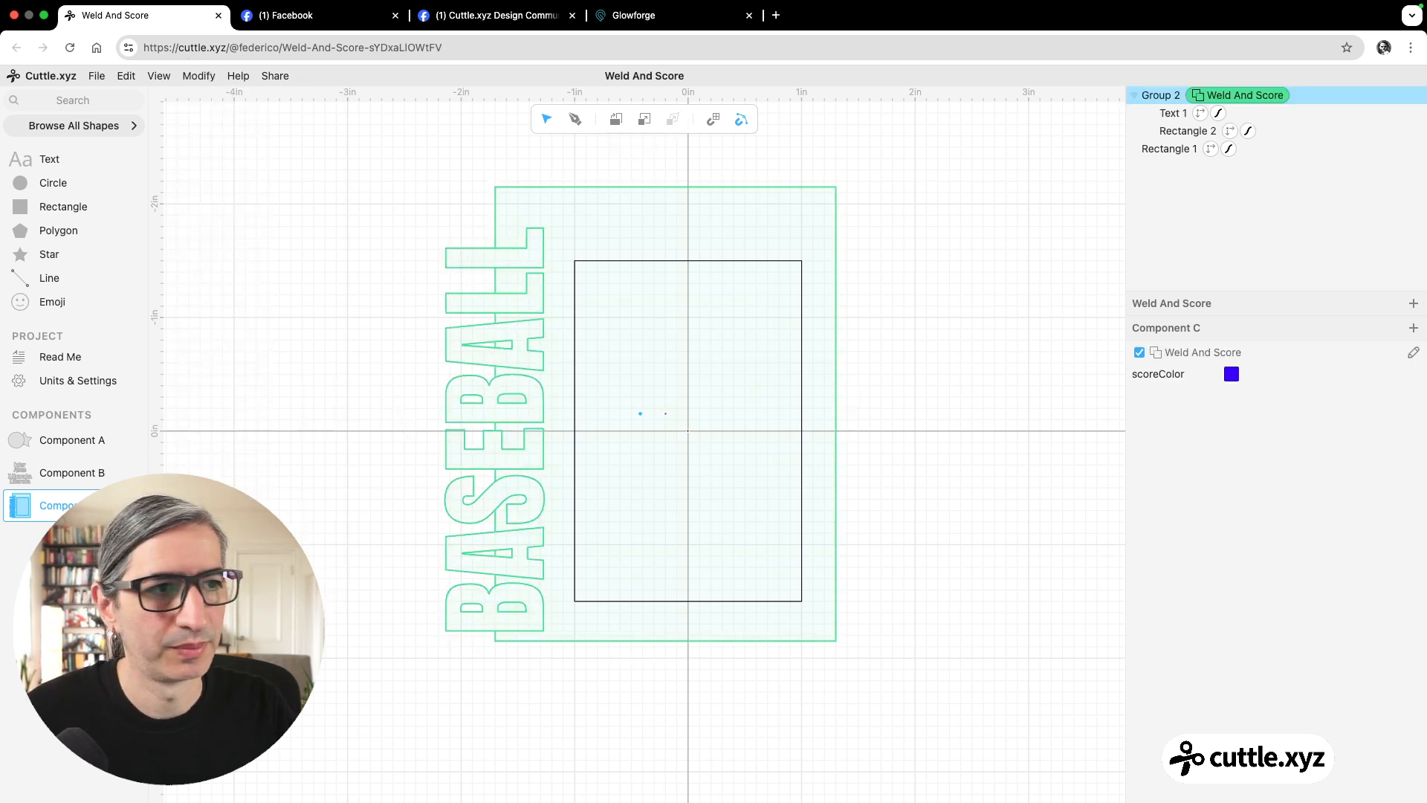
click(284, 449)
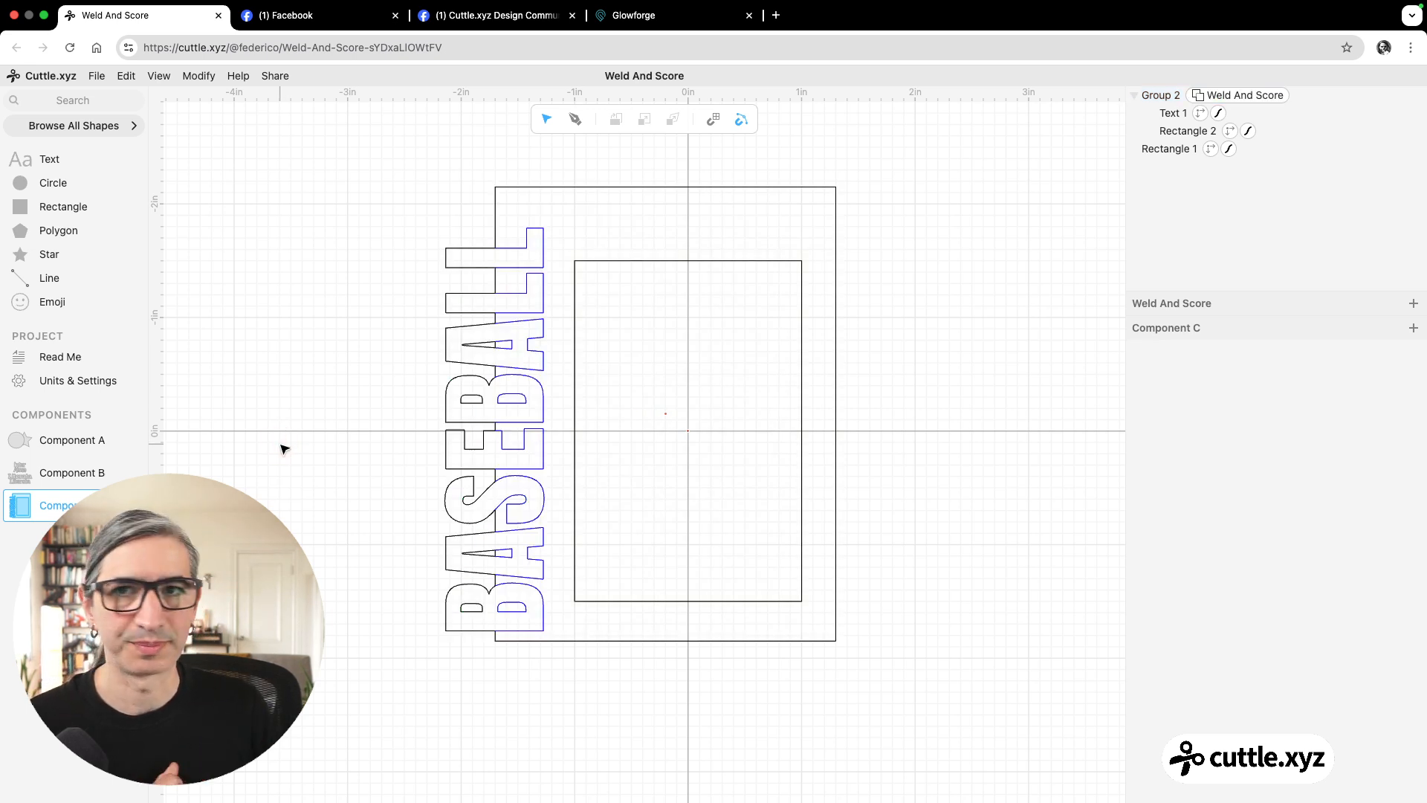
Compare with the Facebook frame photo, then return to Cuttle and try Round Corners on the Weld And Score group.
click(532, 15)
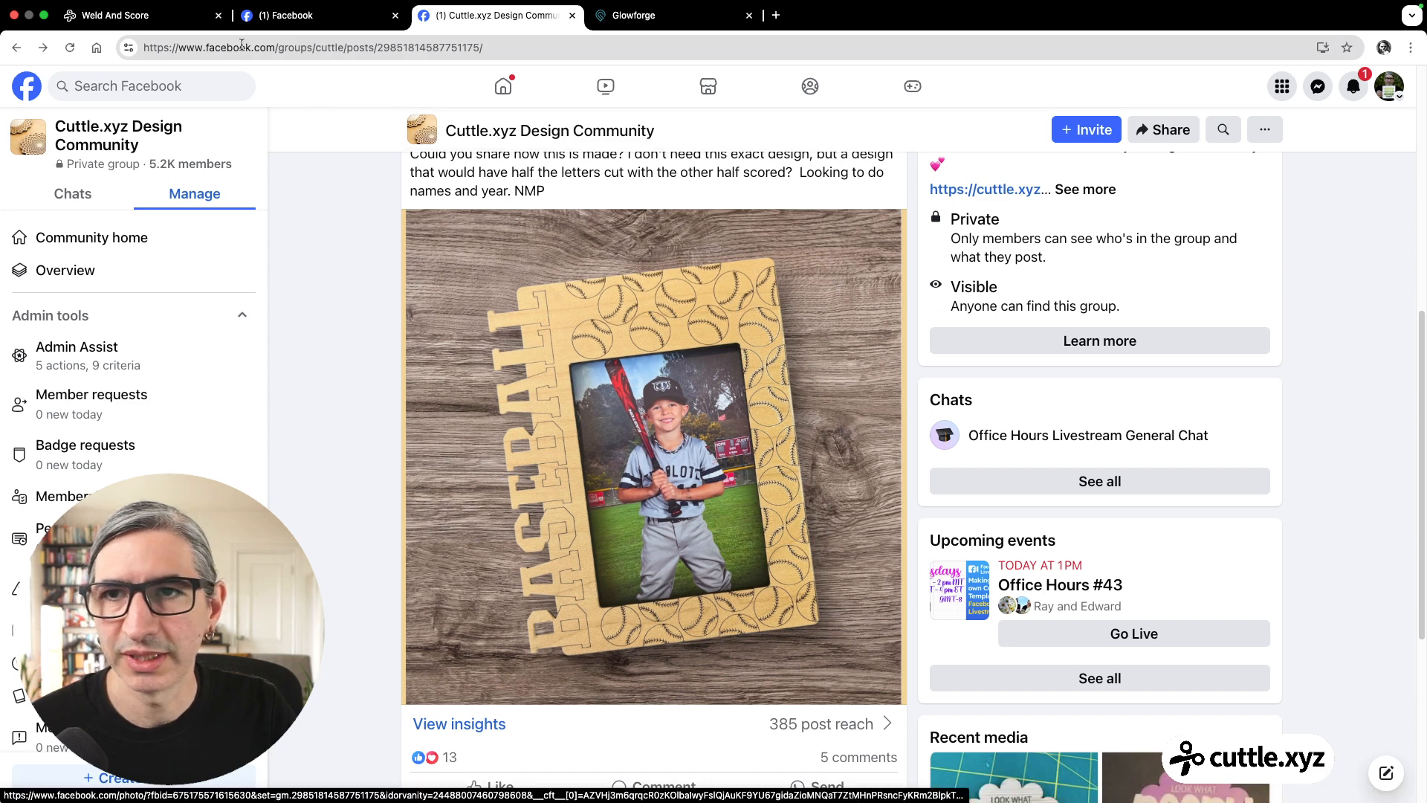
click(142, 17)
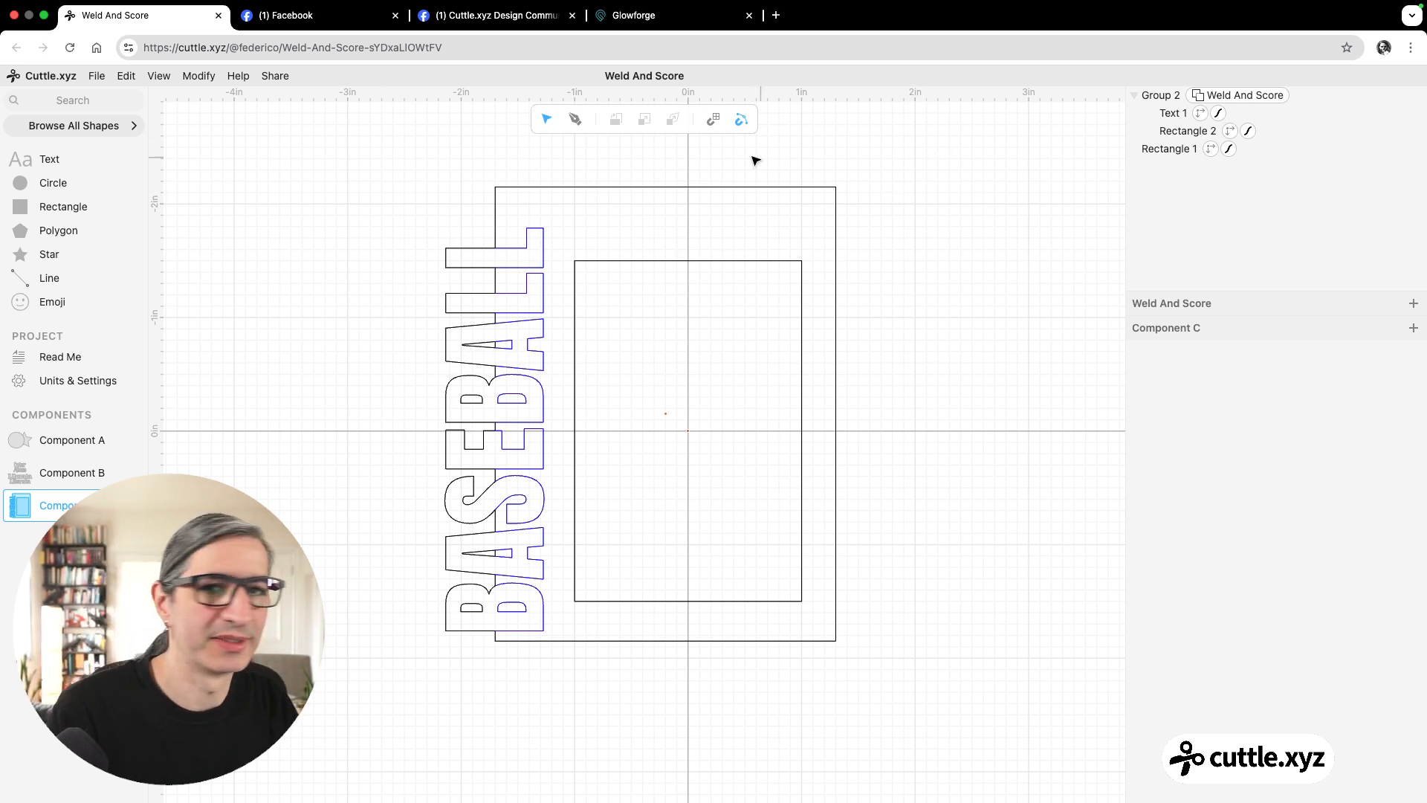
drag(422, 145, 456, 168)
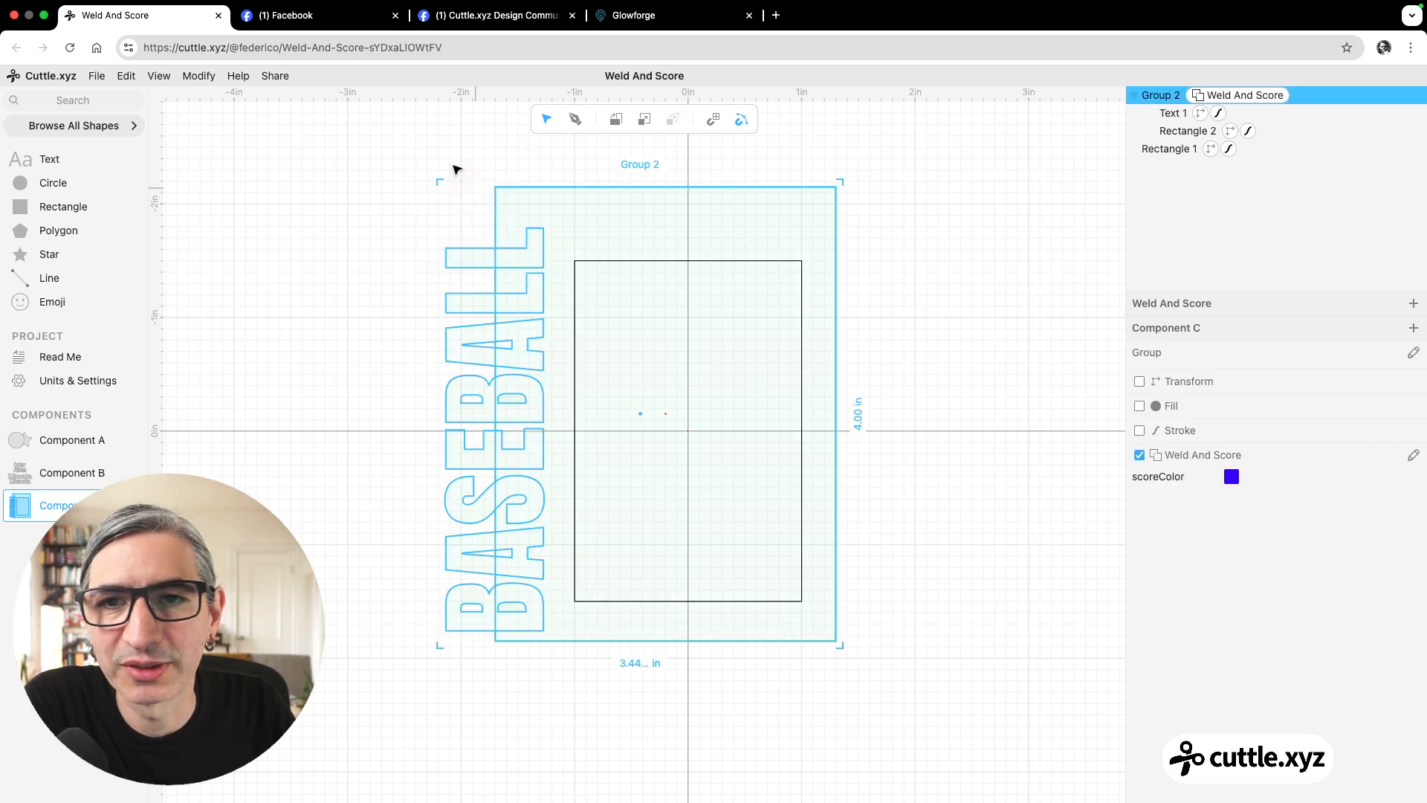
click(199, 76)
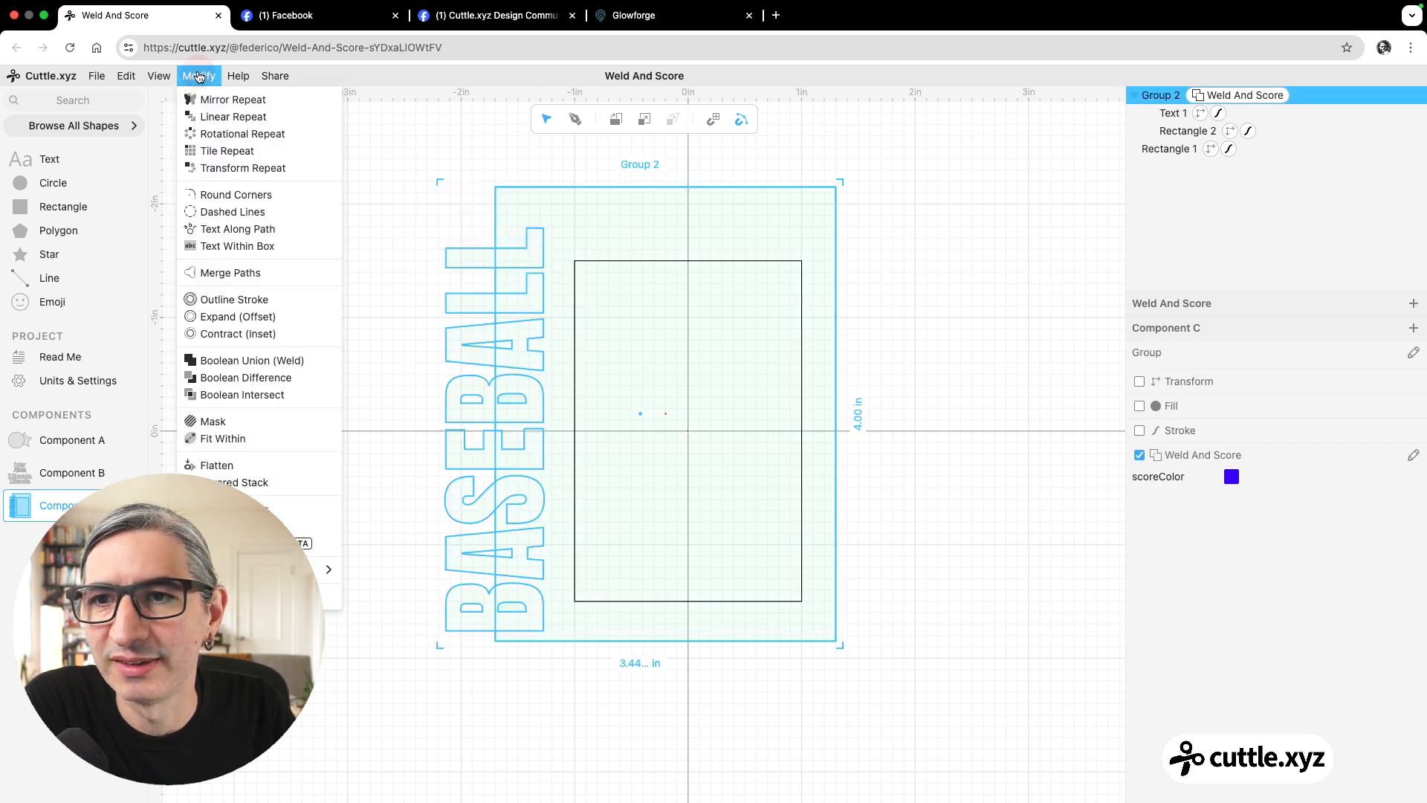
click(222, 198)
click(304, 236)
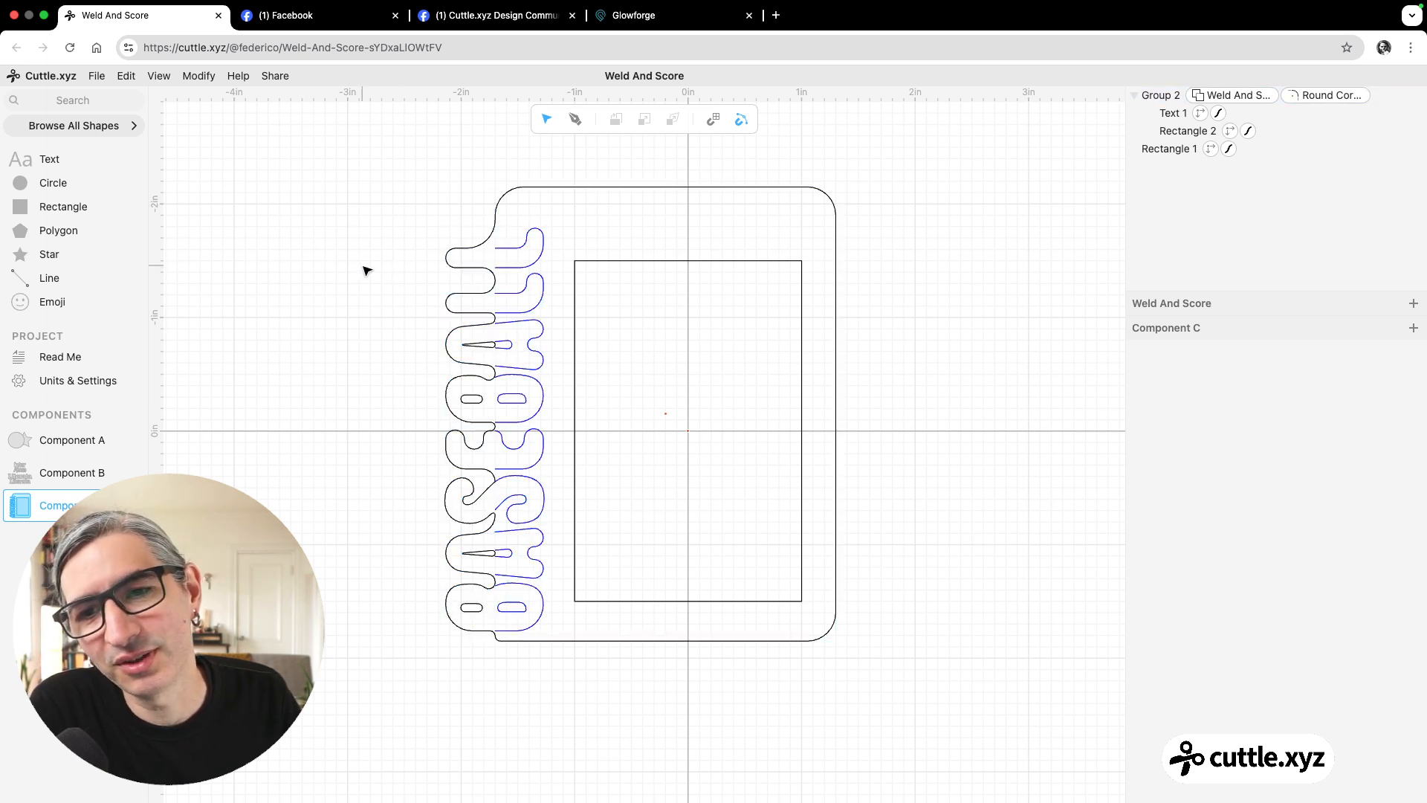
Remove the Round Corners modifier and ungroup the BASEBALL text and outer rectangle.
scroll(373, 223, up, 3)
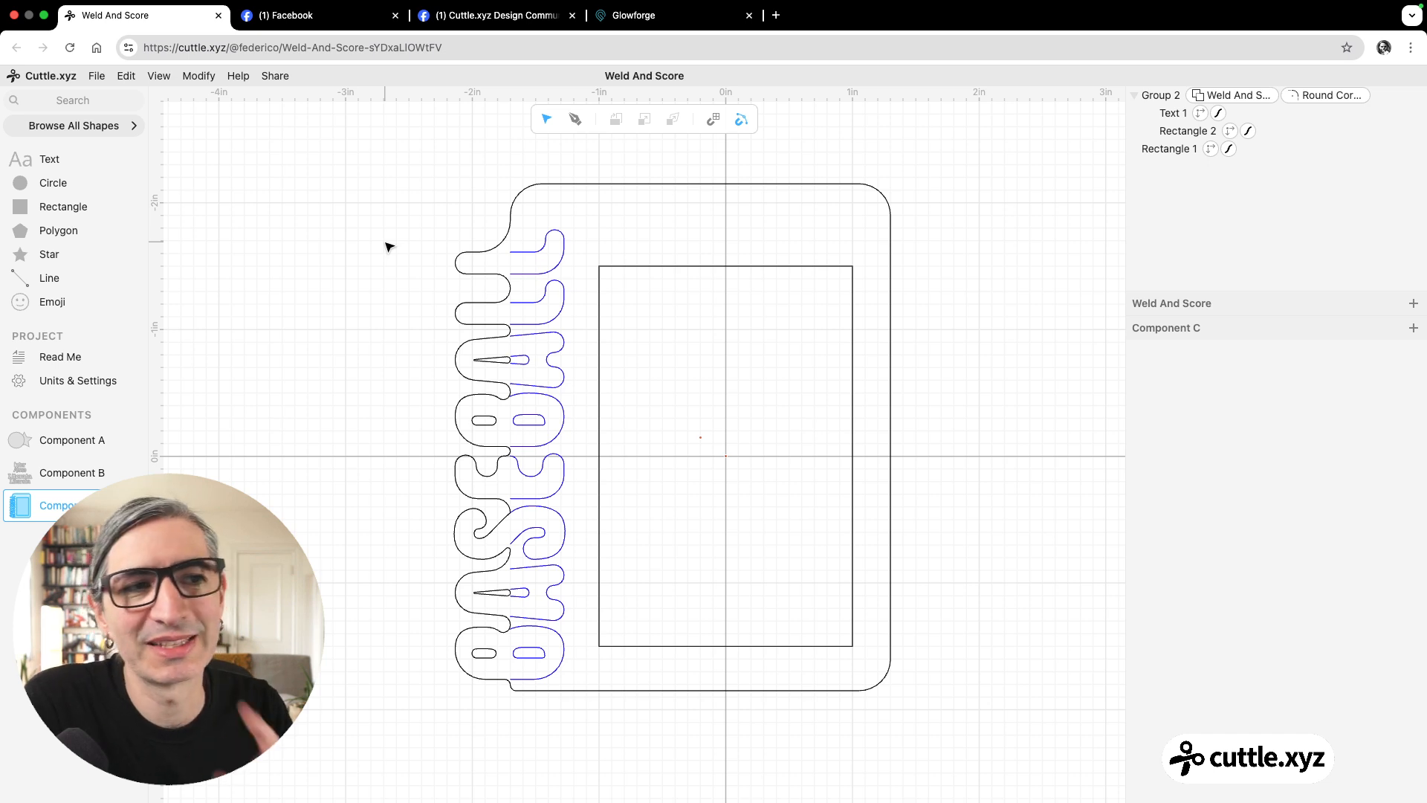
click(1304, 102)
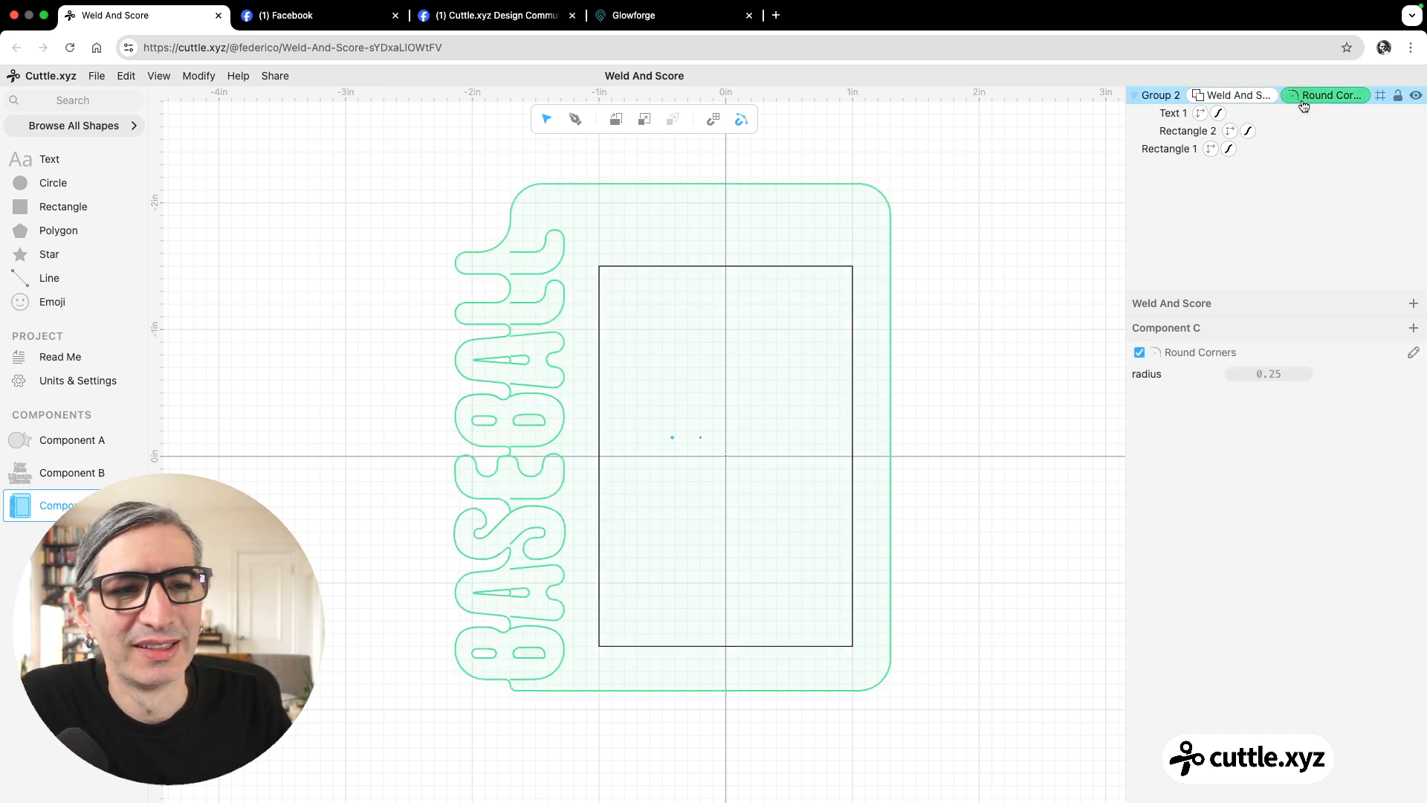
key(BackSpace)
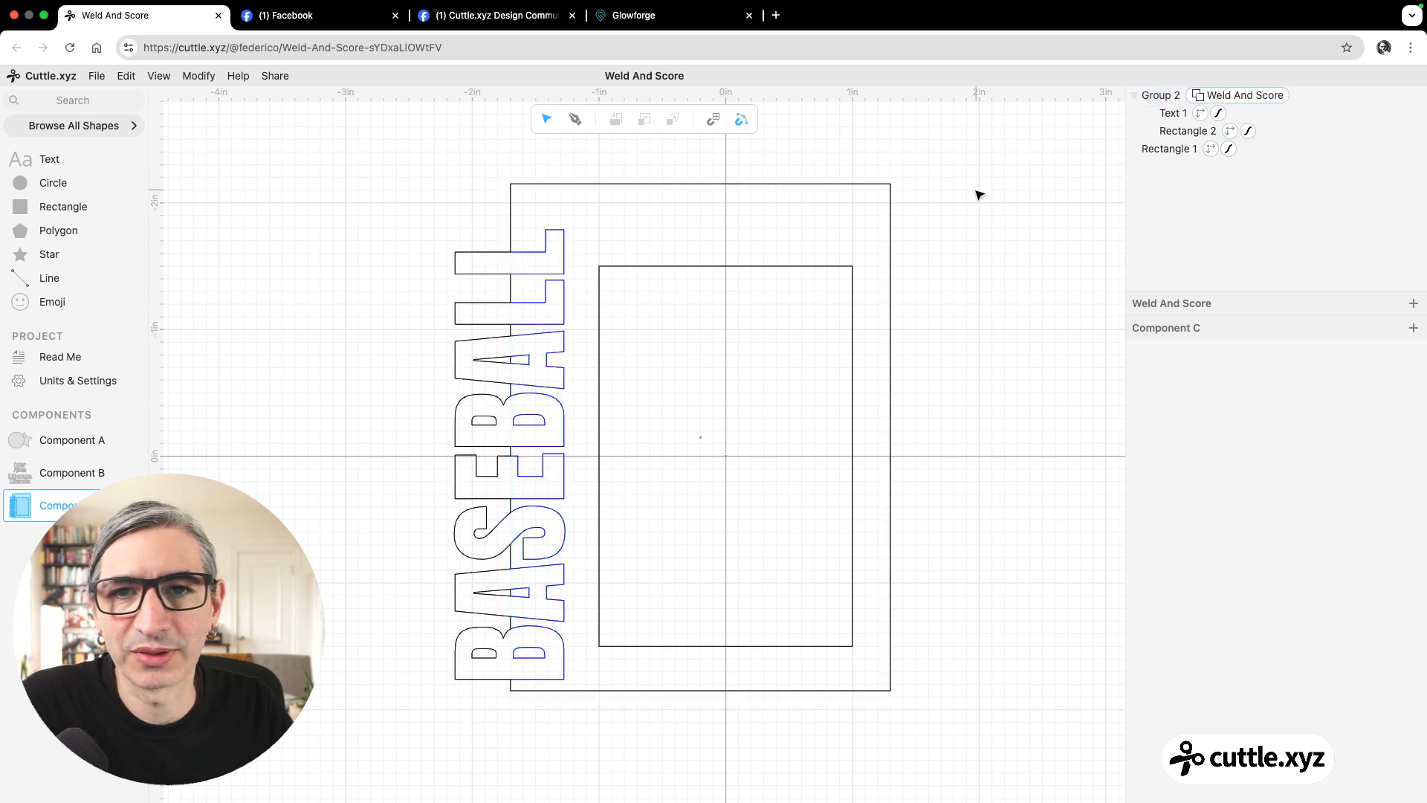
key(super+a)
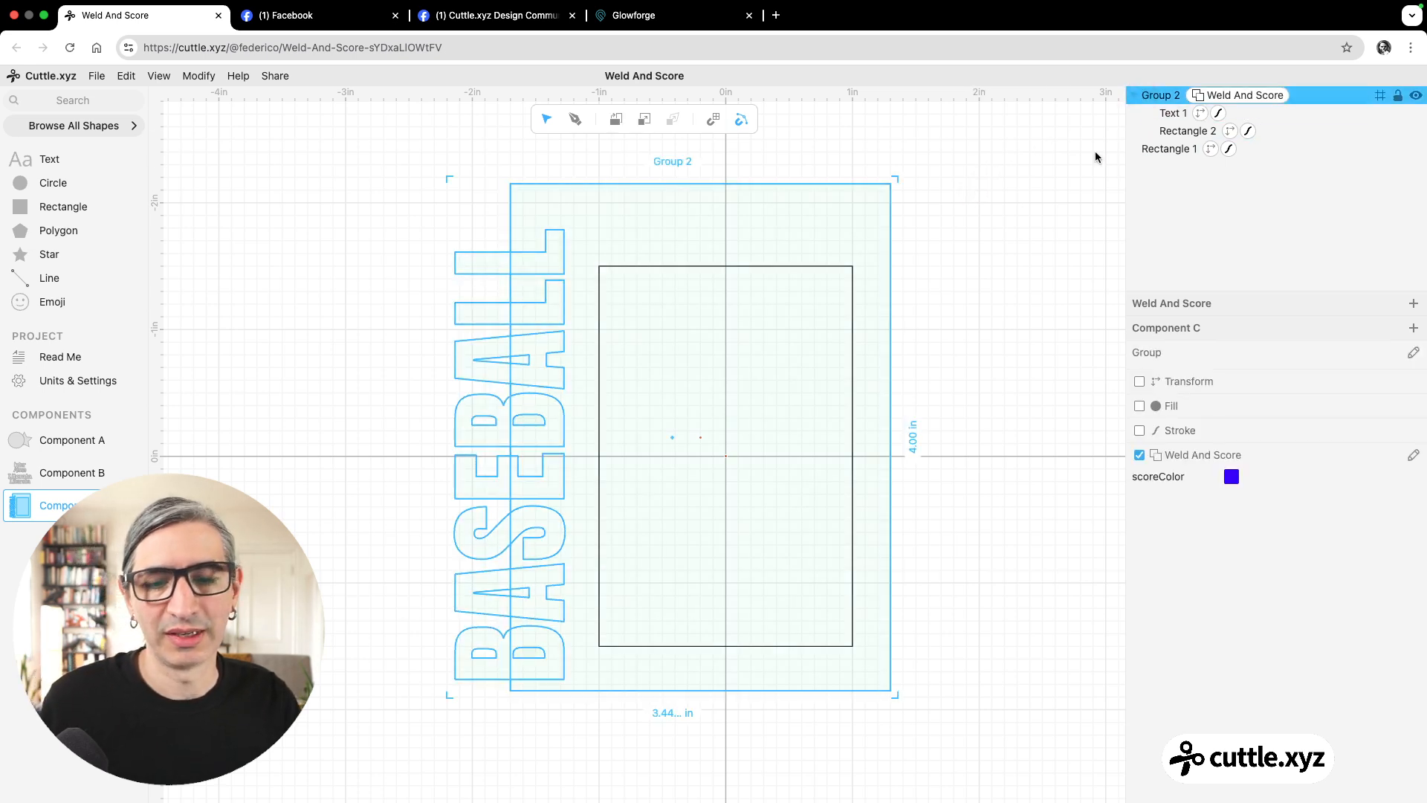
key(super+shift+g)
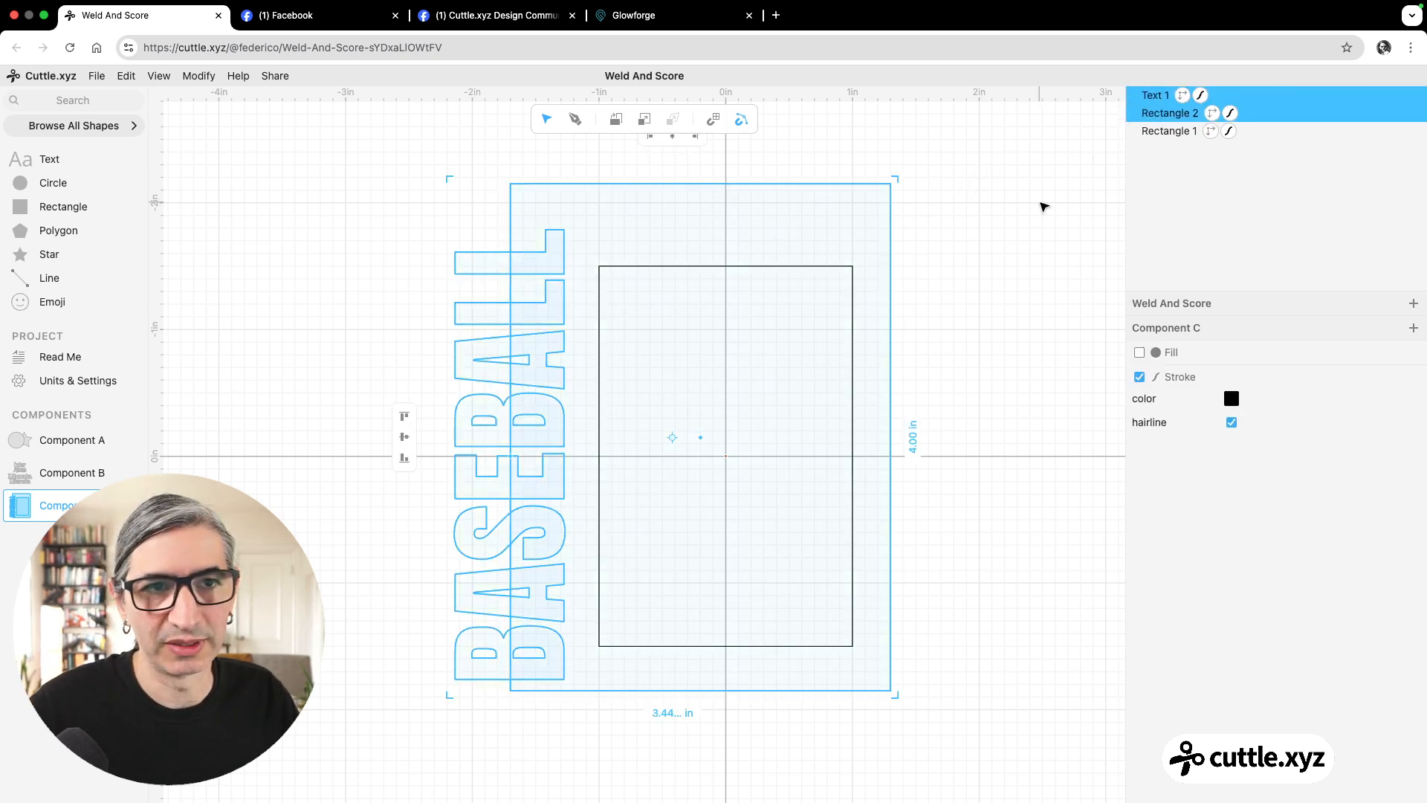
click(1040, 206)
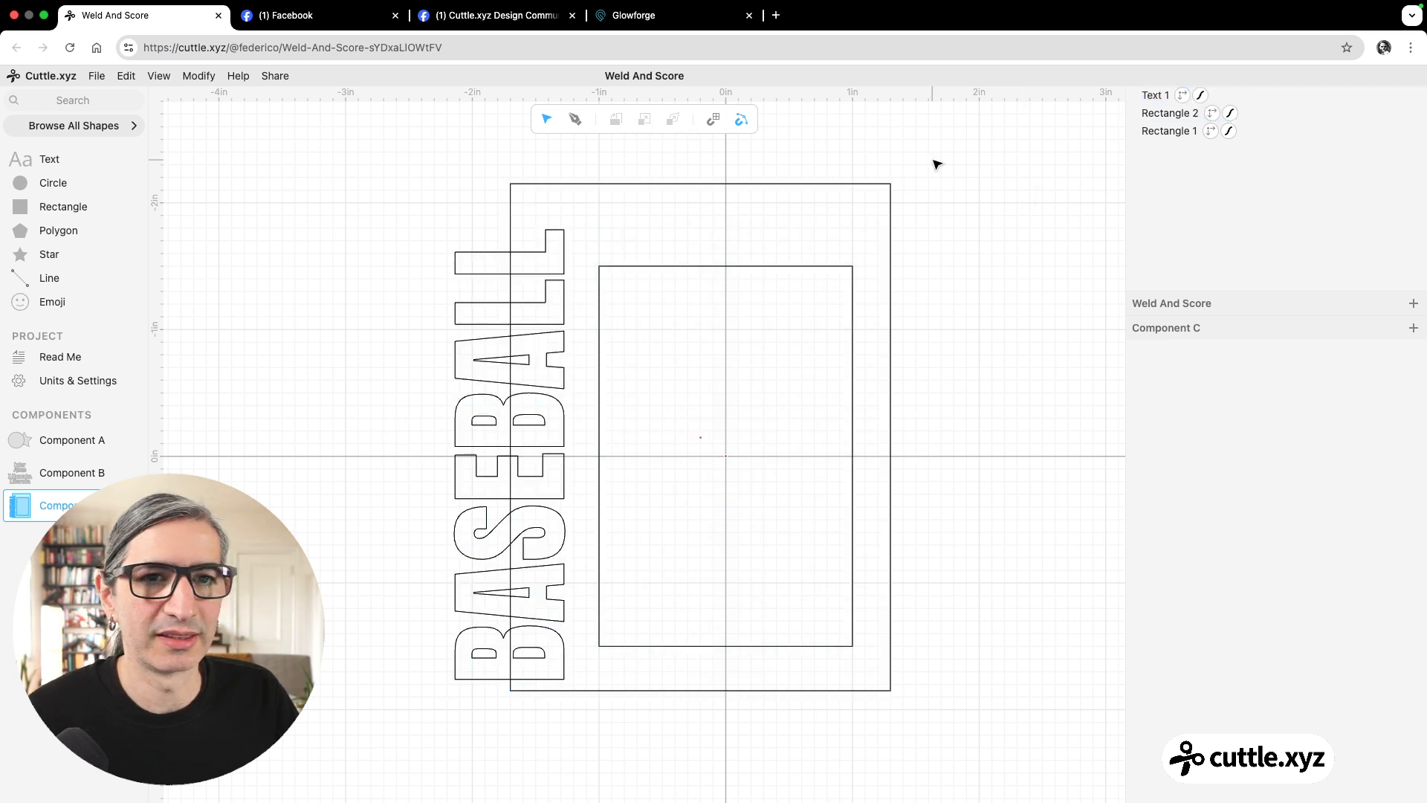
Apply Round Corners to the outer rectangle alone and reduce its corner radius.
drag(957, 150, 878, 204)
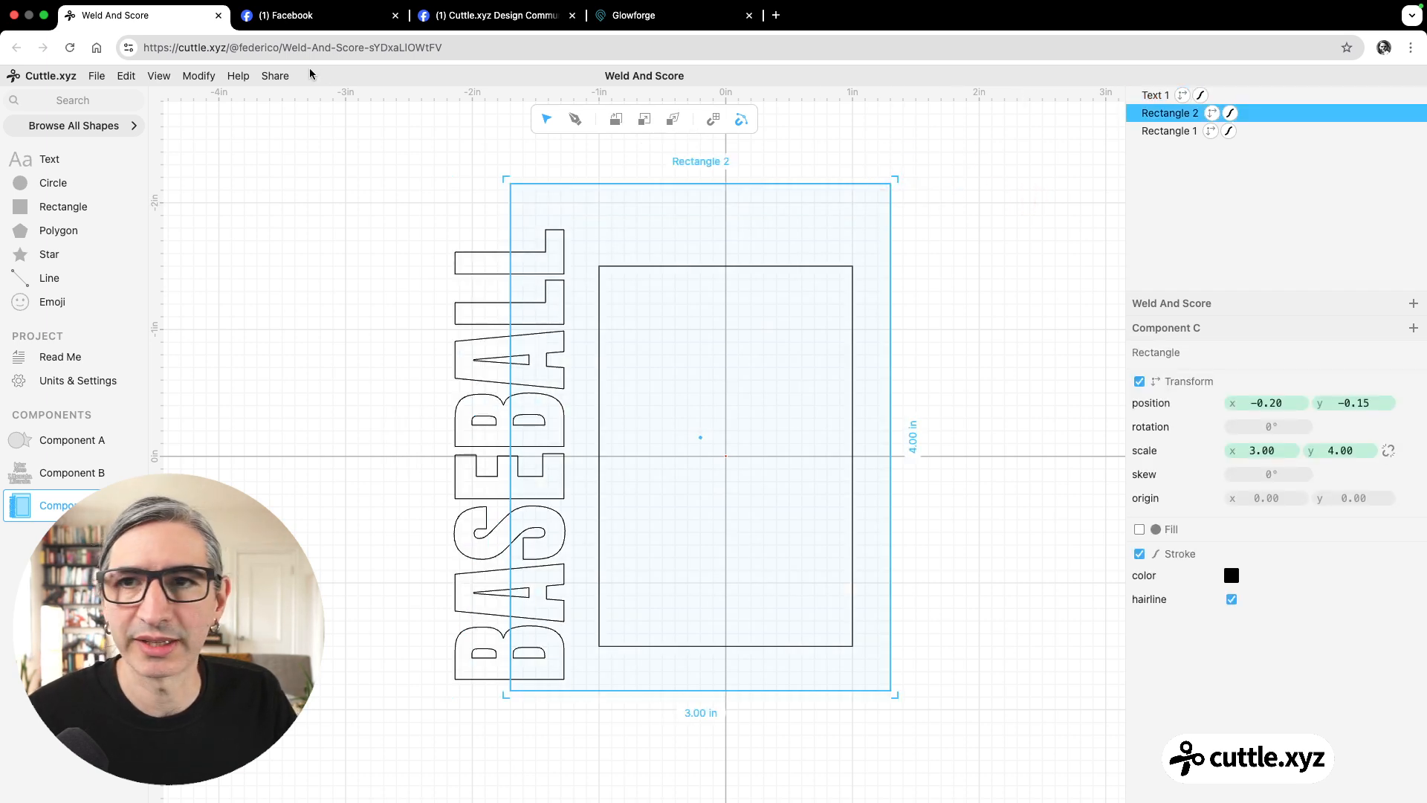
click(200, 76)
click(236, 197)
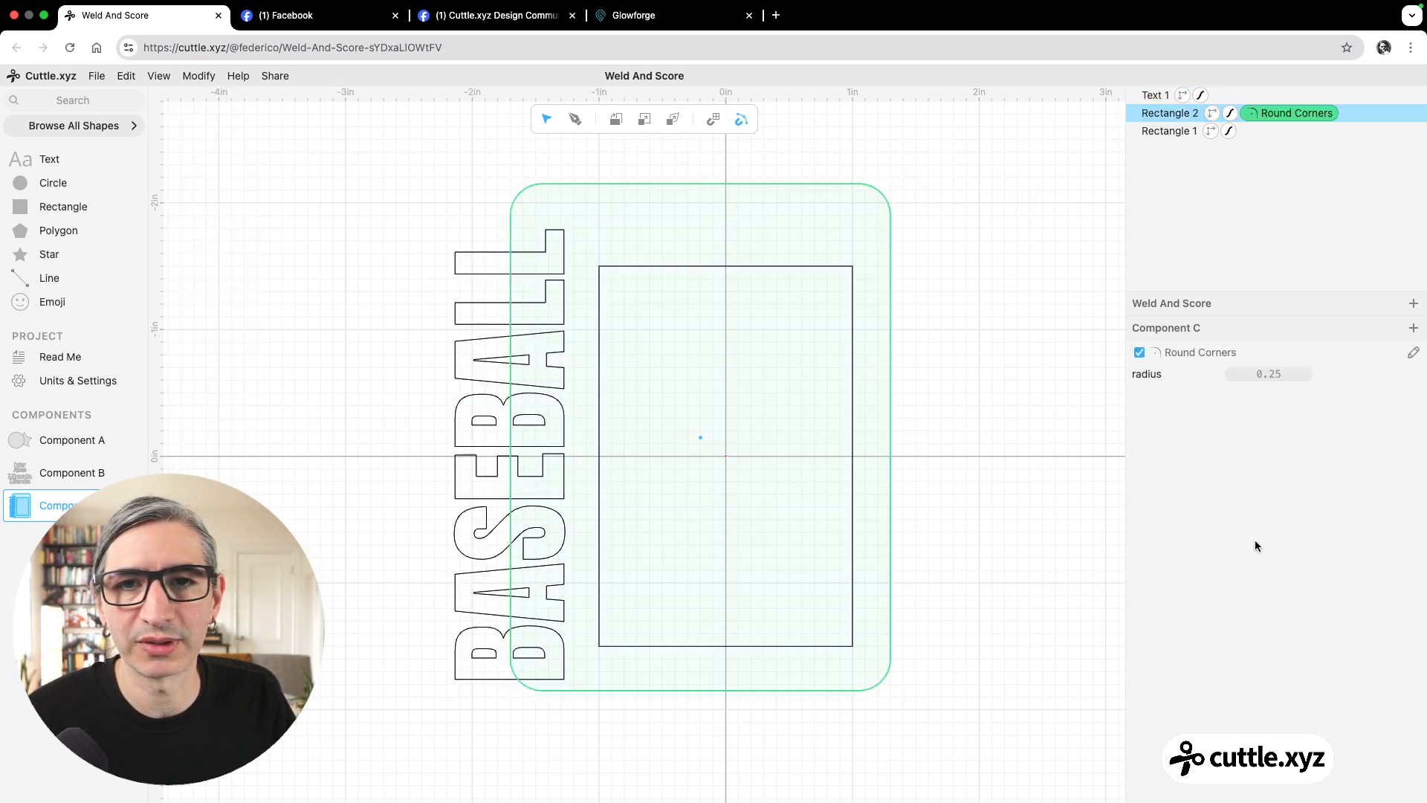
drag(1272, 375, 1241, 379)
click(1059, 379)
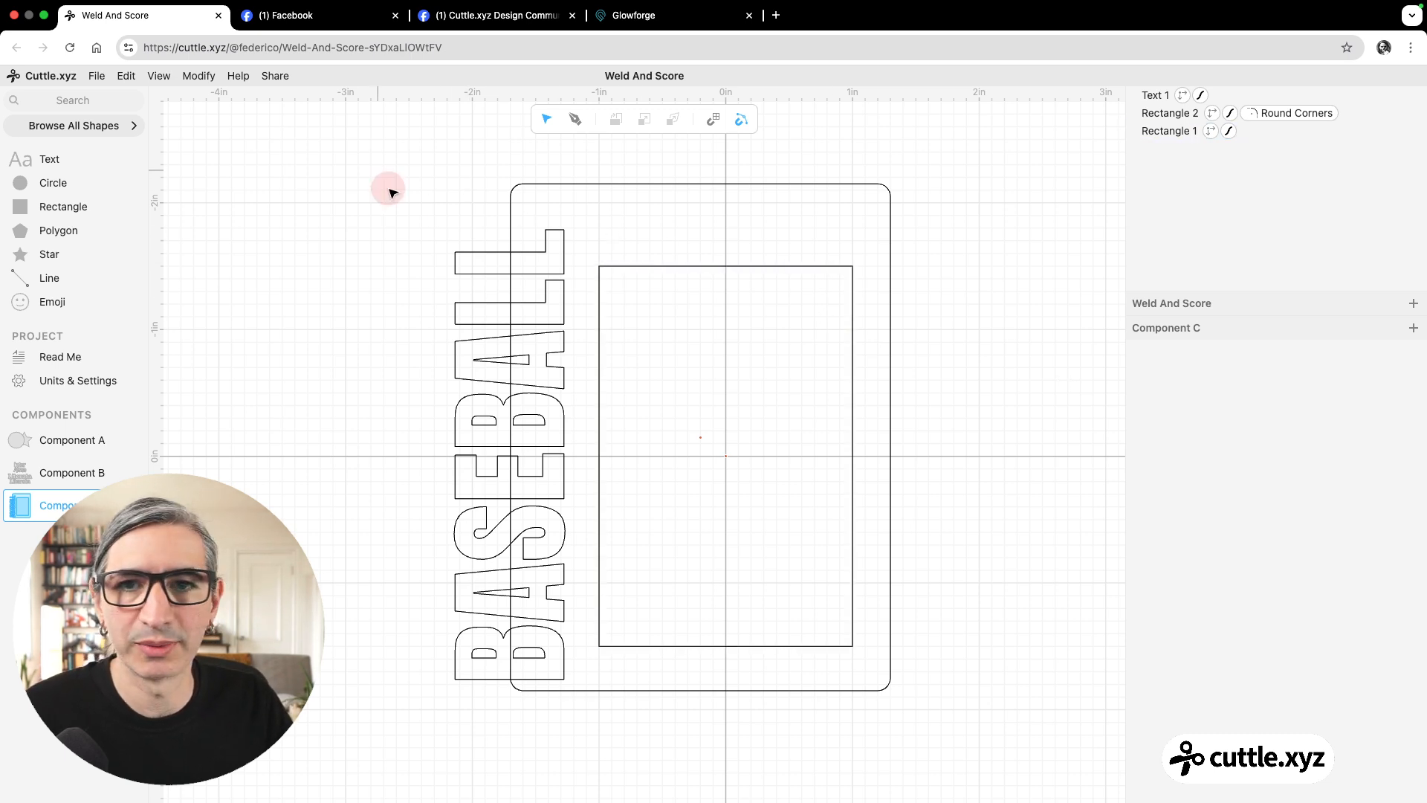
Apply the Weld And Score modifier to the BASEBALL text and the rounded outer rectangle together.
drag(377, 170, 543, 382)
click(198, 75)
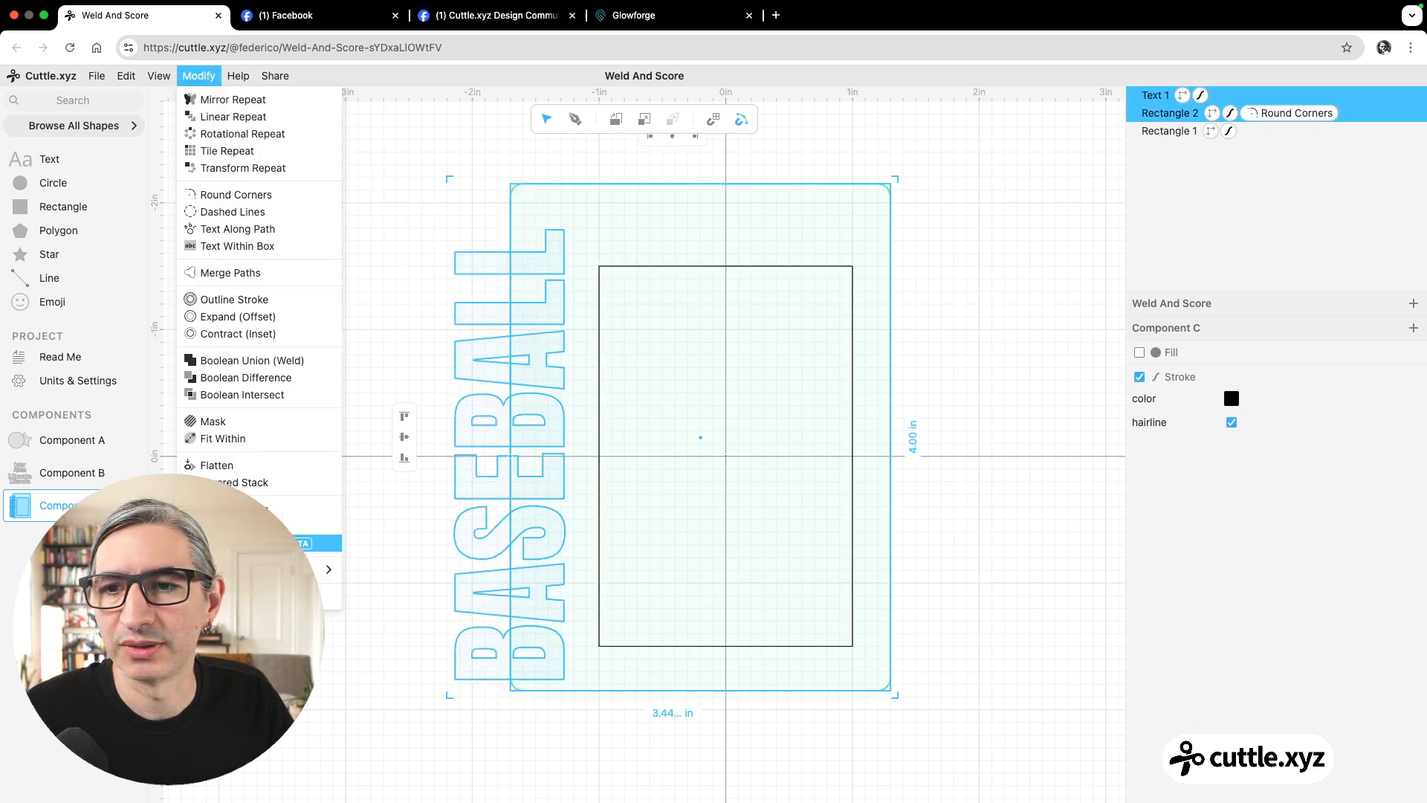
click(282, 446)
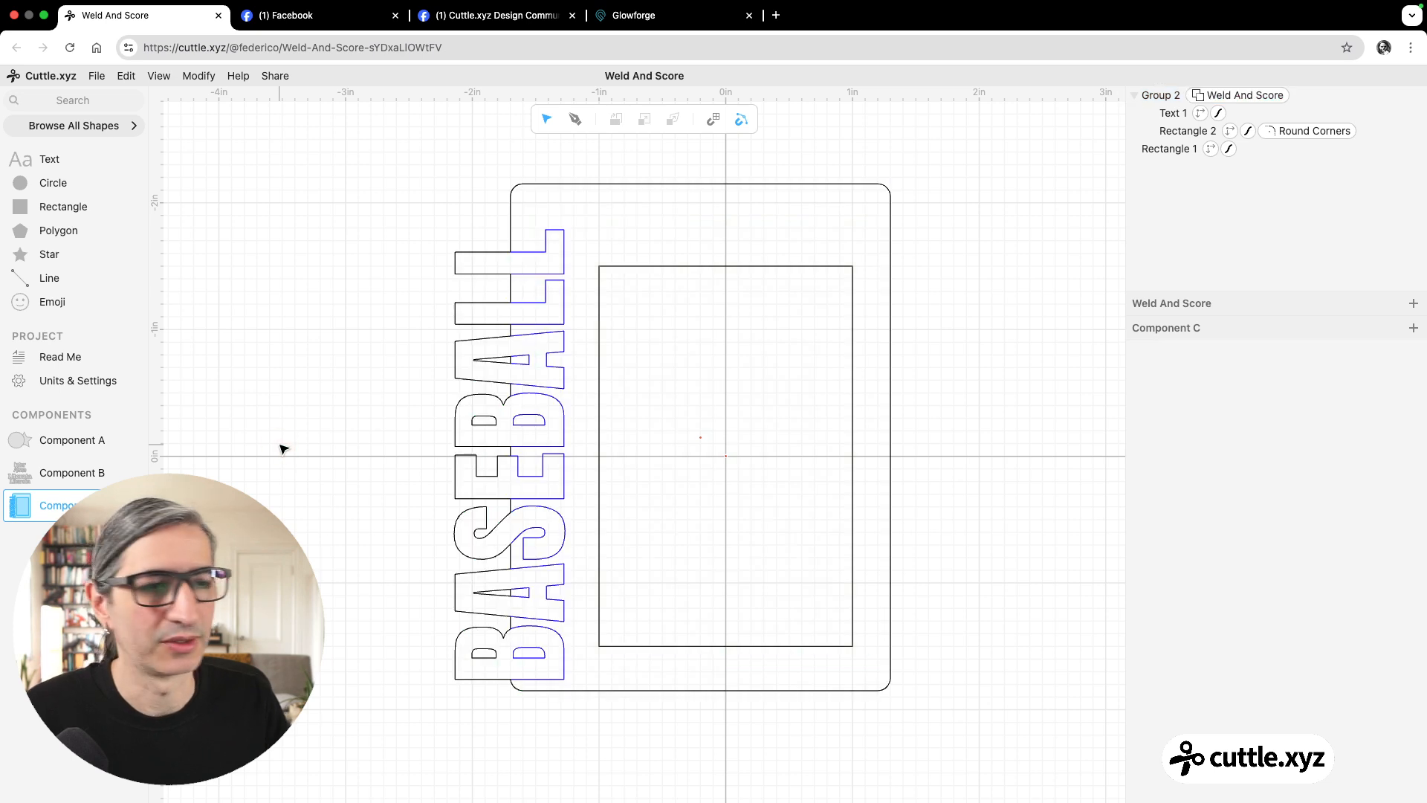
scroll(347, 322, right, 2)
scroll(347, 322, down, 1)
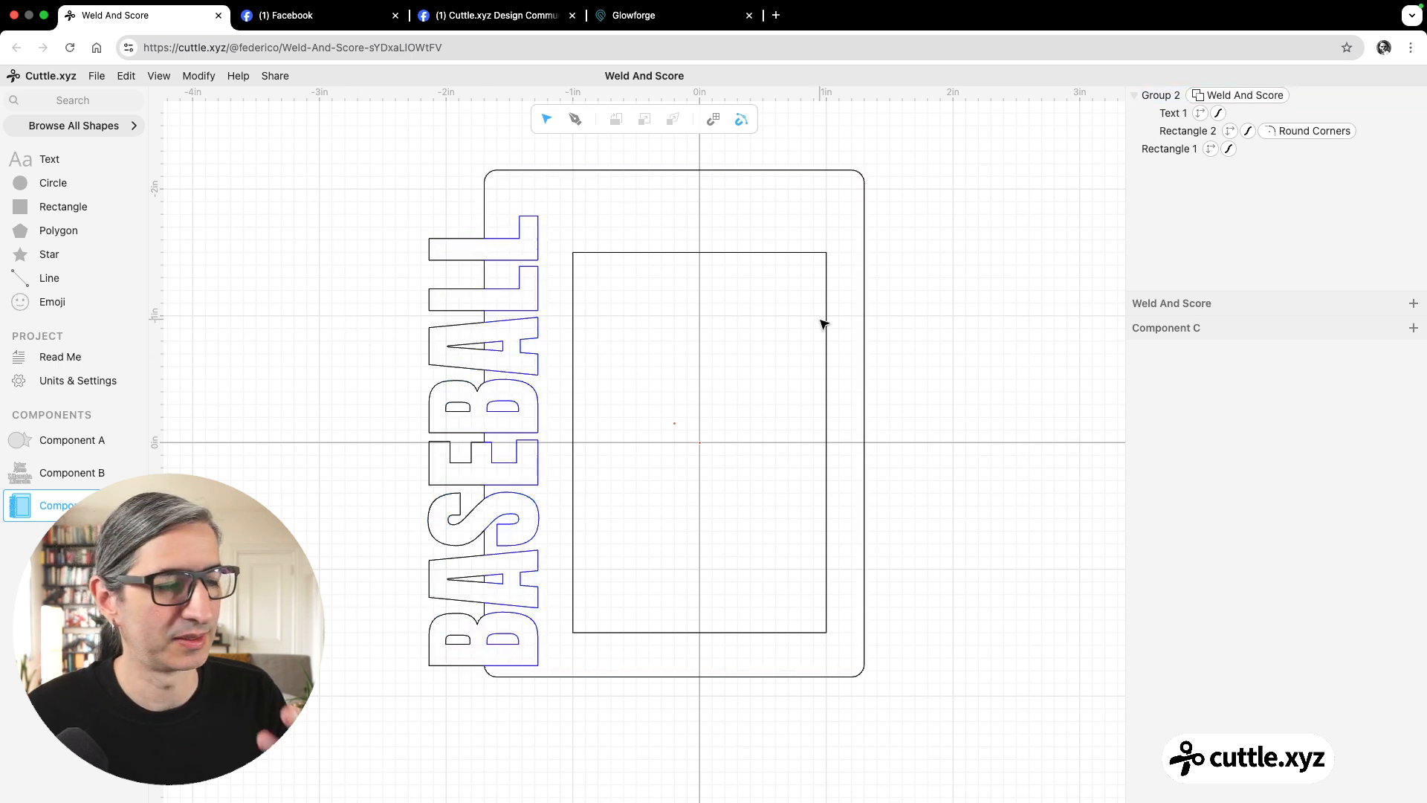
Swap the group's Weld And Score modifier for Boolean Union (Weld) to compare the two.
click(1254, 99)
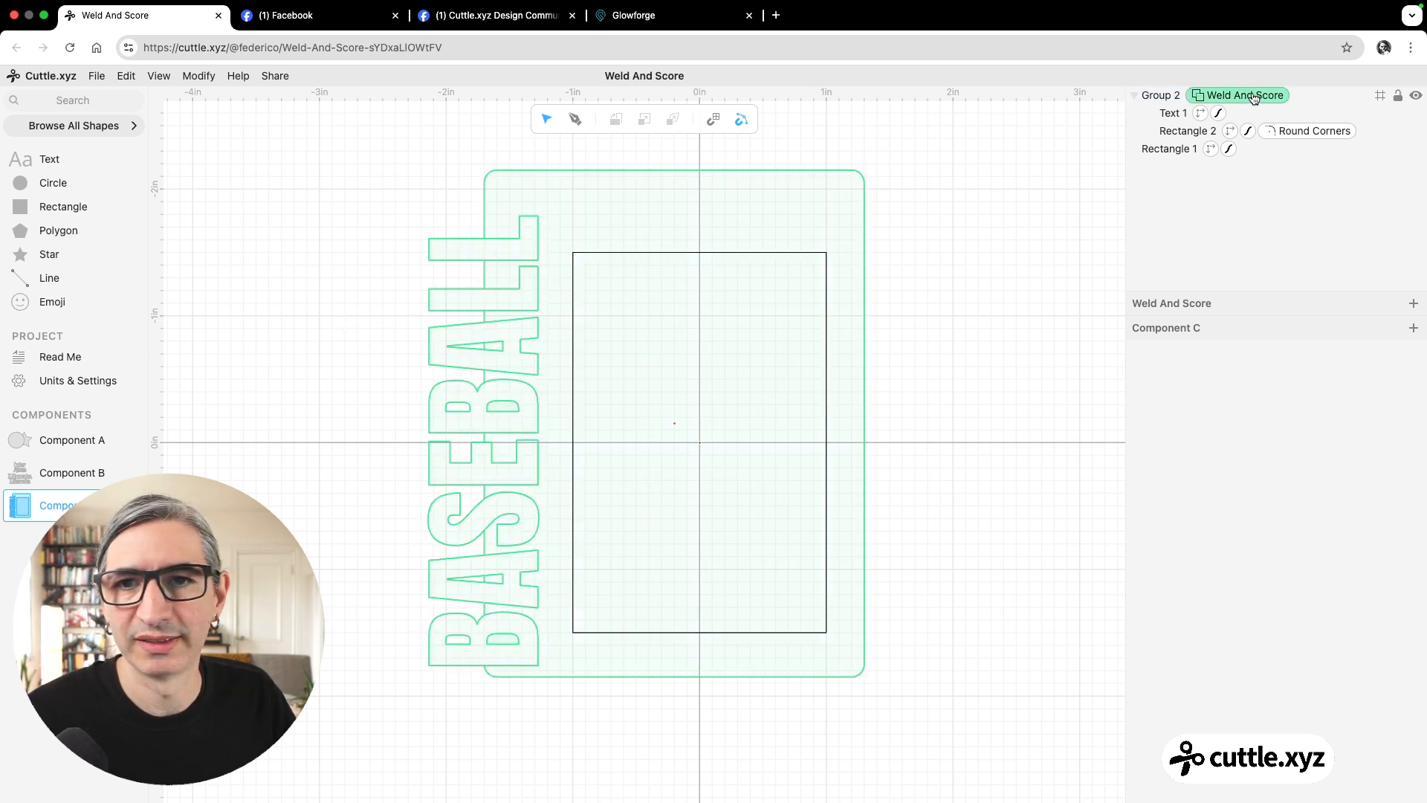
click(1255, 99)
key(Delete)
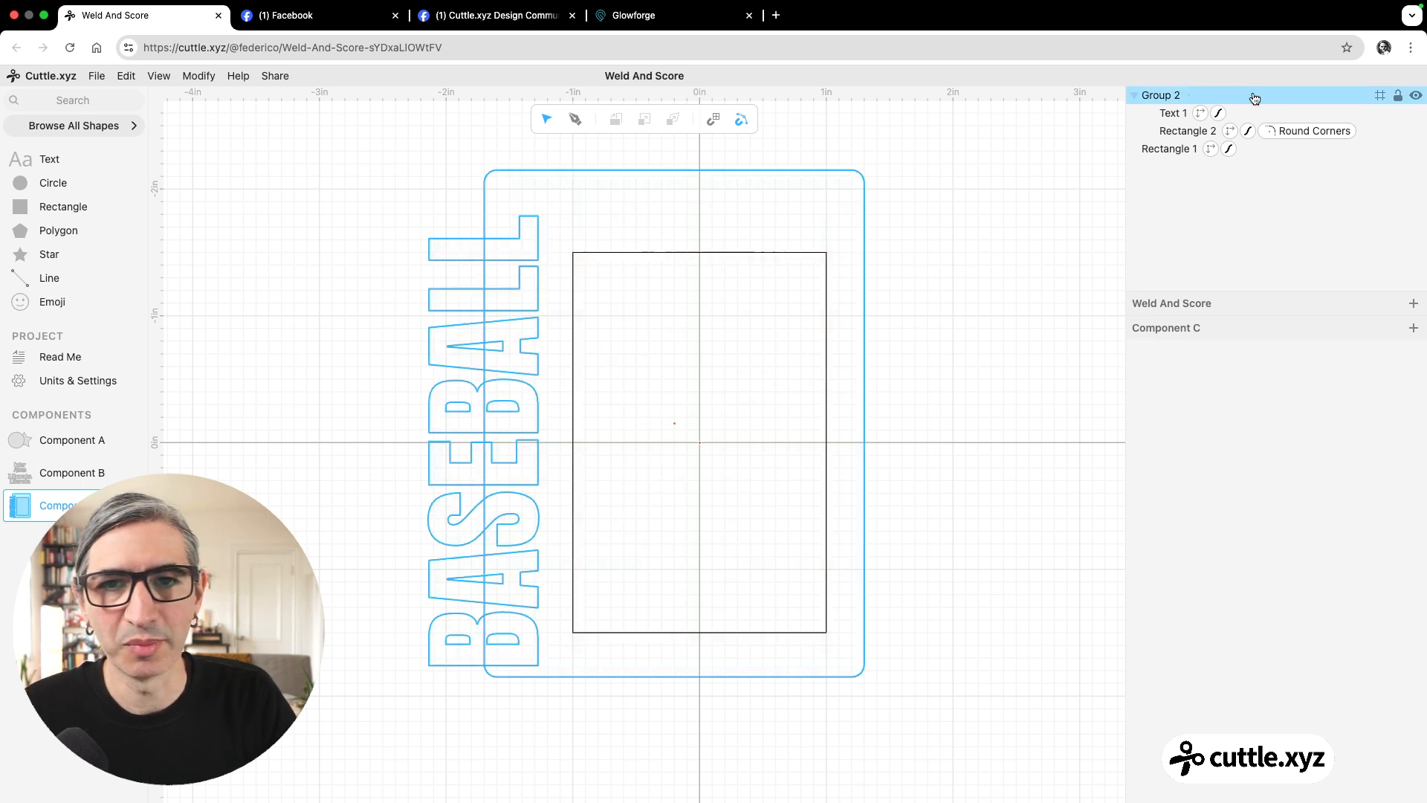
click(1227, 101)
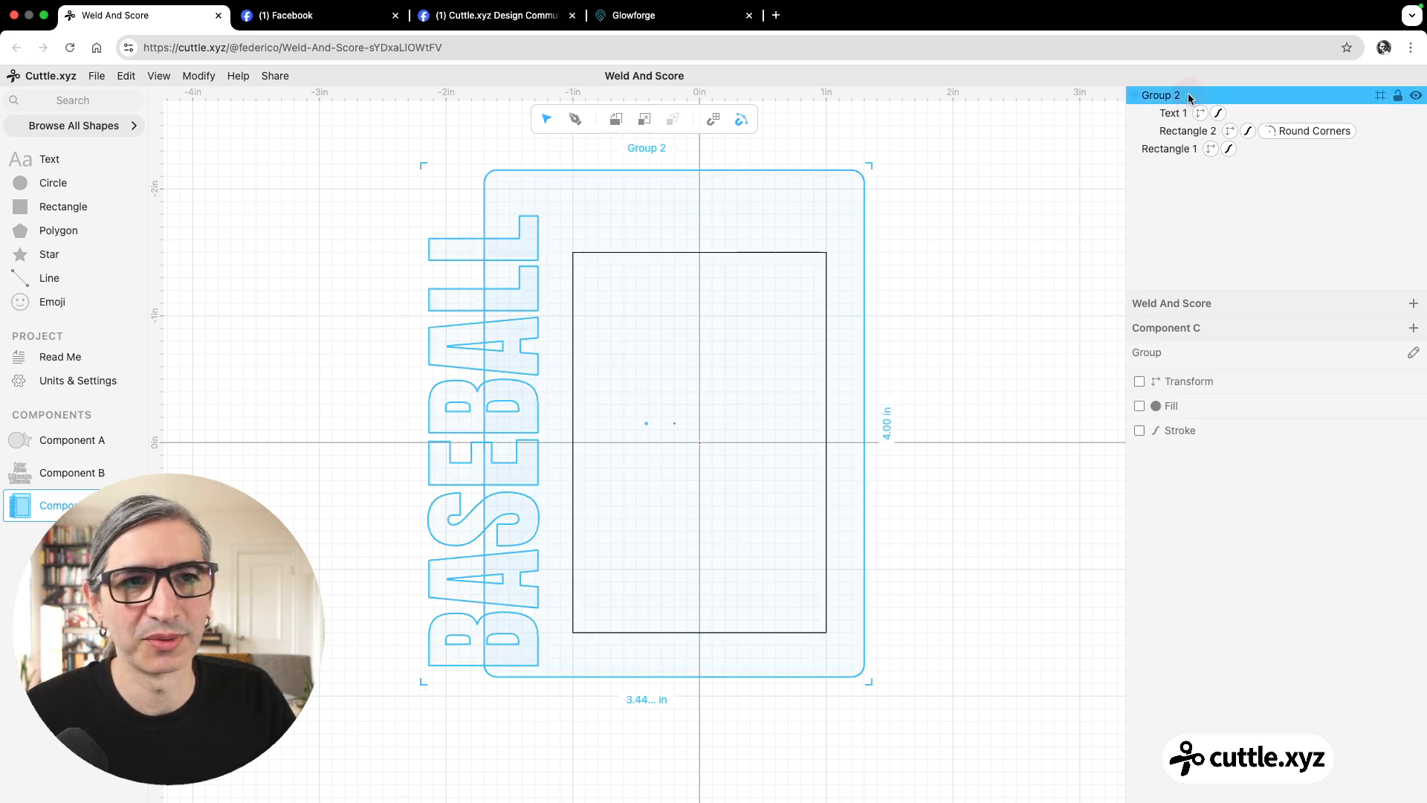
click(198, 76)
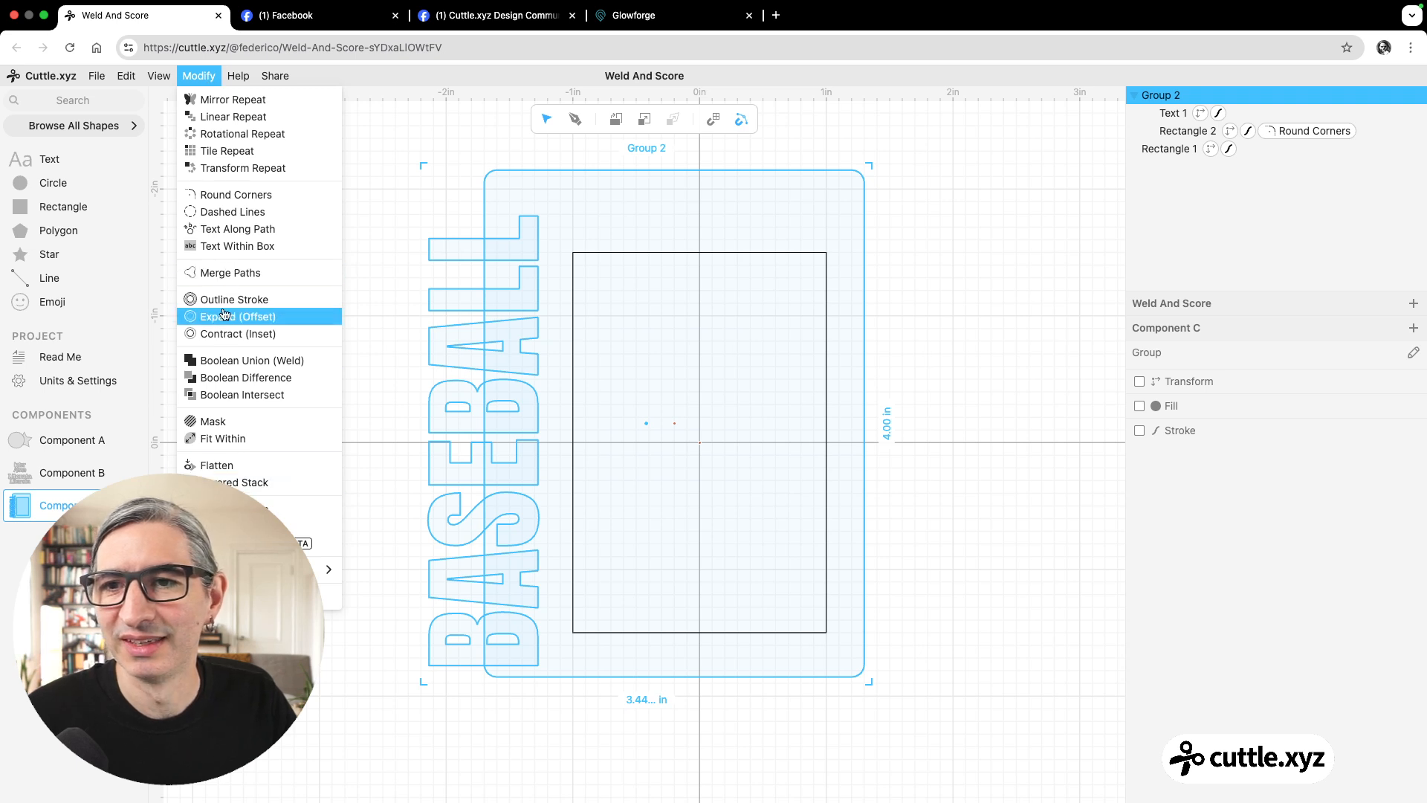
click(228, 361)
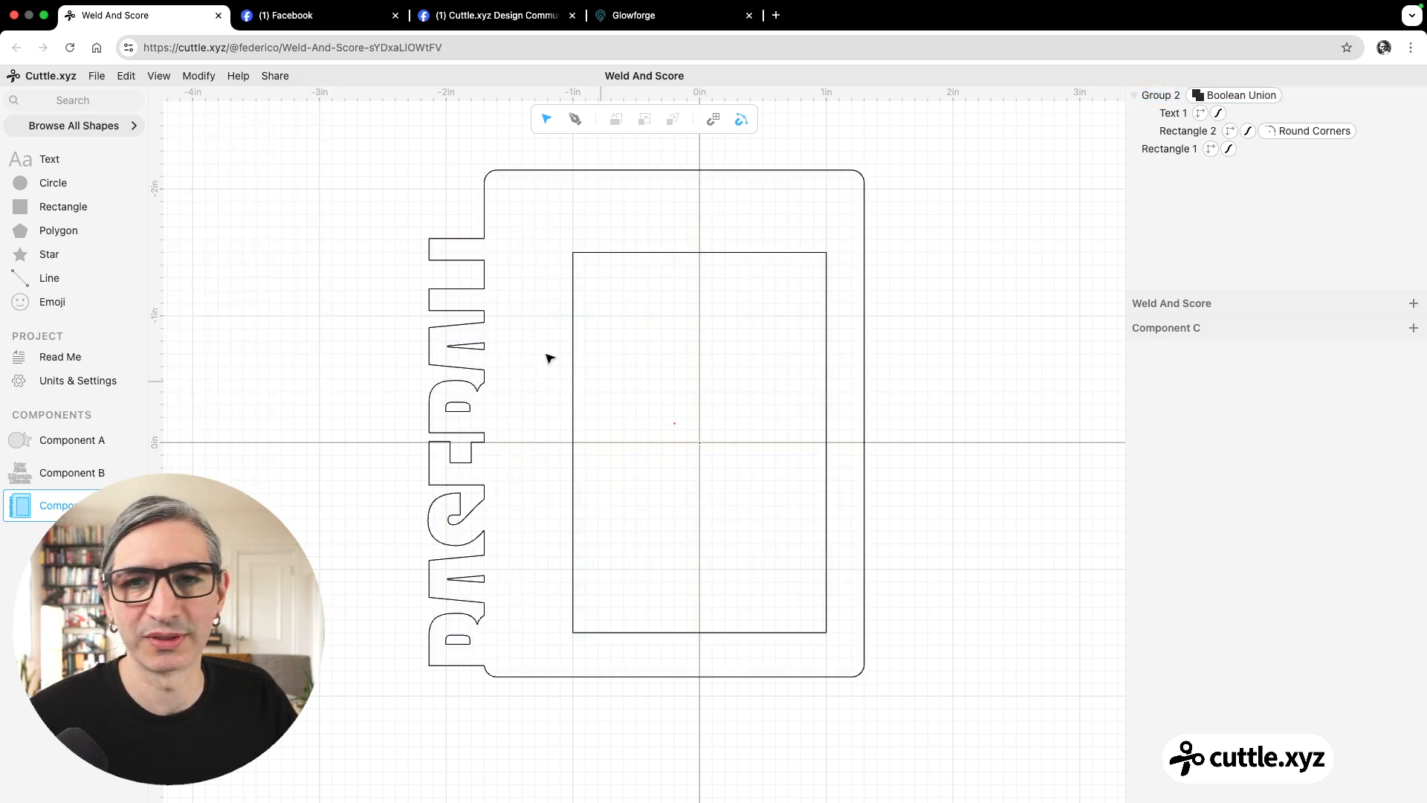
Remove the Boolean Union from the group and apply Weld And Score to it again.
click(1249, 95)
key(BackSpace)
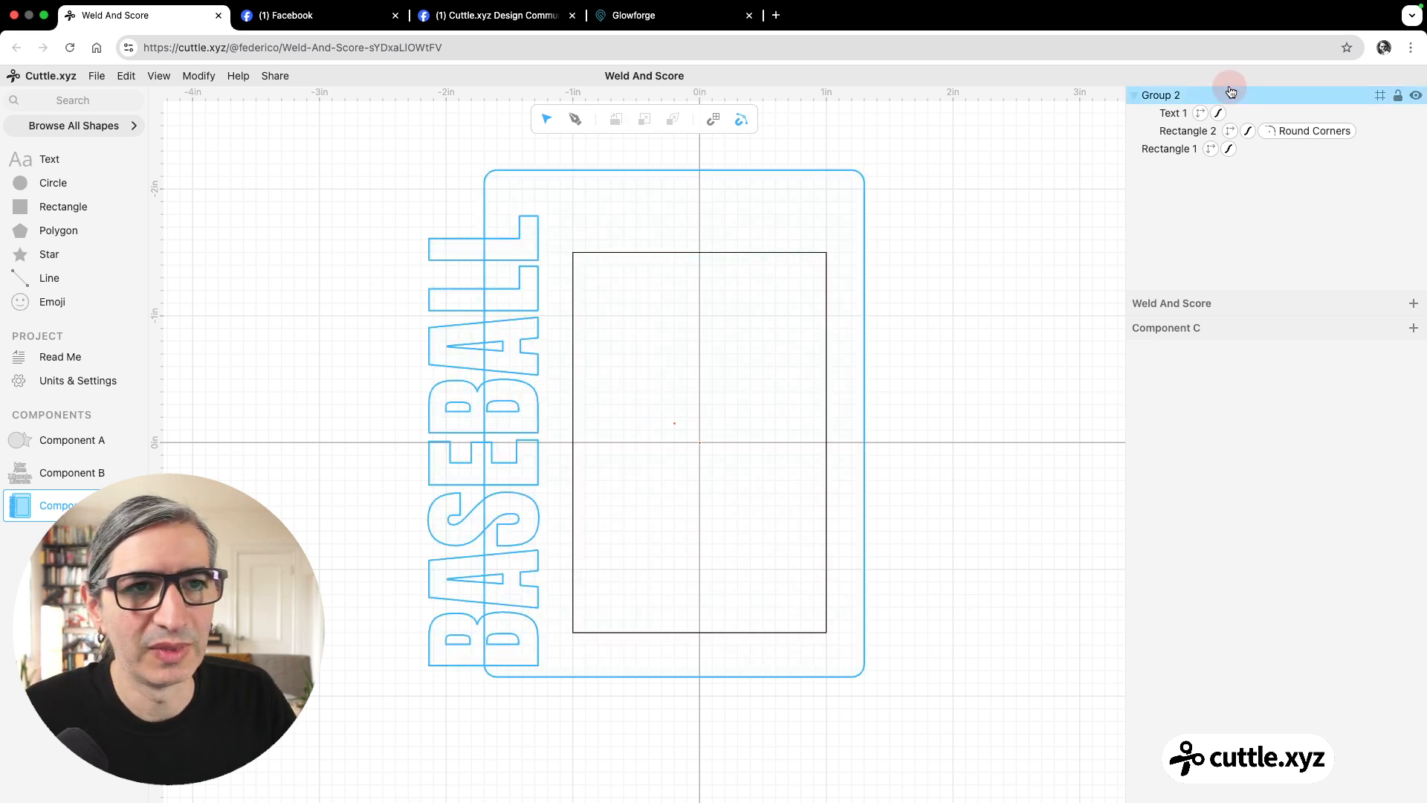
click(1230, 95)
click(199, 76)
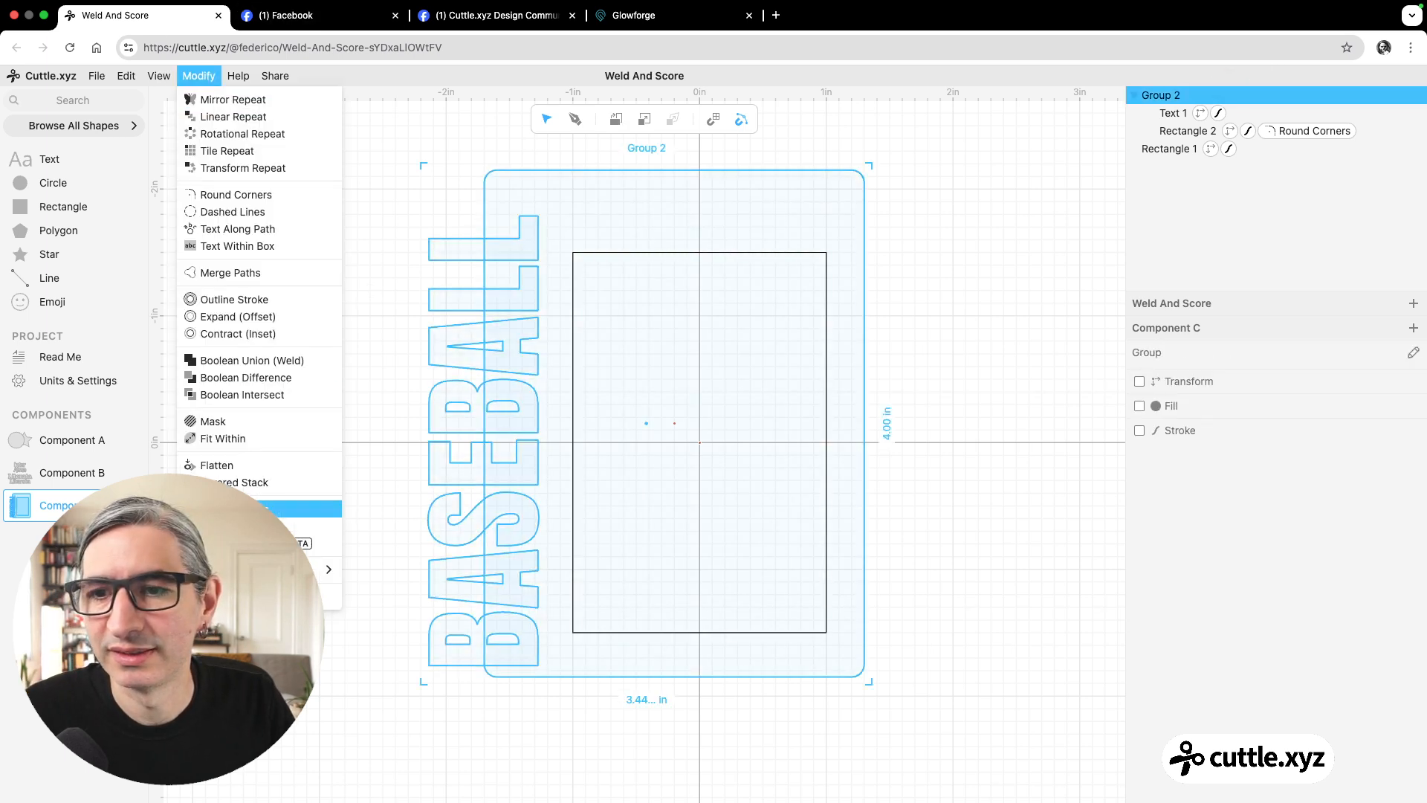
click(293, 539)
click(349, 399)
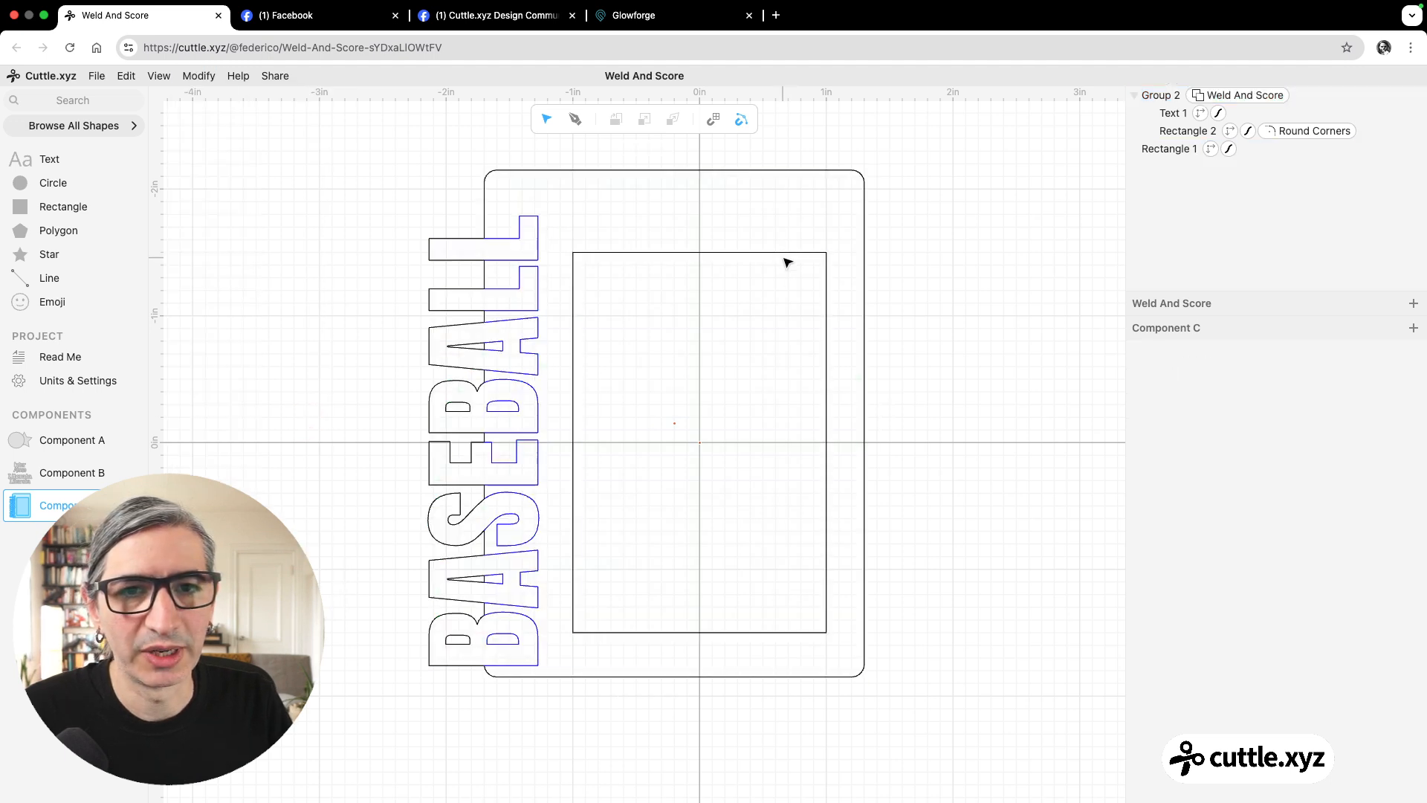
Apply Round Corners to the inner rectangle with a radius of 0.1.
click(785, 253)
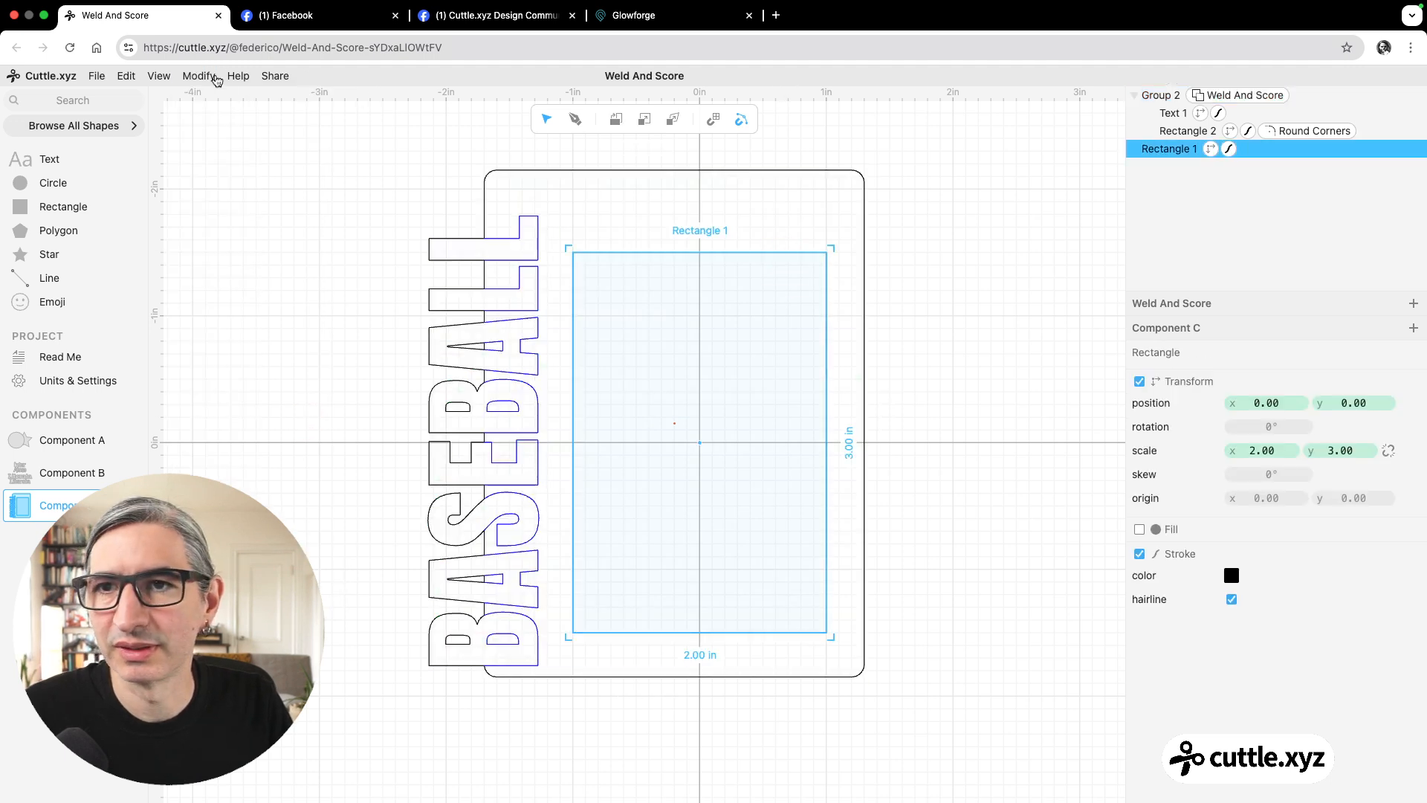
click(214, 77)
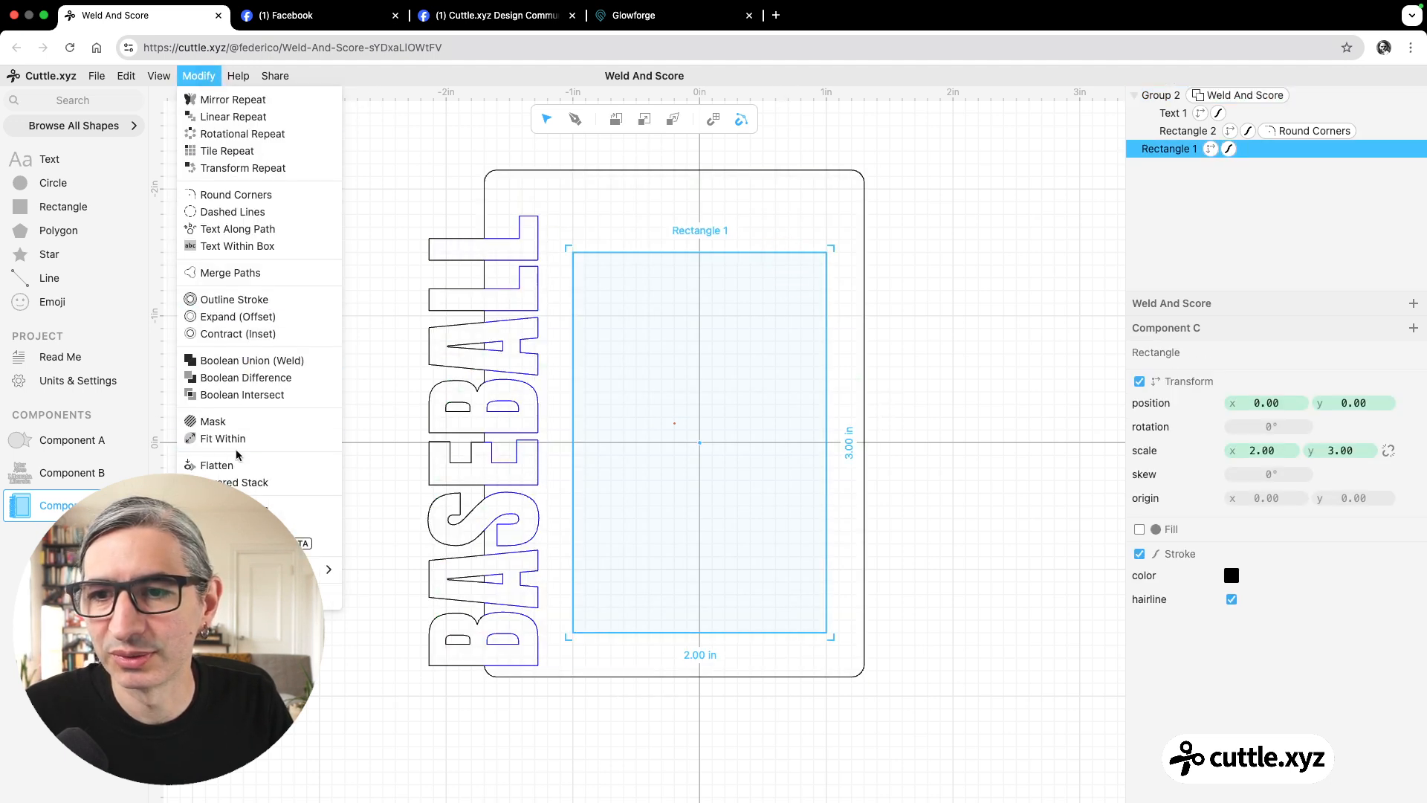
click(236, 195)
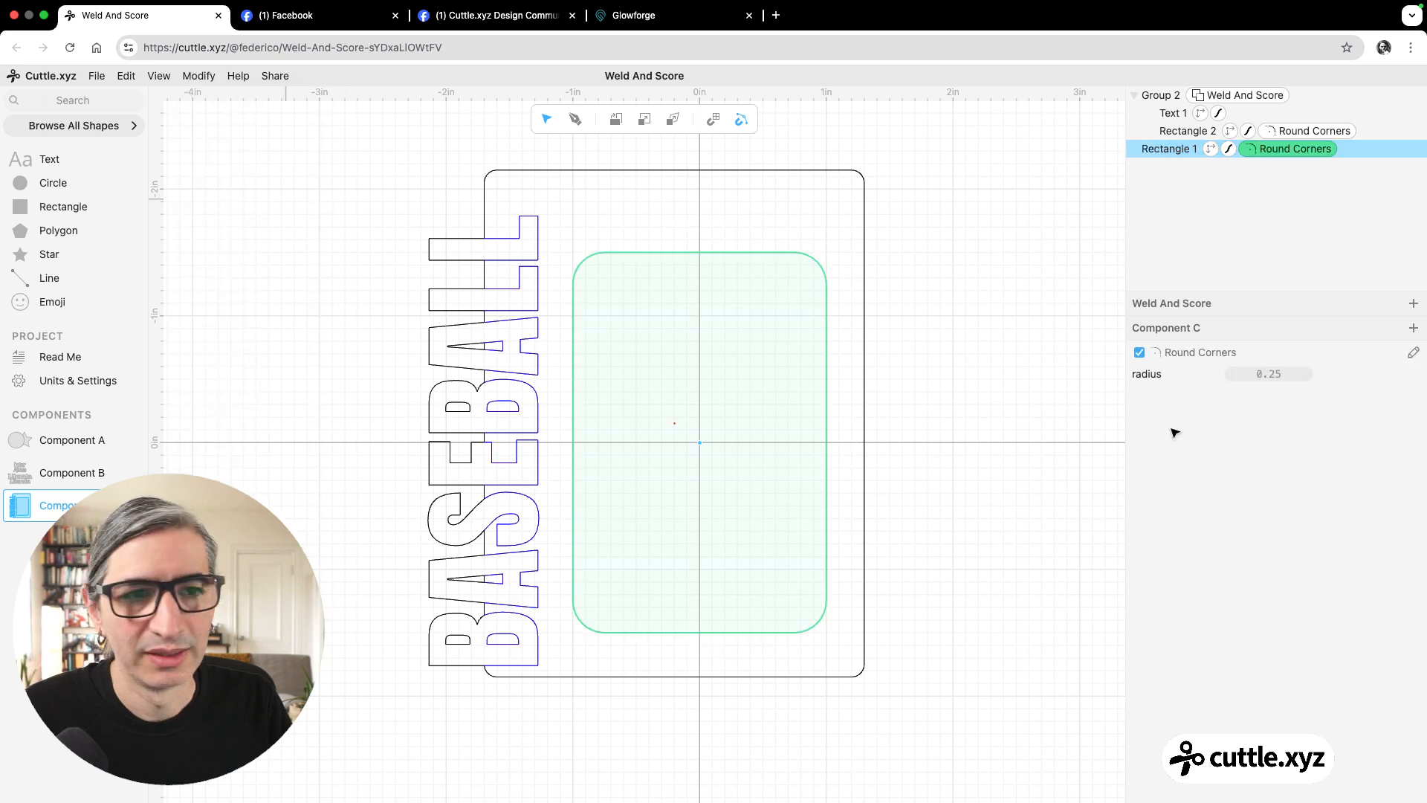
click(1254, 375)
text(0.1)
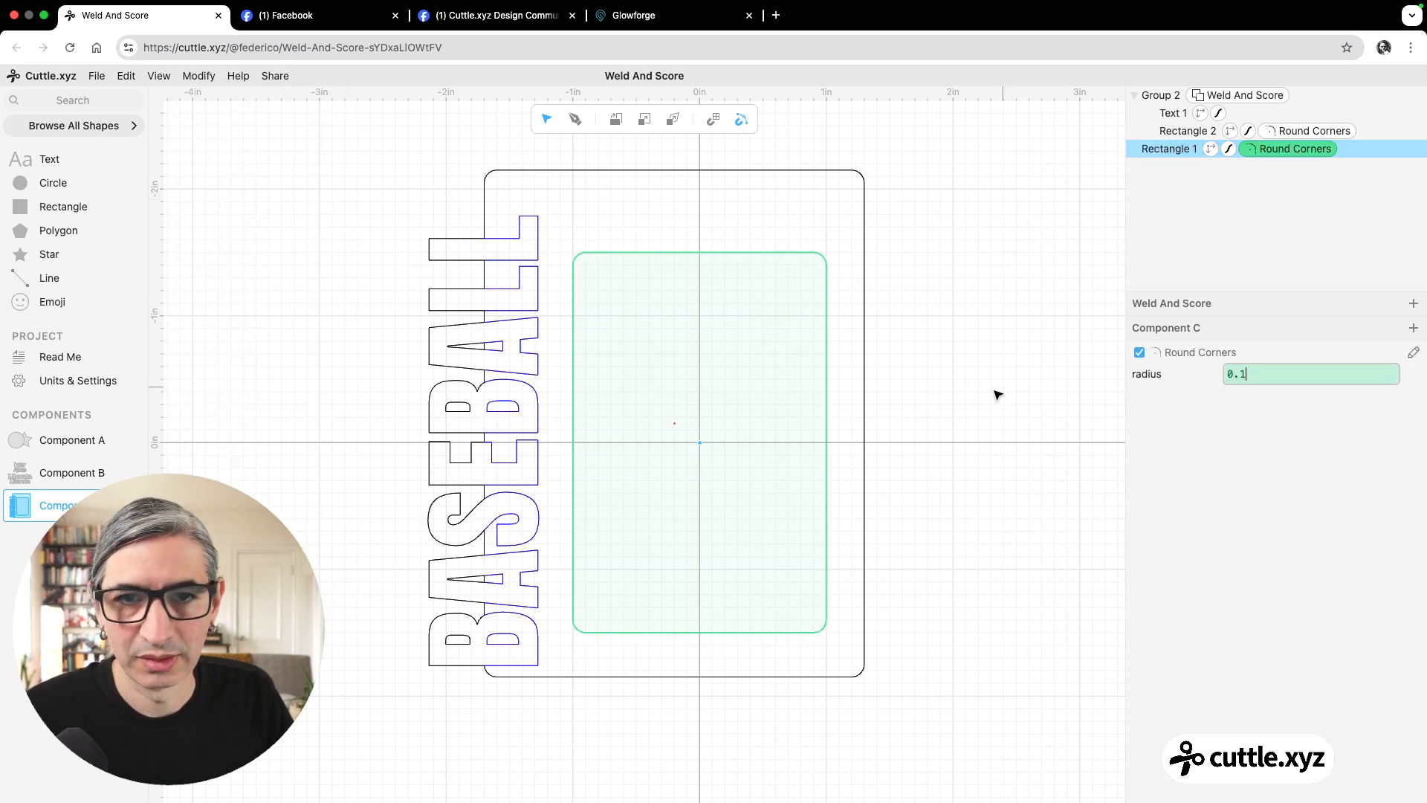
click(897, 409)
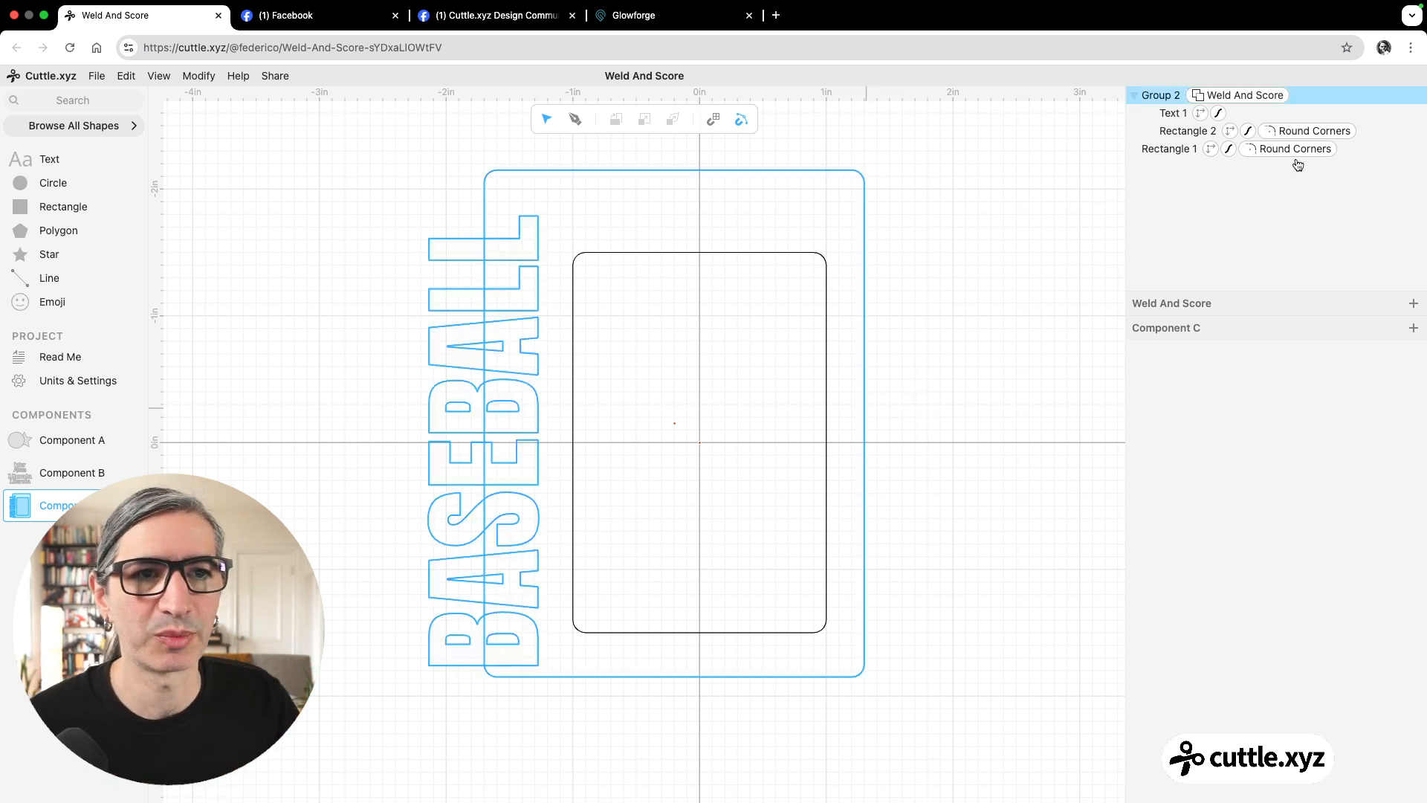
Set the stroke color of the outer rectangle inside the Weld And Score group to red.
click(1248, 131)
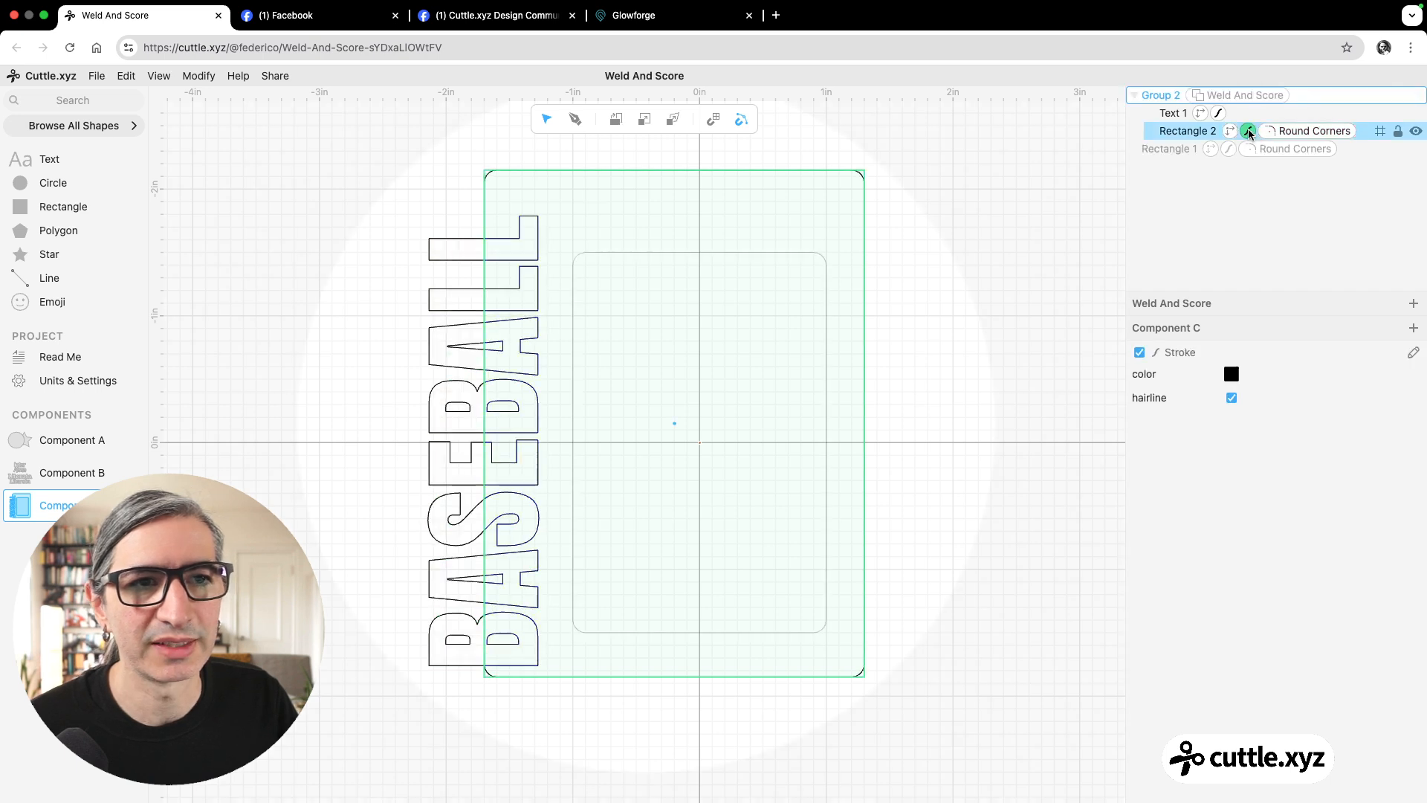
click(1231, 374)
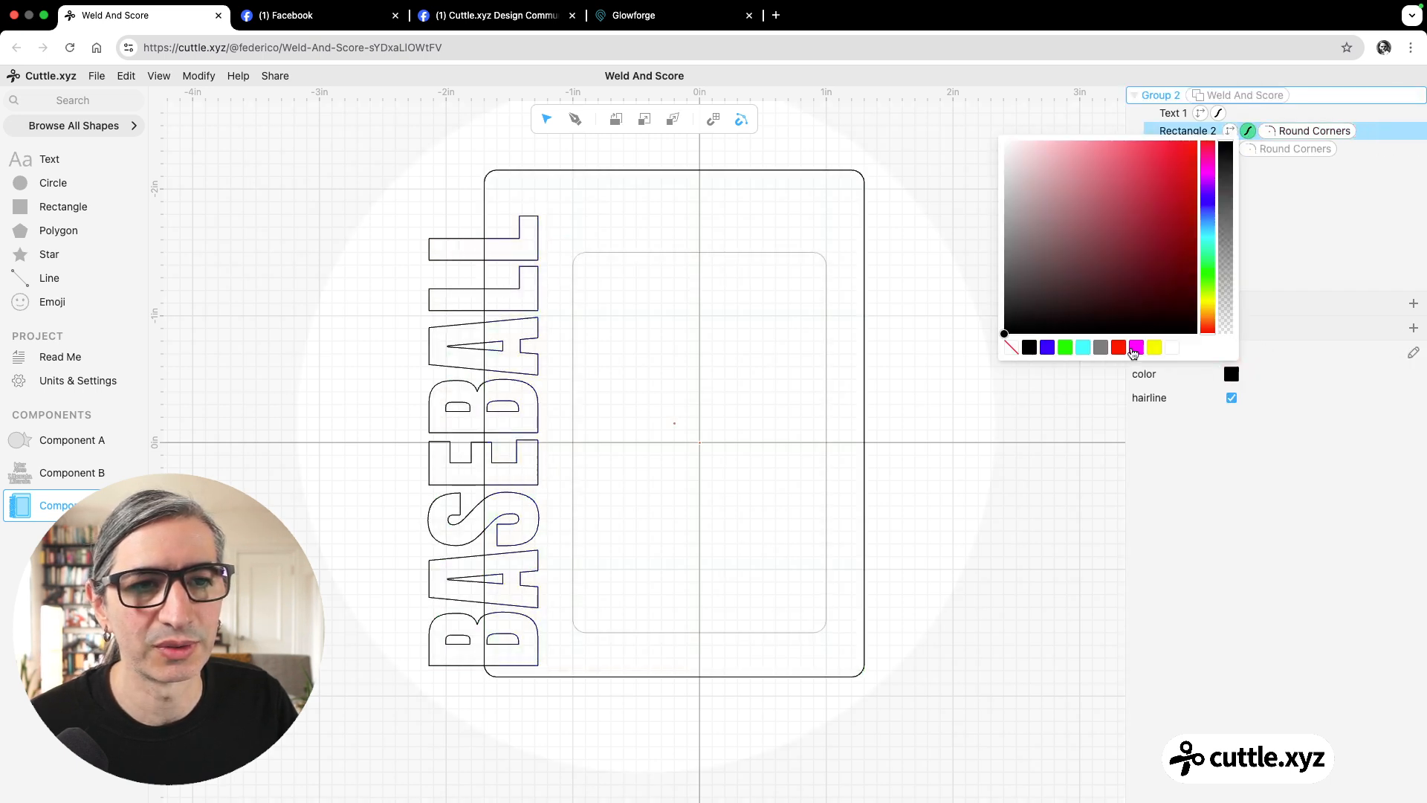
click(1120, 348)
click(1024, 360)
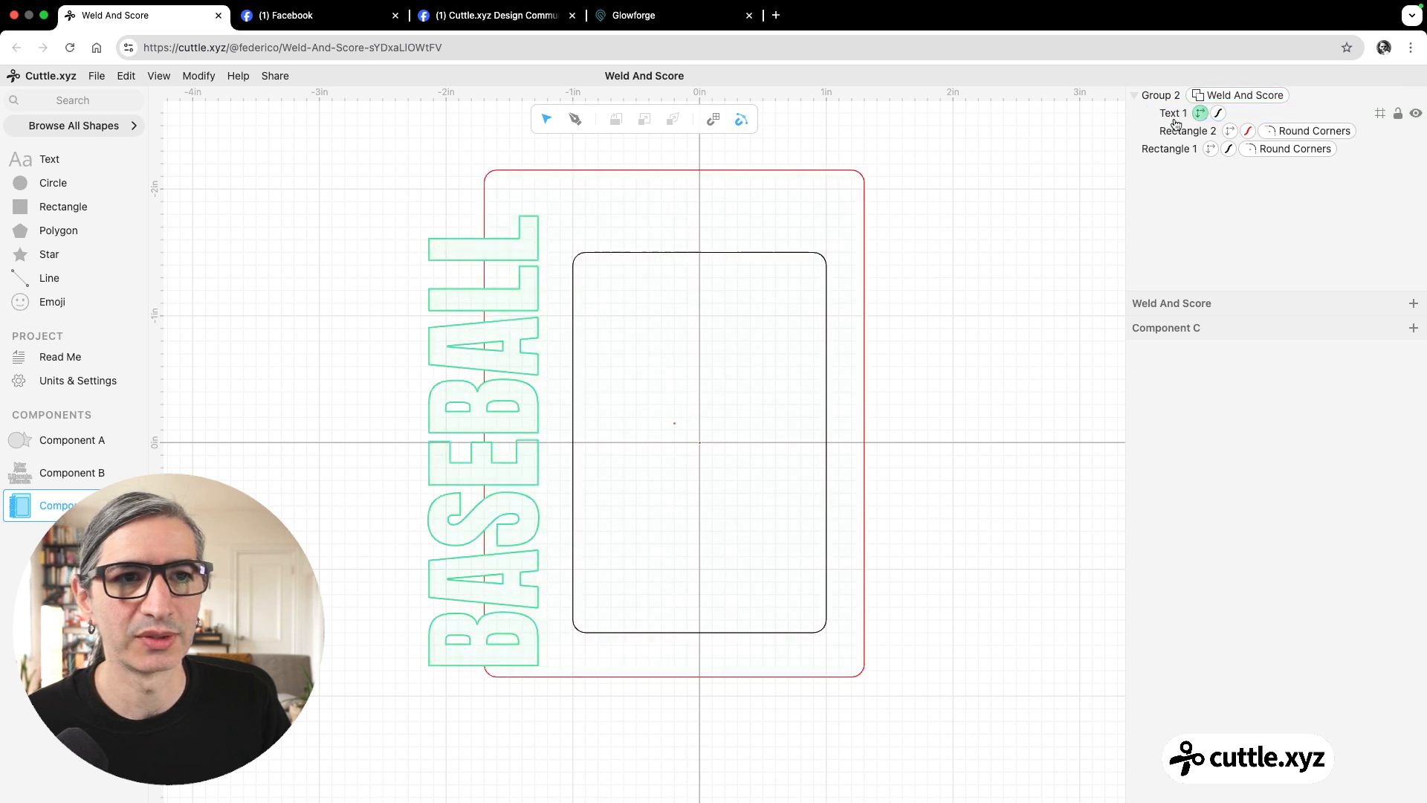
click(1159, 136)
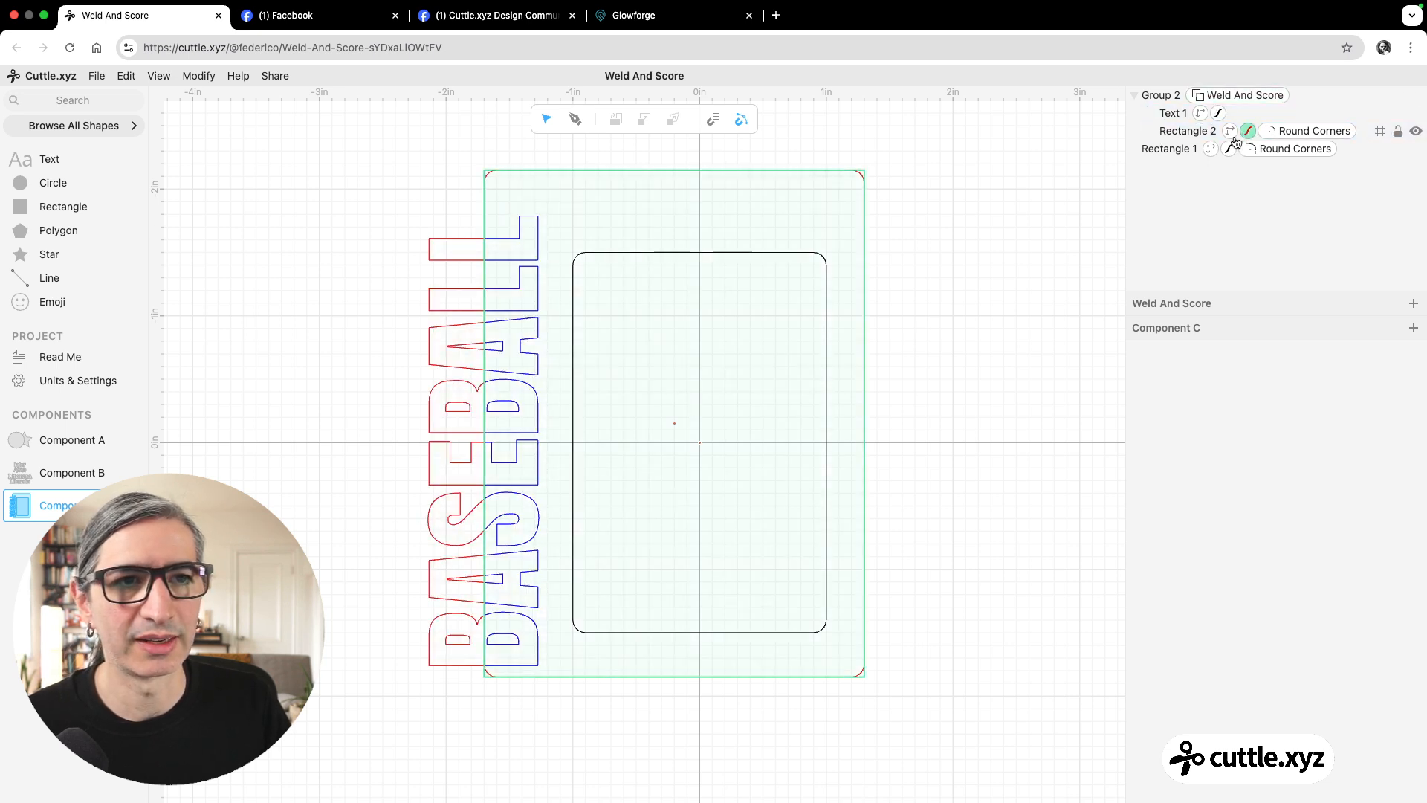
click(848, 177)
click(327, 252)
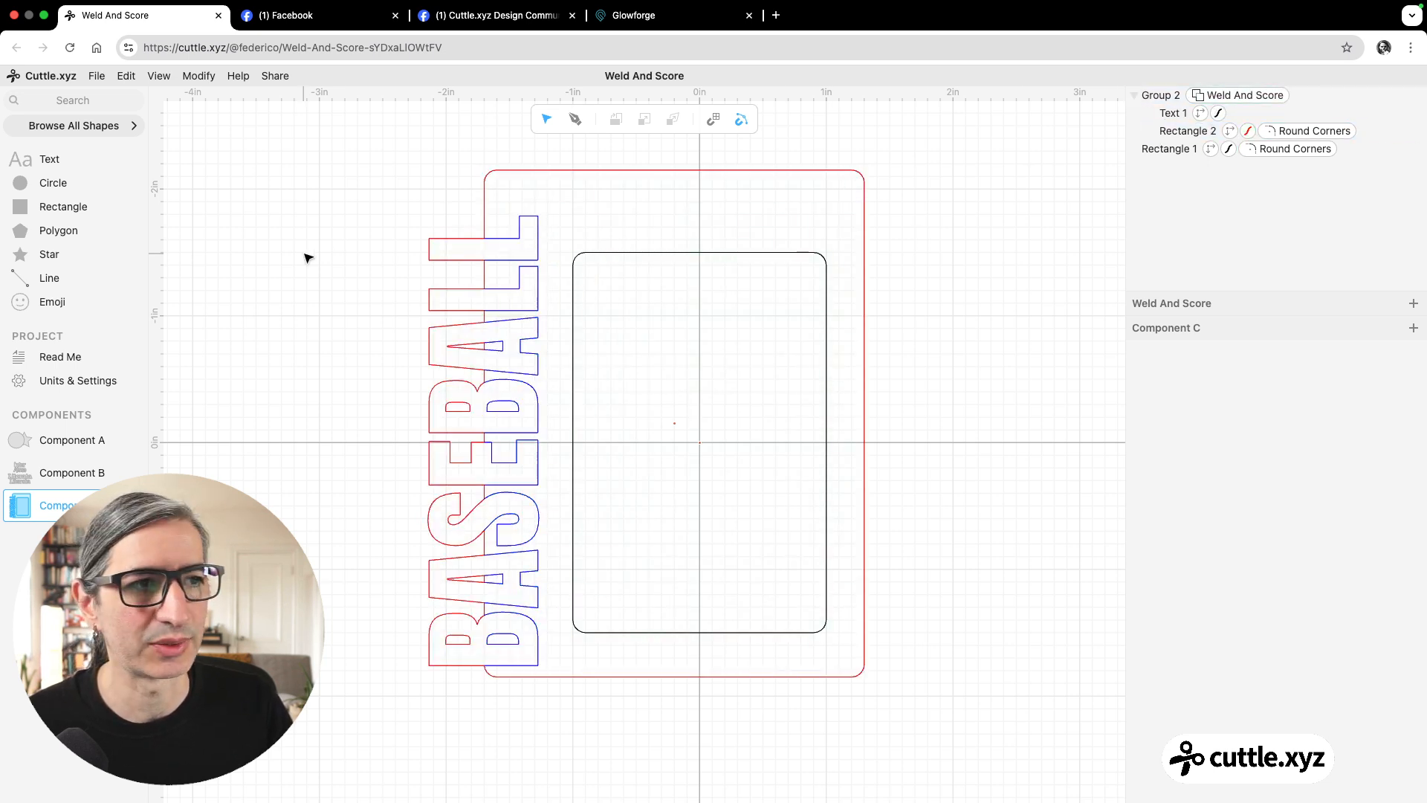
scroll(308, 257, up, 1)
scroll(282, 279, down, 2)
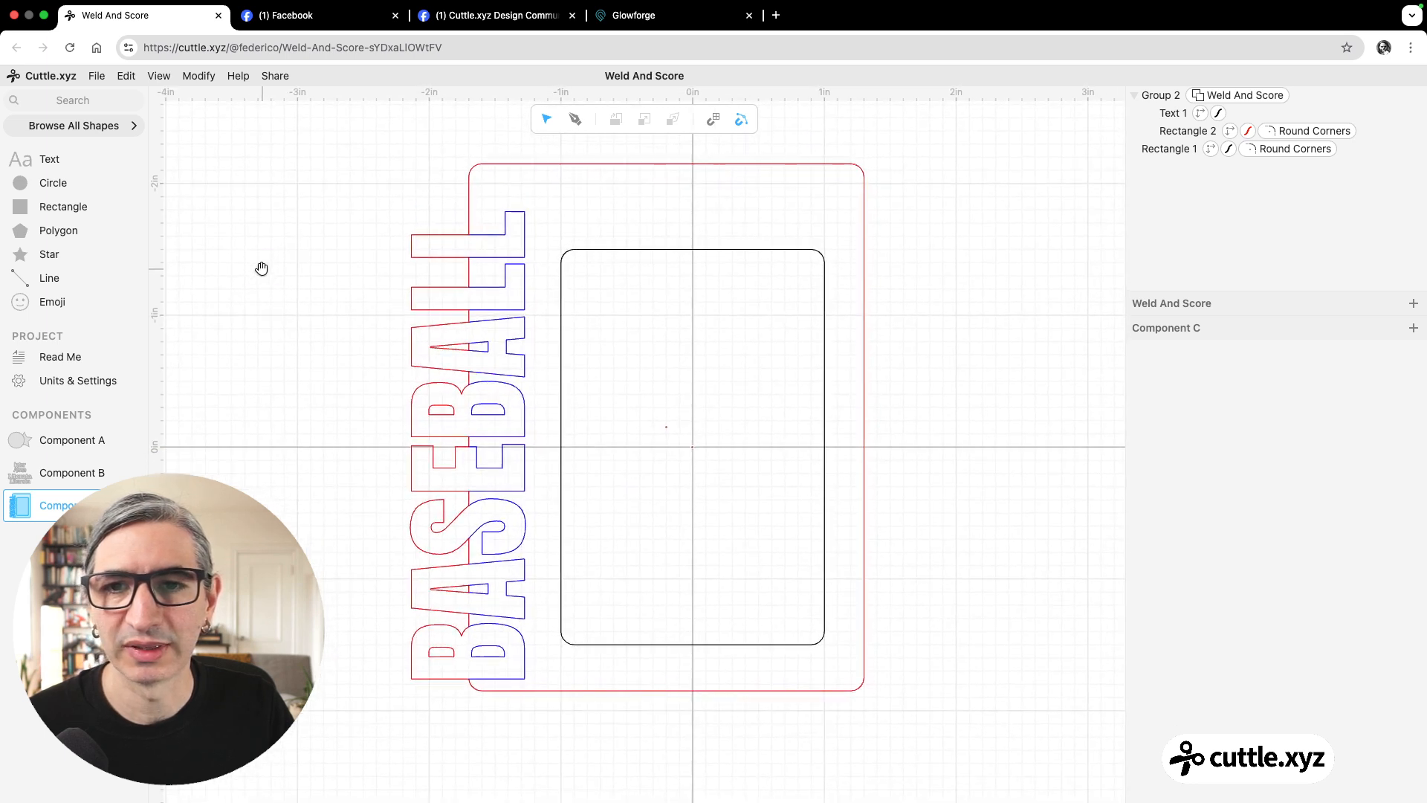
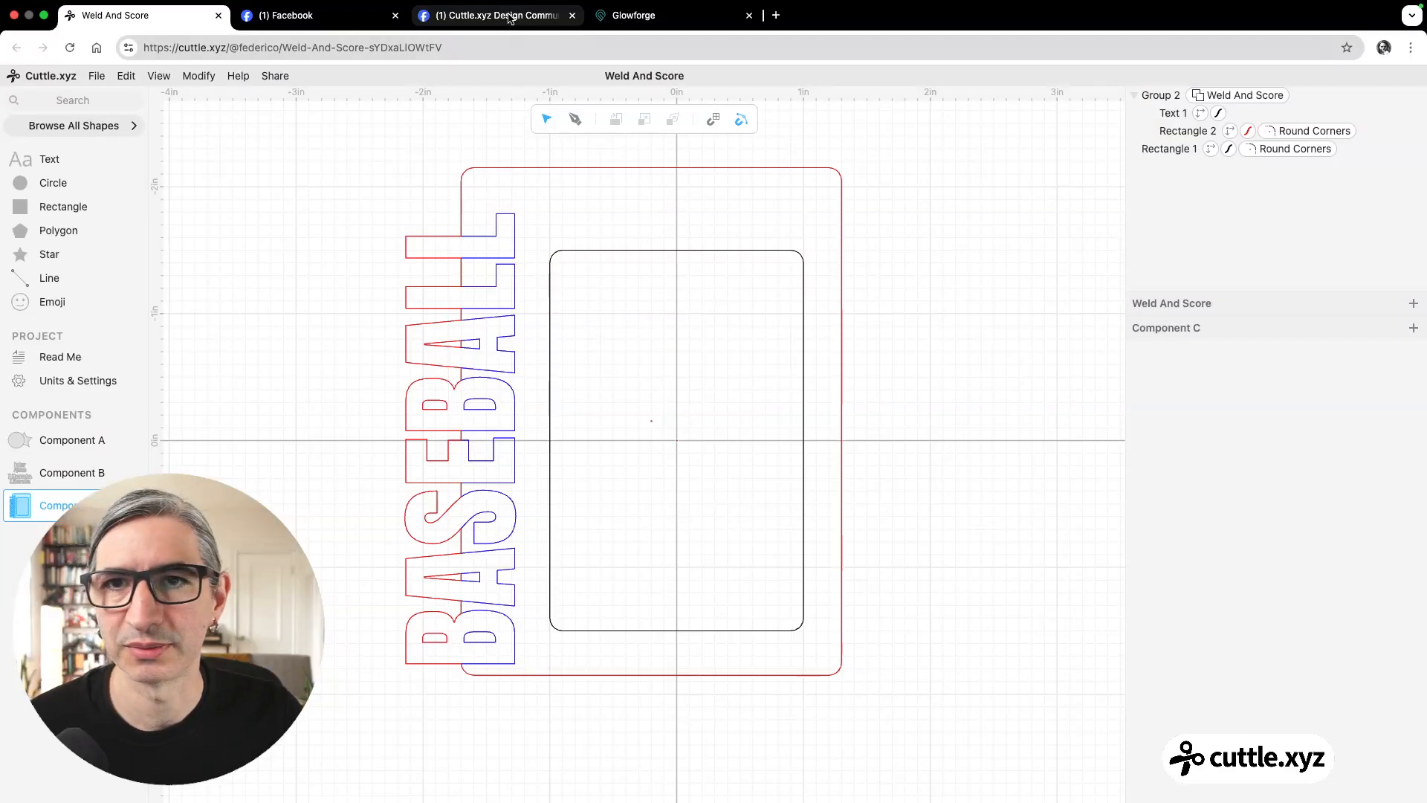
Check the reference frame photo on Facebook, return to Cuttle, and add a baseball emoji over the frame's upper-right corner.
click(496, 15)
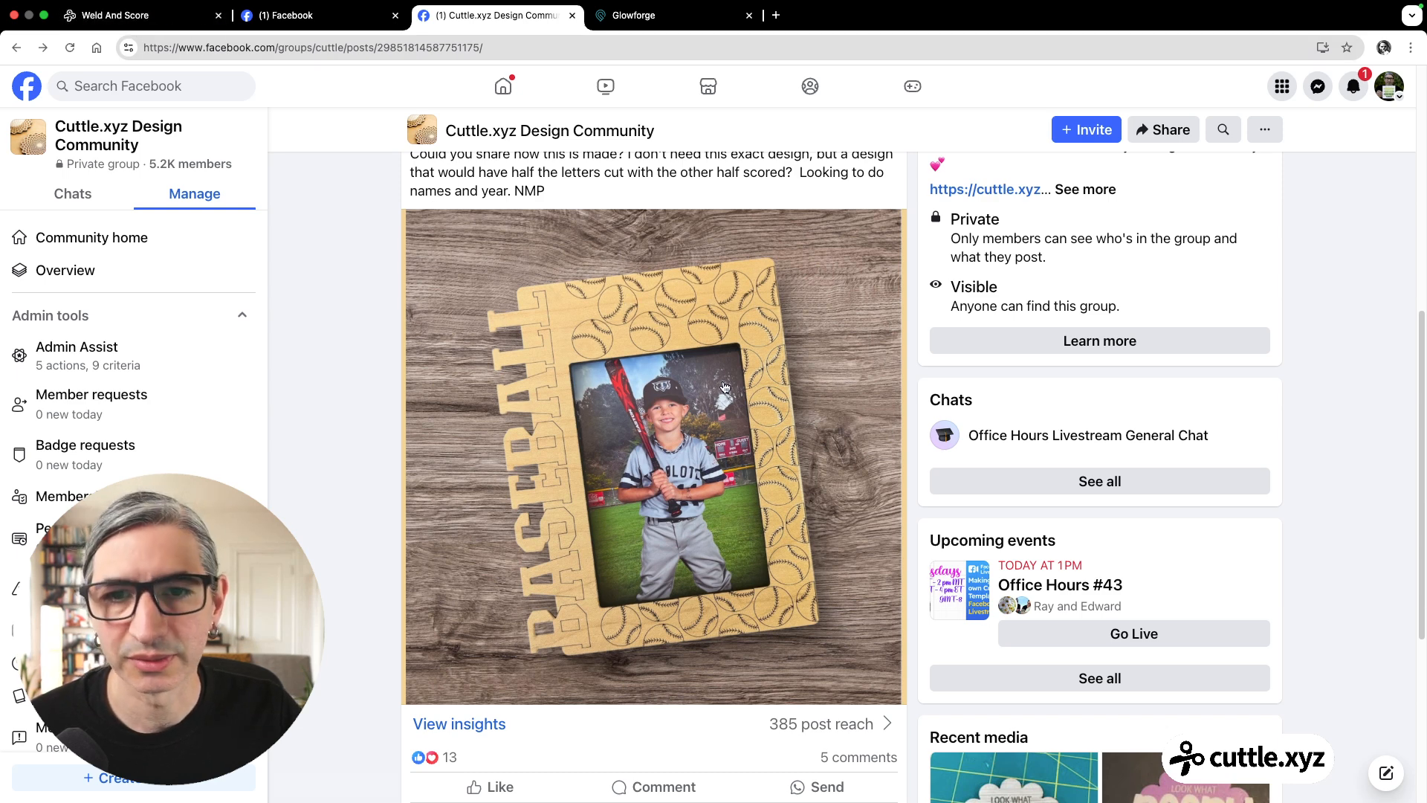
click(135, 16)
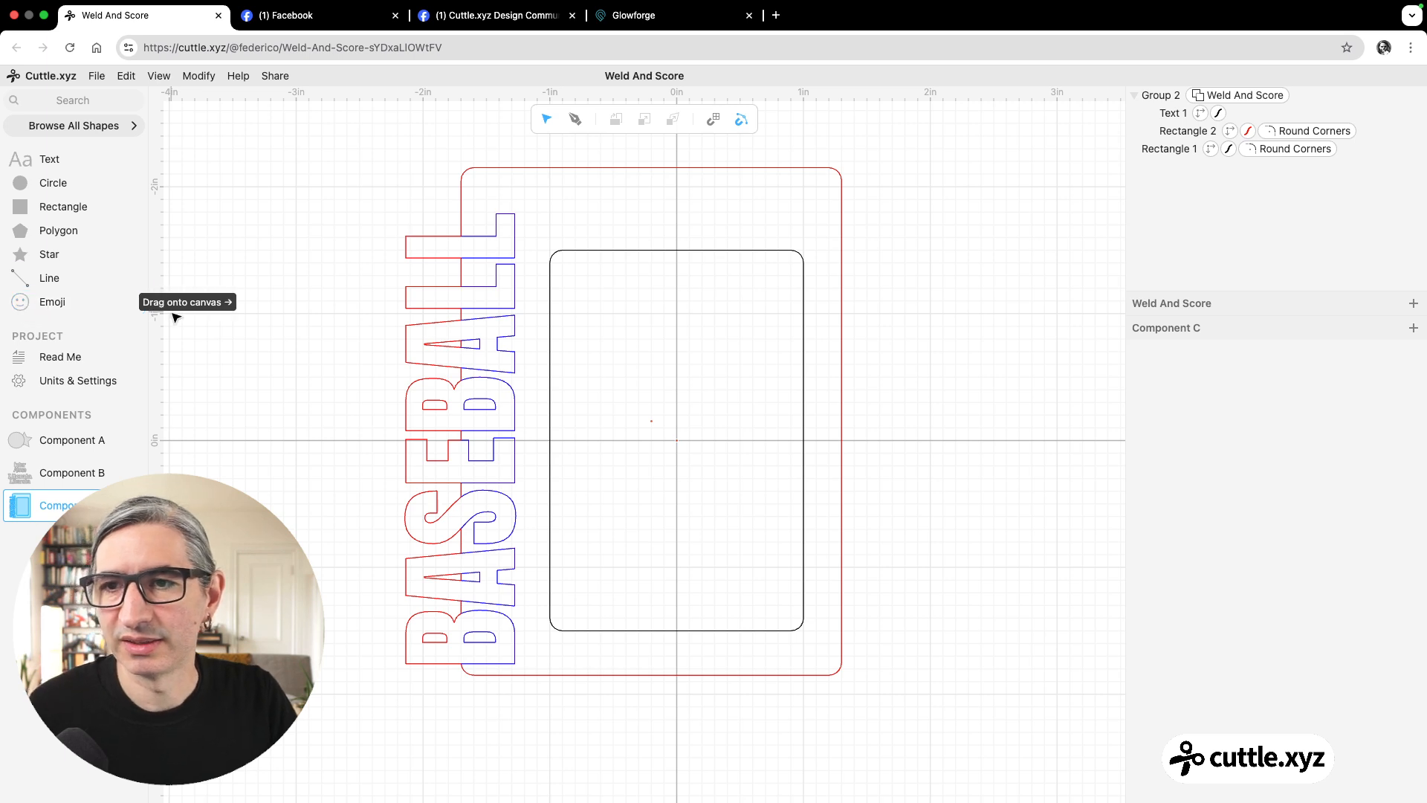
drag(26, 311, 801, 223)
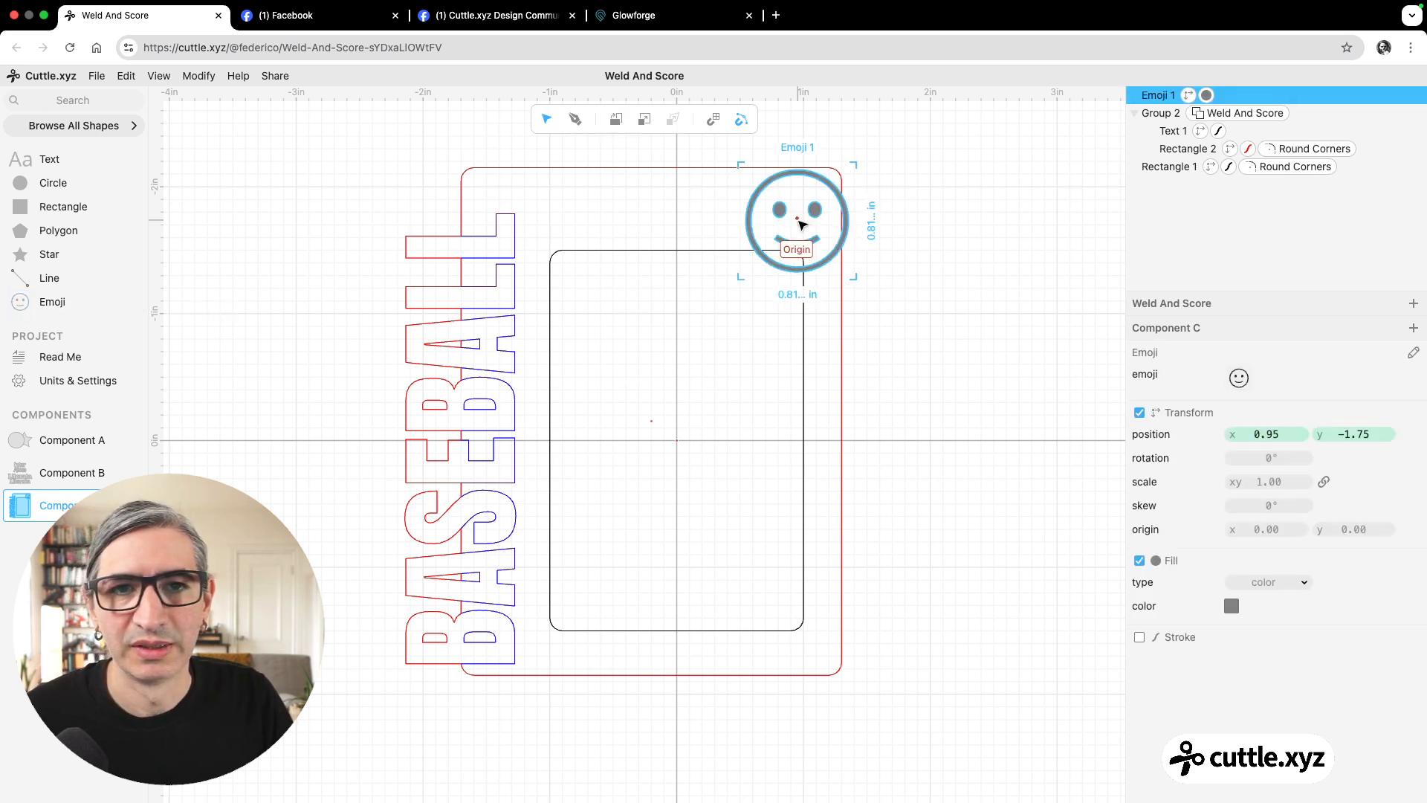
click(1238, 377)
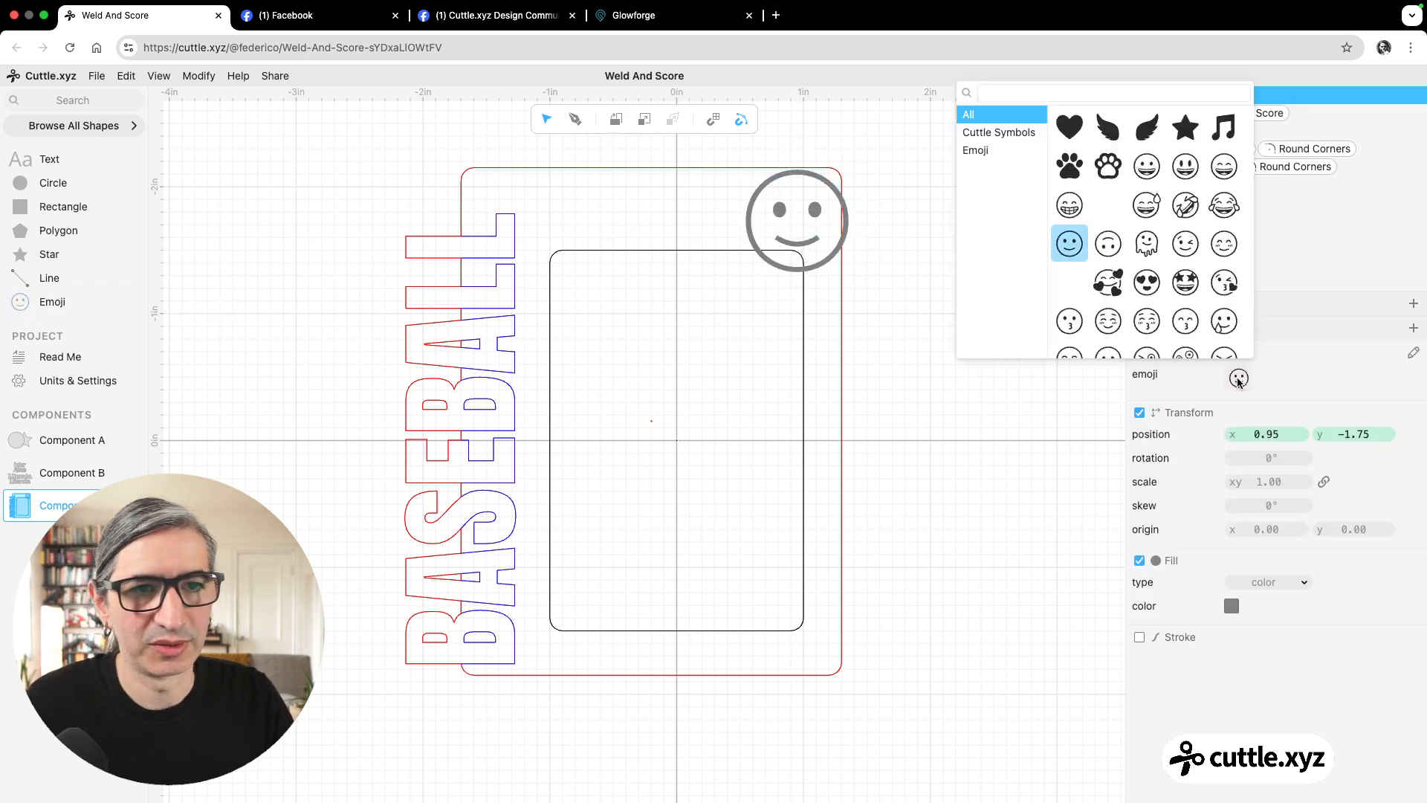
click(1184, 91)
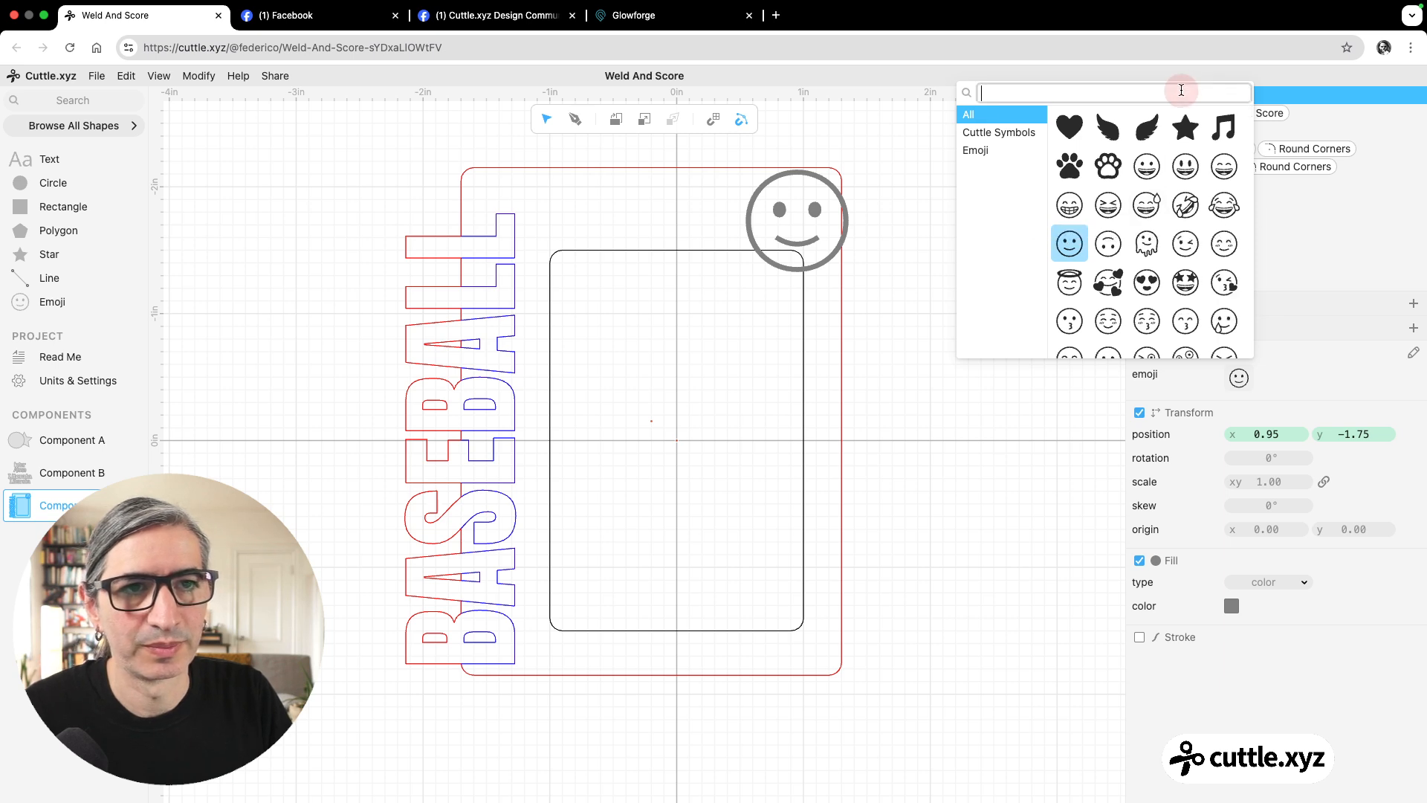
text(BAS)
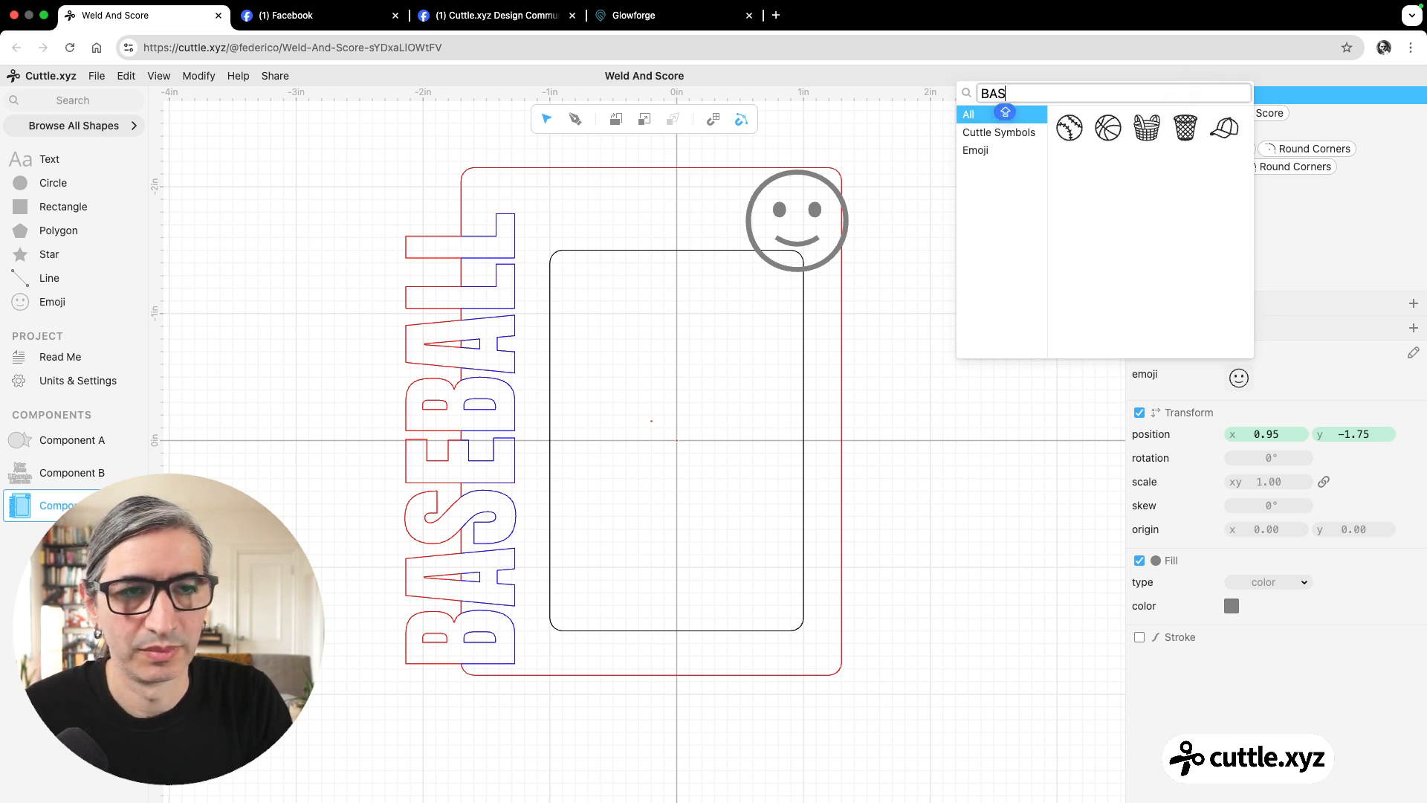
click(1069, 128)
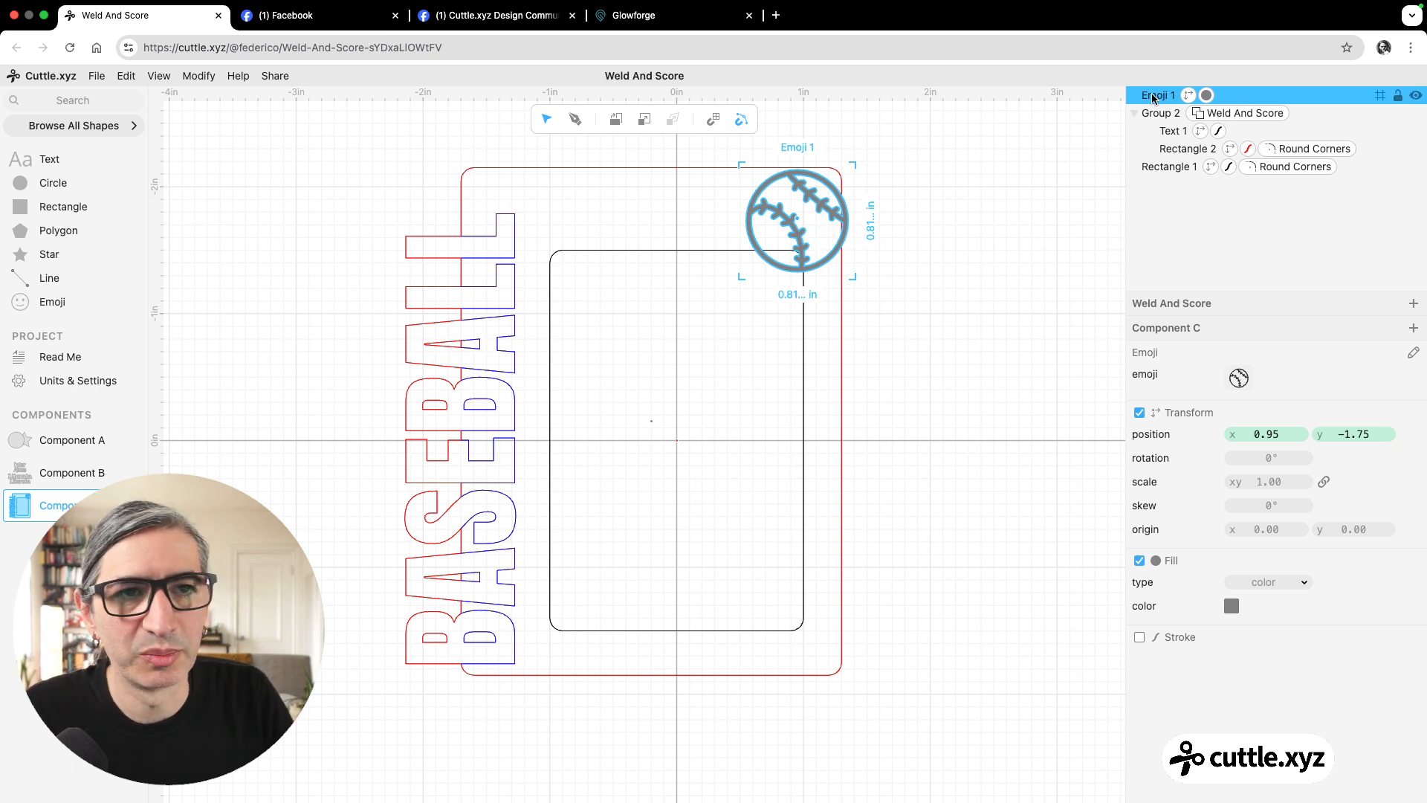
Move the baseball emoji into the Weld And Score group, scale it to about 0.85, and shift it over the outer rectangle's corner.
drag(1154, 97, 1169, 115)
click(1028, 199)
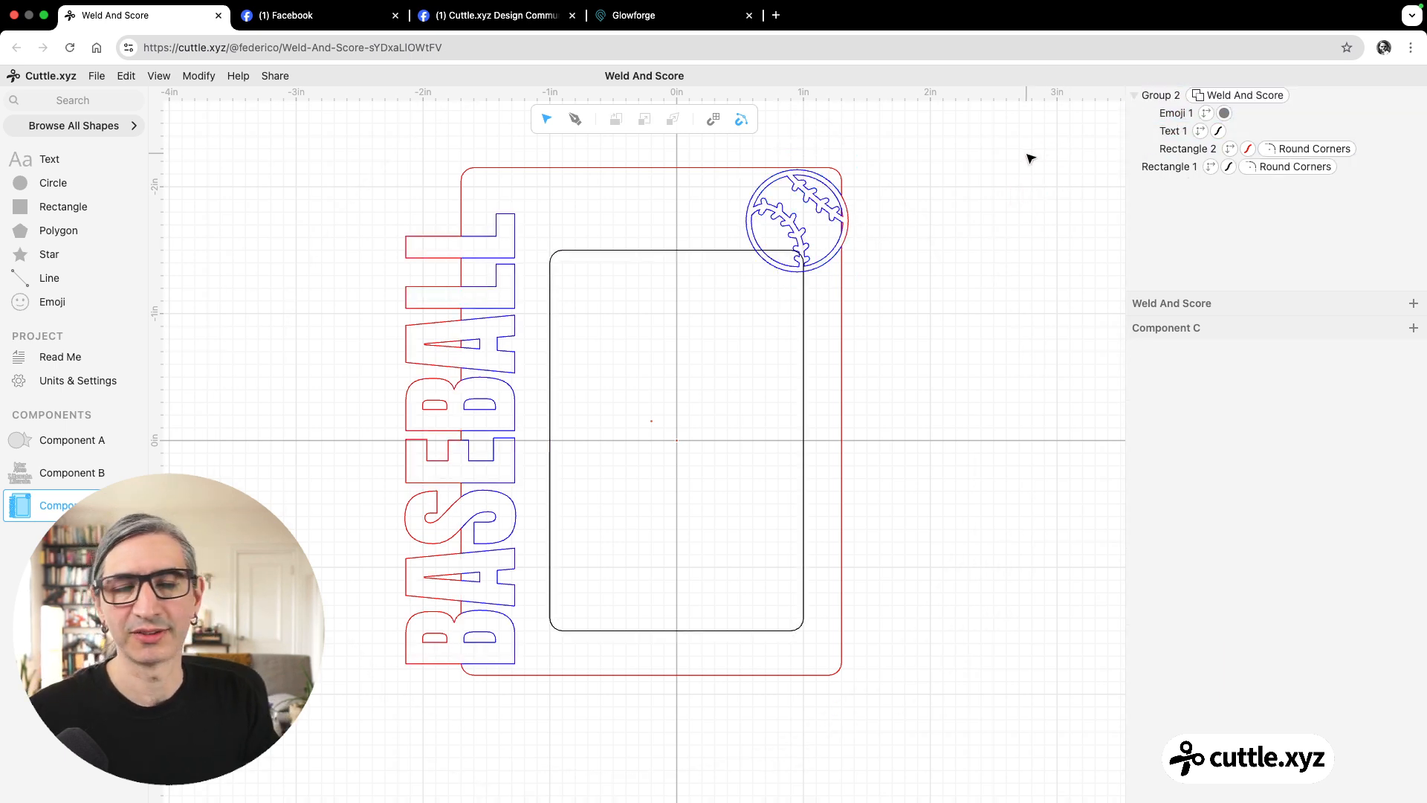
click(805, 197)
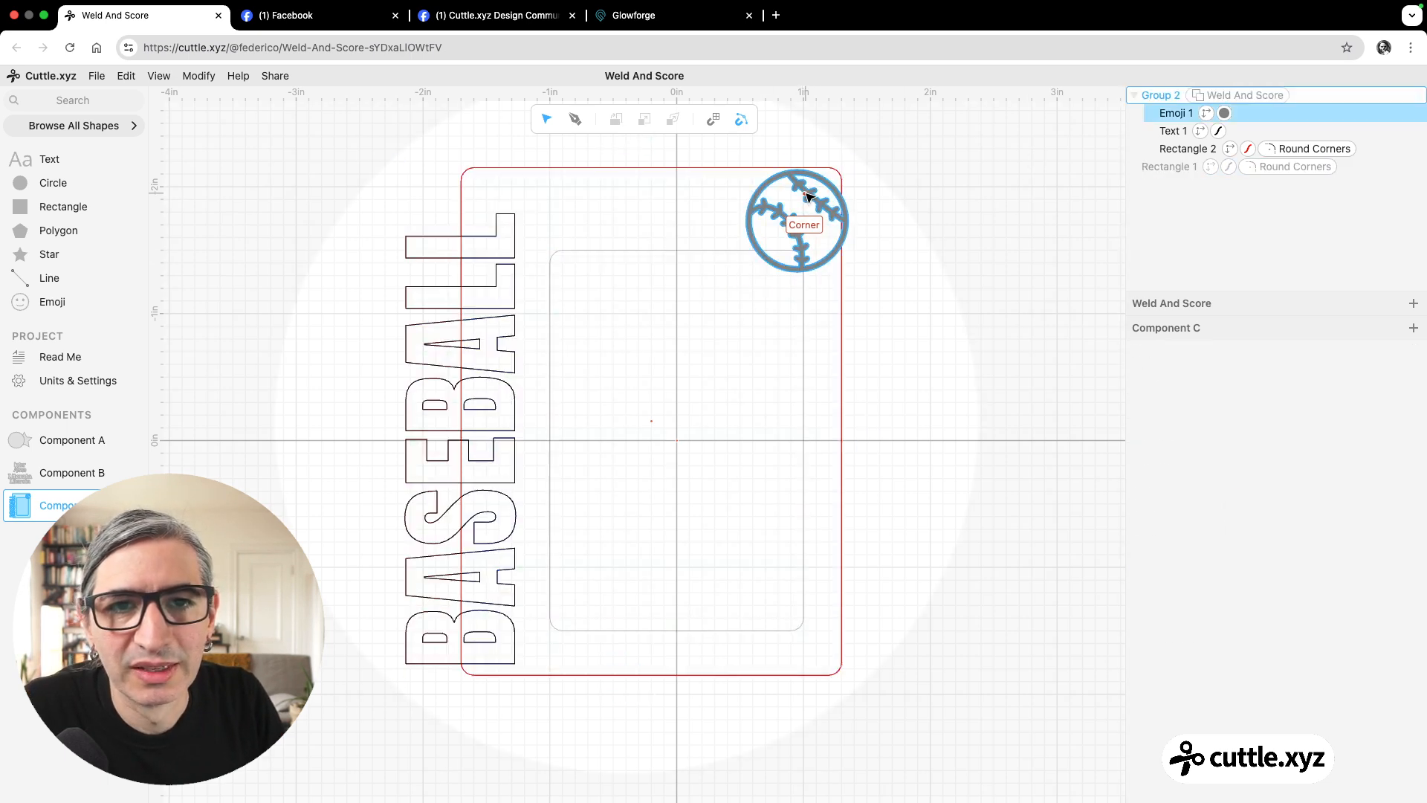
drag(808, 195, 861, 153)
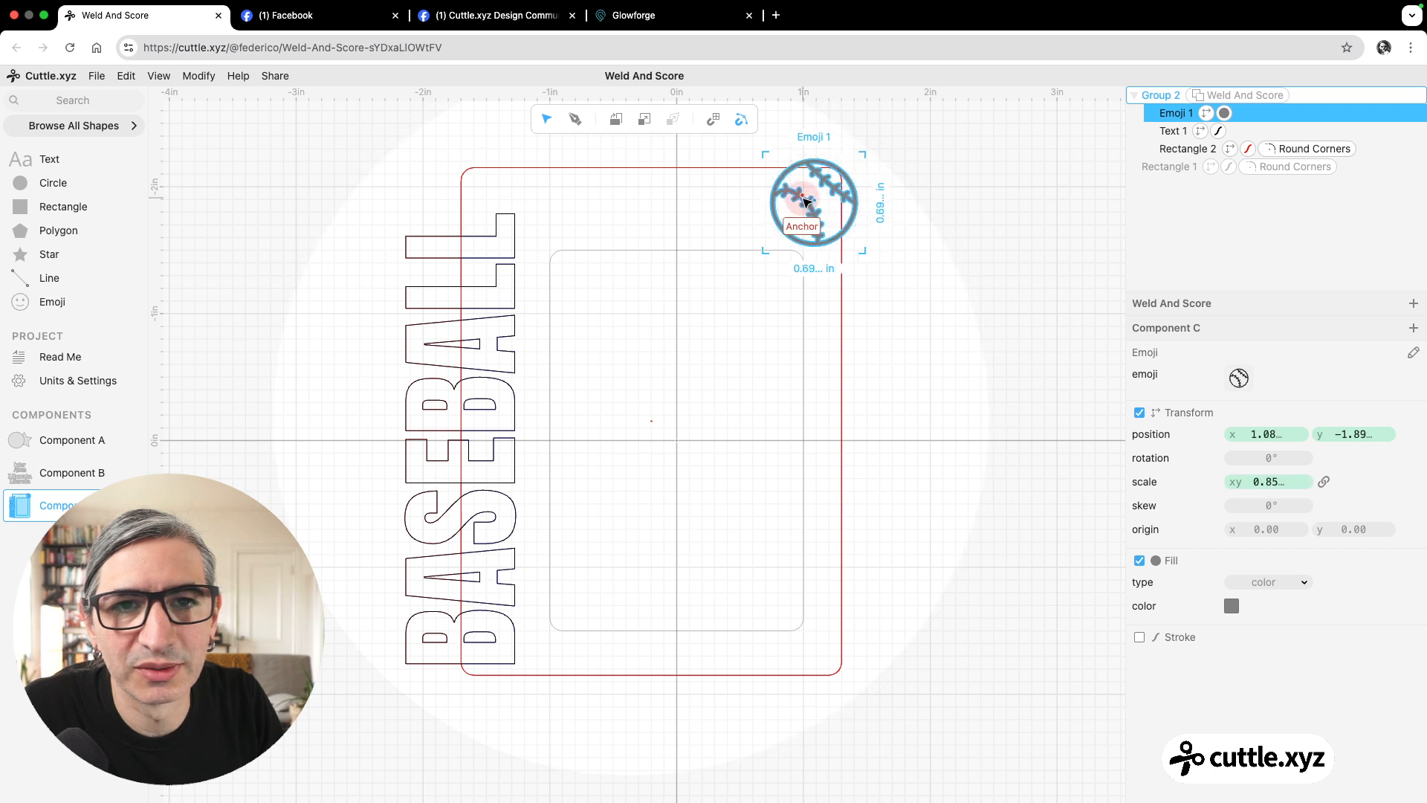
drag(805, 195, 802, 191)
click(1005, 241)
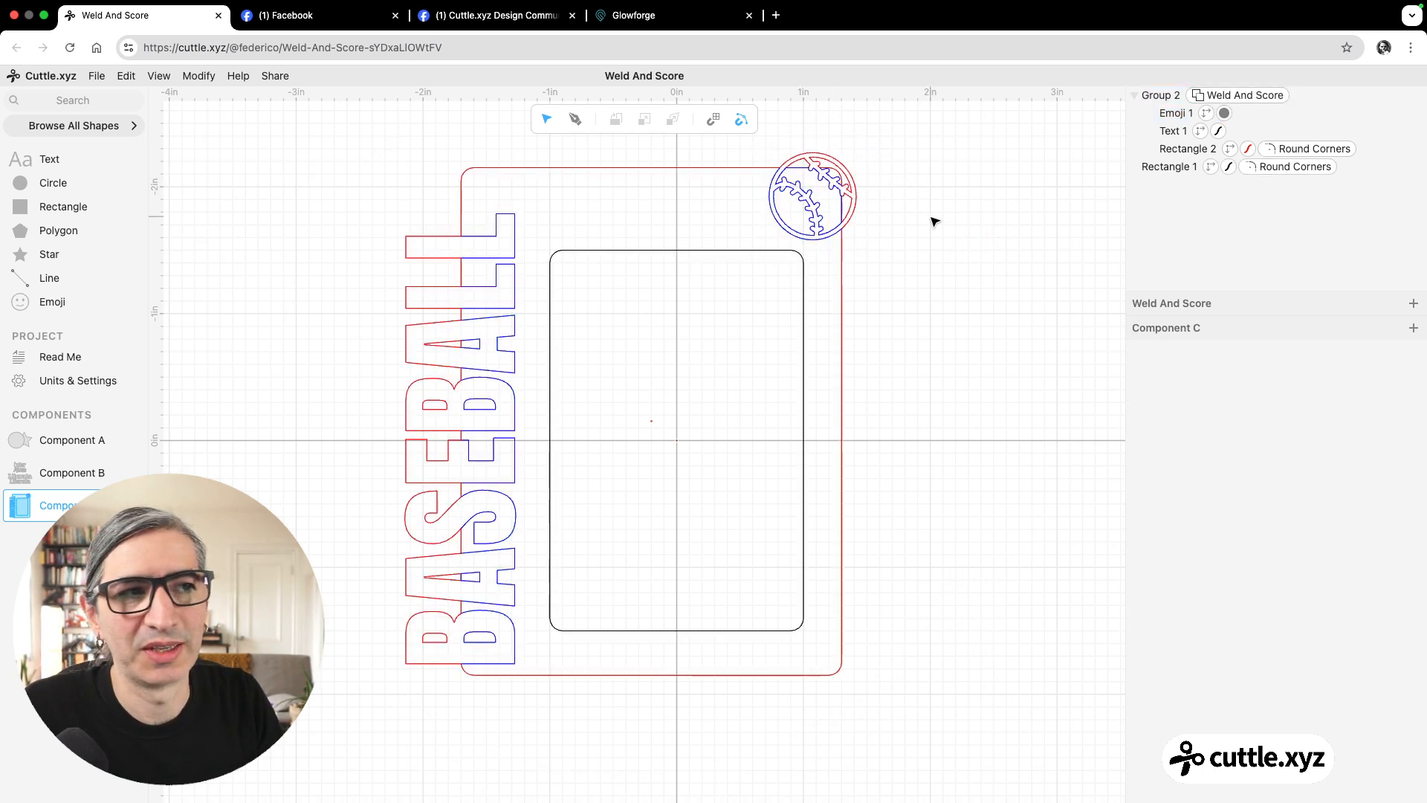
Shrink the baseball to about 0.56 scale and move it fully inside the frame, near the upper-left corner of the inner rectangle.
scroll(822, 169, up, 5)
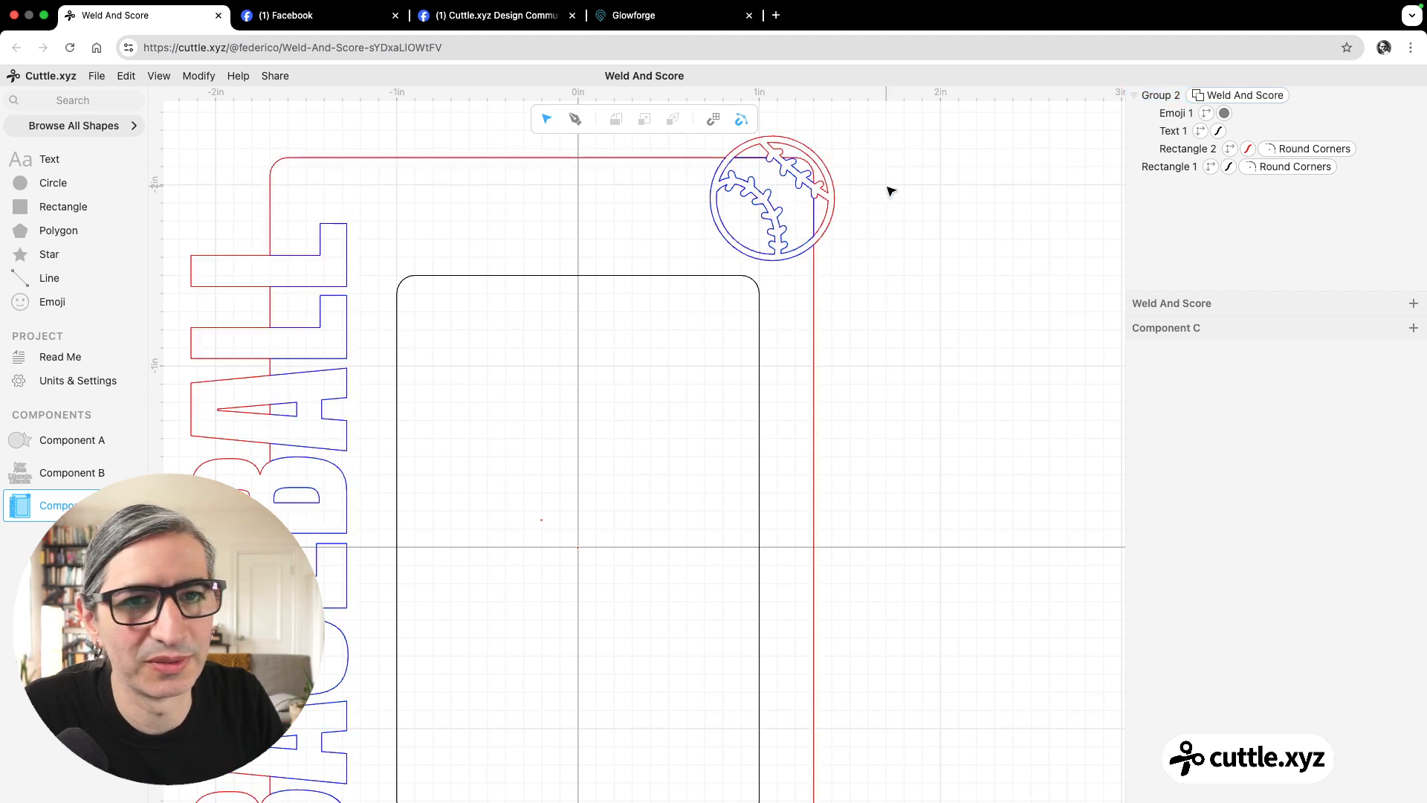
click(1159, 130)
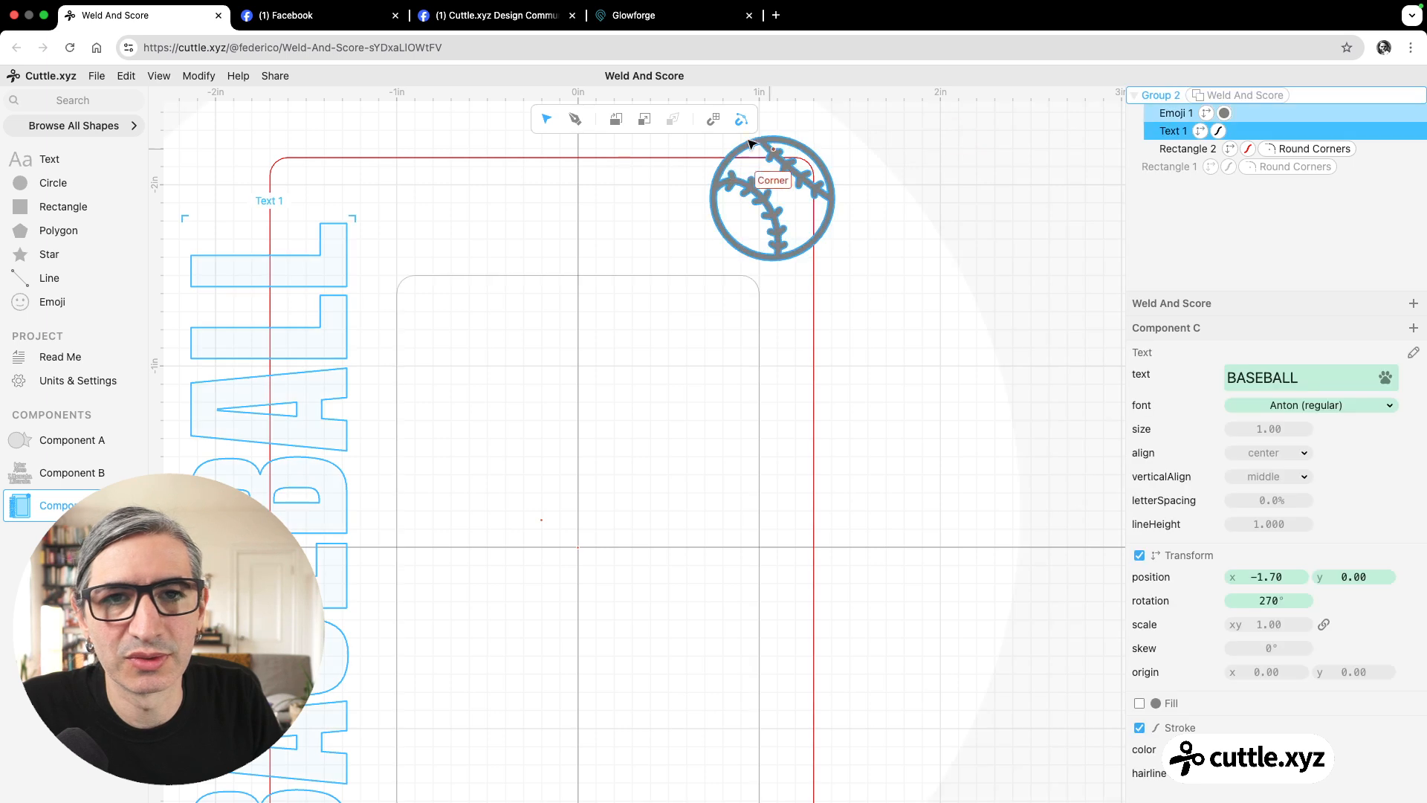
click(824, 167)
drag(824, 167, 782, 209)
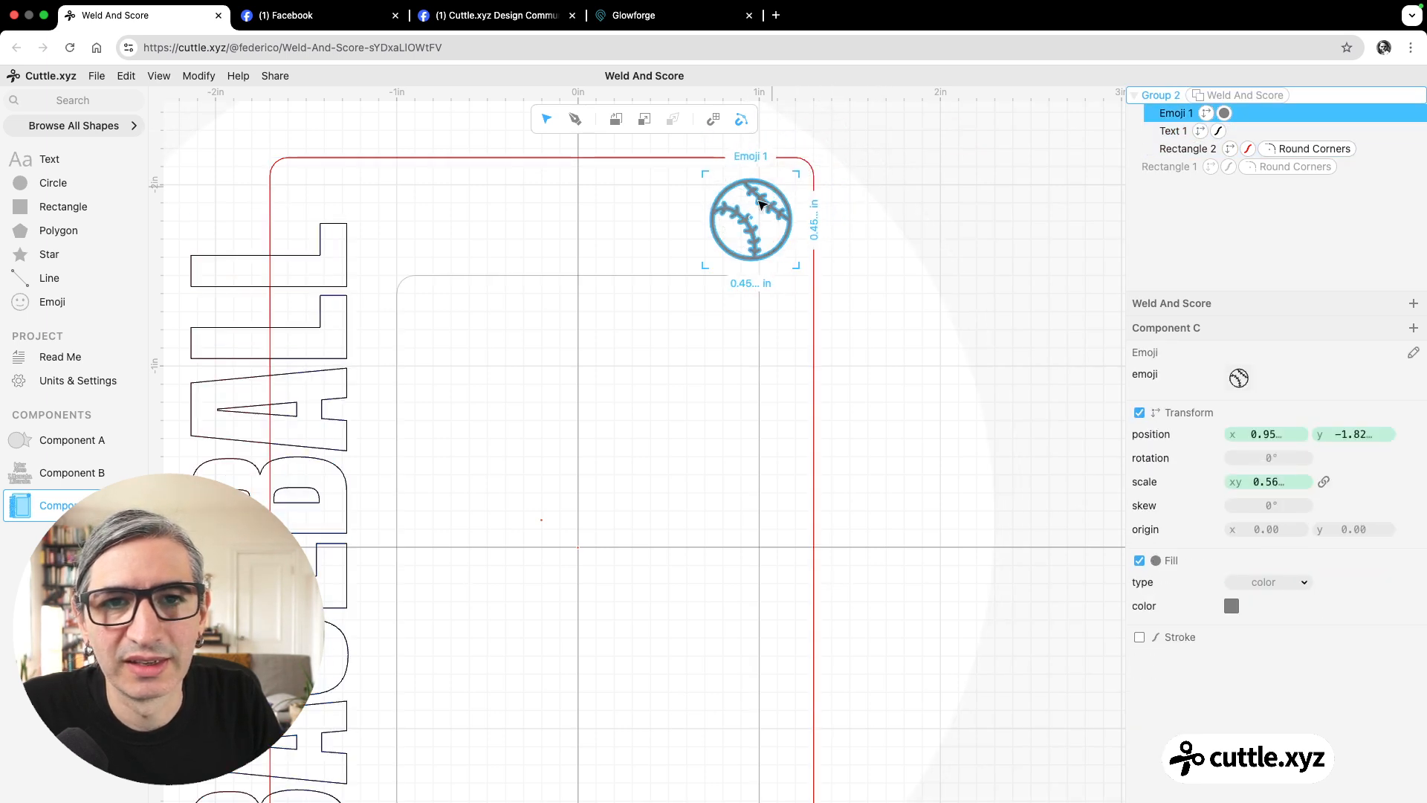
drag(571, 201, 441, 194)
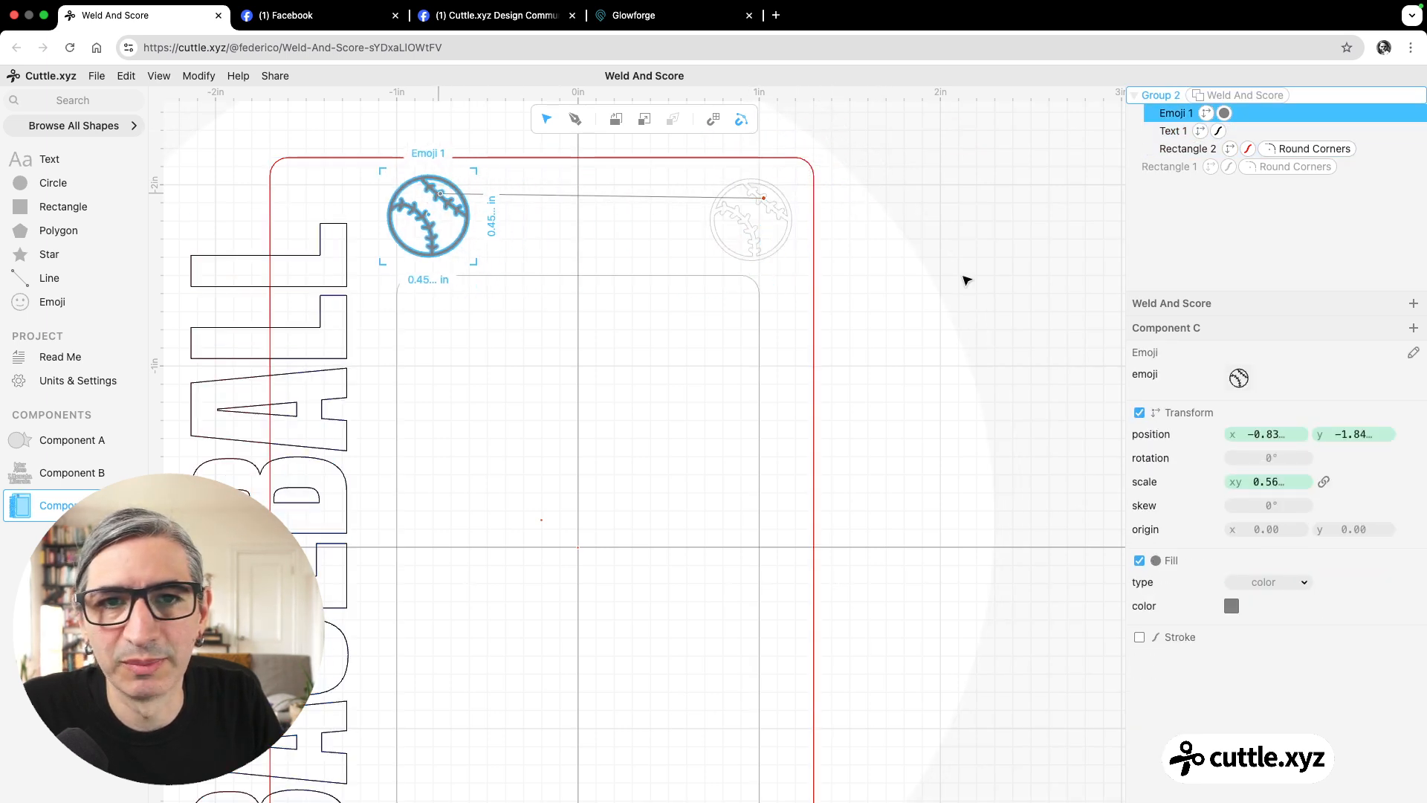
click(940, 297)
scroll(940, 299, down, 3)
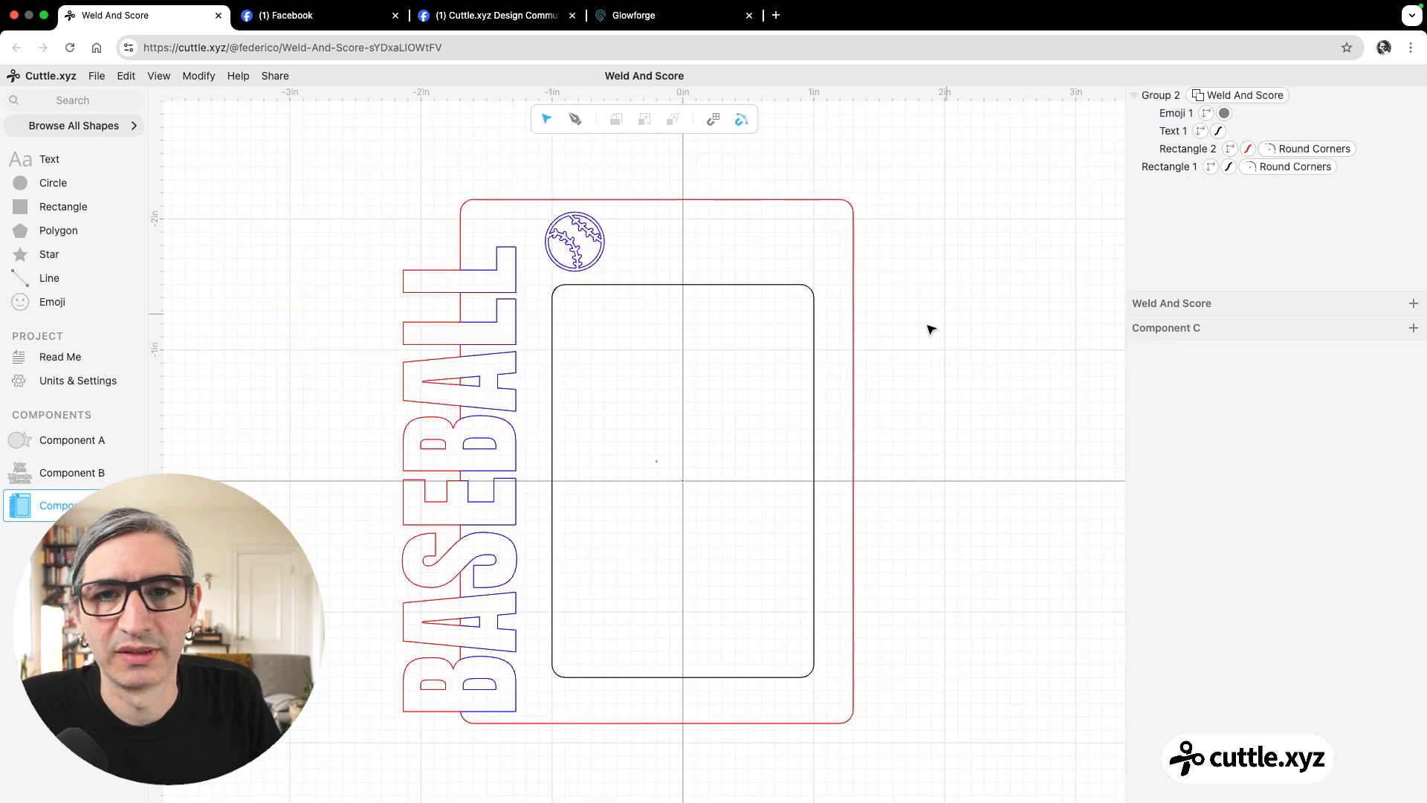
drag(900, 354, 905, 314)
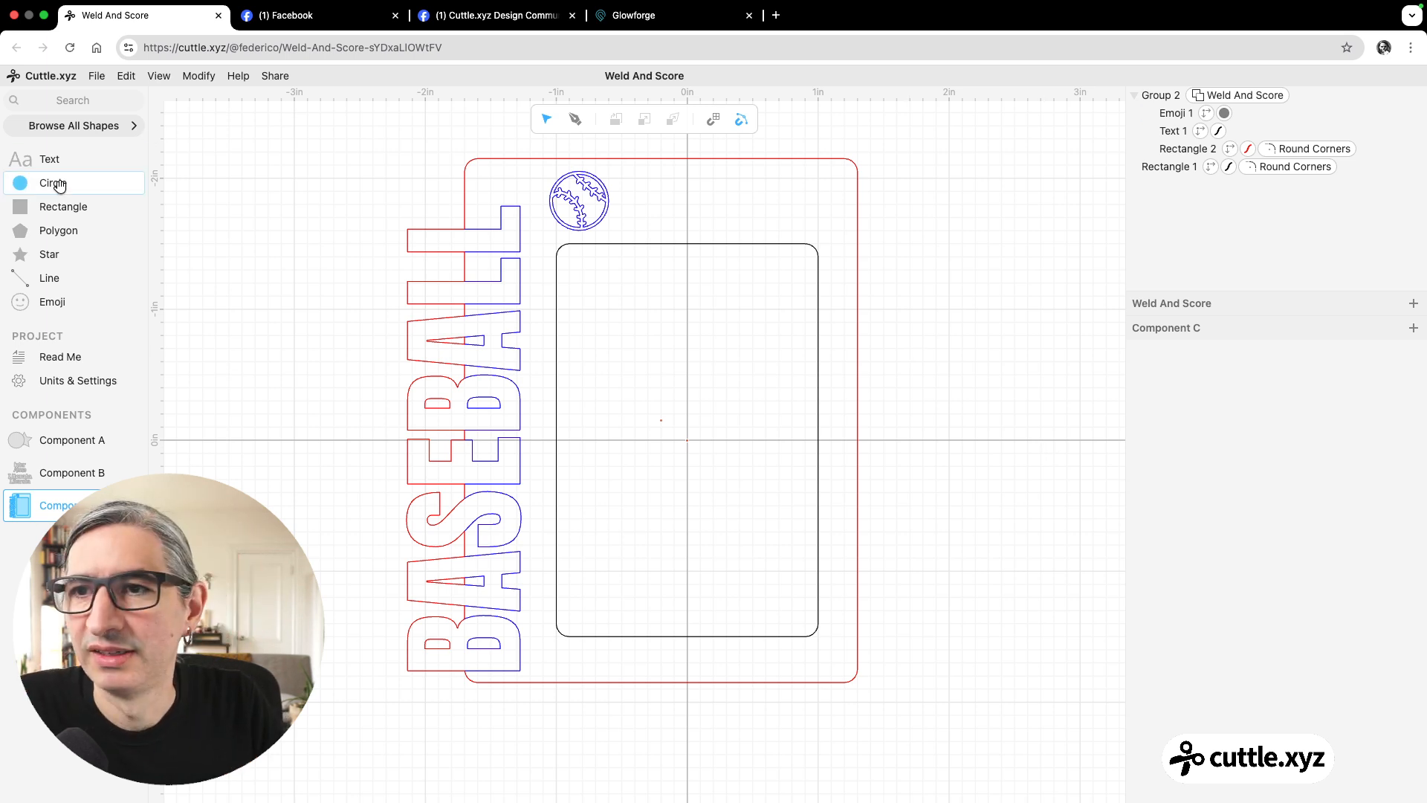
Try adding a Text Along Path shape across the frame's upper part, delete it, and return to the basic shape list.
click(59, 98)
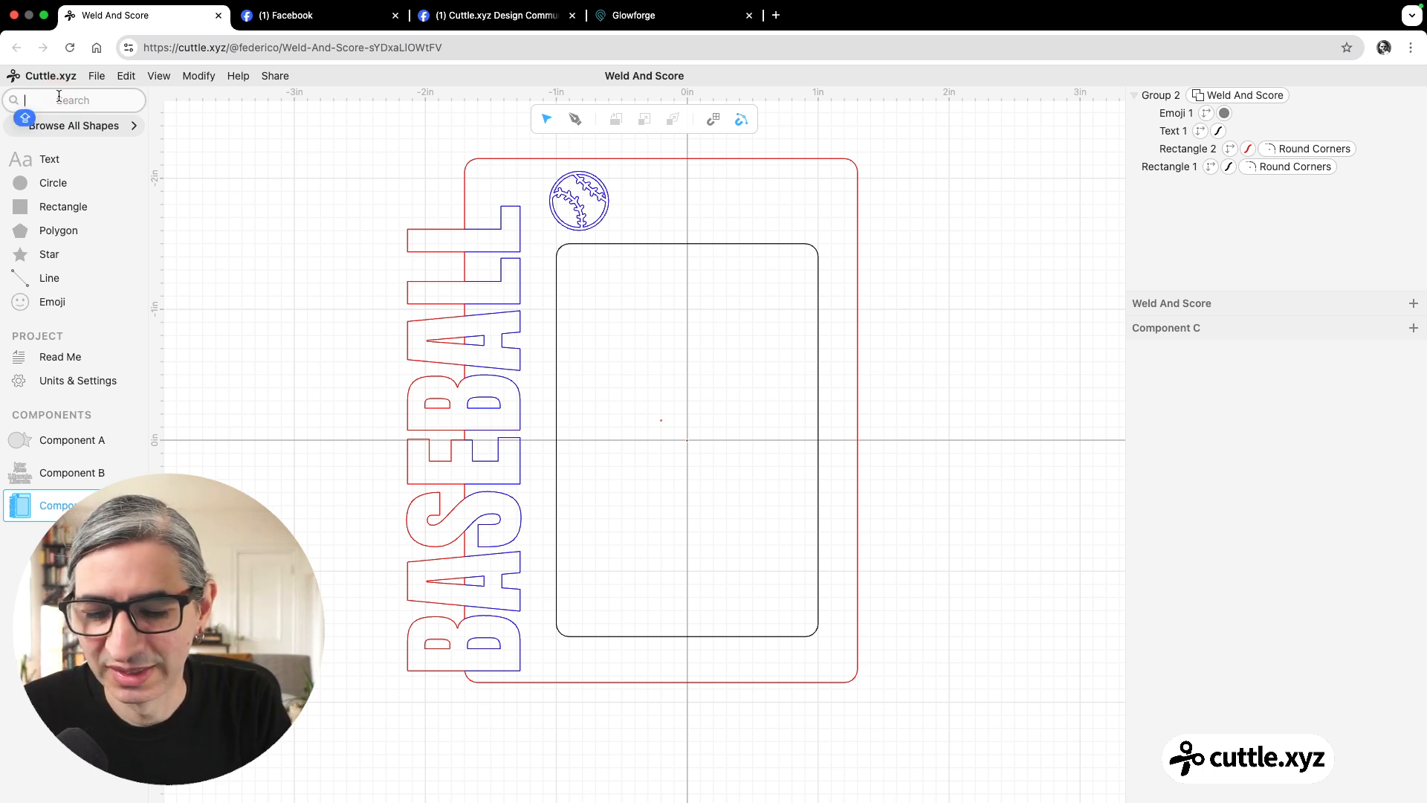
text(TEX)
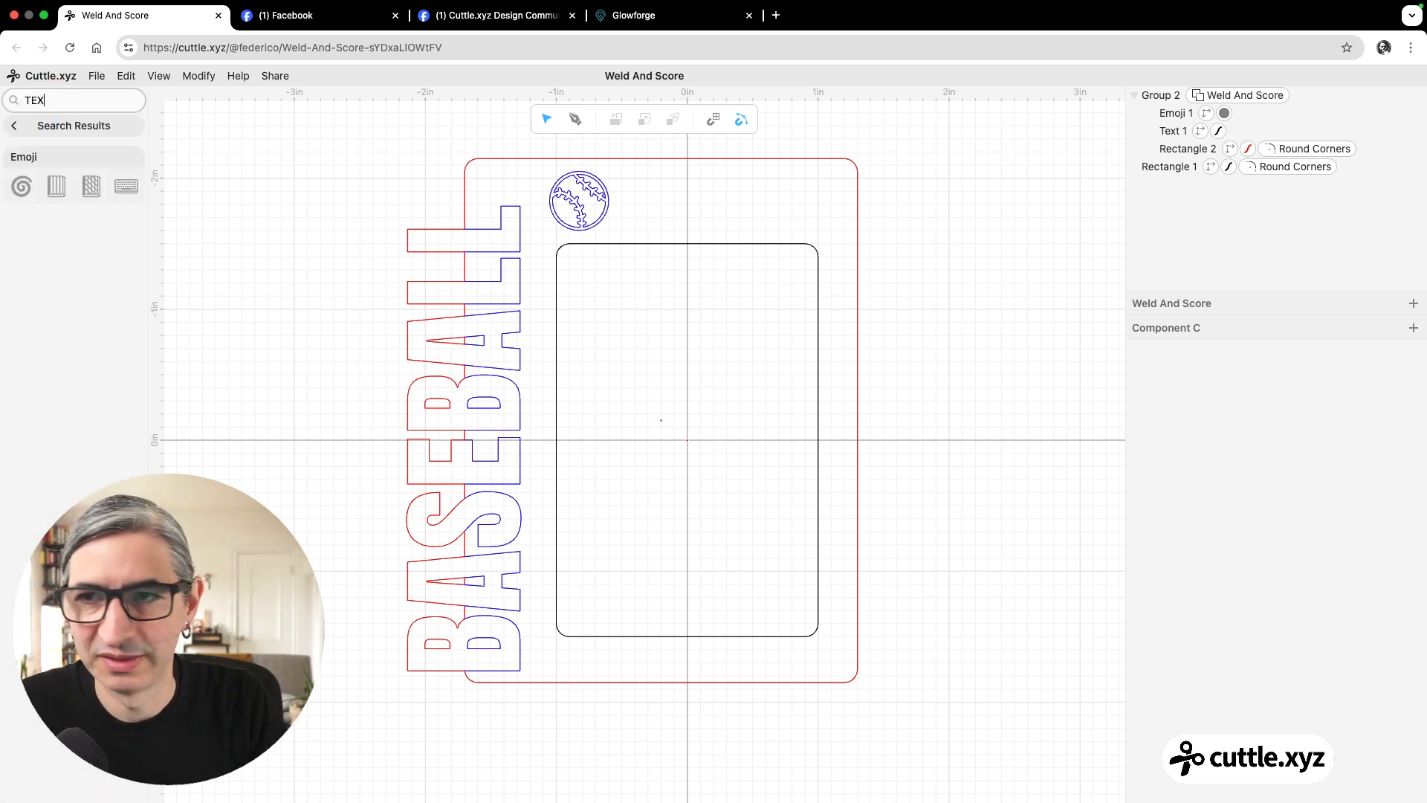
key(BackSpace)
key(BackSpace)
key(BackSpace)
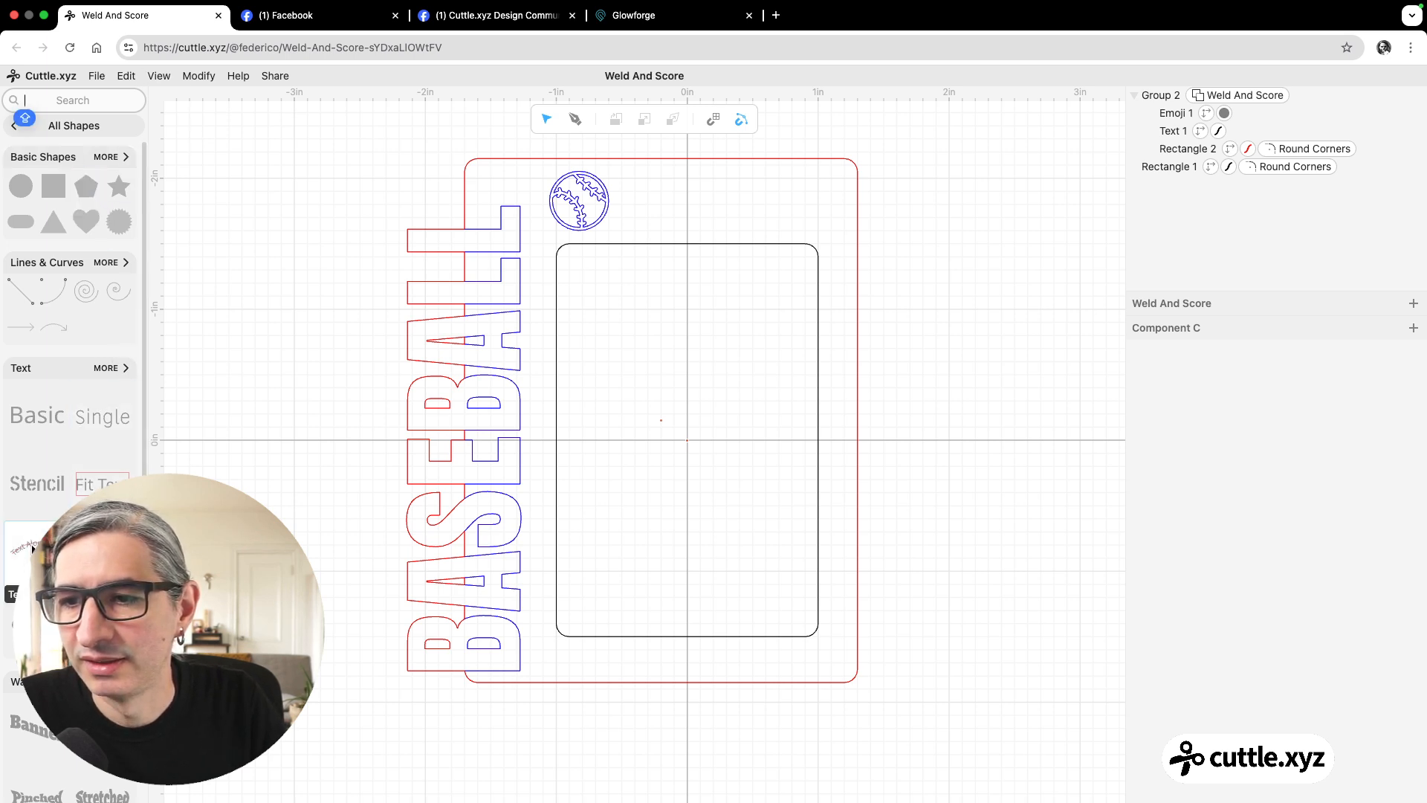
drag(32, 548, 657, 341)
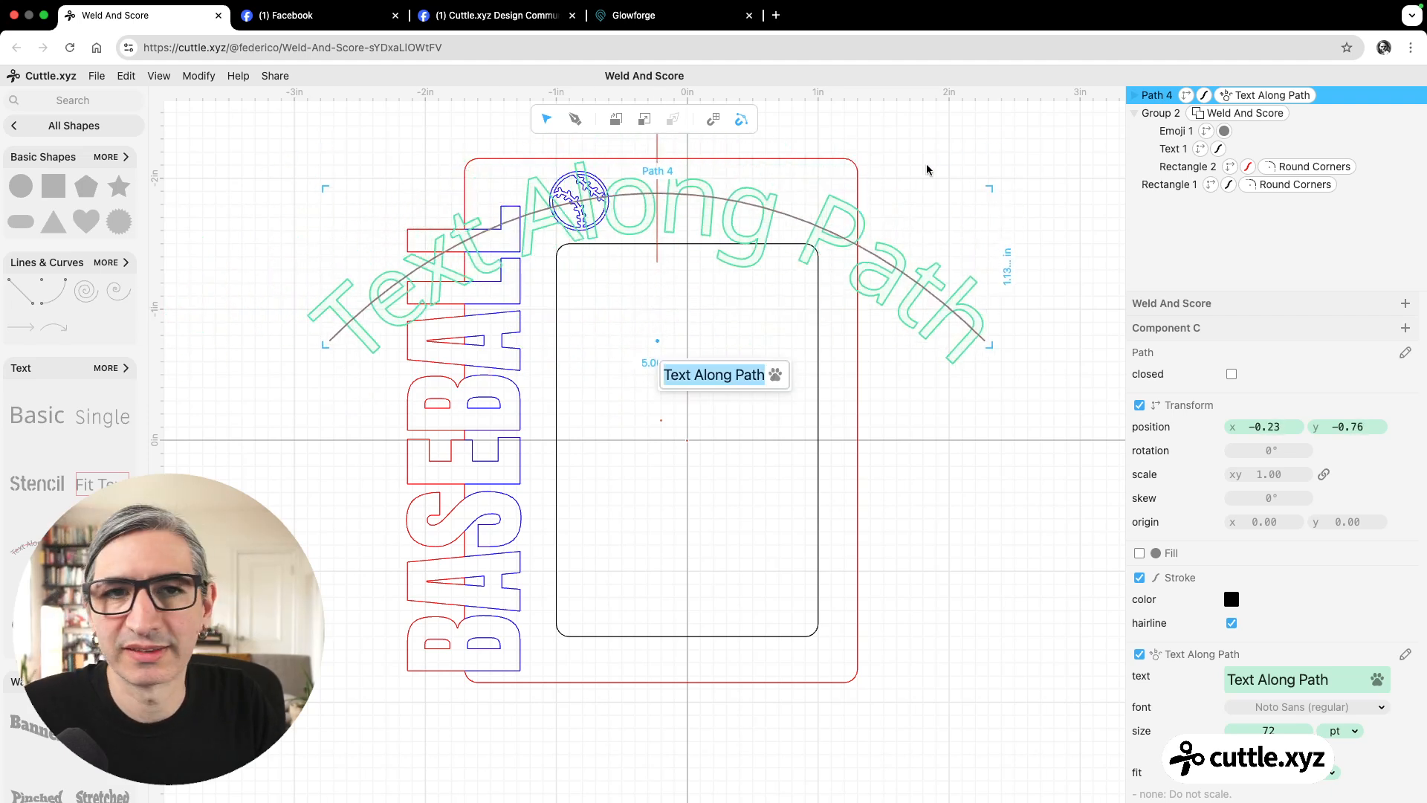
drag(997, 181, 887, 215)
click(1039, 247)
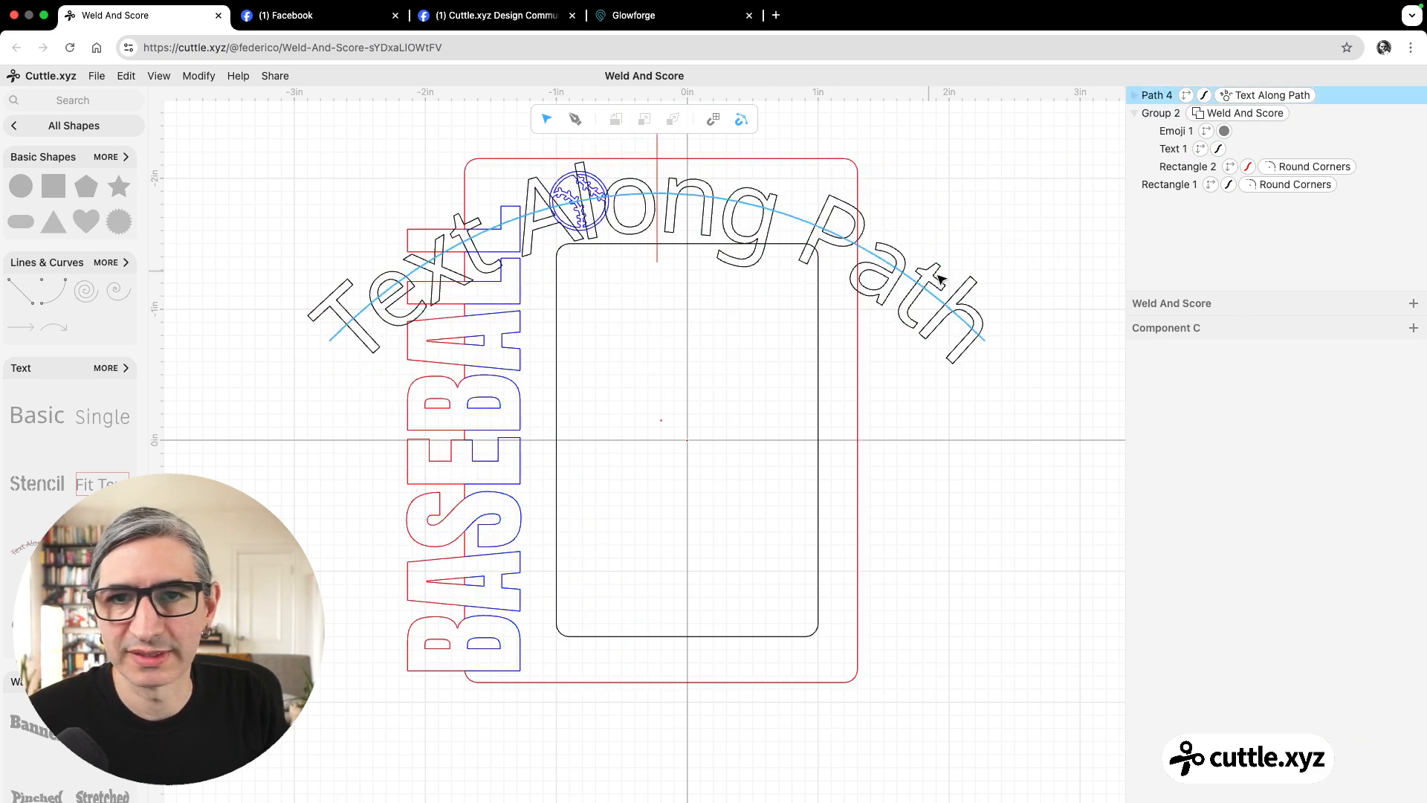
click(959, 312)
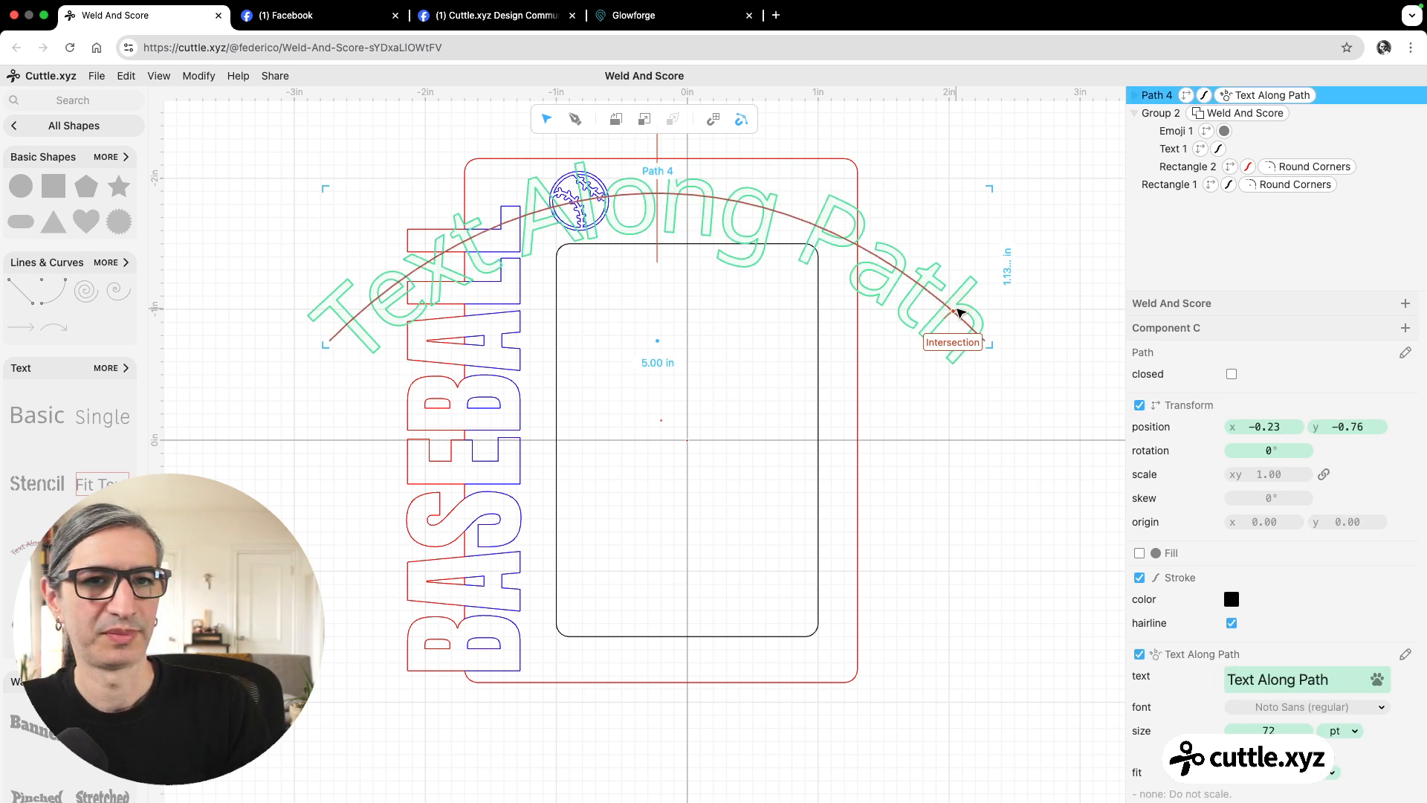
key(Delete)
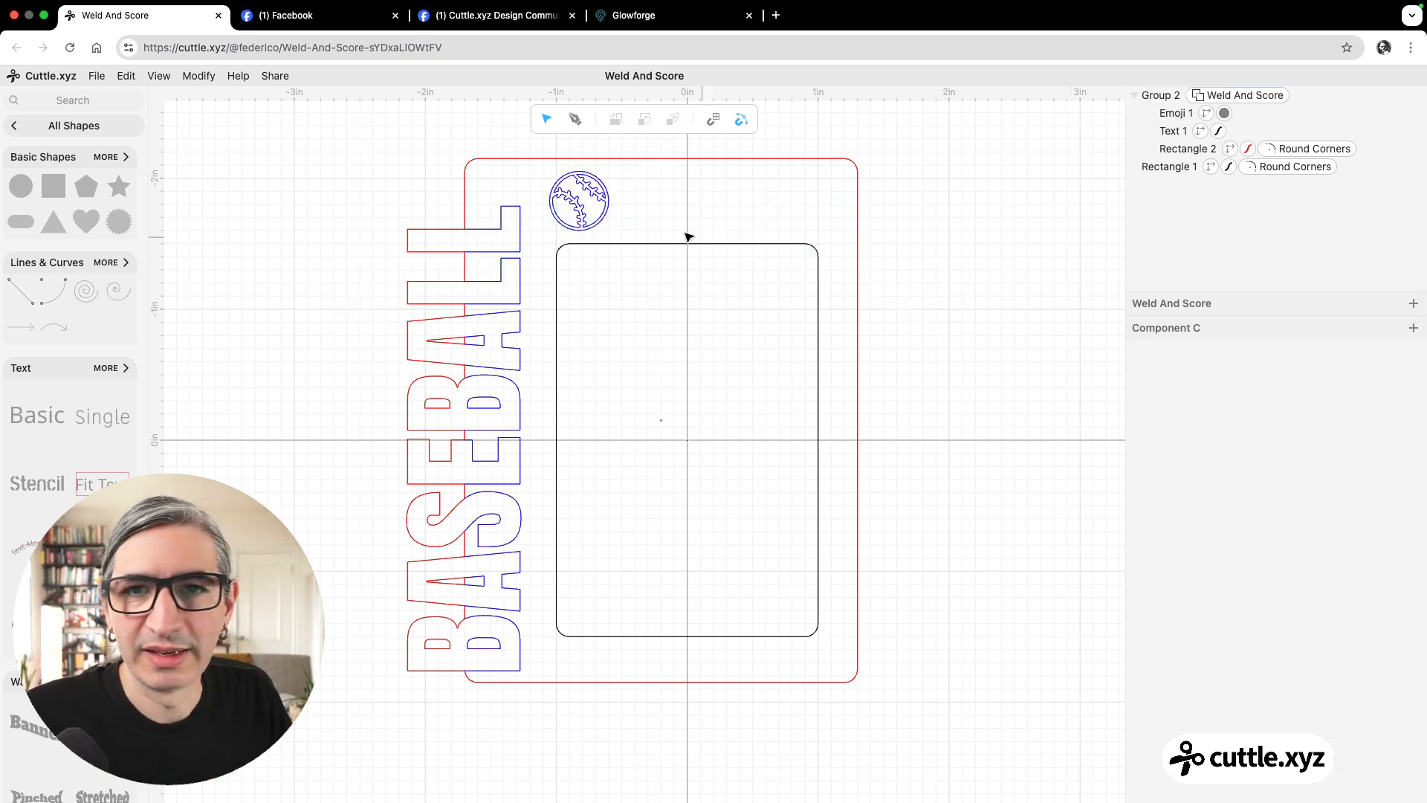
scroll(873, 278, down, 2)
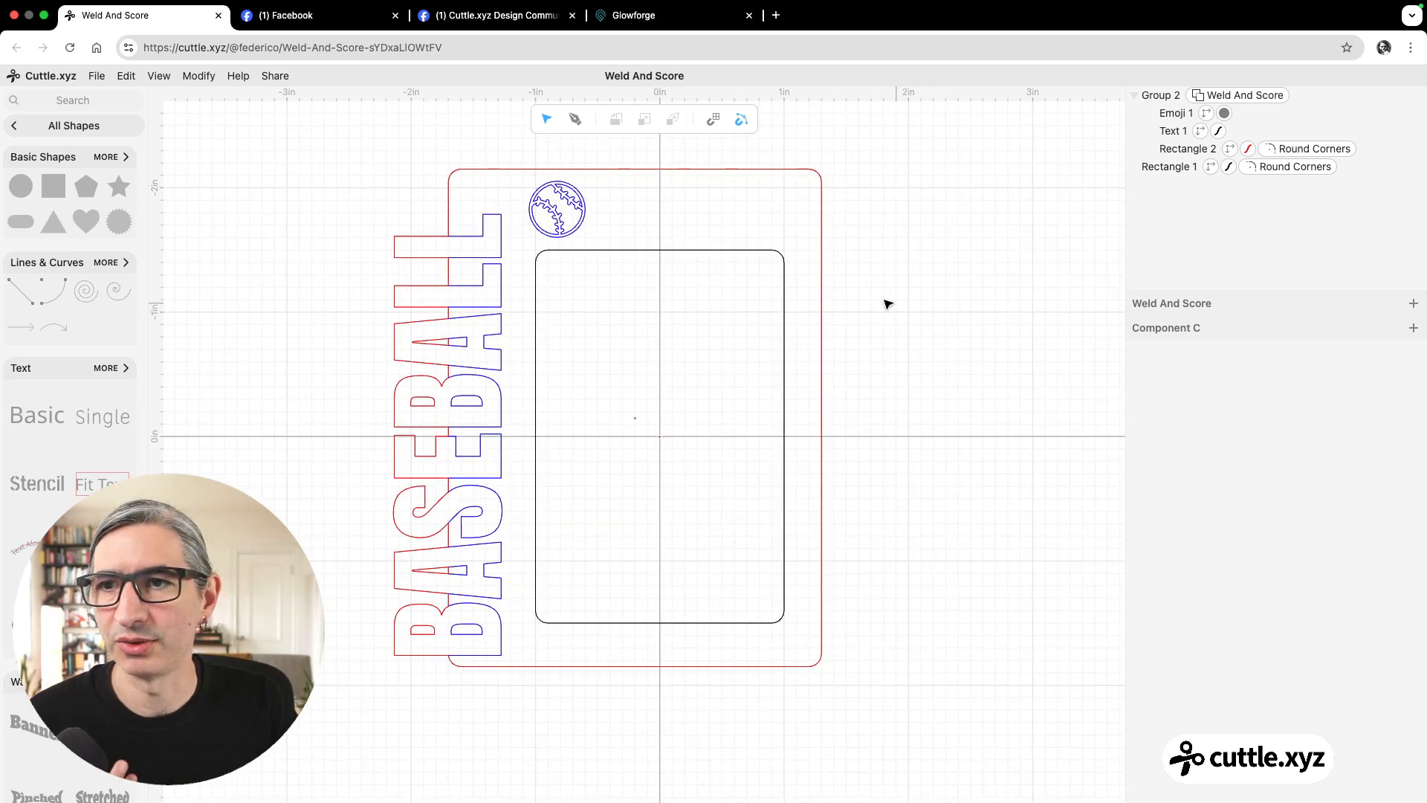
click(58, 132)
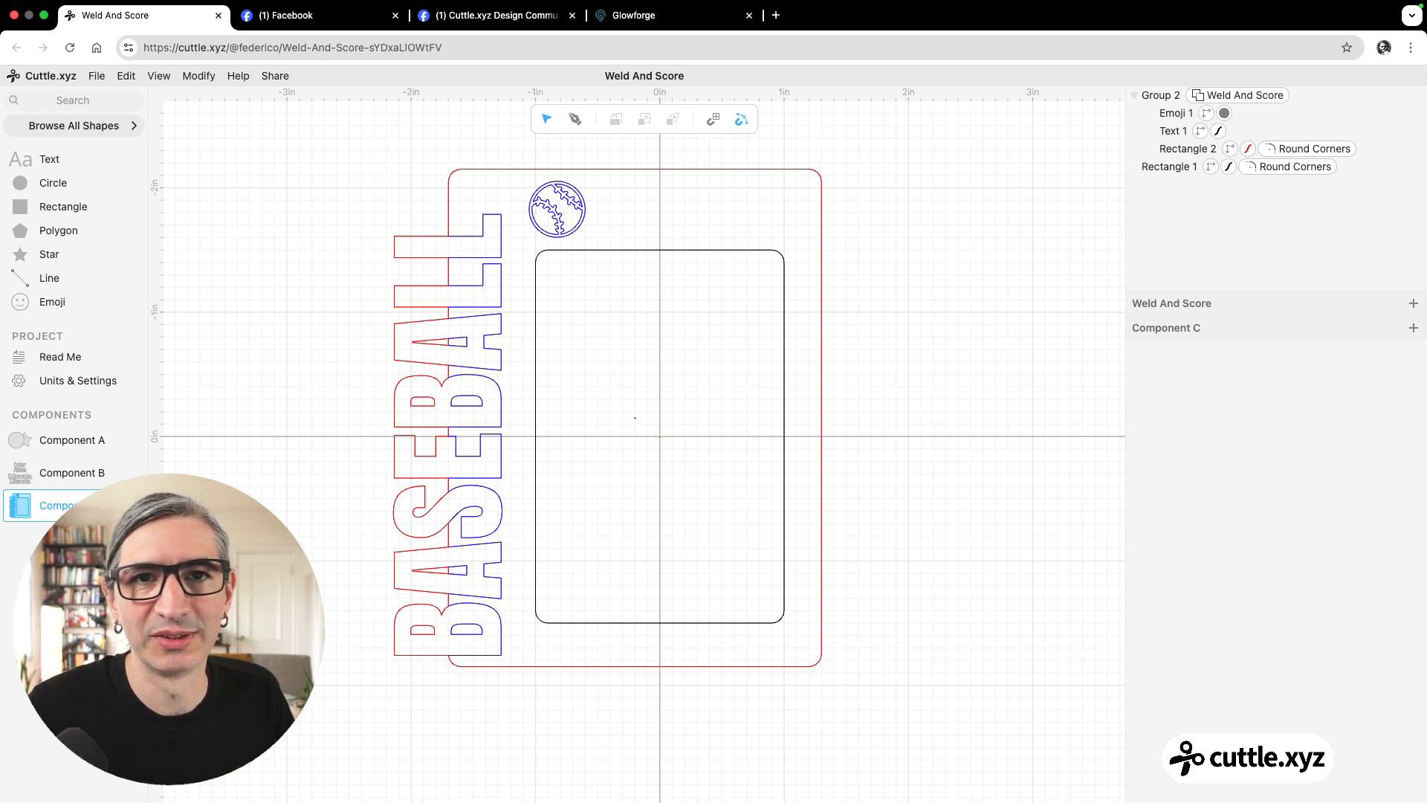
Open the template gallery at cuttle.xyz/templates in a new browser tab.
click(776, 15)
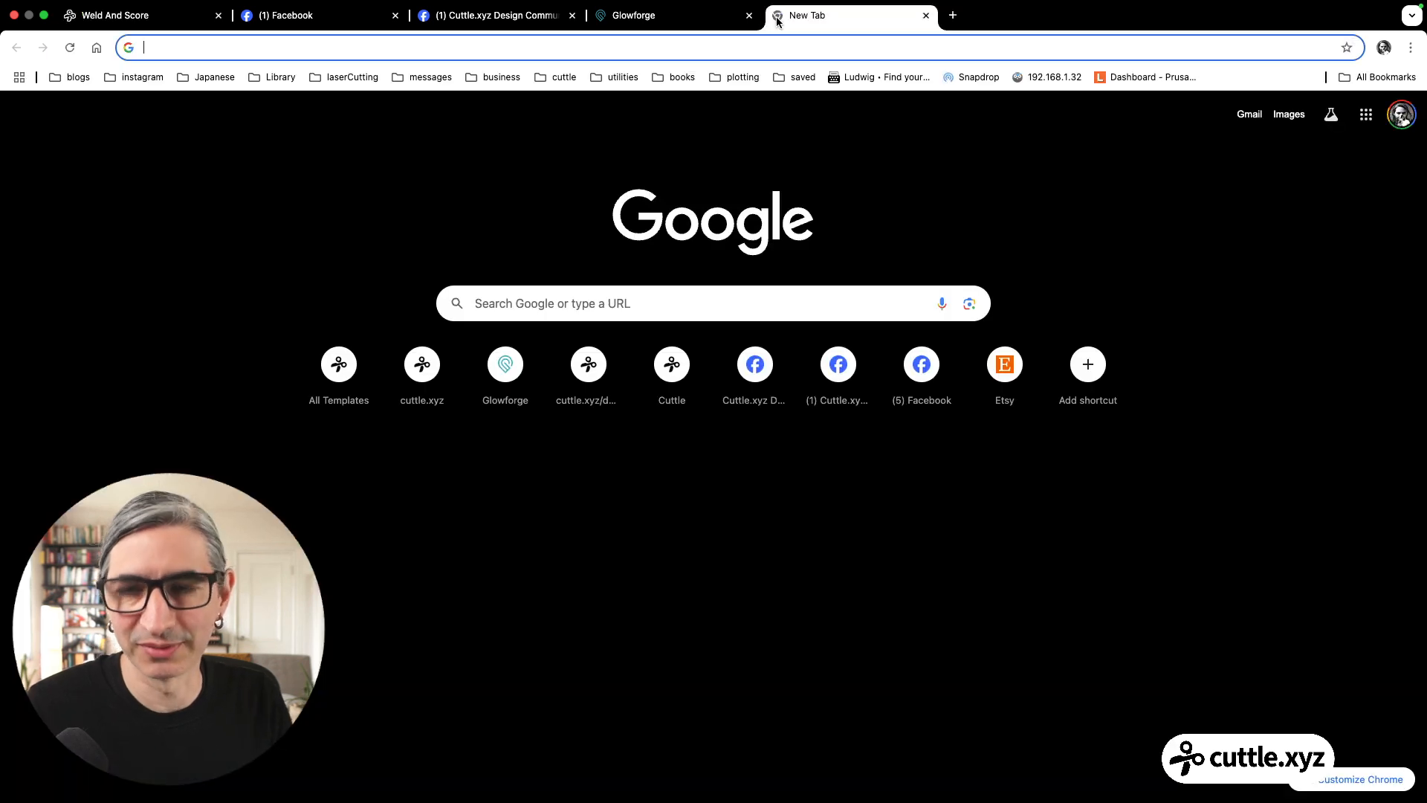
text(T)
key(BackSpace)
key(BackSpace)
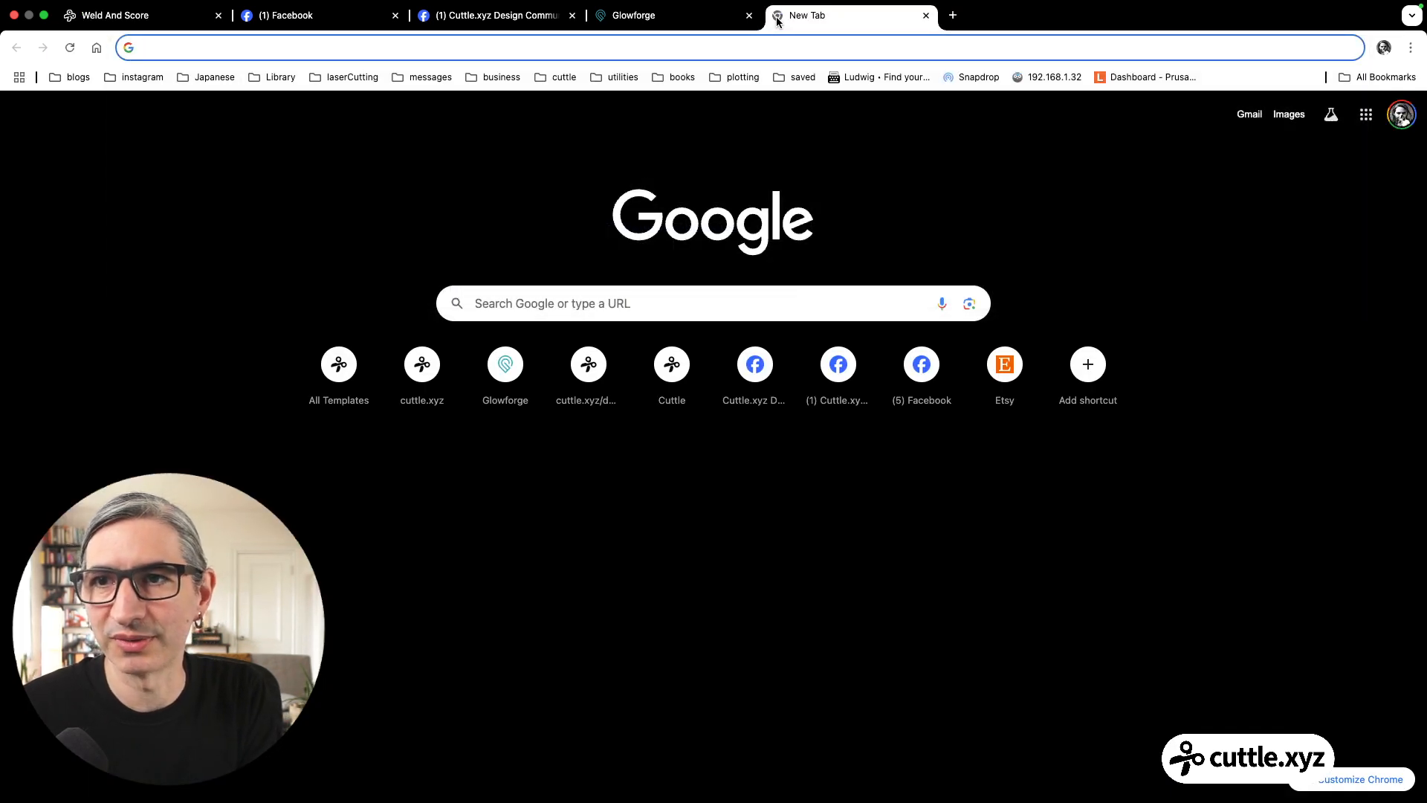
text(TE)
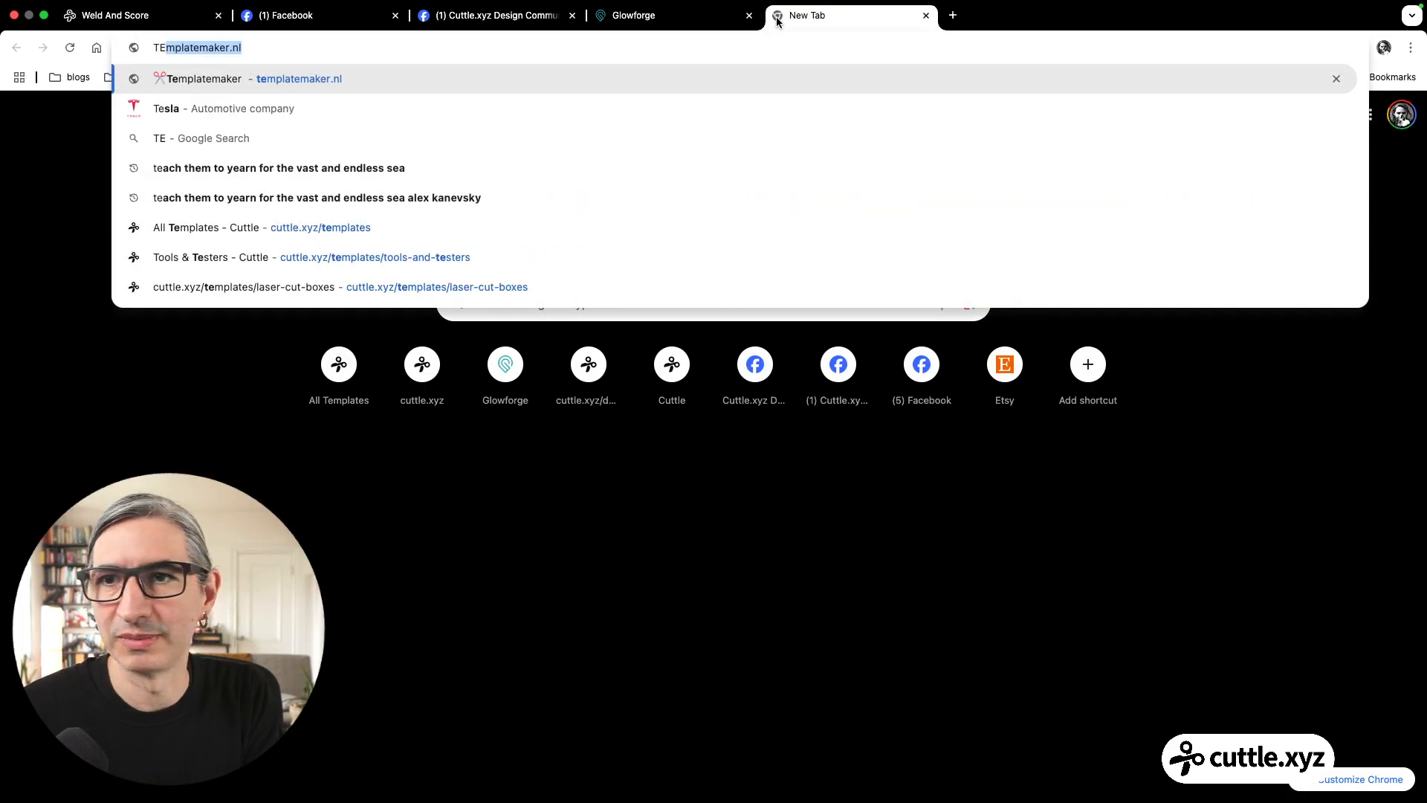
key(BackSpace)
key(BackSpace)
key(BackSpace)
text(CU)
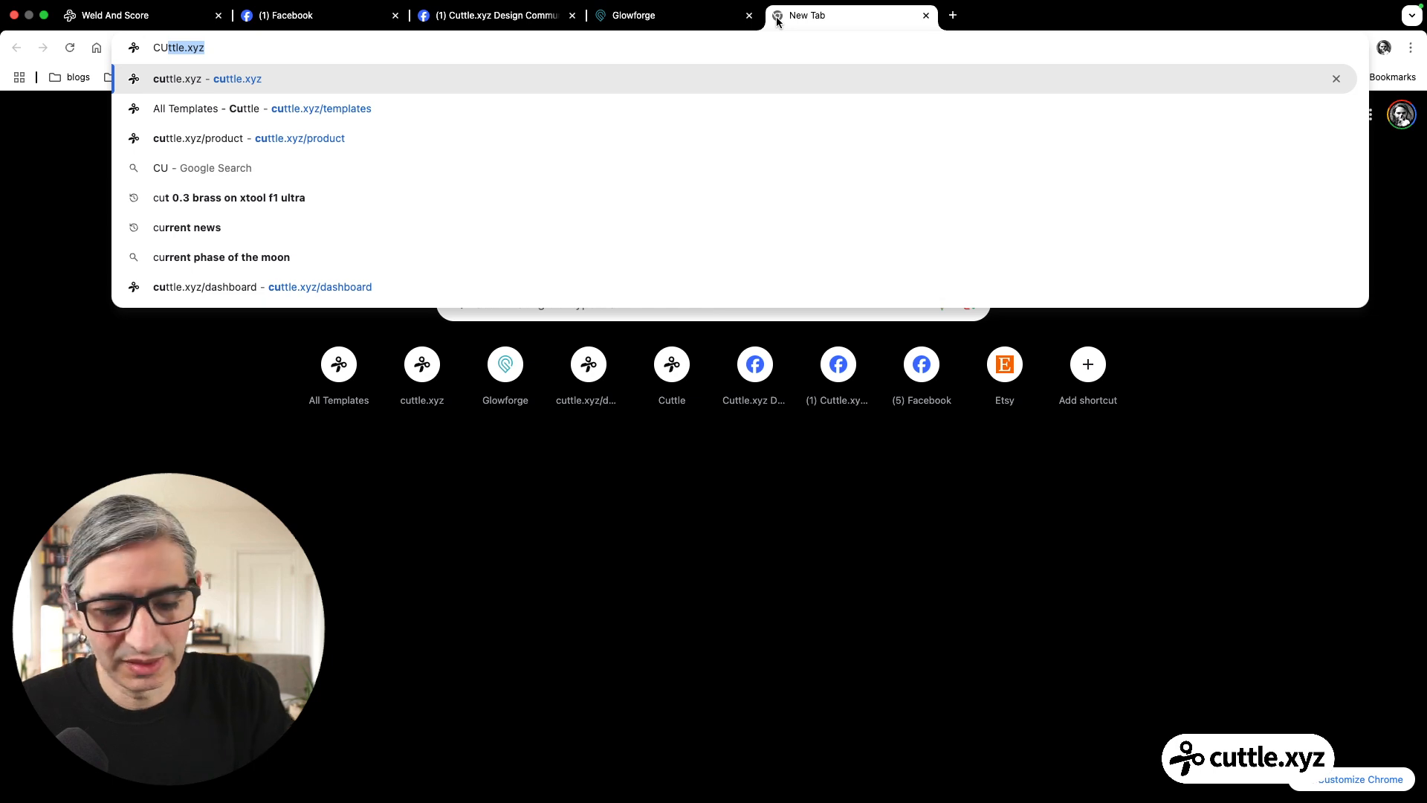
text(ttle.xyz/T)
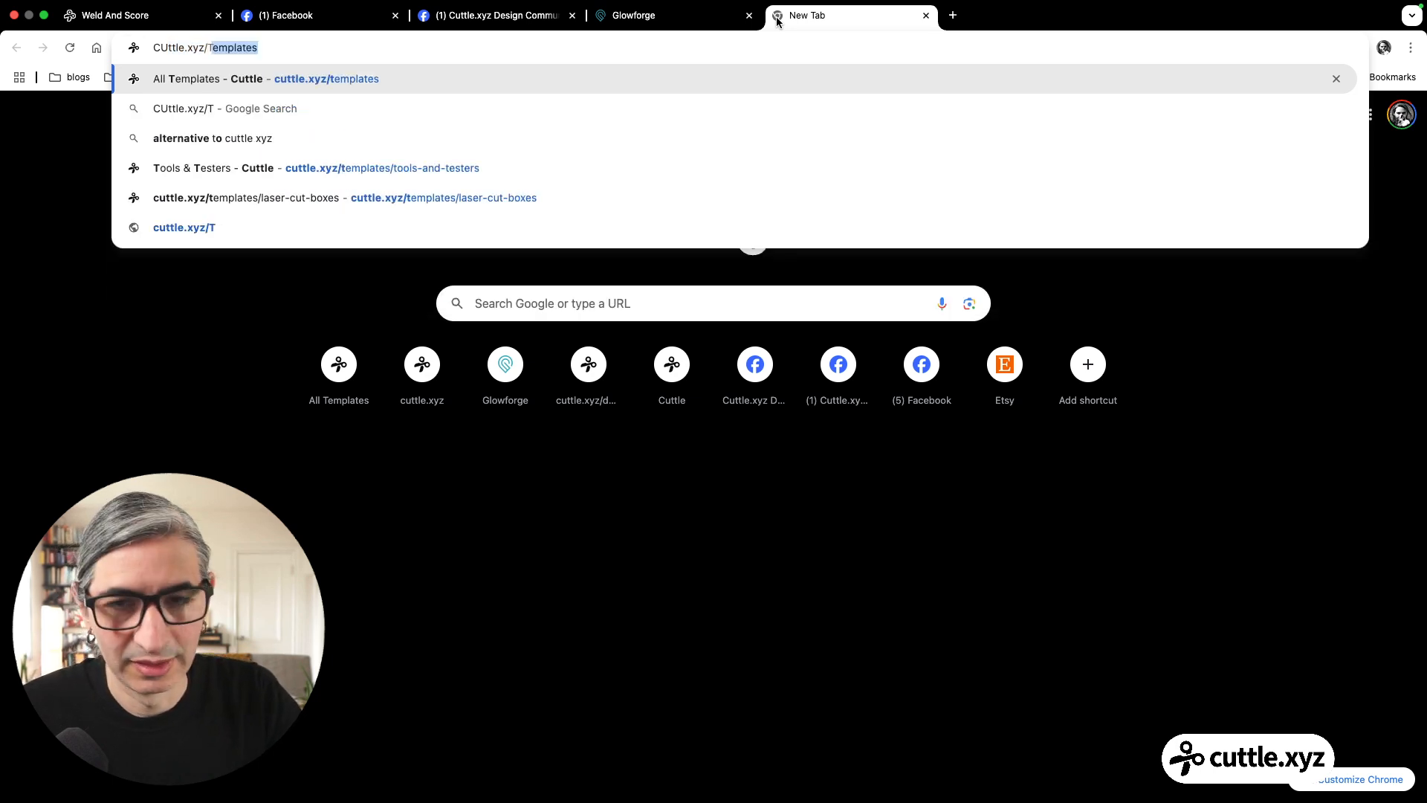
key(Return)
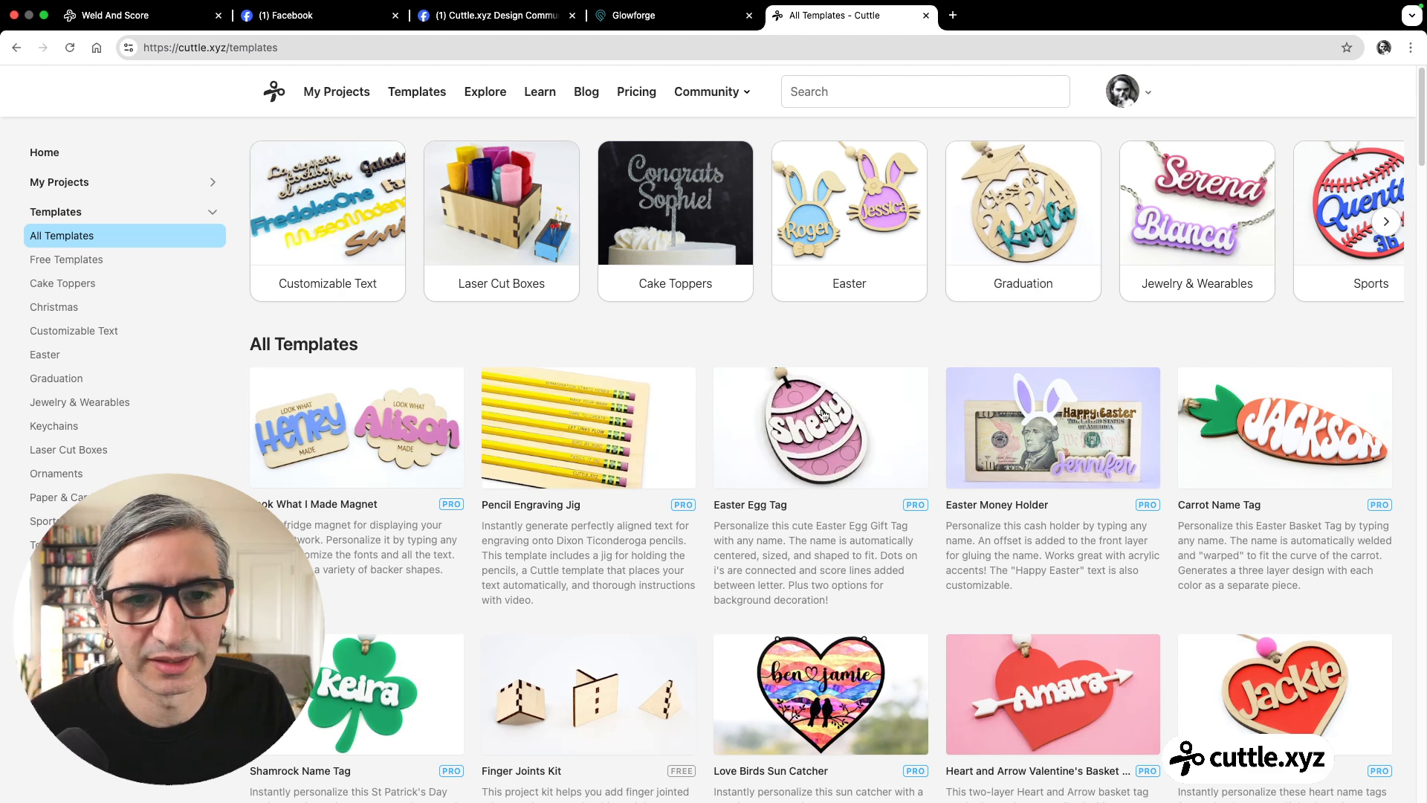
Open the Easter Egg Tag template in the Cuttle editor and view its Front Layer component.
click(787, 405)
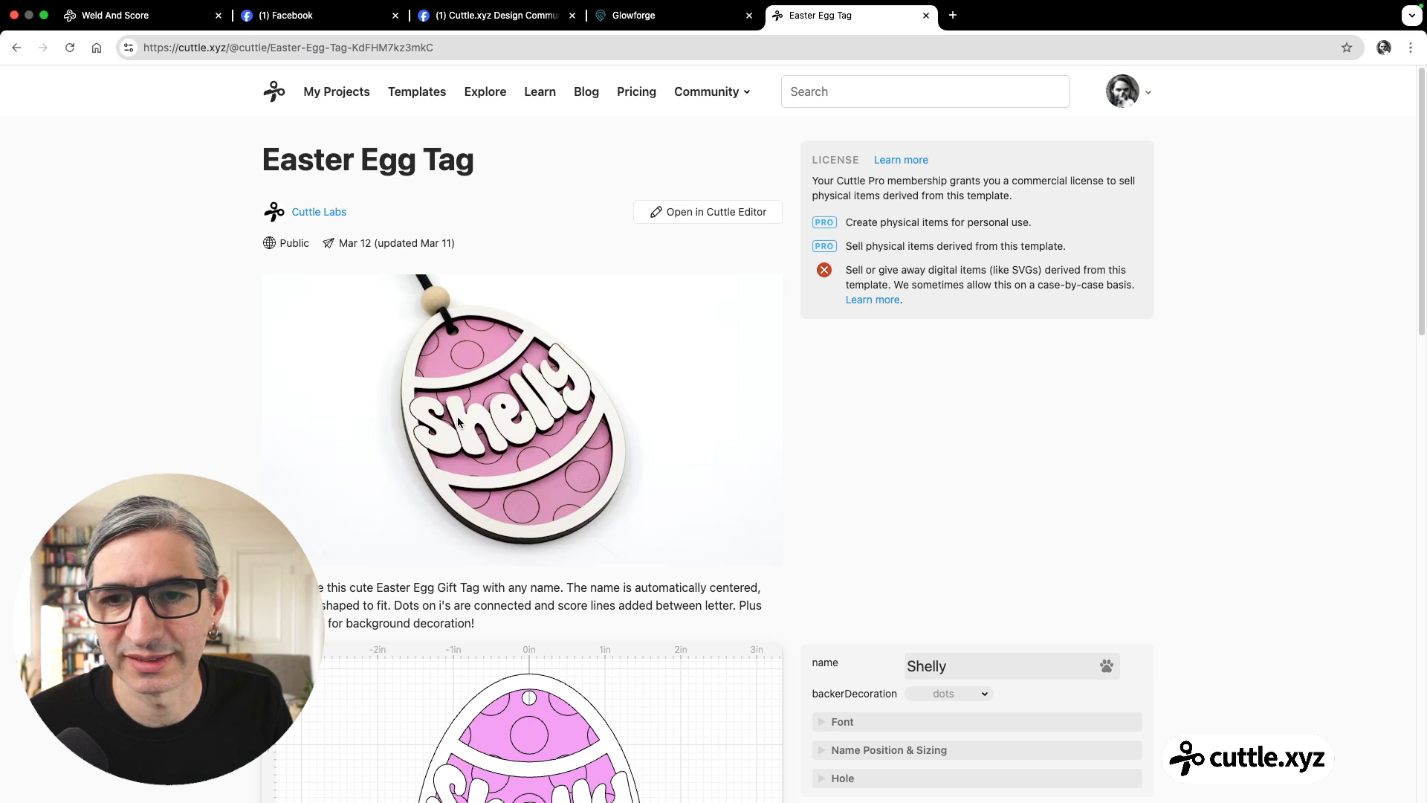
click(710, 216)
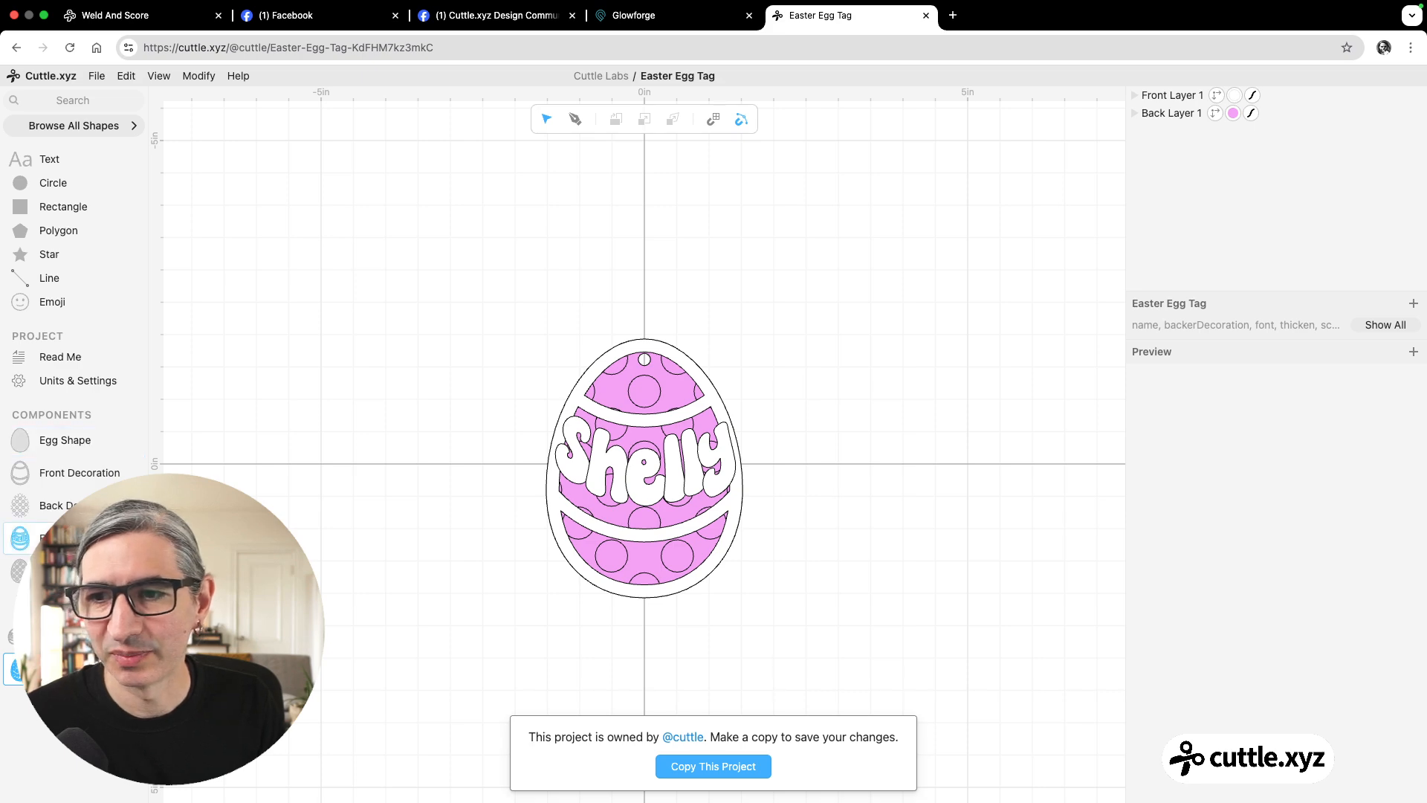
click(60, 538)
scroll(994, 440, up, 5)
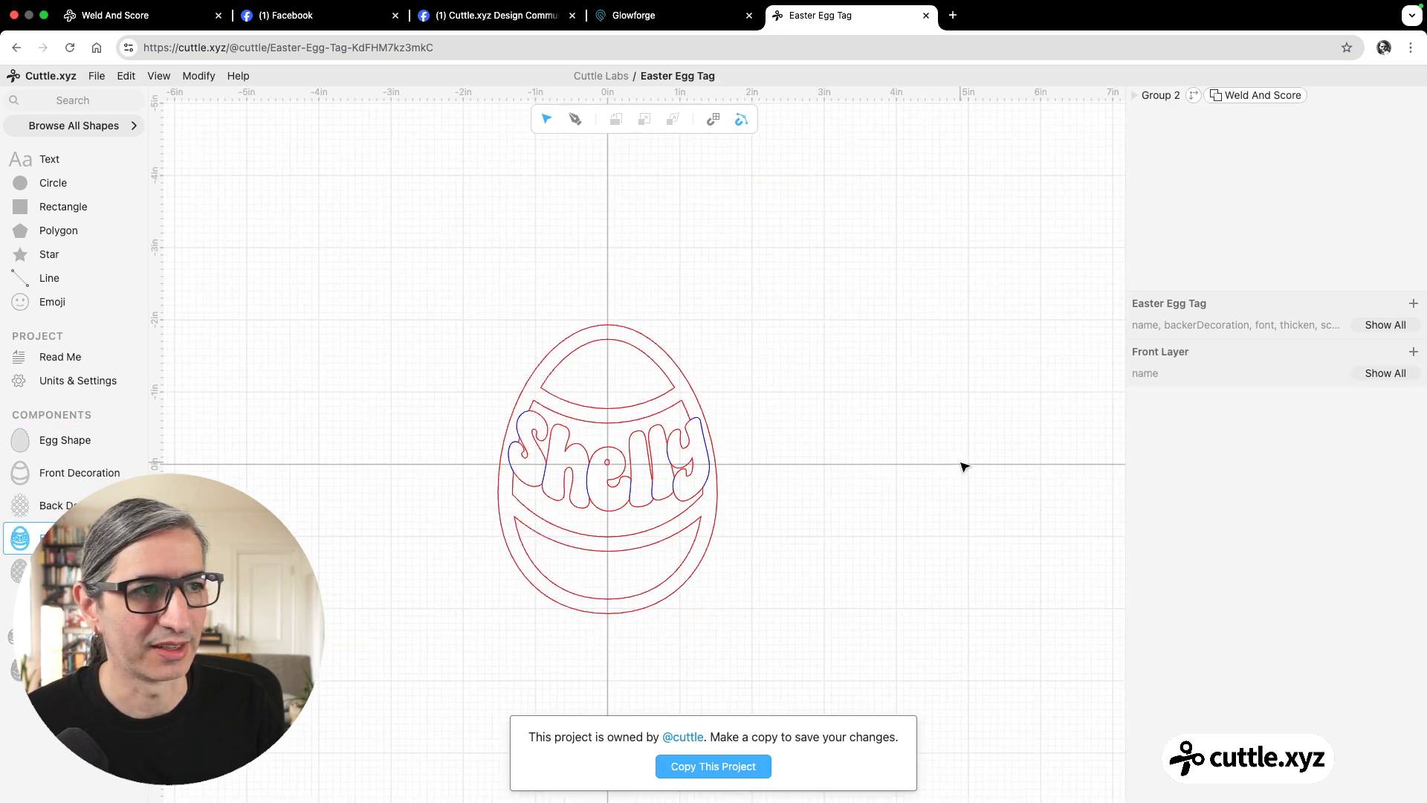
Inspect the Weld And Score modifier on Group 2 of the egg's front layer, and return to the template gallery.
click(1320, 98)
click(1267, 95)
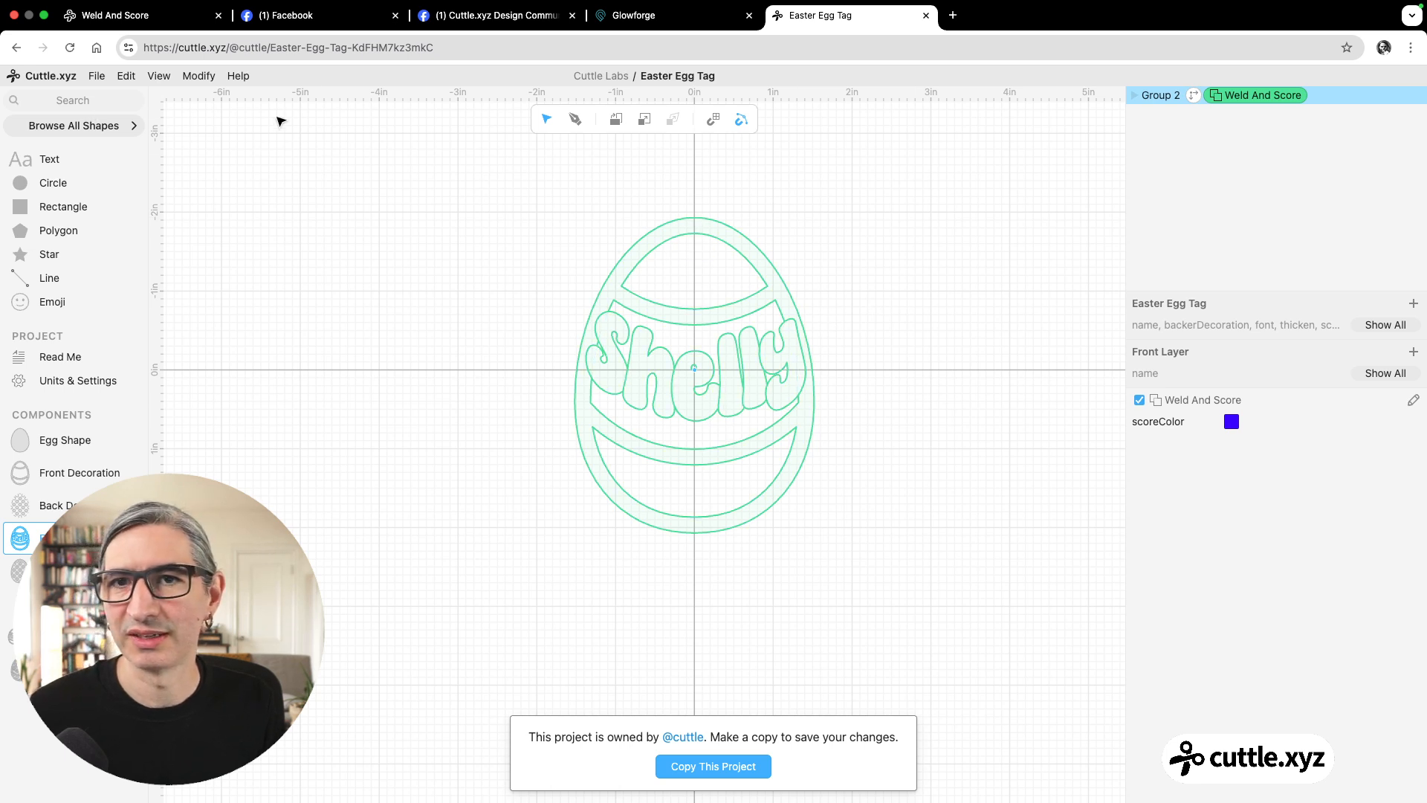
click(16, 48)
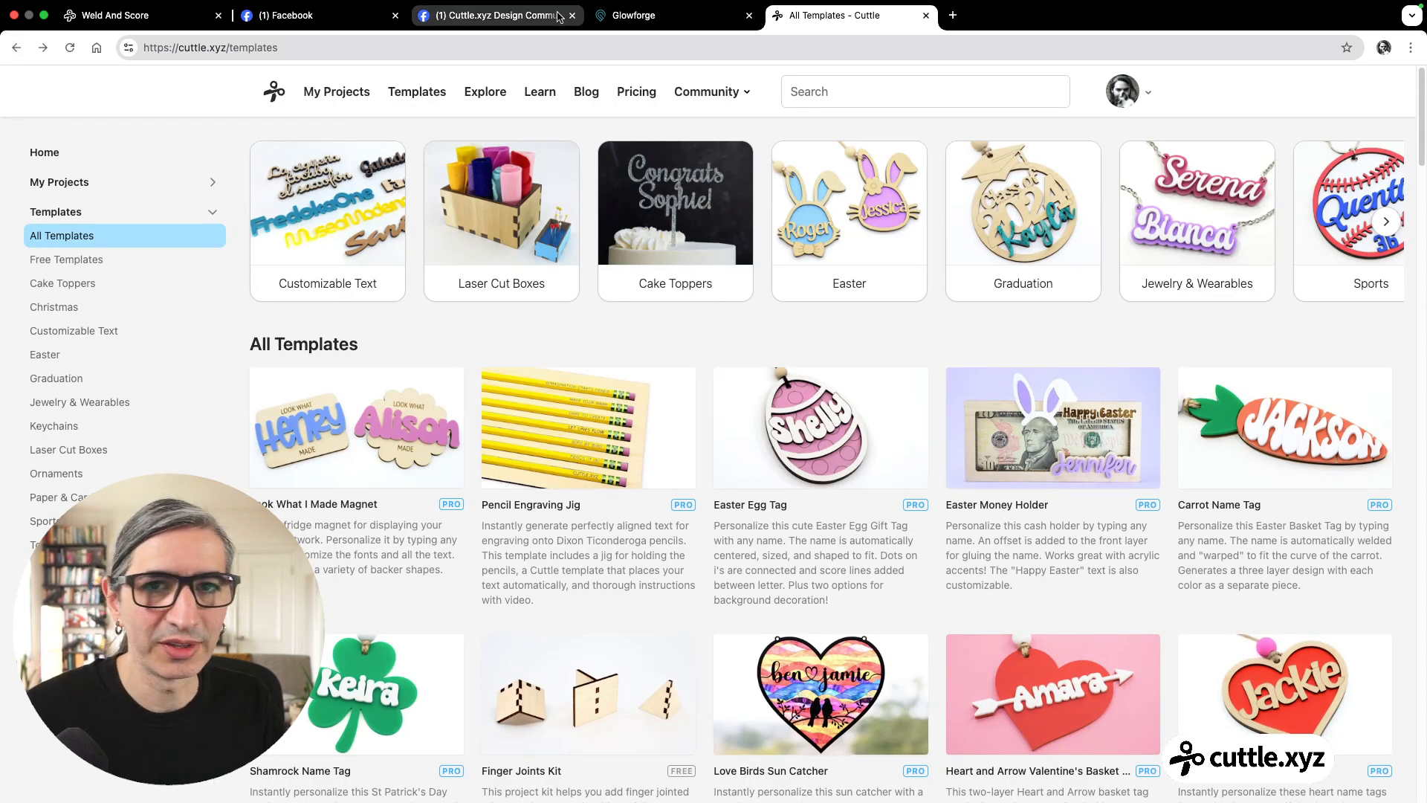
Search the Cuttle site for HOUSE.
click(838, 95)
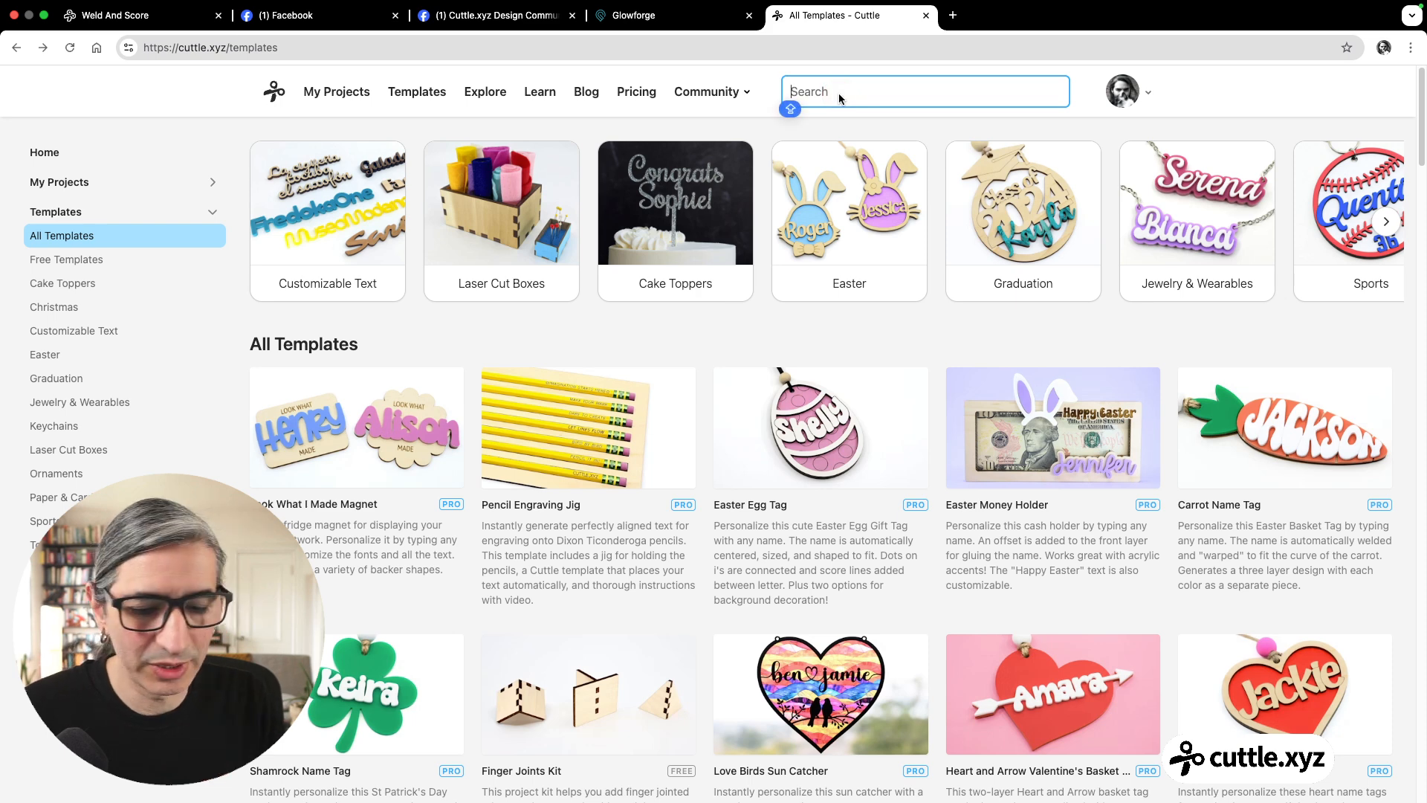
text(HOU)
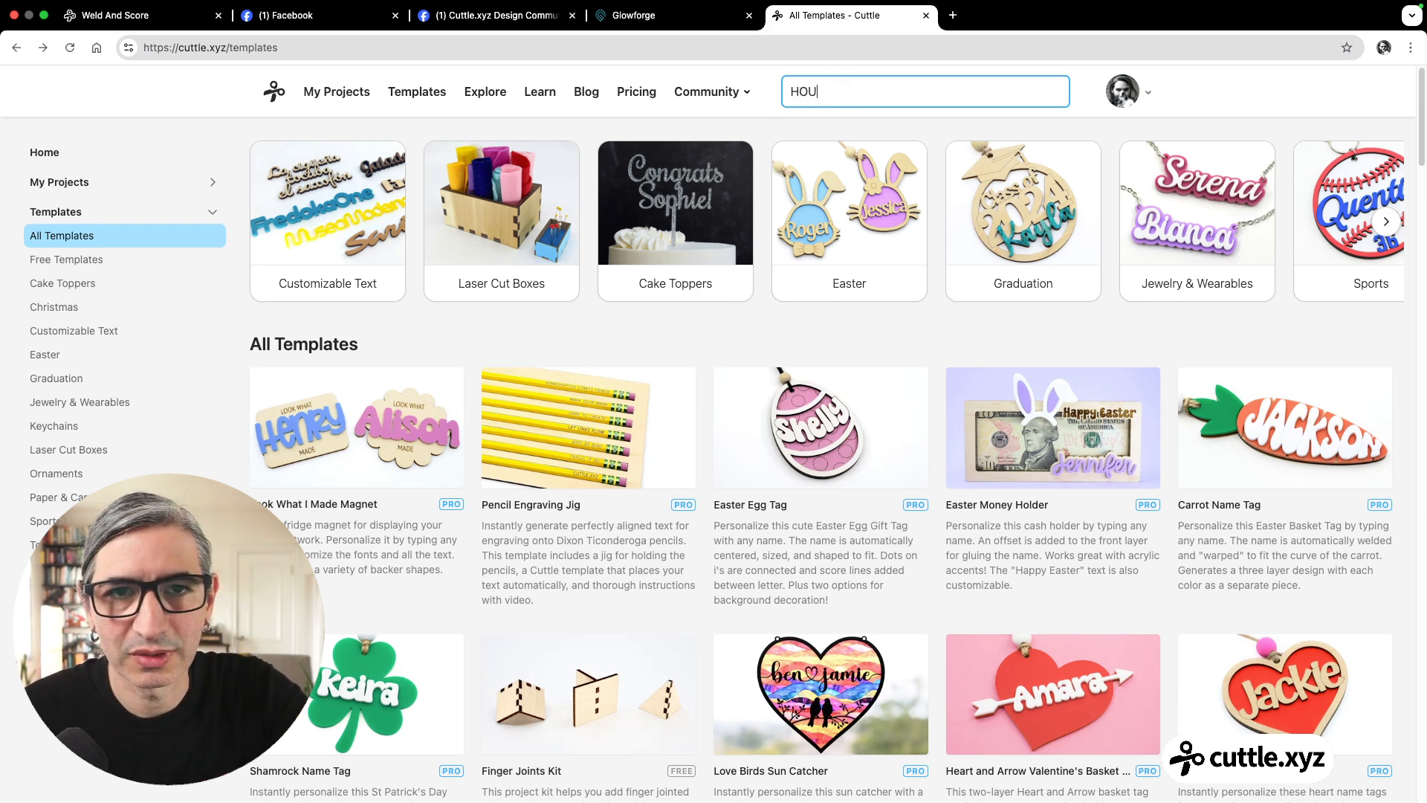
text(S)
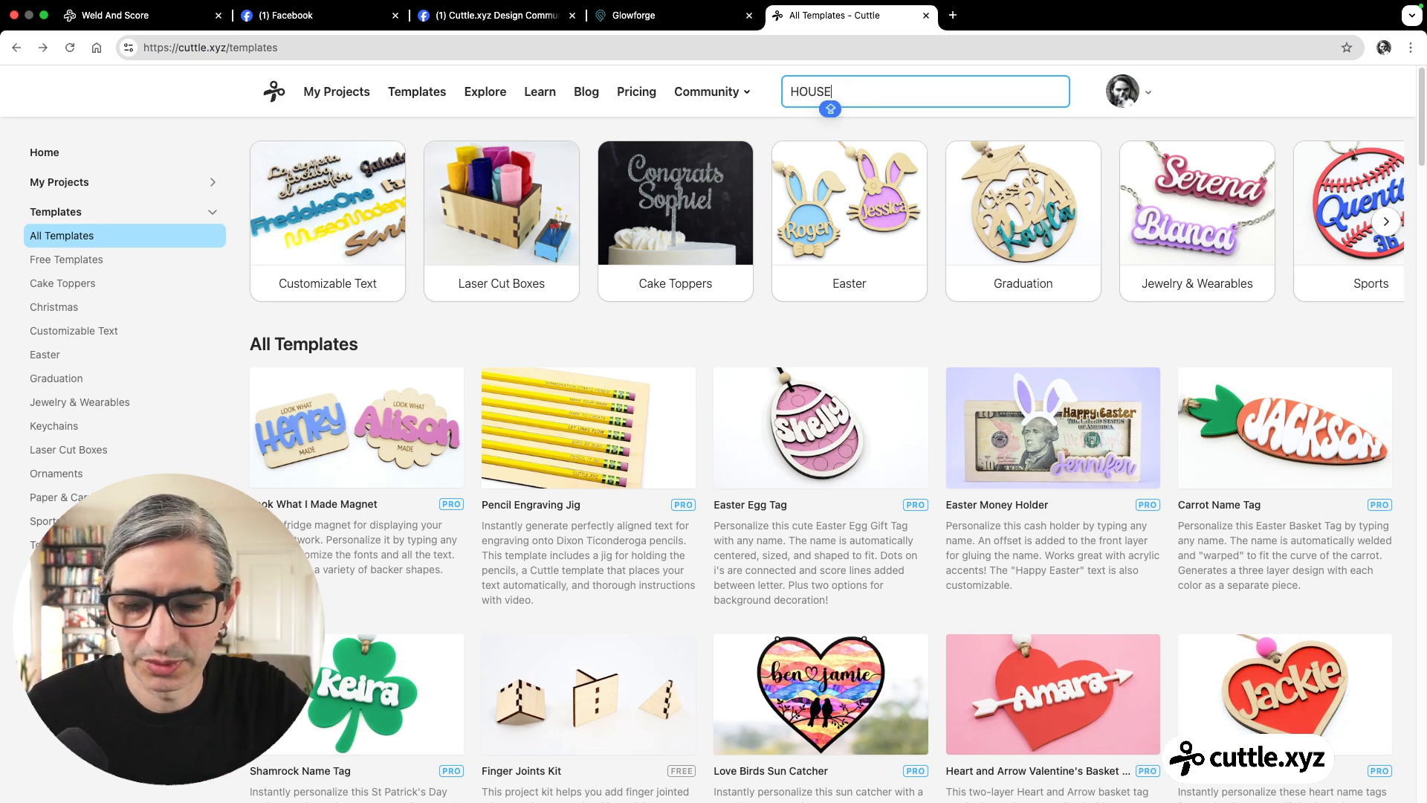
text(E)
key(Return)
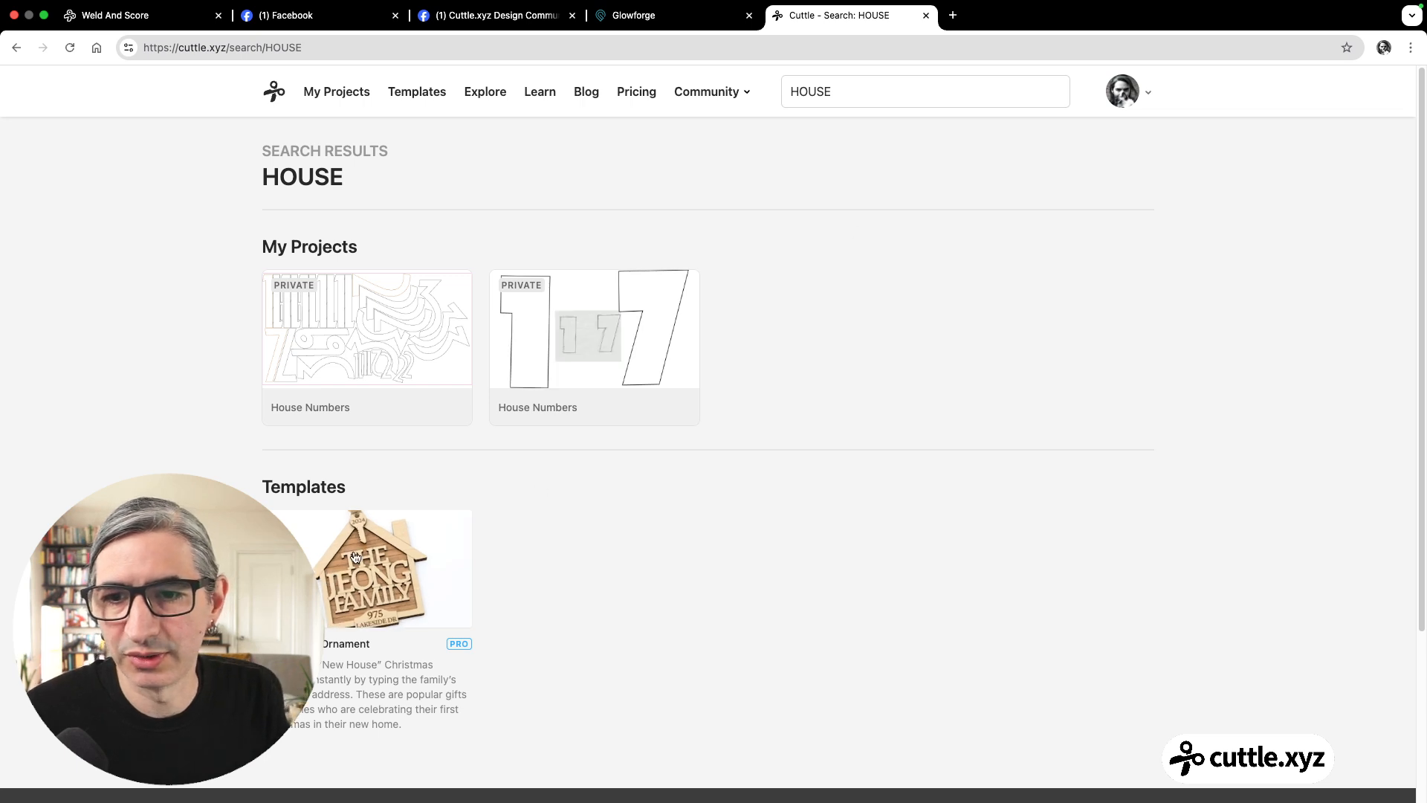
Open the New House Ornament template, look over its cut design and parameters, and open it in the Cuttle editor.
click(355, 557)
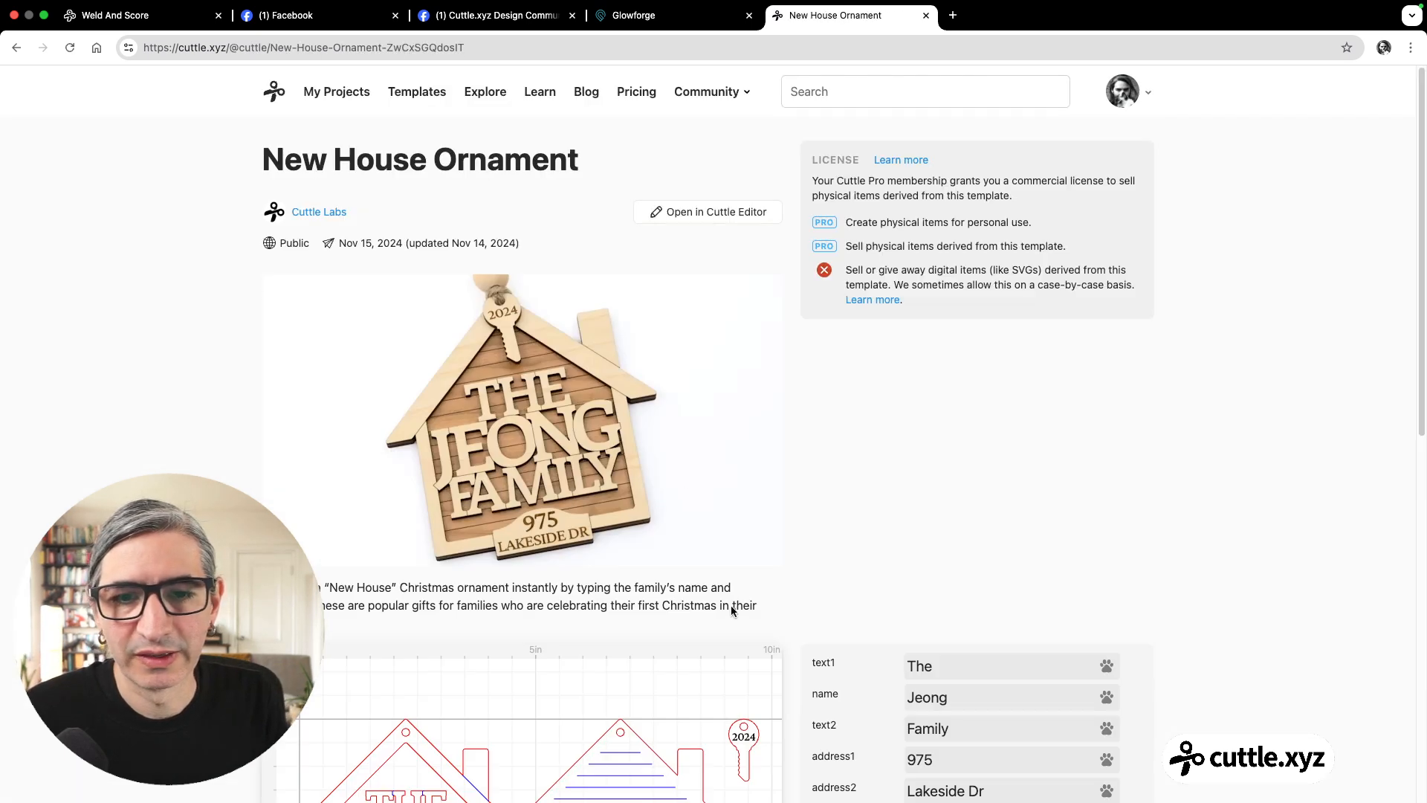
scroll(731, 608, down, 5)
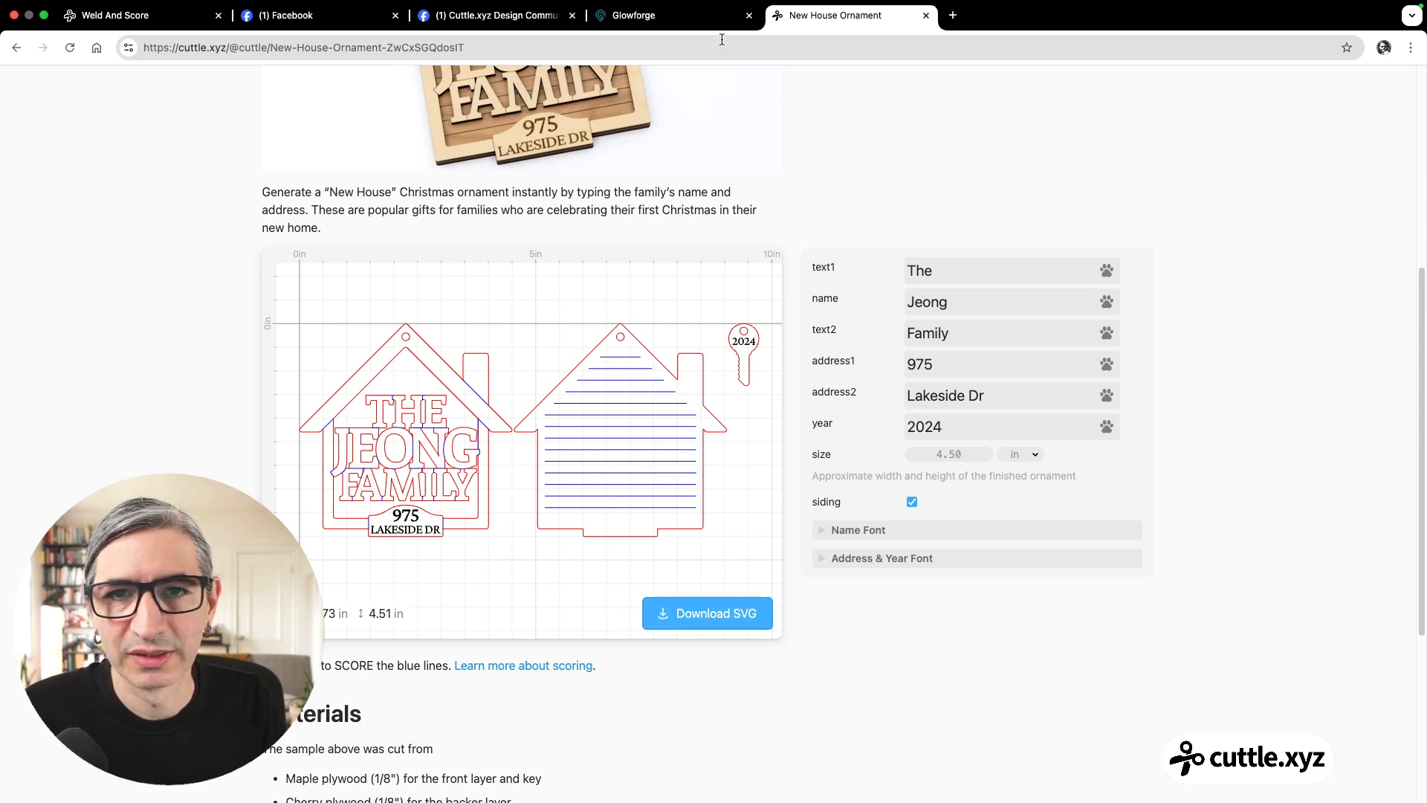
scroll(715, 166, up, 5)
click(716, 145)
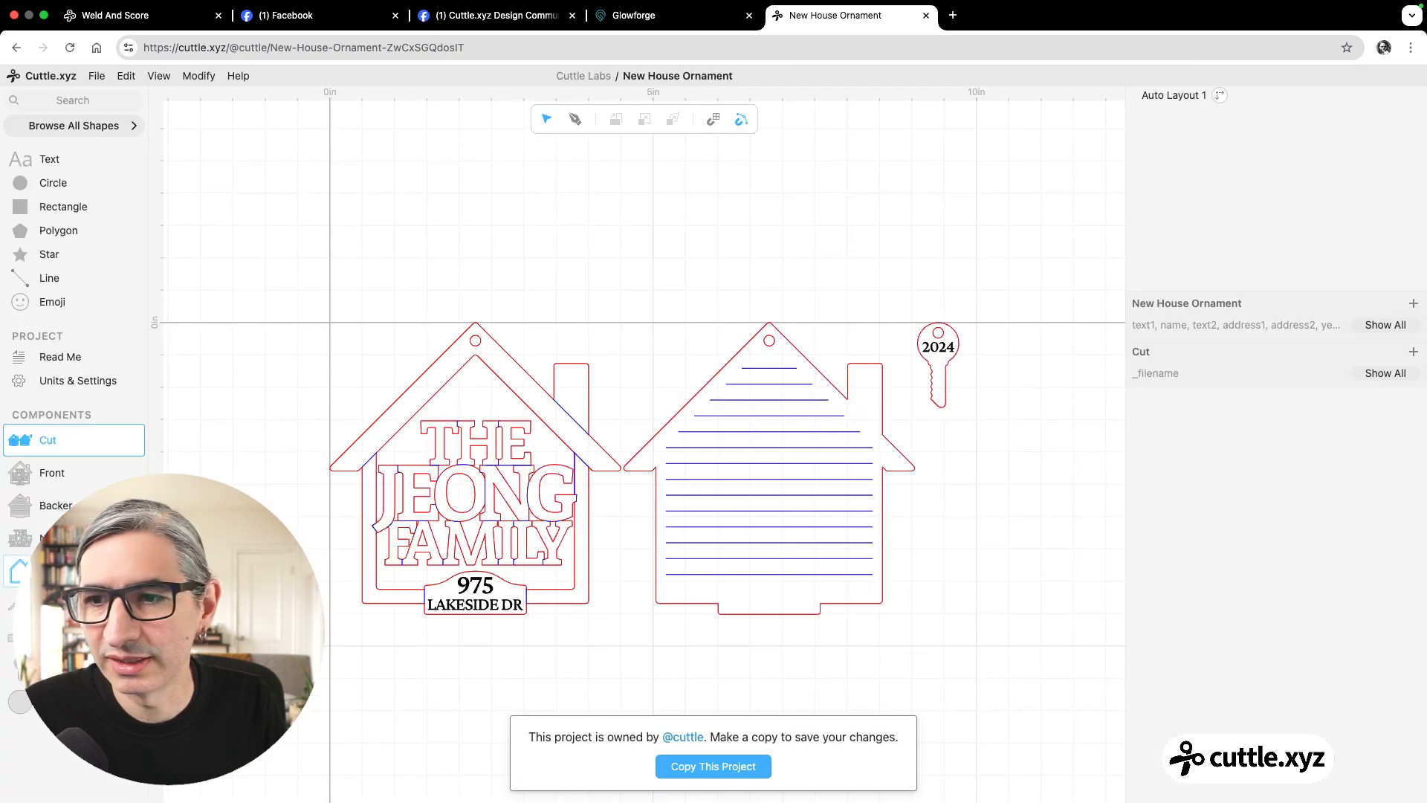
View the ornament's Front component, inspect the Weld And Score modifier on Group 4, and clear the selection.
click(46, 466)
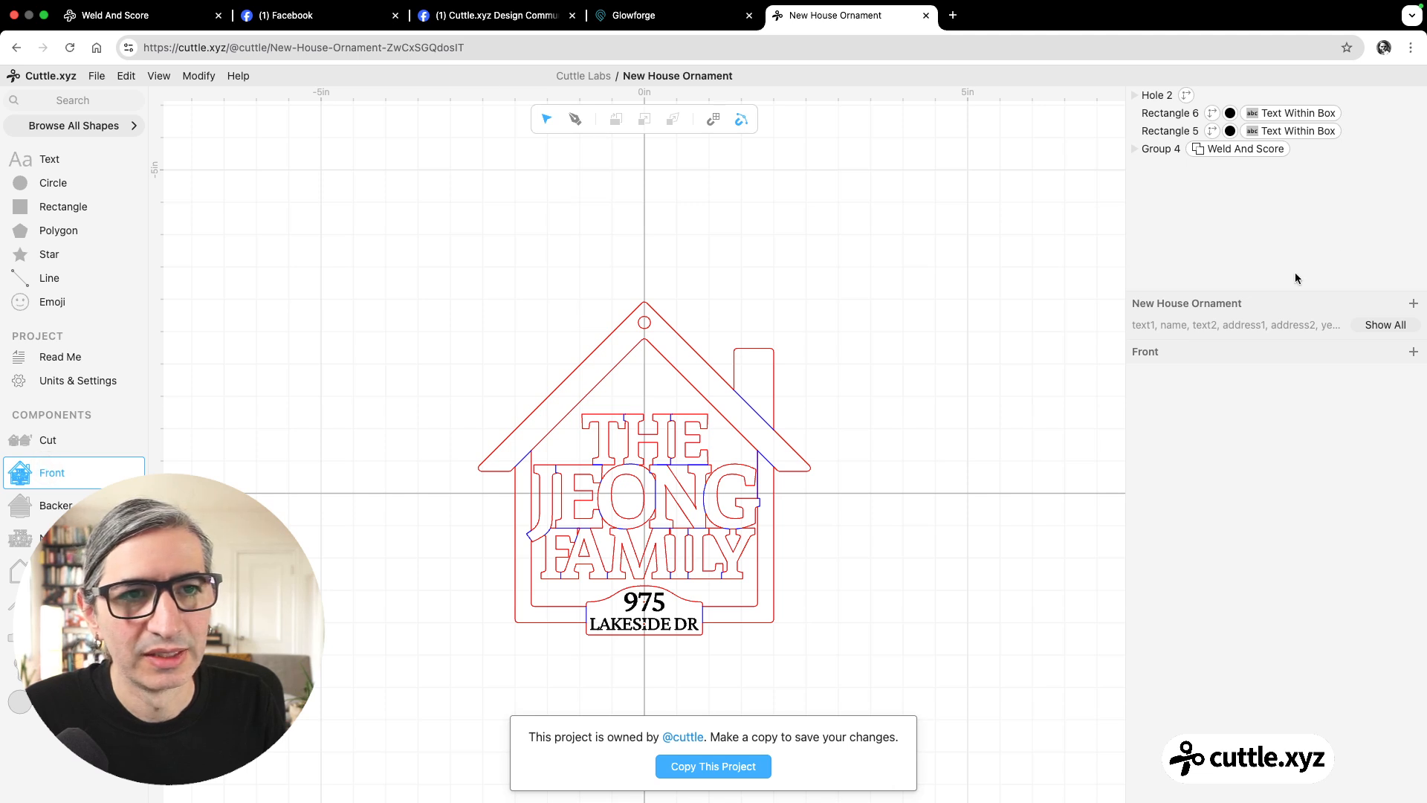
click(1238, 148)
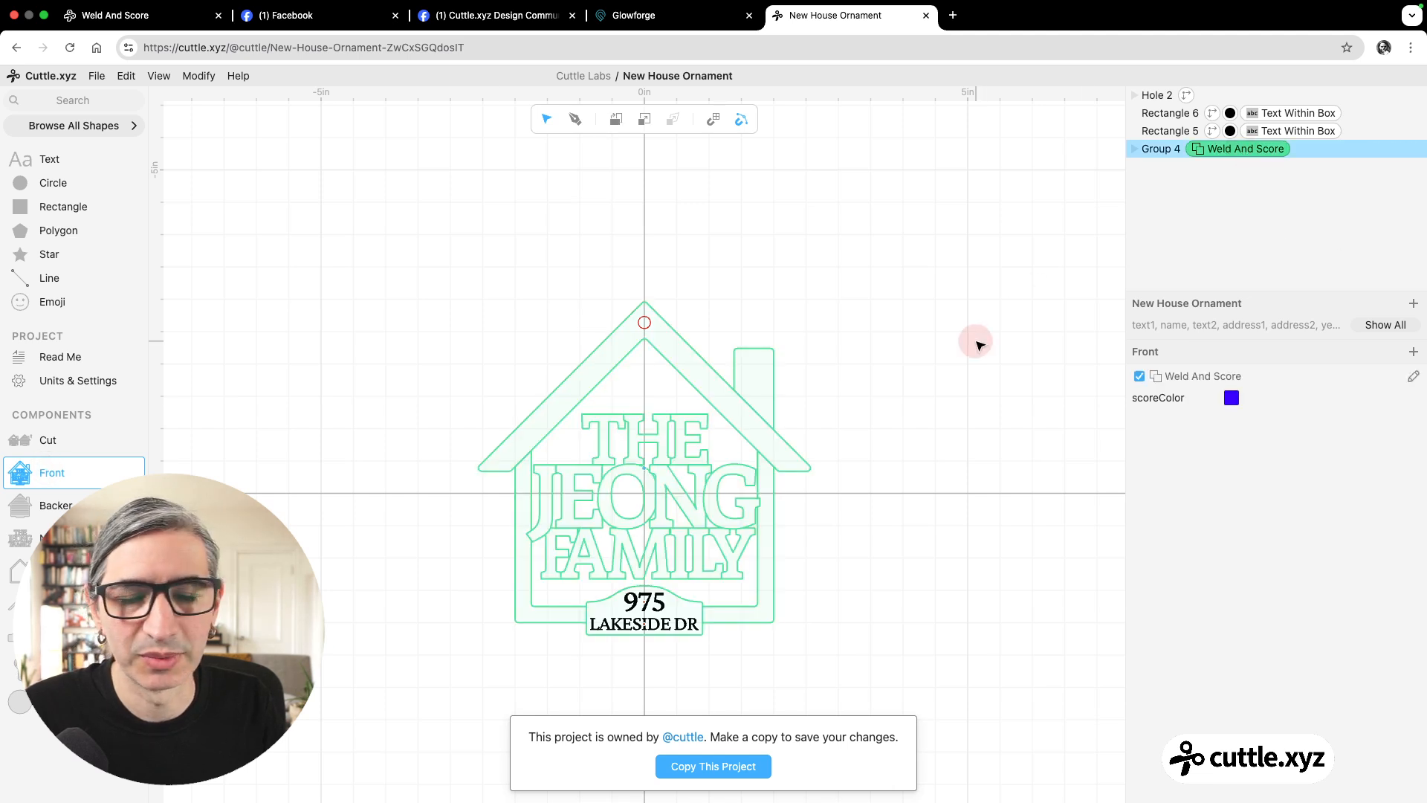
click(978, 343)
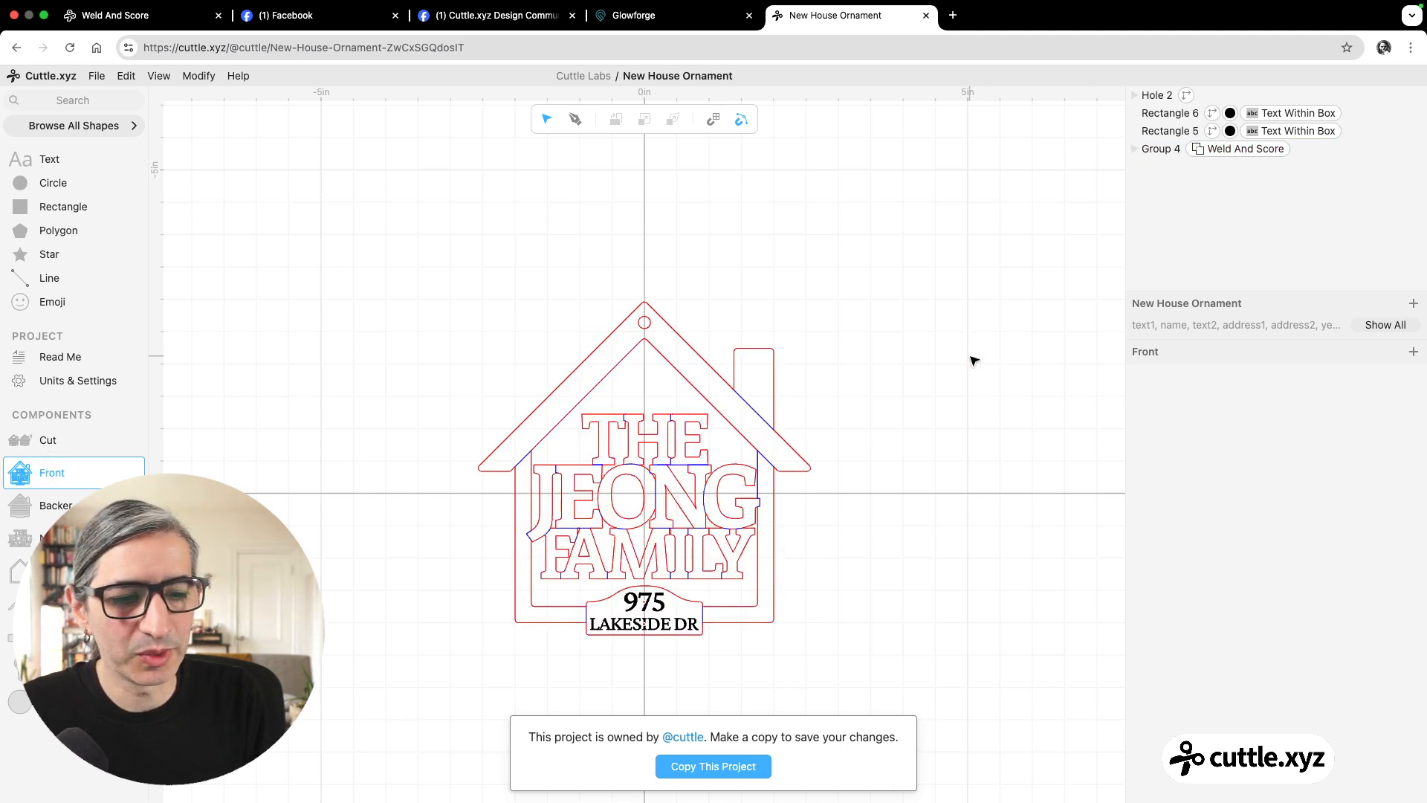